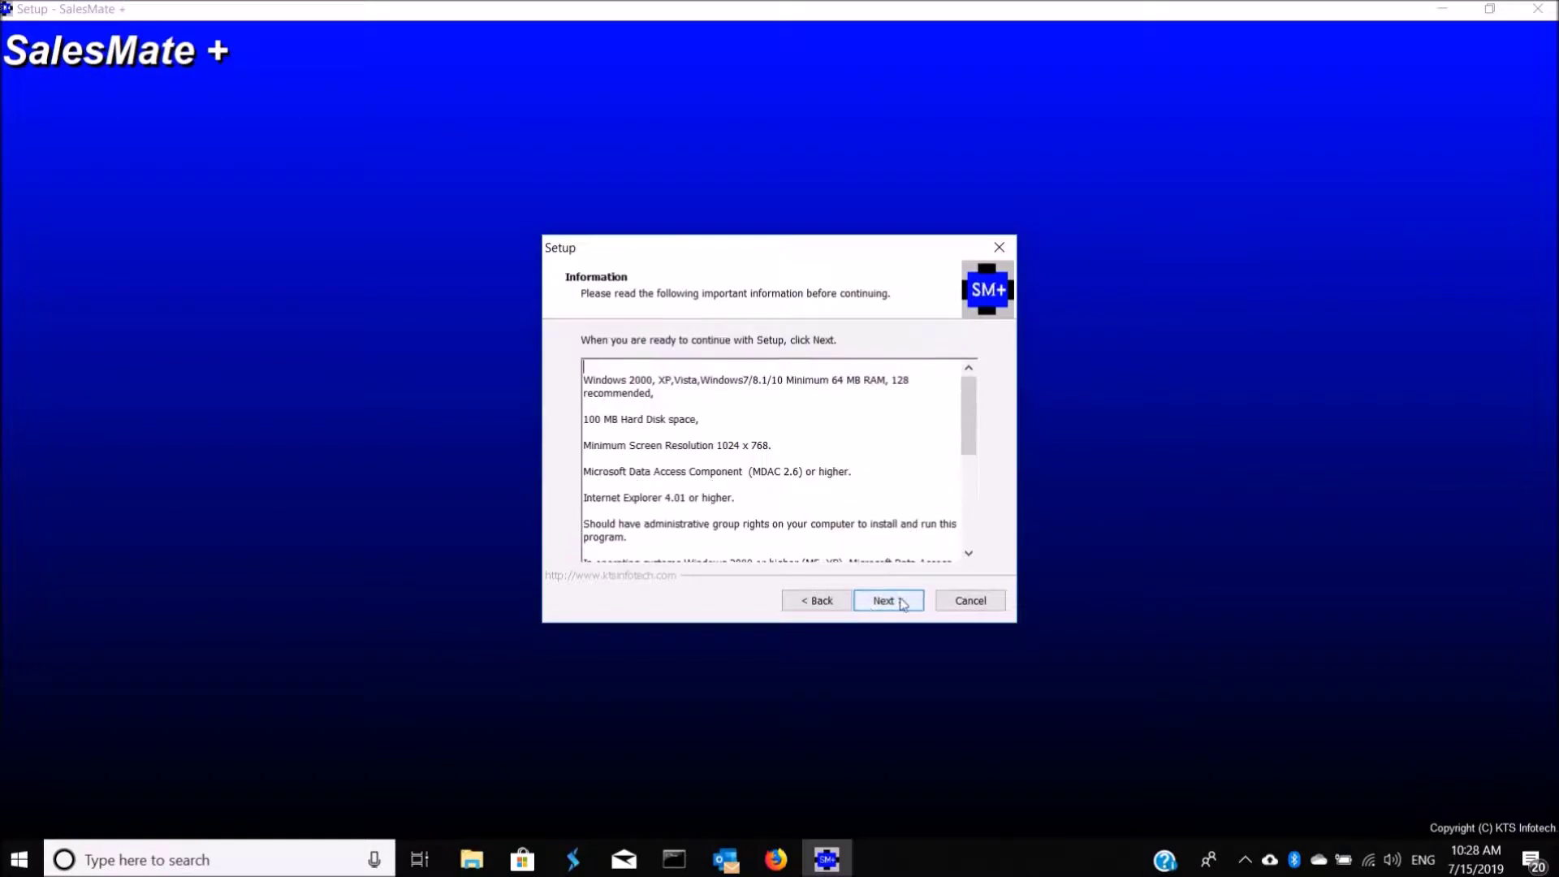
Step: Install SalesMate + with PC Utility Manager left unchecked, then close the finished installer
left_click(902, 604)
left_click(901, 605)
left_click(902, 604)
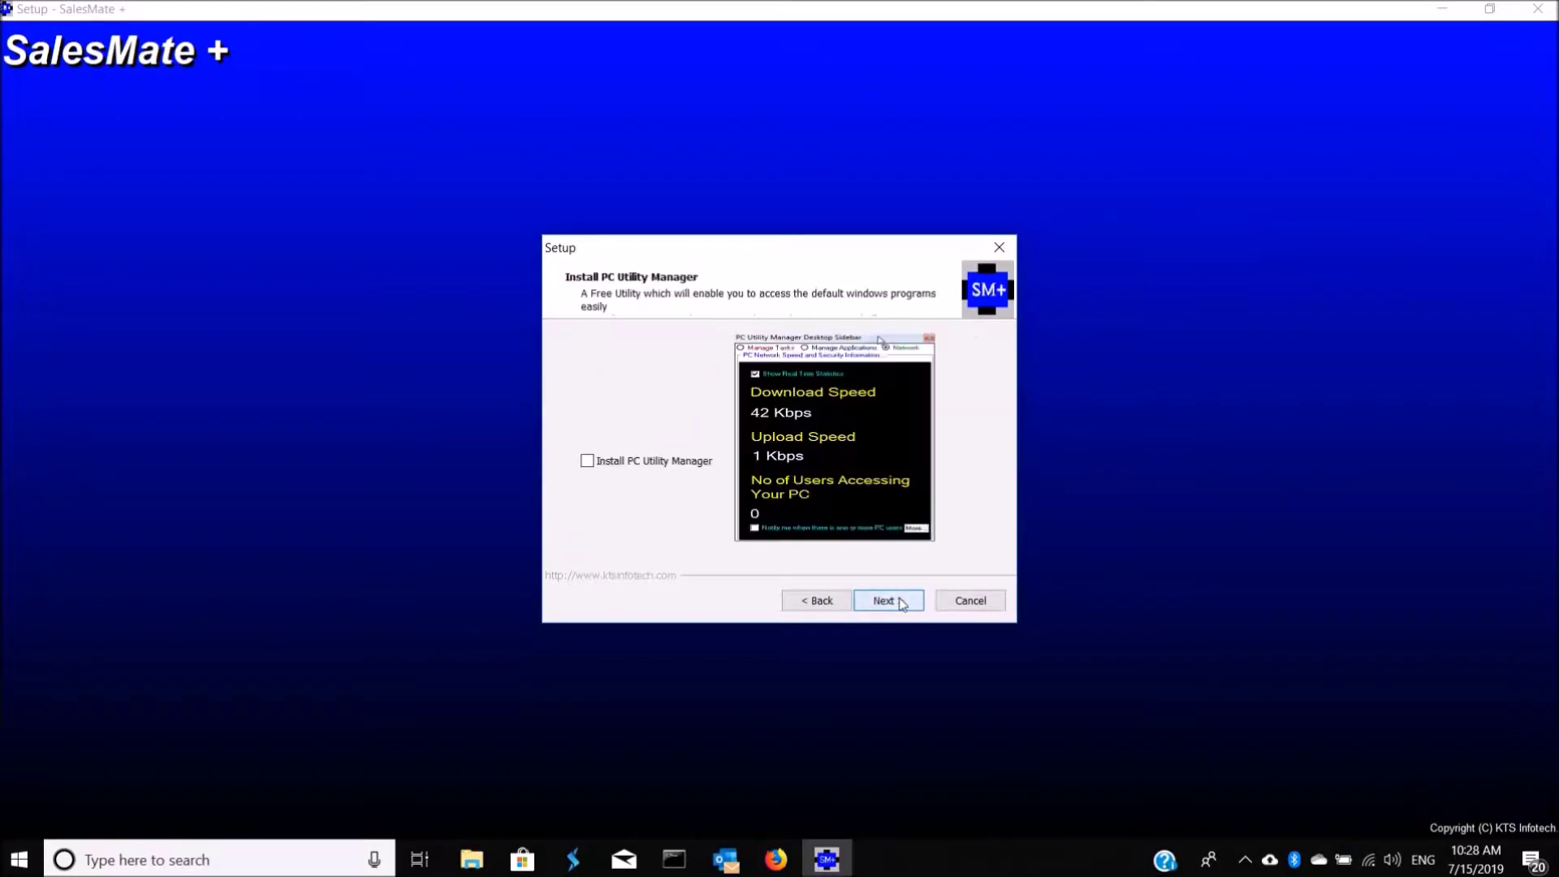
left_click(901, 605)
left_click(901, 605)
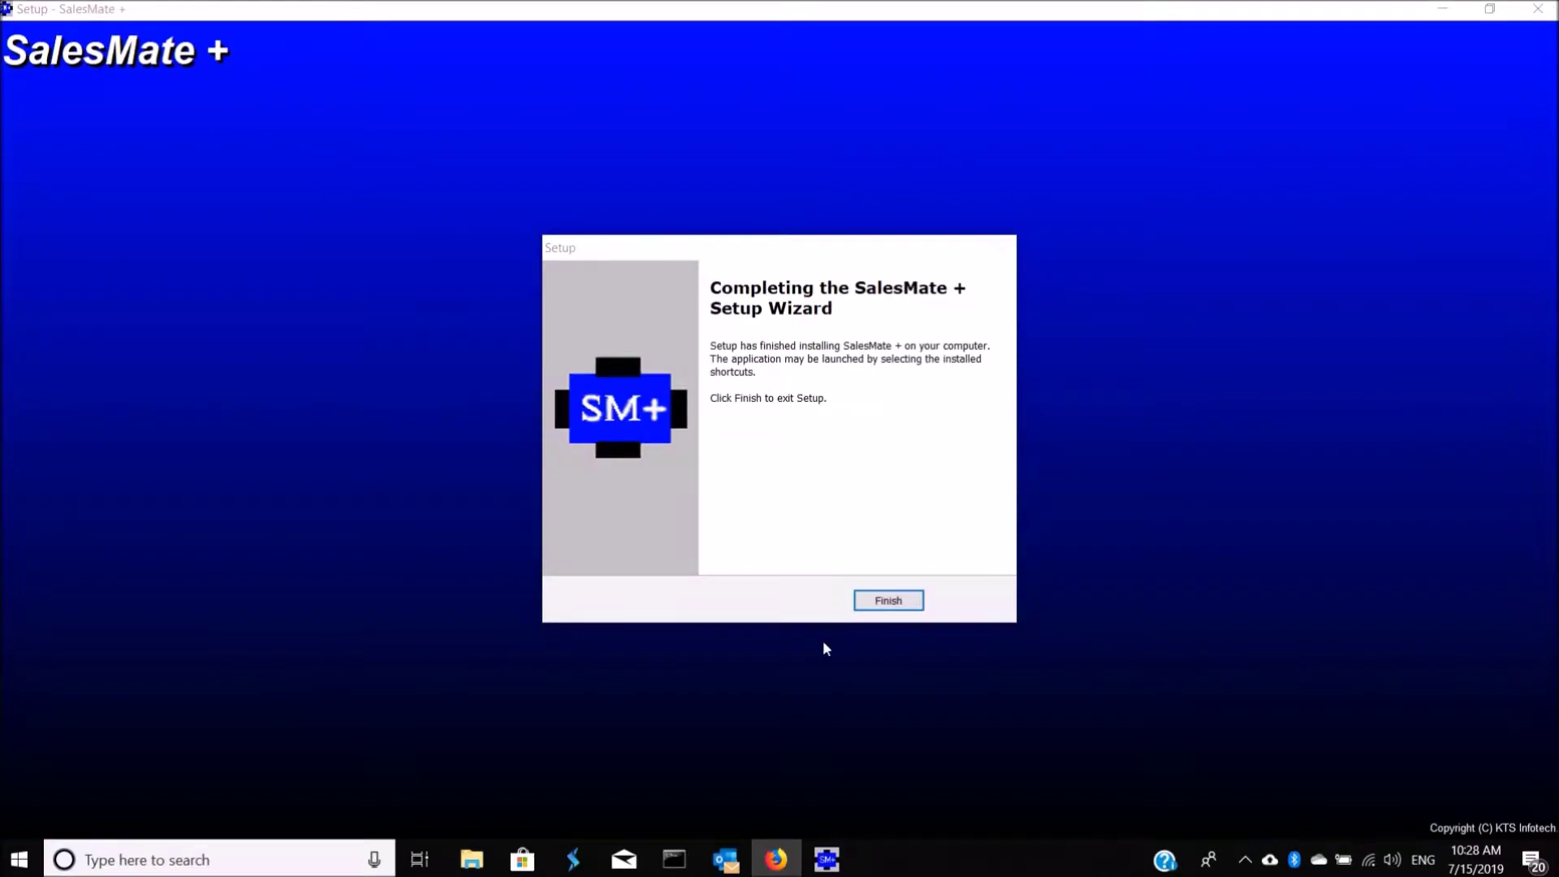
left_click(888, 600)
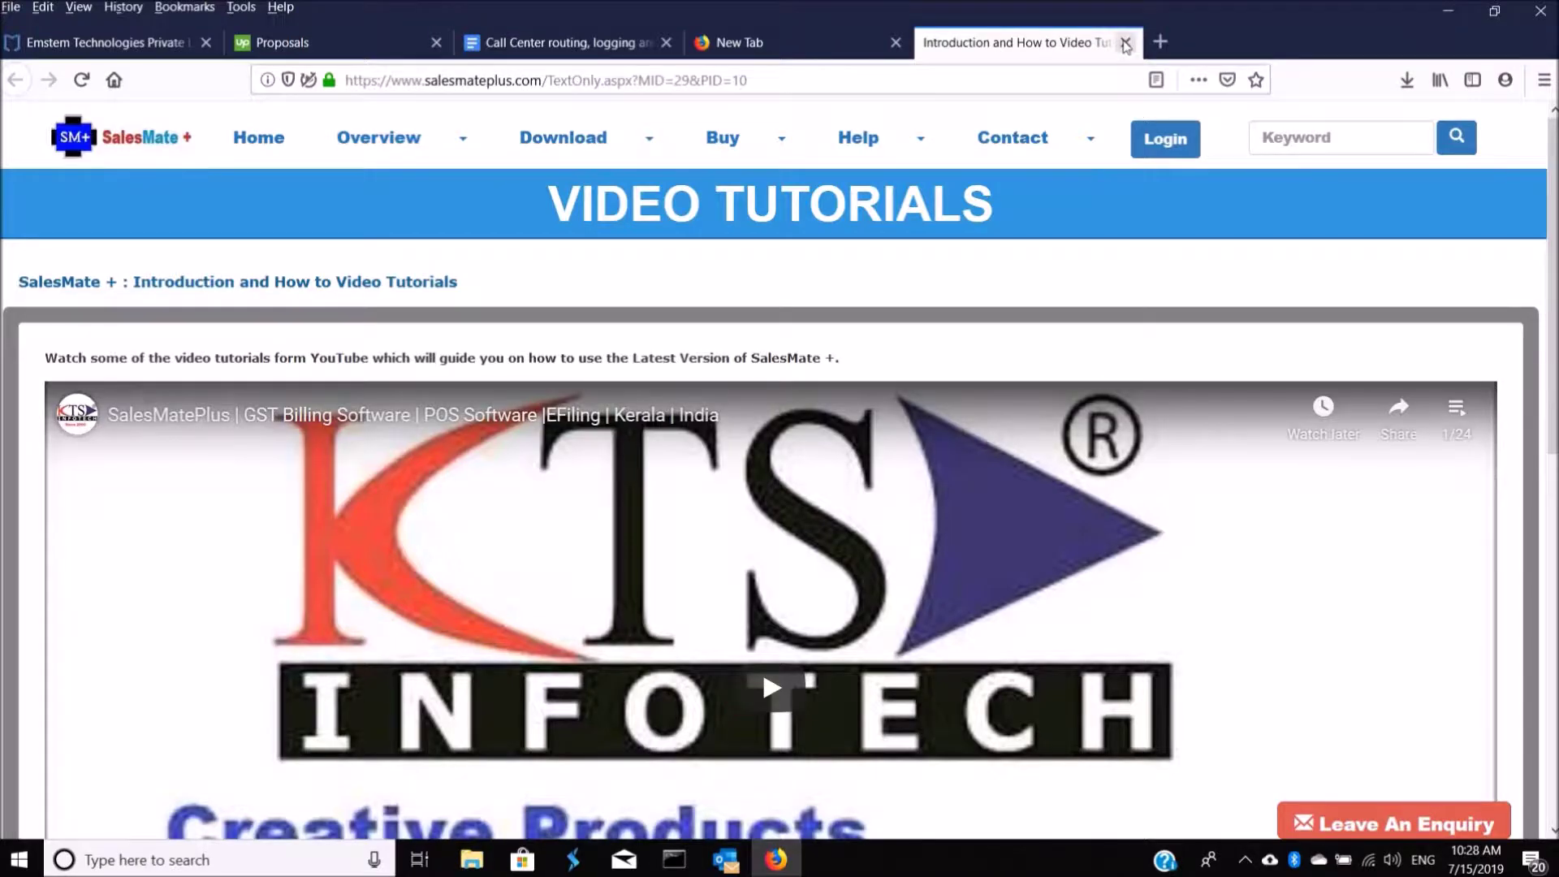
Step: Go to the SalesMate + home page from the salesmateplus.com navigation bar
left_click(258, 140)
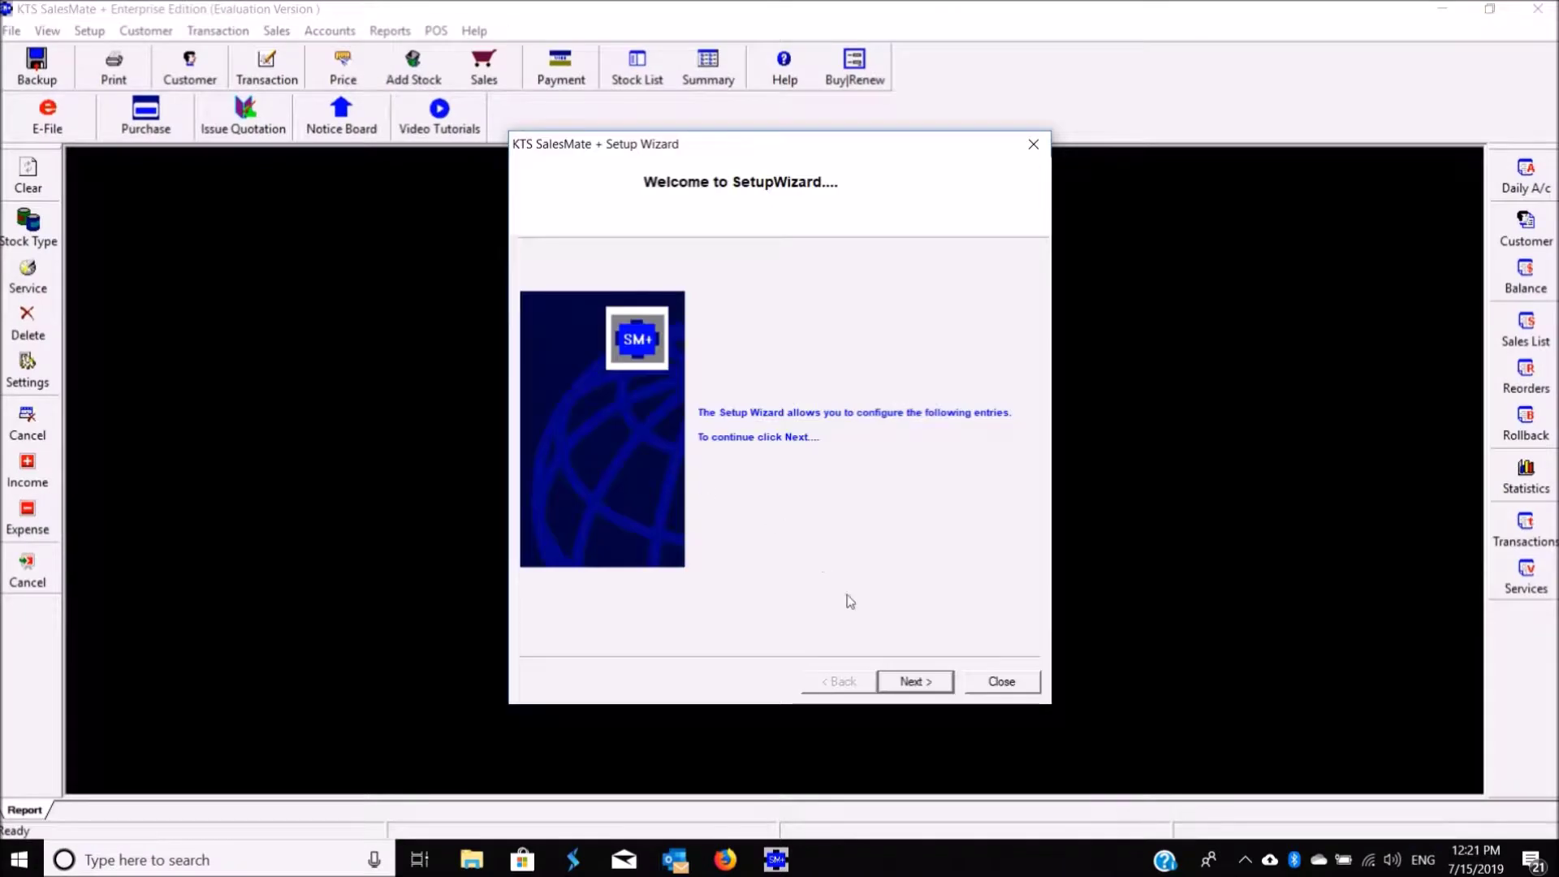
Step: Enter shop name KTS InfoTech PVT. LTD. with its street address, town, e-mail and phone
left_click(913, 680)
type("KTS I")
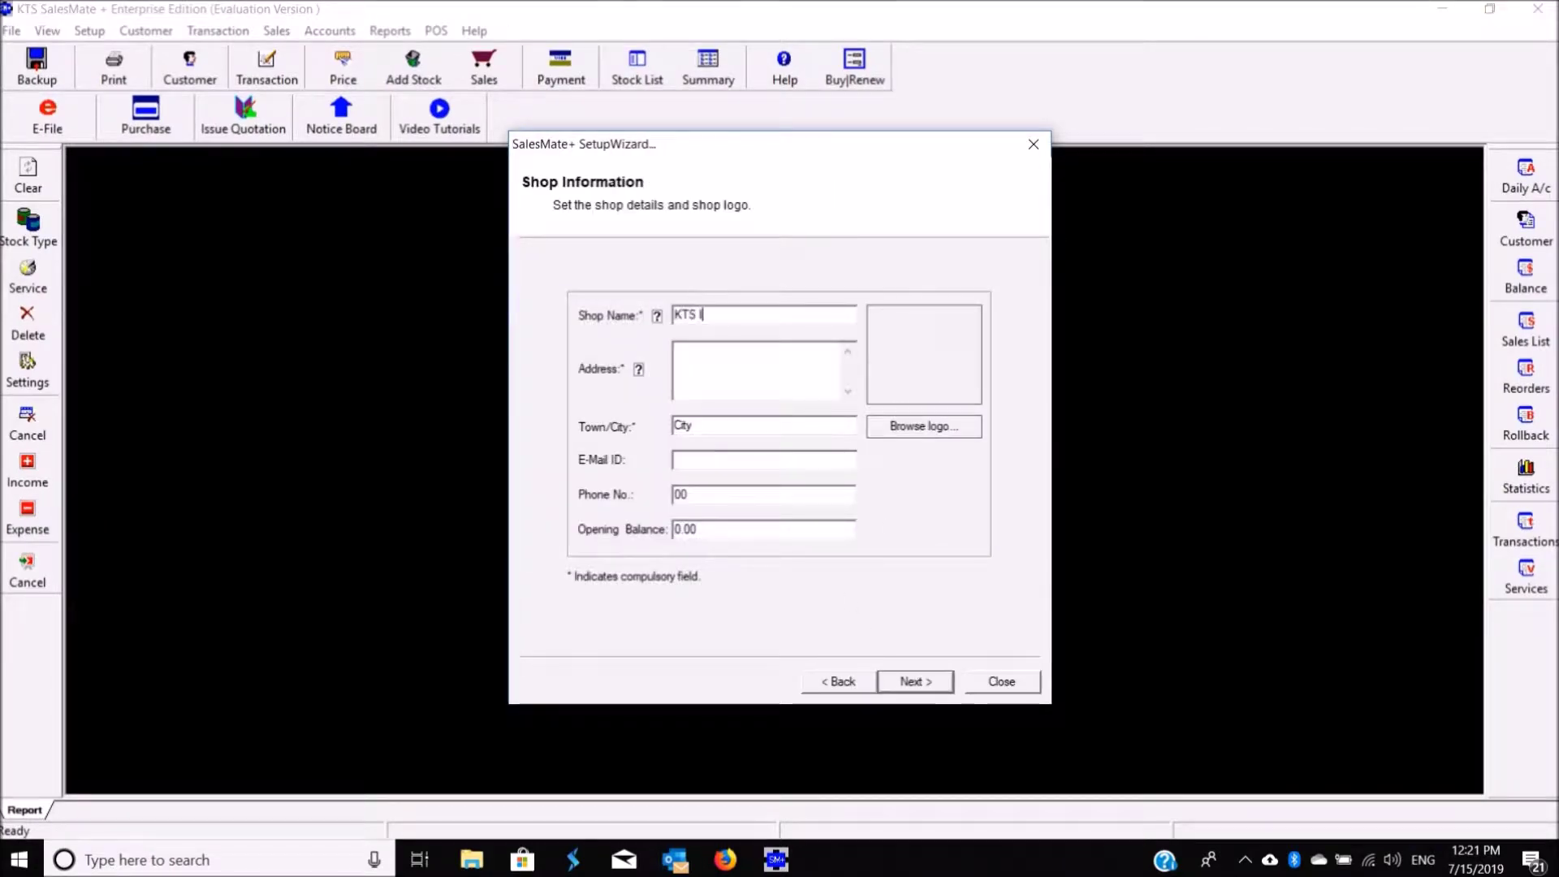
type("nfoTech PVT. LTD.")
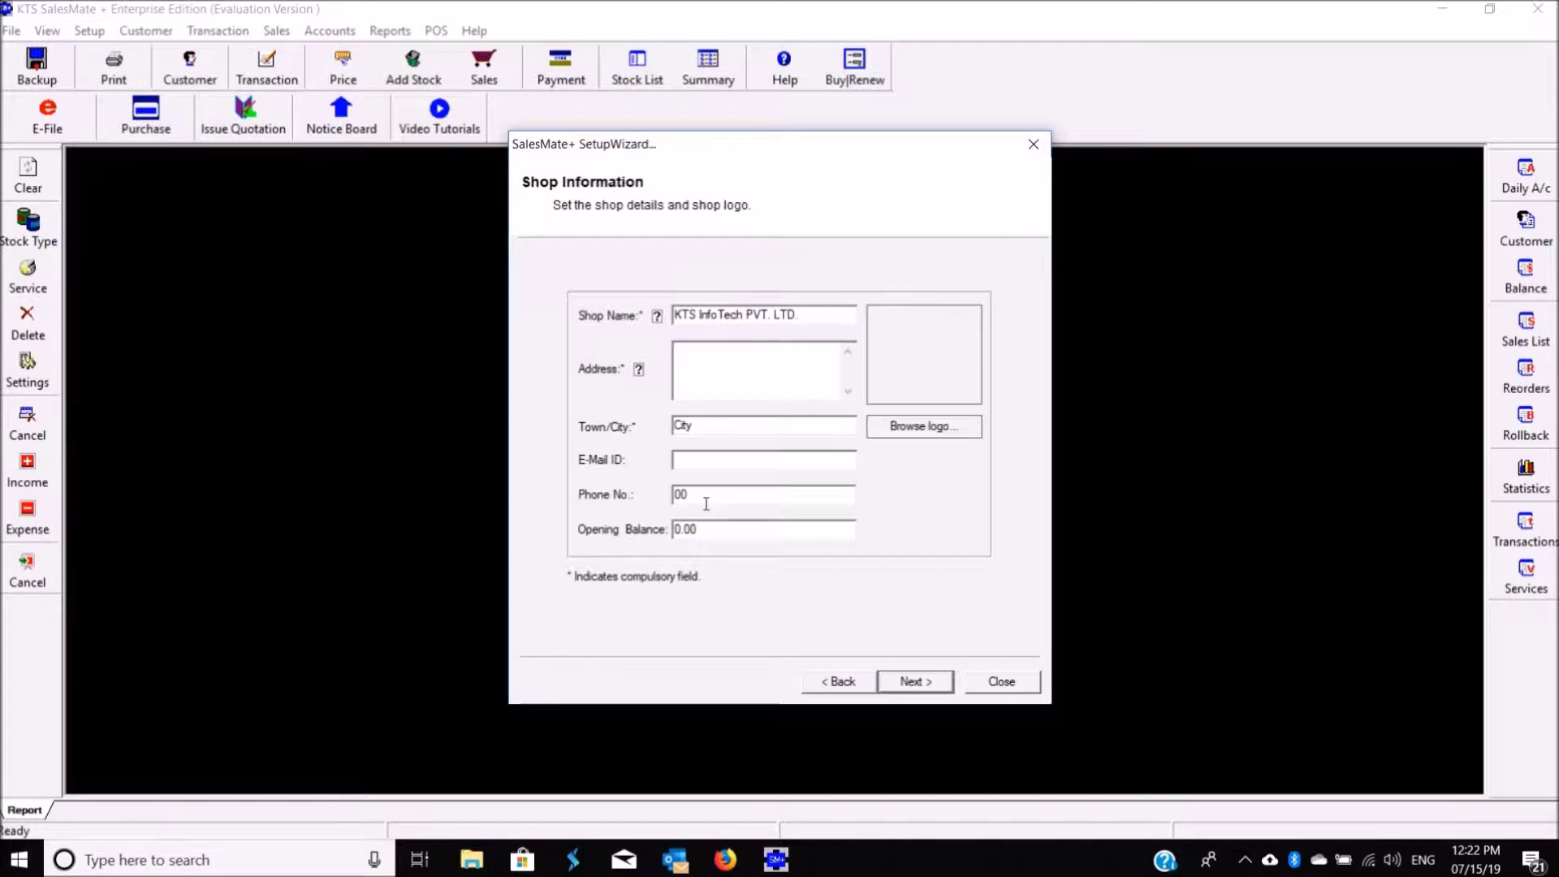
type("Kattakkayam Road")
key("Tab")
type("Pala")
key("Tab")
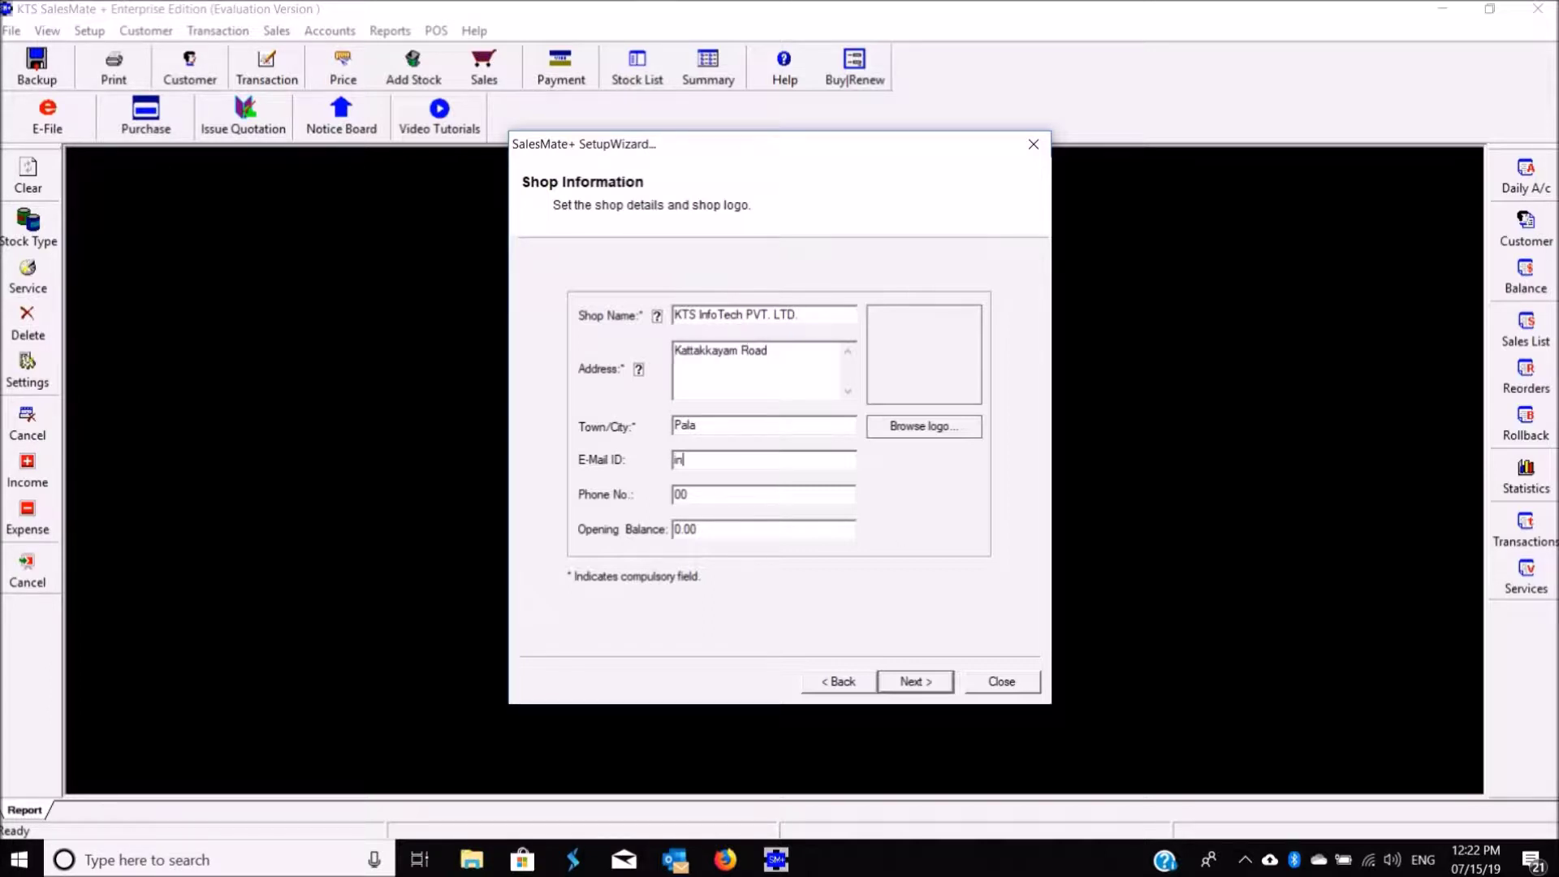
key("Tab")
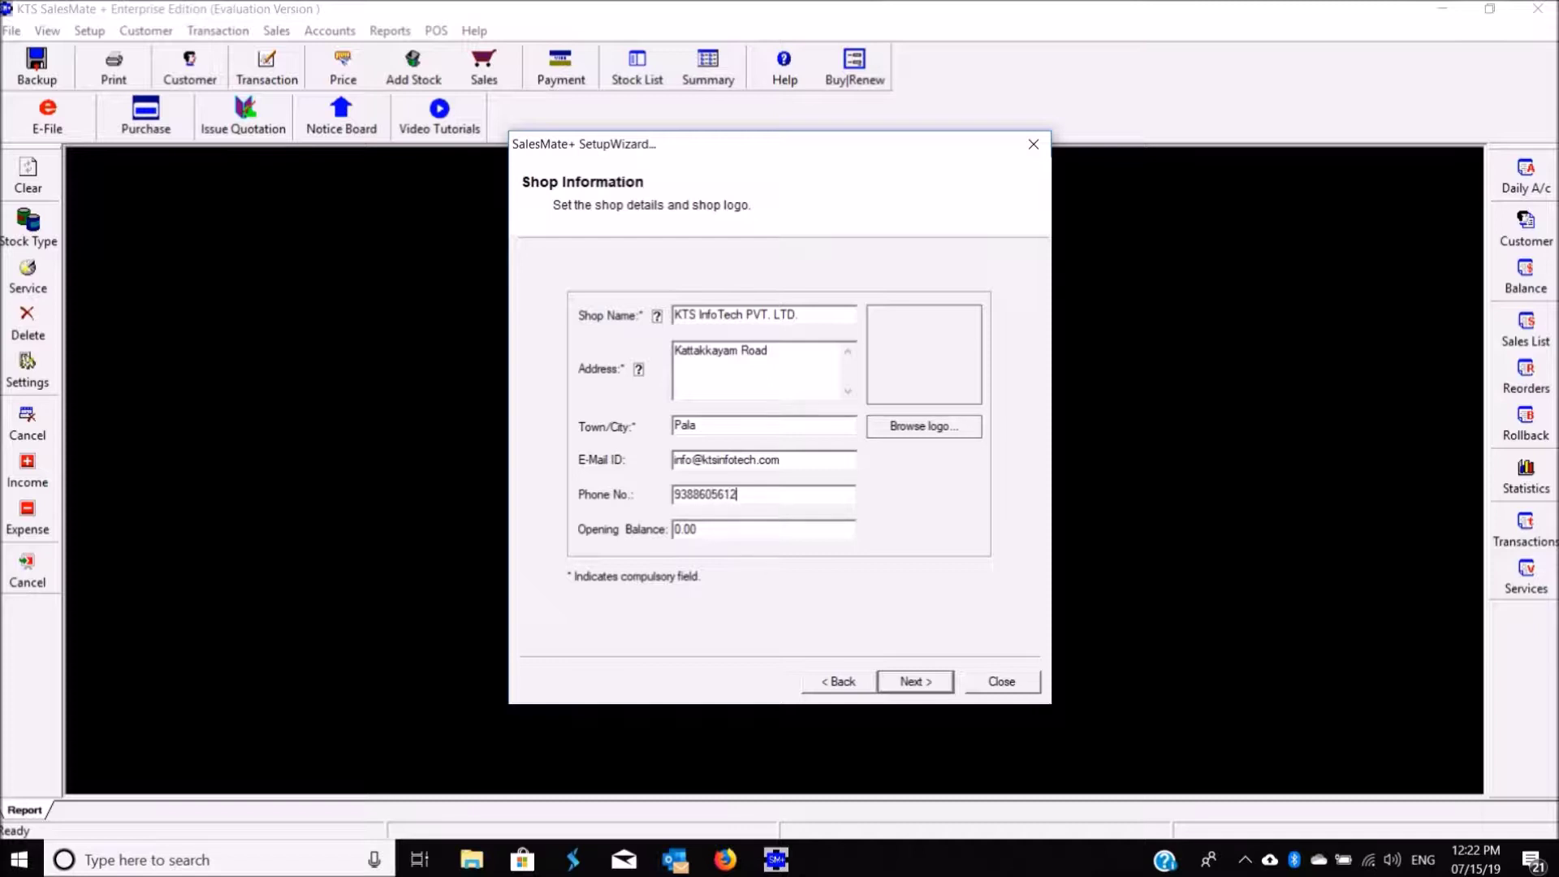
left_click(905, 689)
Step: Skip through the general setup wizard pages with their defaults and finish it
left_click(905, 689)
left_click(904, 689)
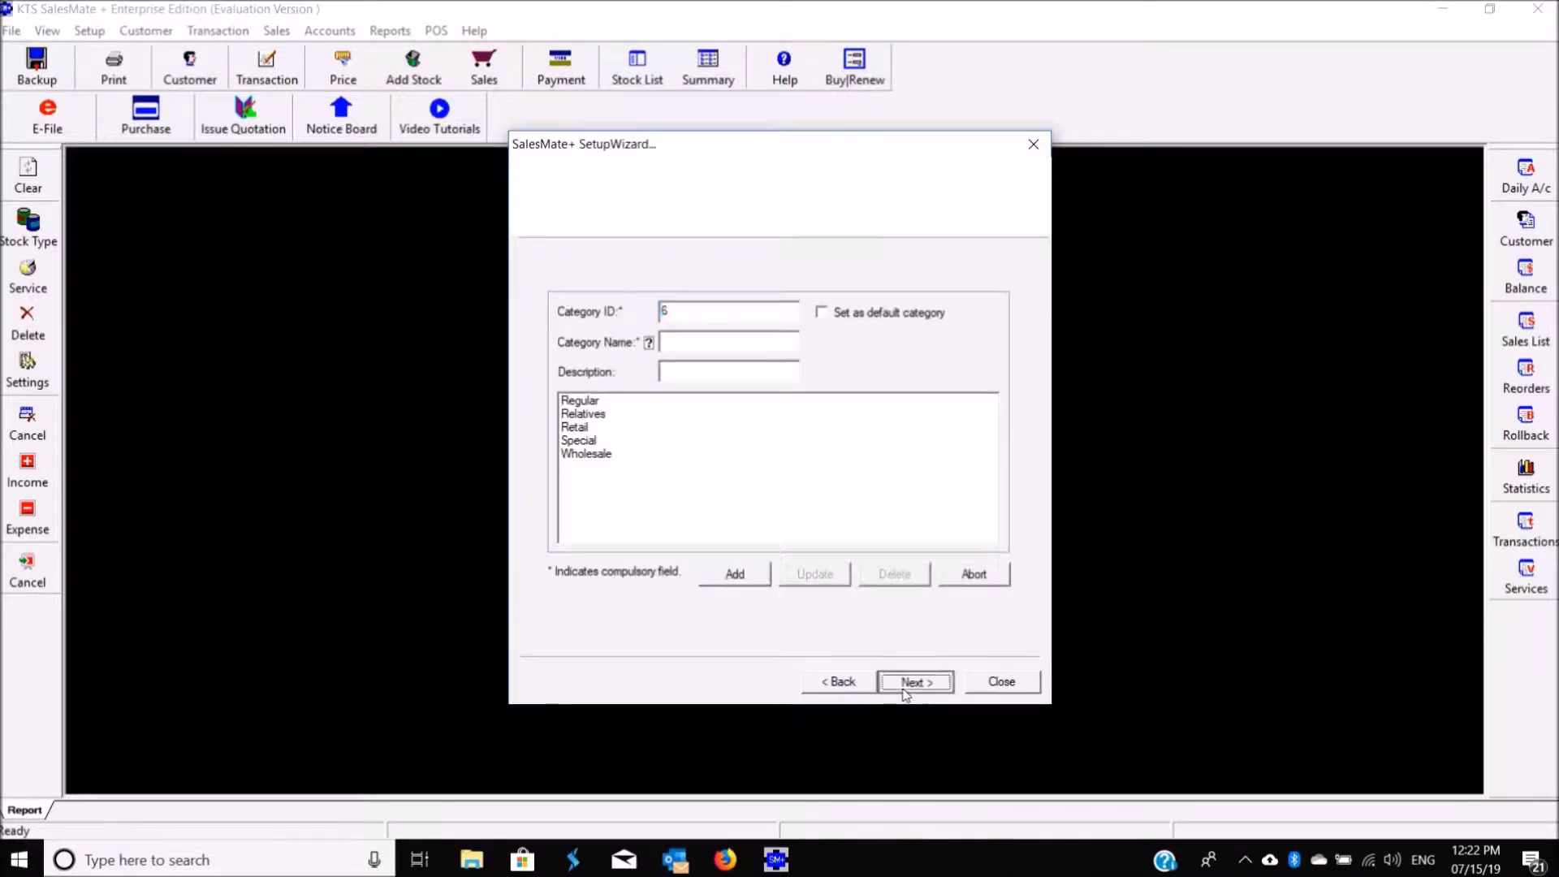
left_click(904, 689)
left_click(903, 689)
left_click(904, 682)
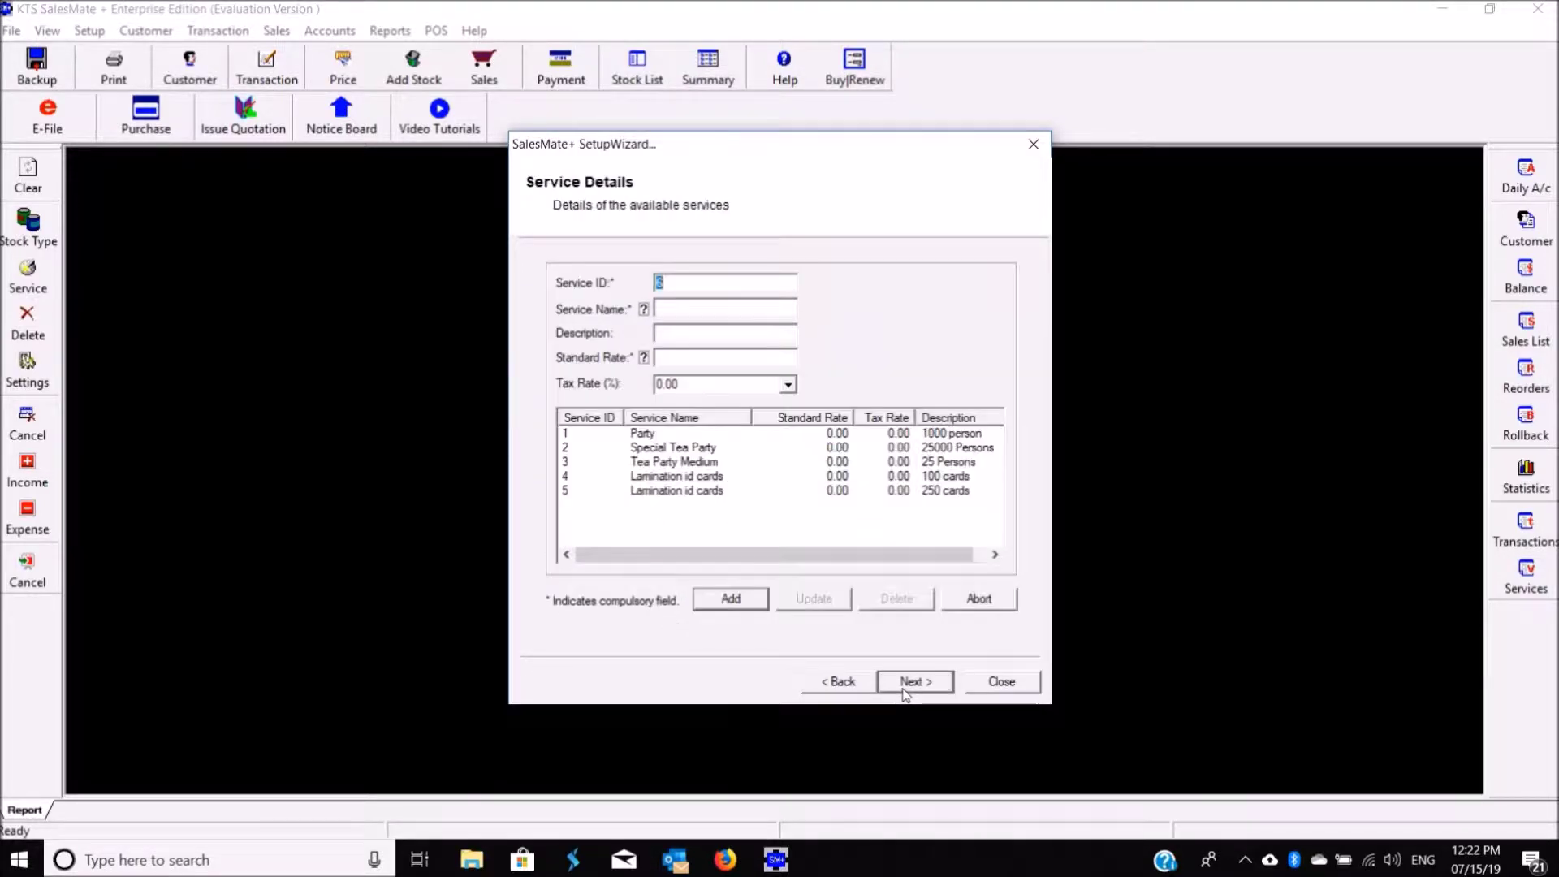
left_click(904, 682)
left_click(904, 687)
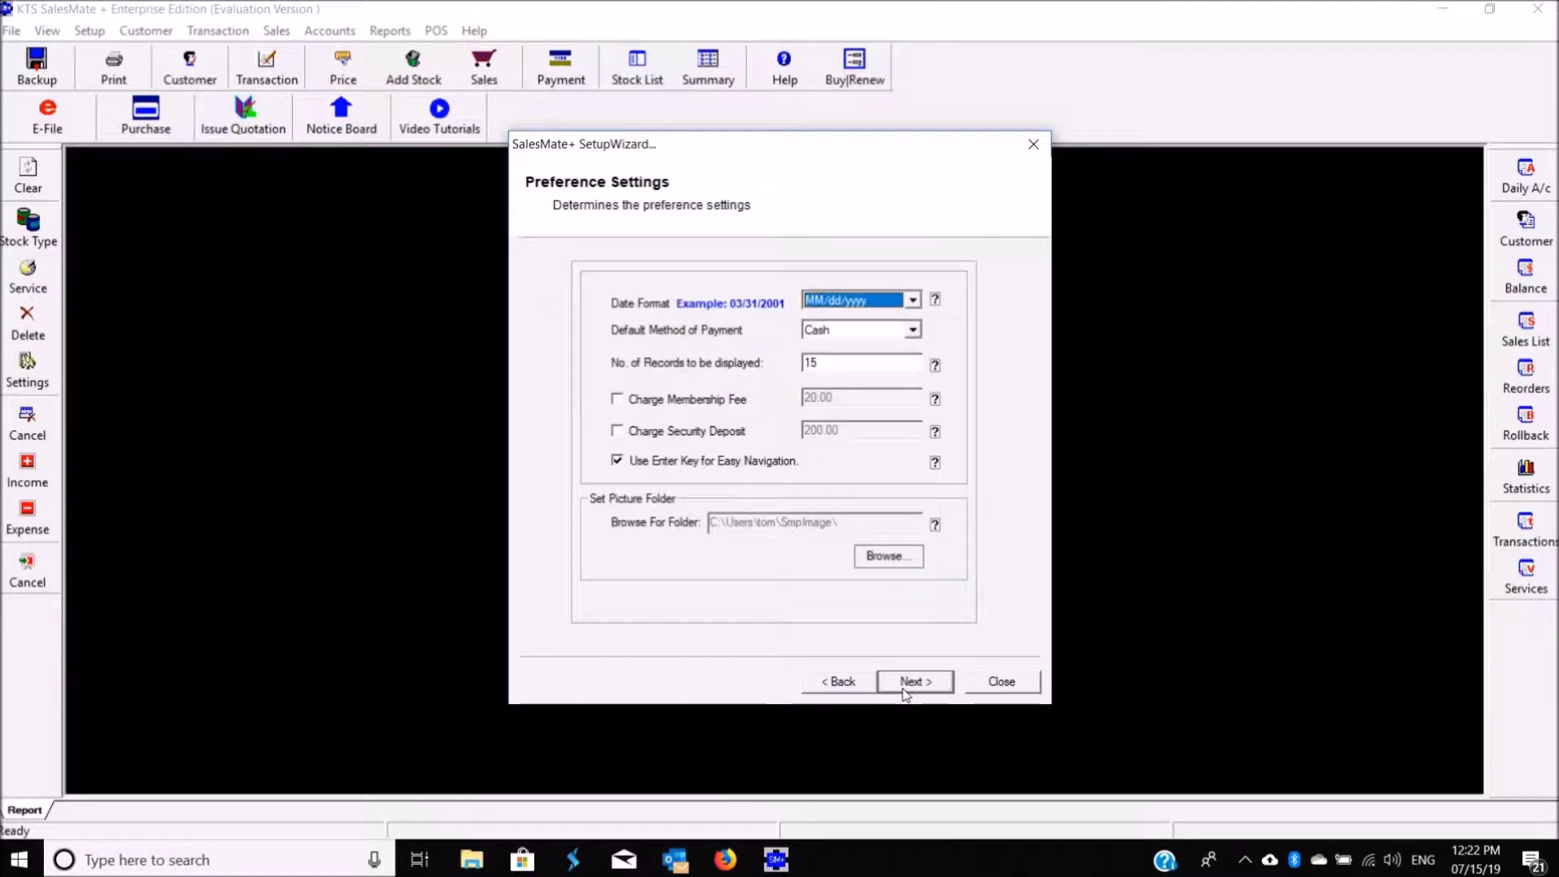
left_click(911, 686)
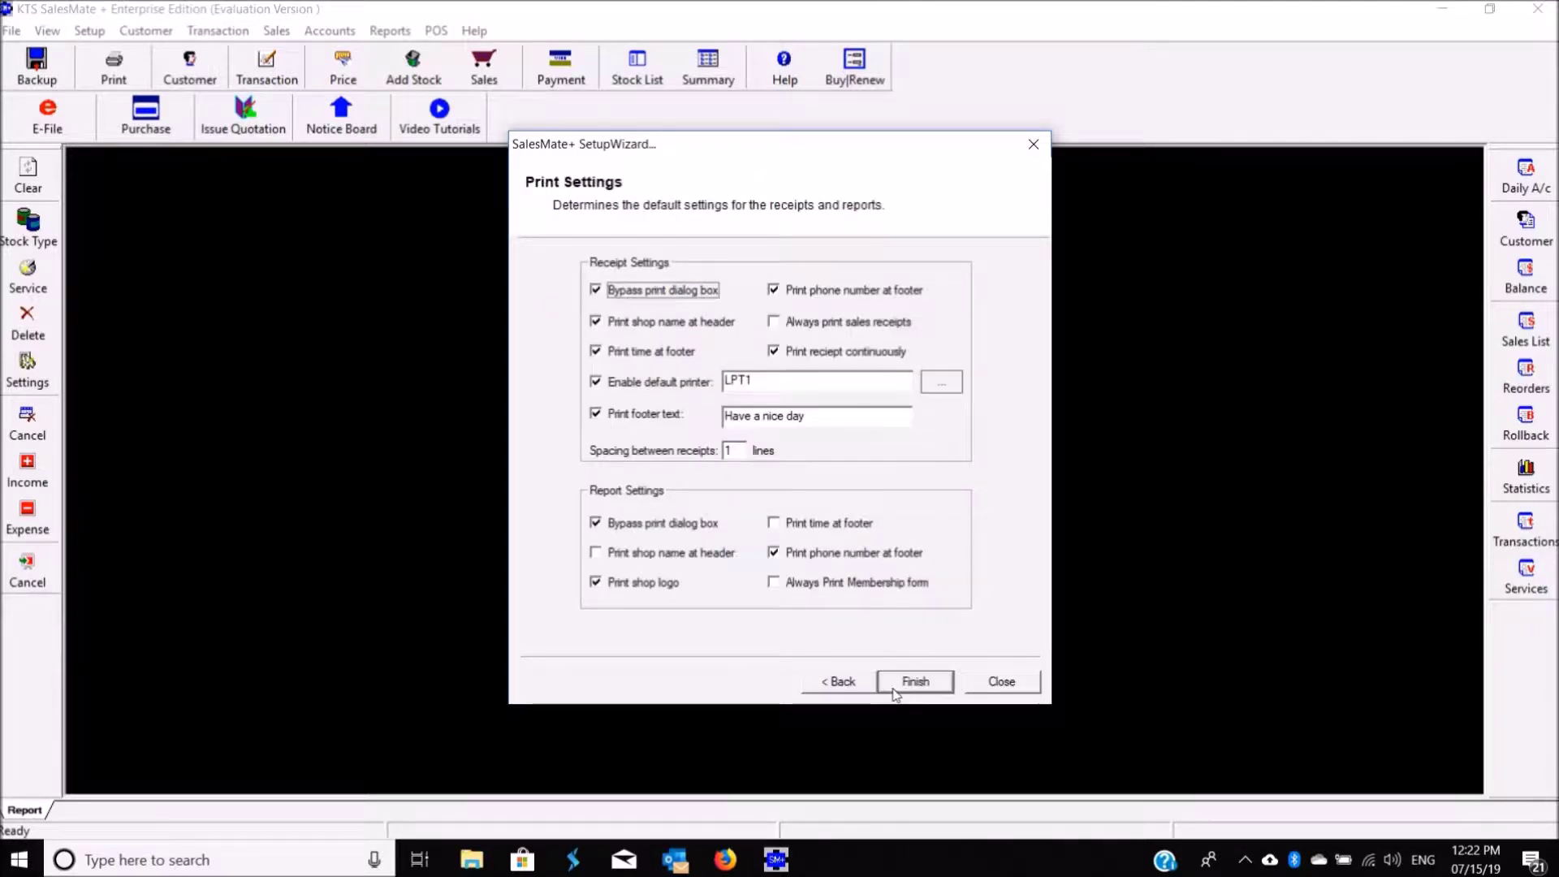
left_click(914, 686)
Step: In the POS setup wizard, paste the shop's GSTIN and keep India, Kerala as location
left_click(904, 710)
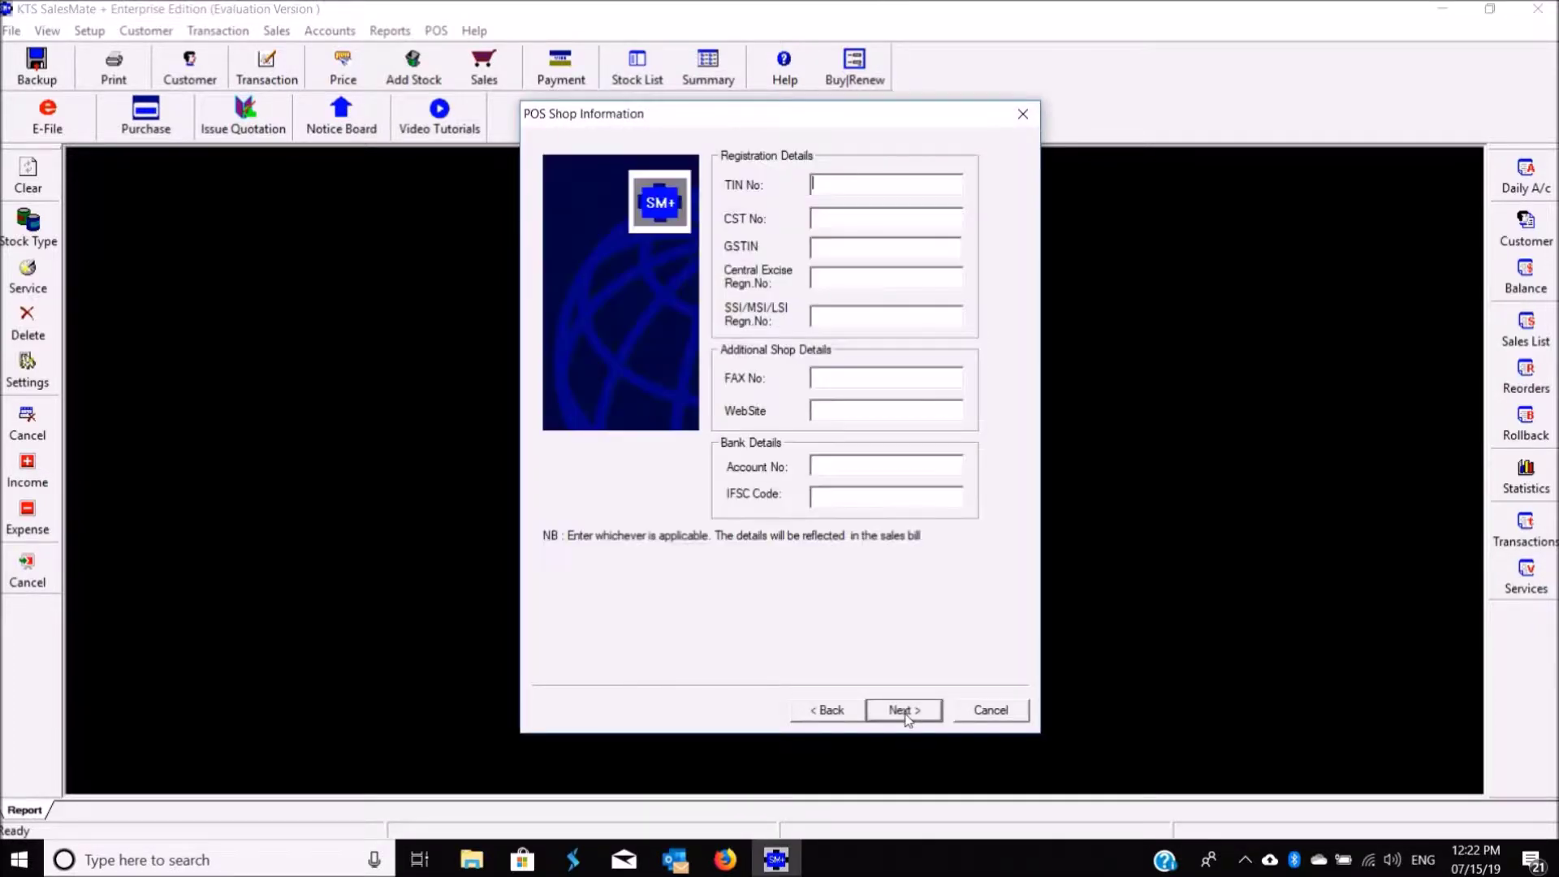
left_click(878, 246)
left_click(904, 710)
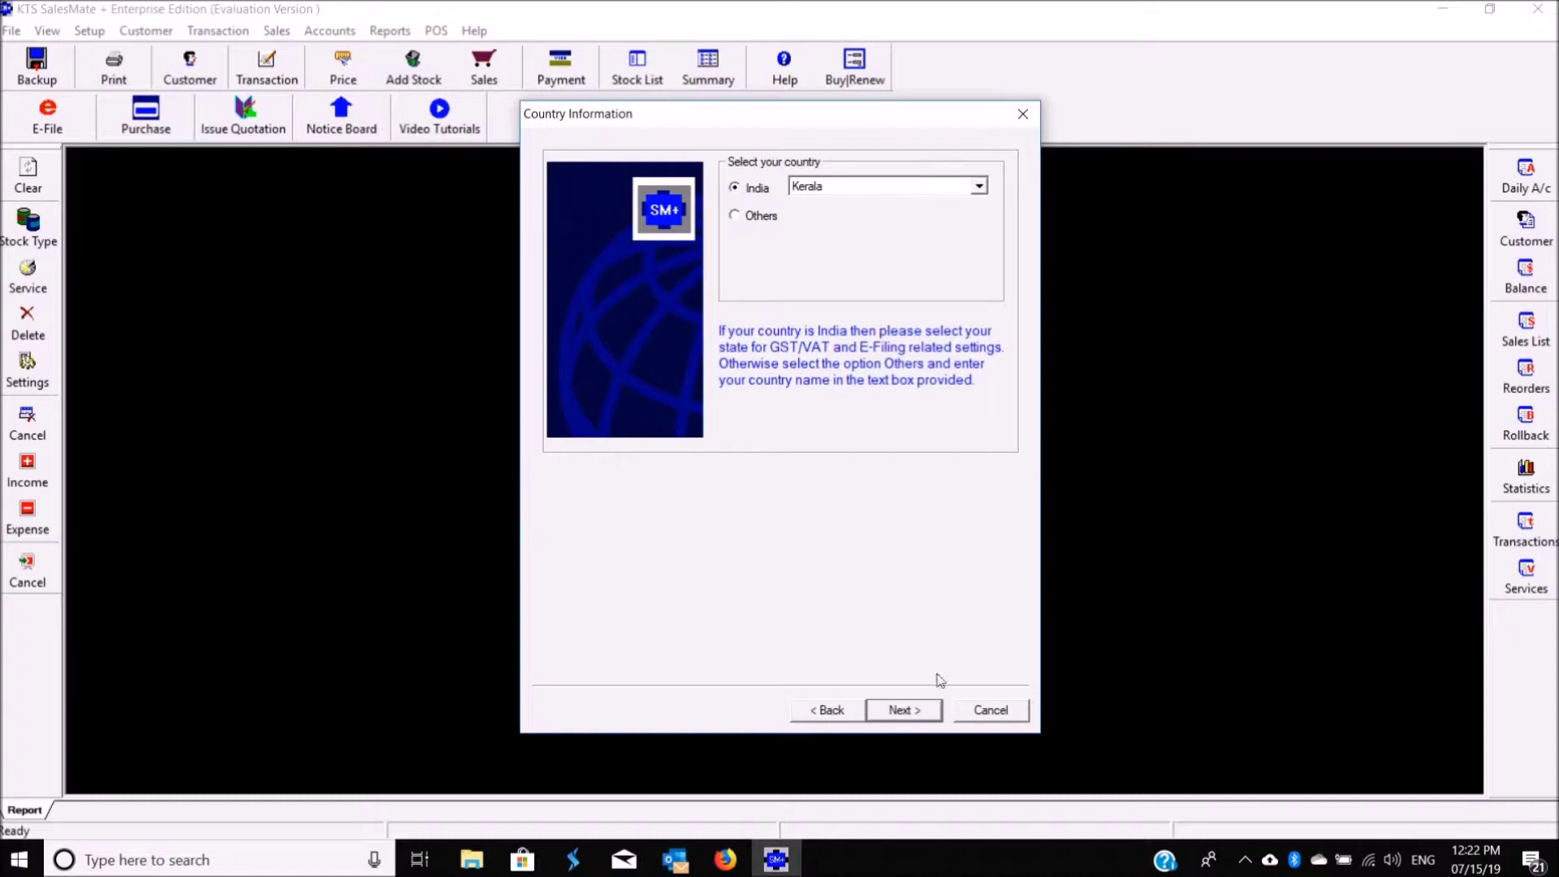
left_click(900, 711)
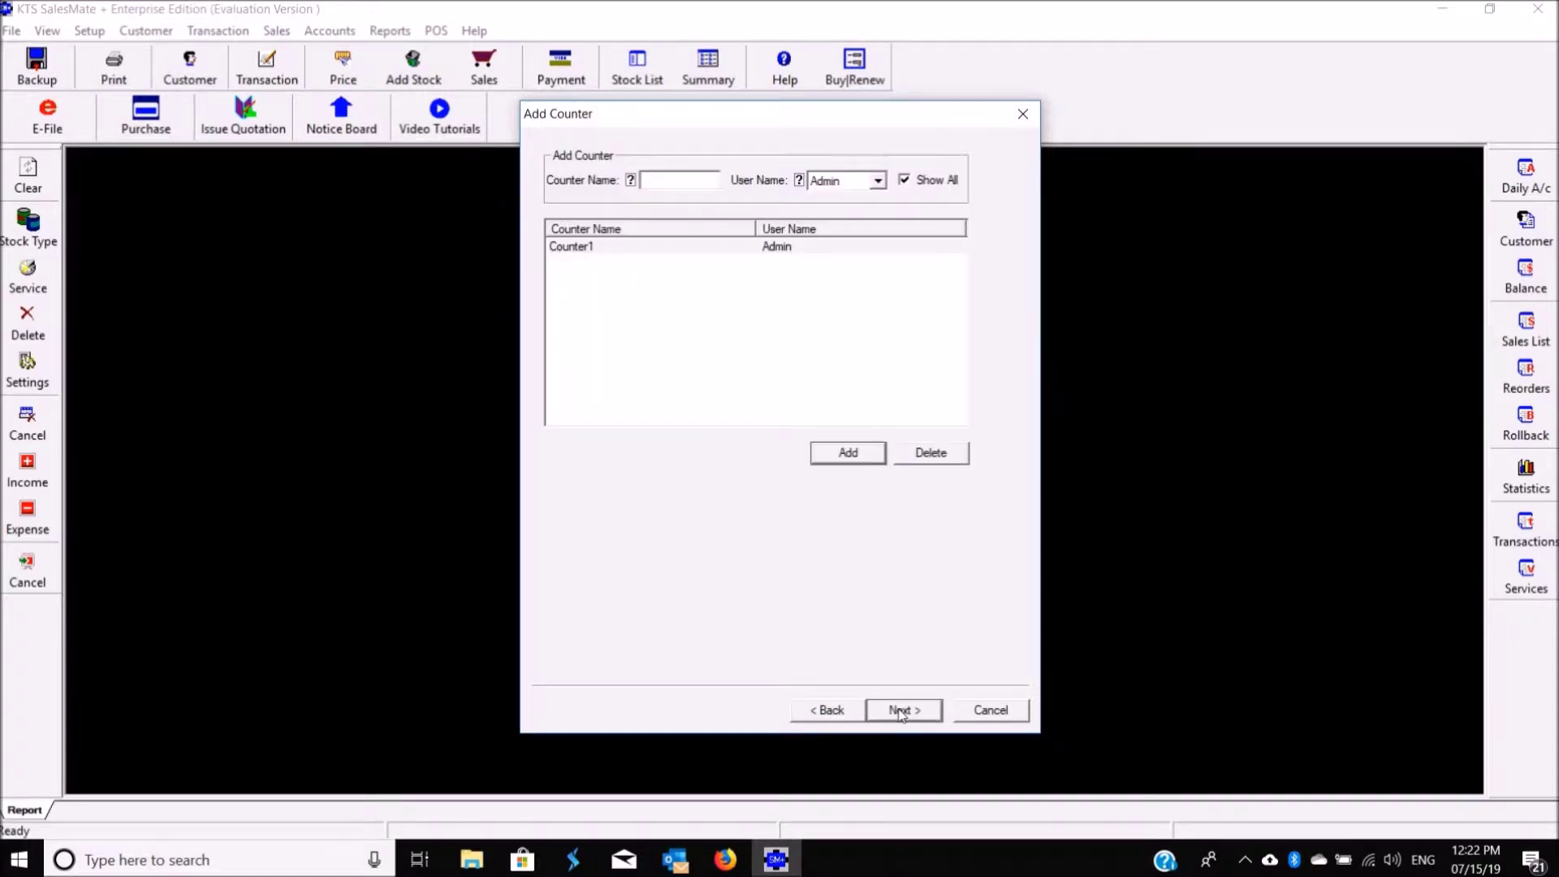
left_click(900, 712)
Step: Enable handling charges, discounts, unit-price editing and balance details on the POS screen, then finish
left_click(761, 207)
left_click(759, 229)
left_click(760, 252)
left_click(760, 273)
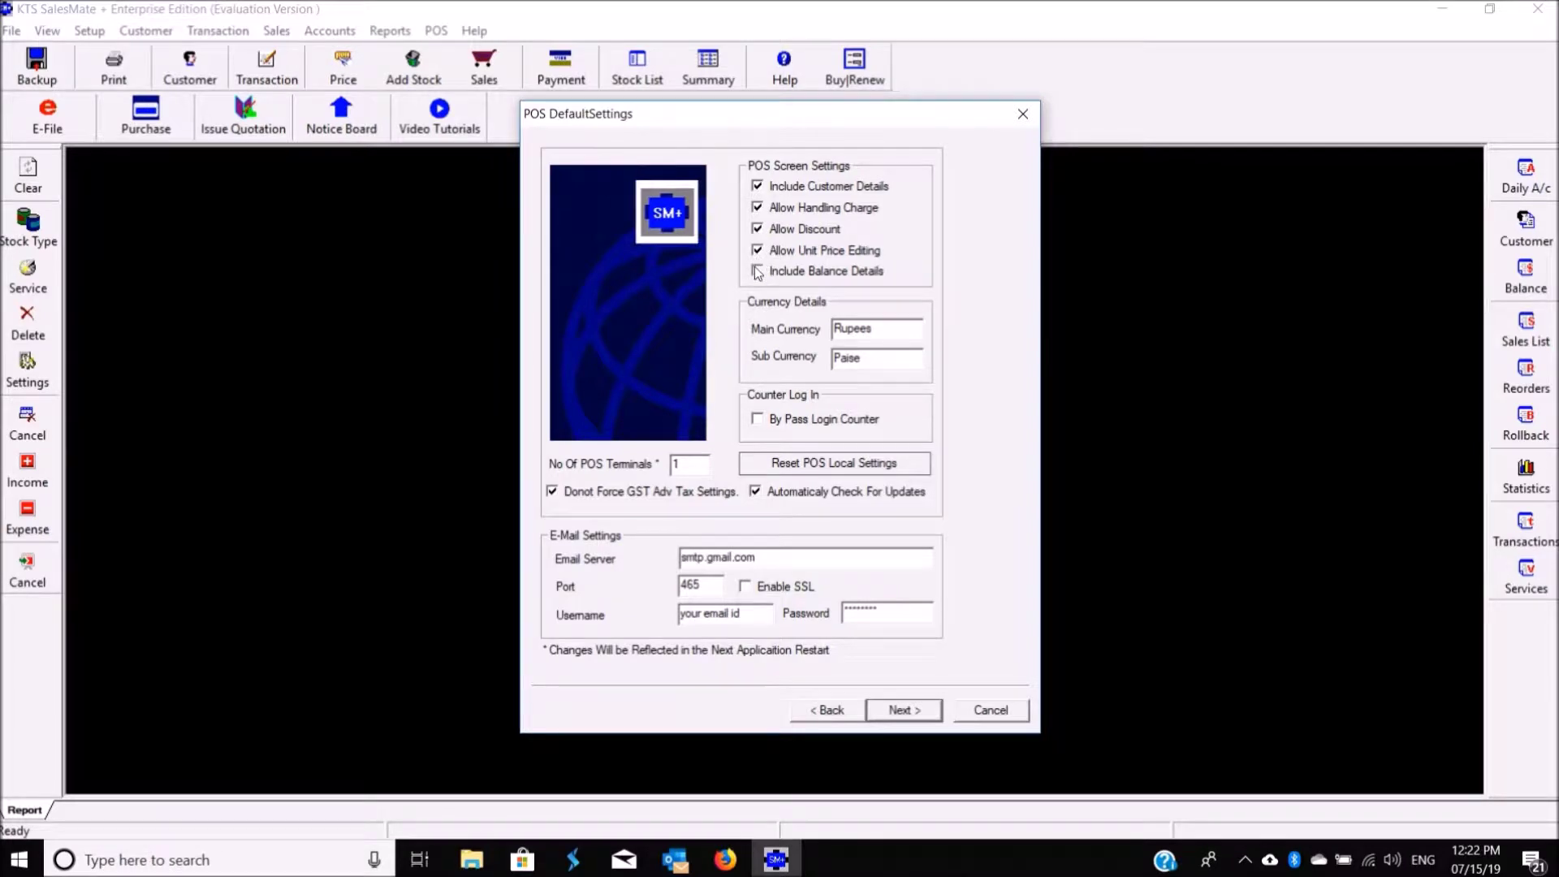
left_click(898, 712)
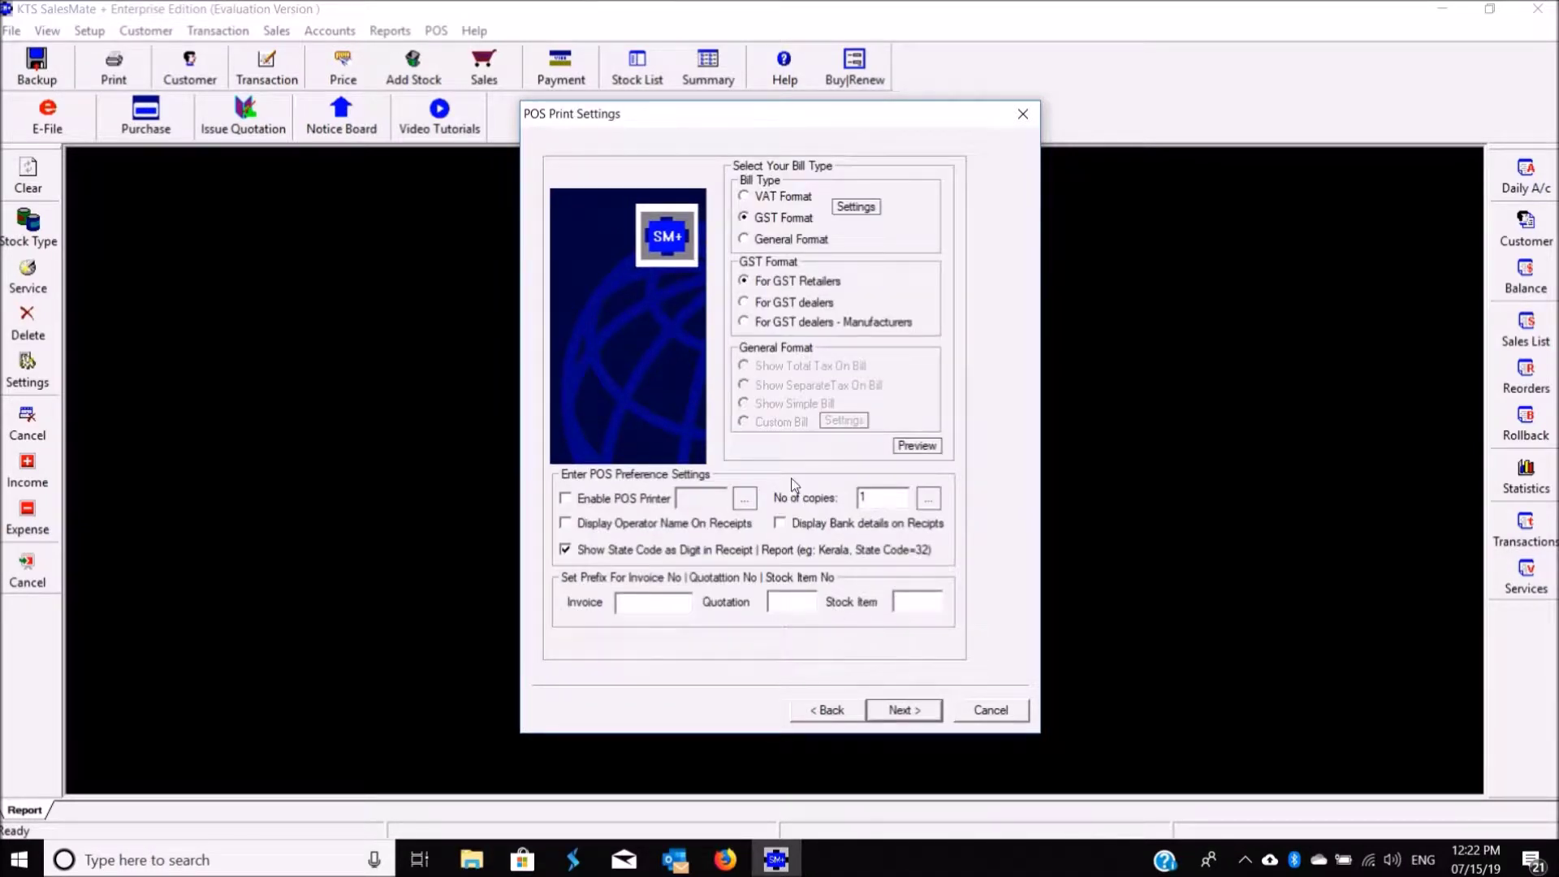
left_click(887, 719)
left_click(894, 718)
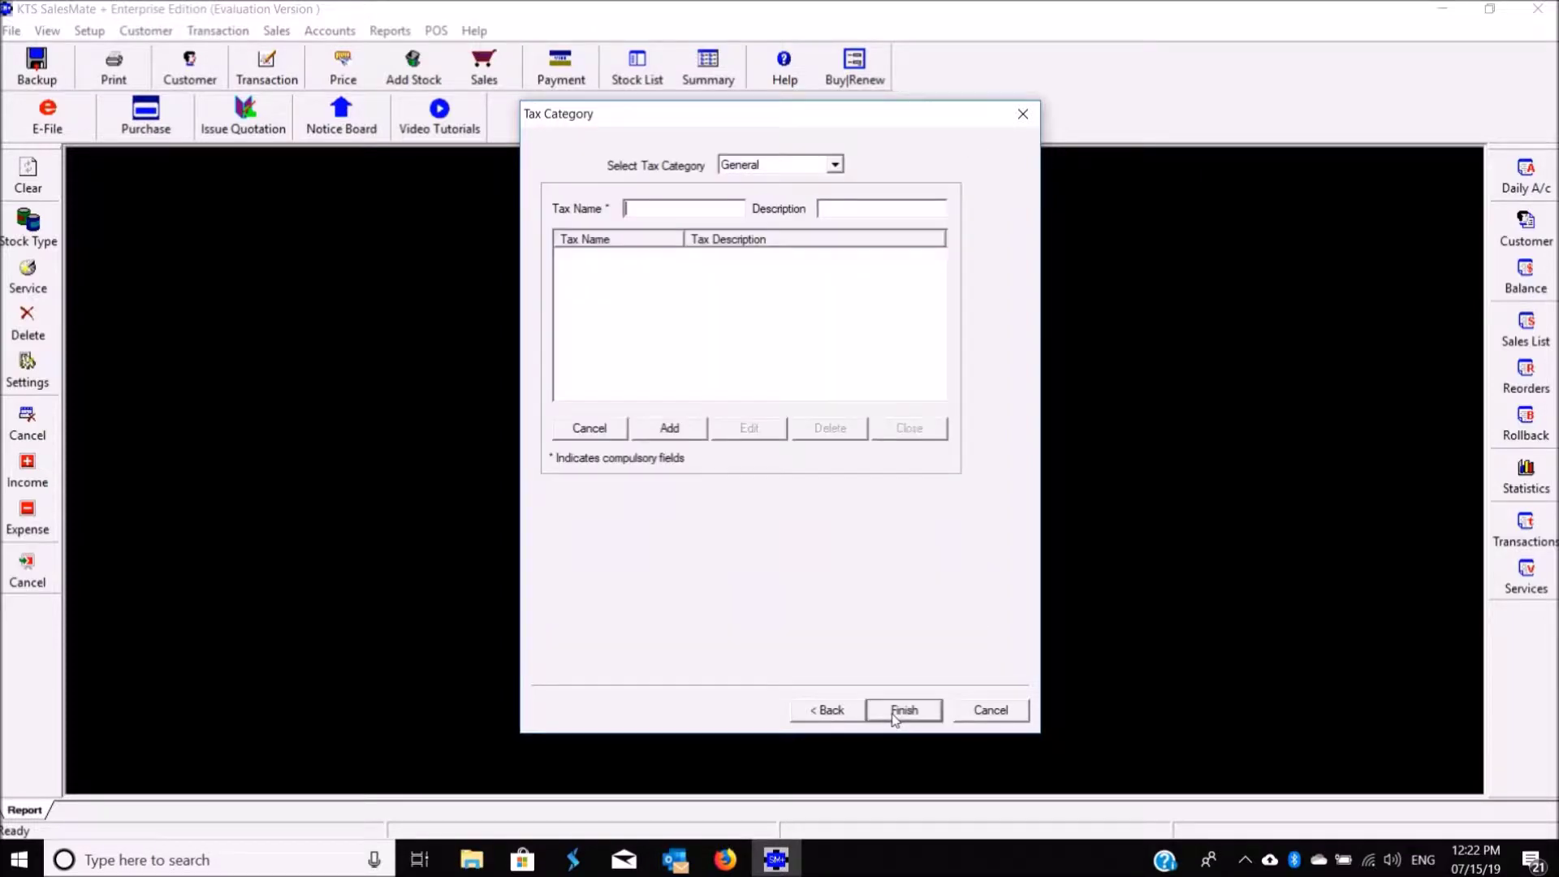
left_click(901, 711)
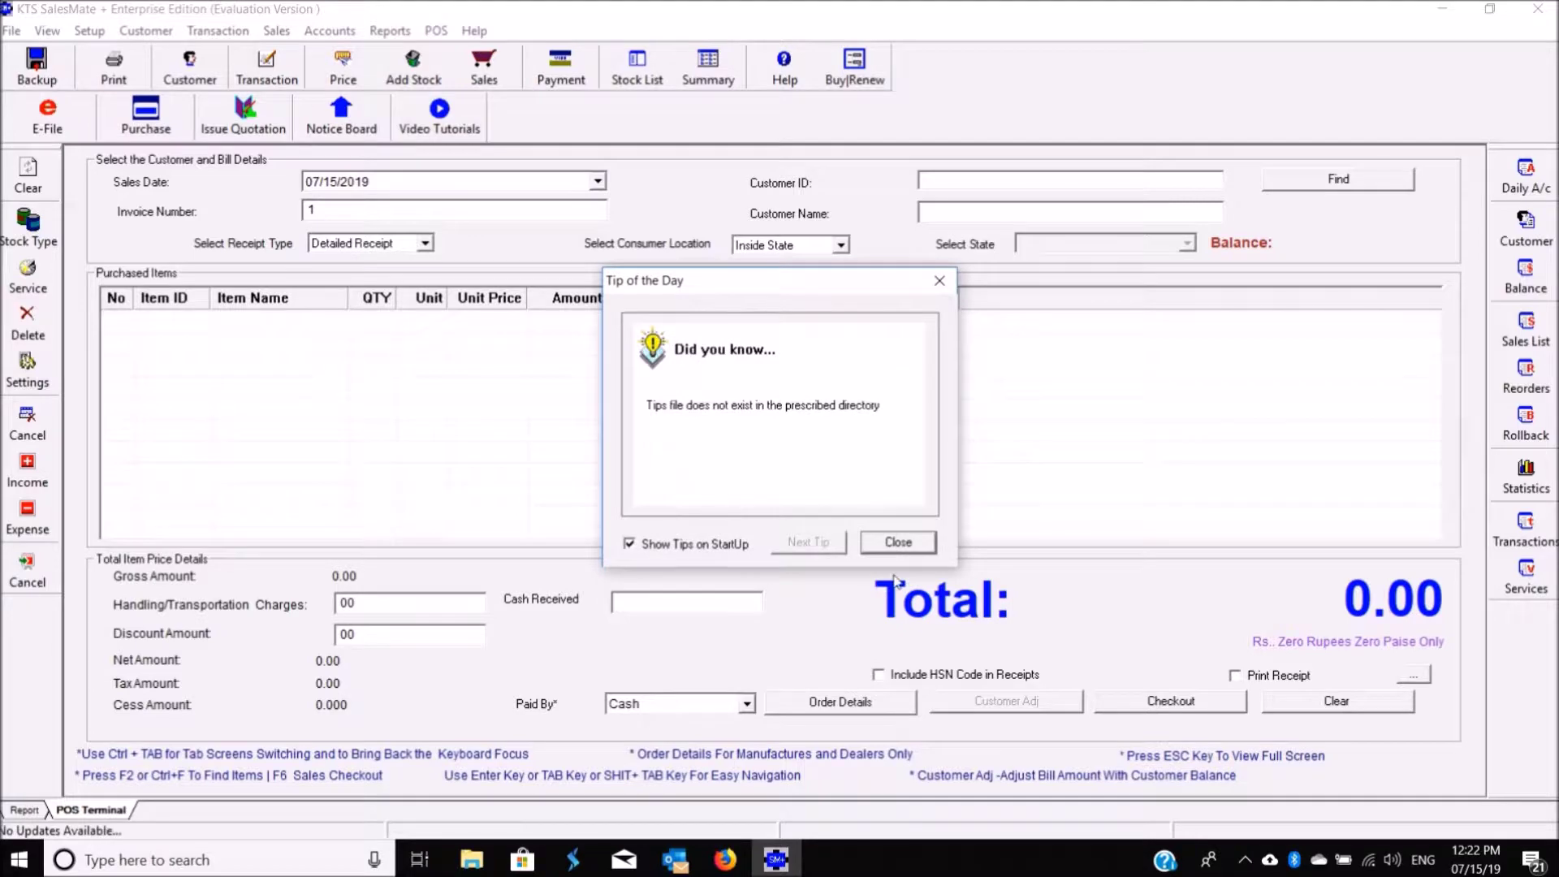
Step: Dismiss the Tip of the Day and page through the reopened Setup Wizard before closing it
left_click(898, 543)
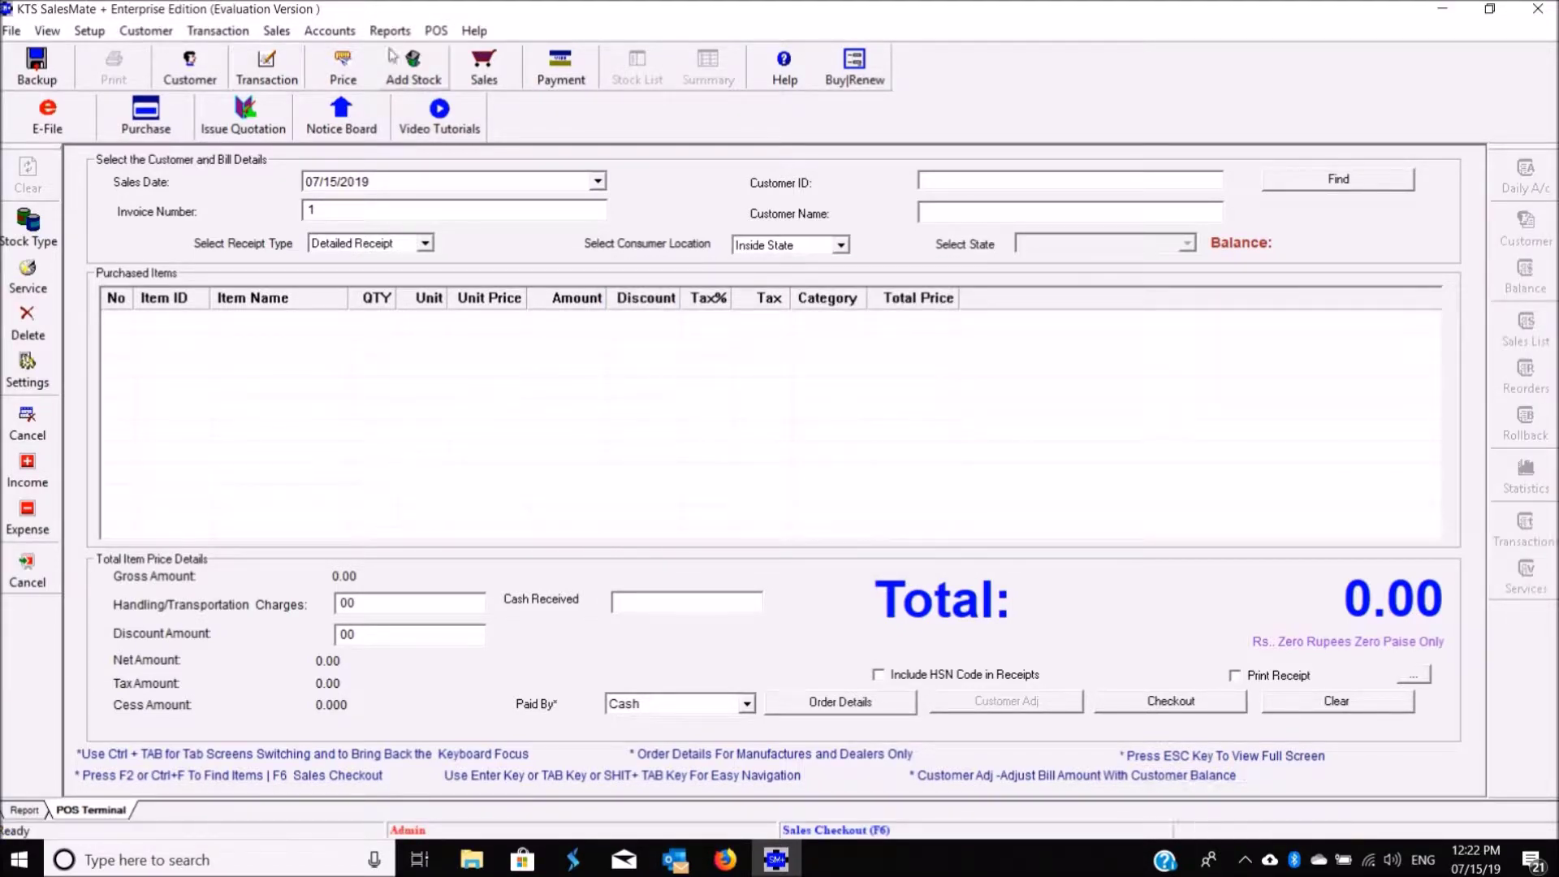
left_click(85, 32)
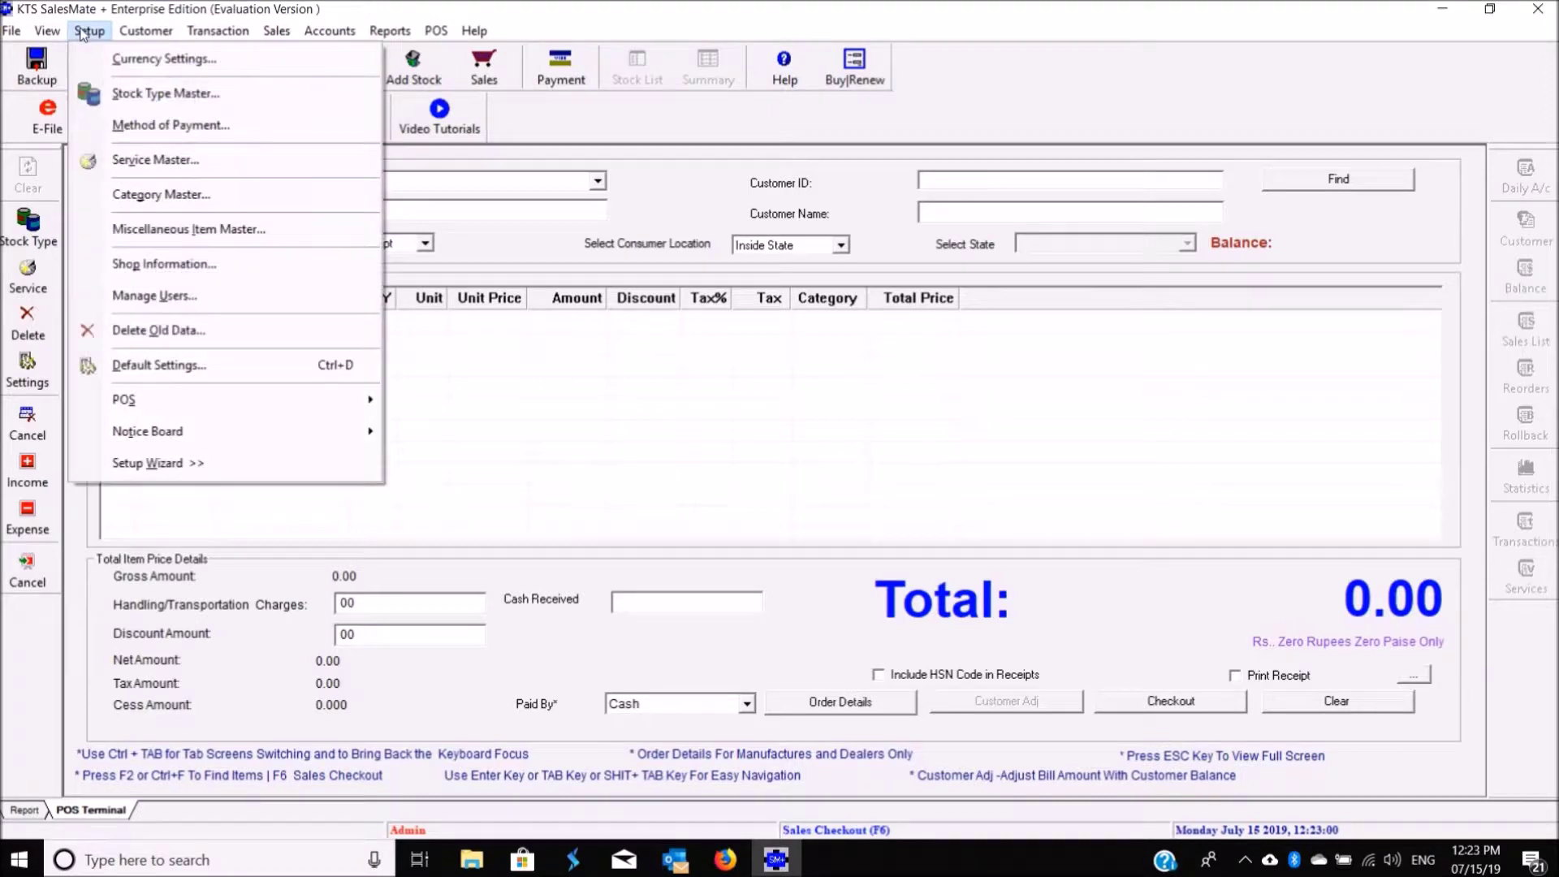
left_click(191, 461)
left_click(940, 684)
left_click(941, 683)
left_click(941, 684)
left_click(993, 686)
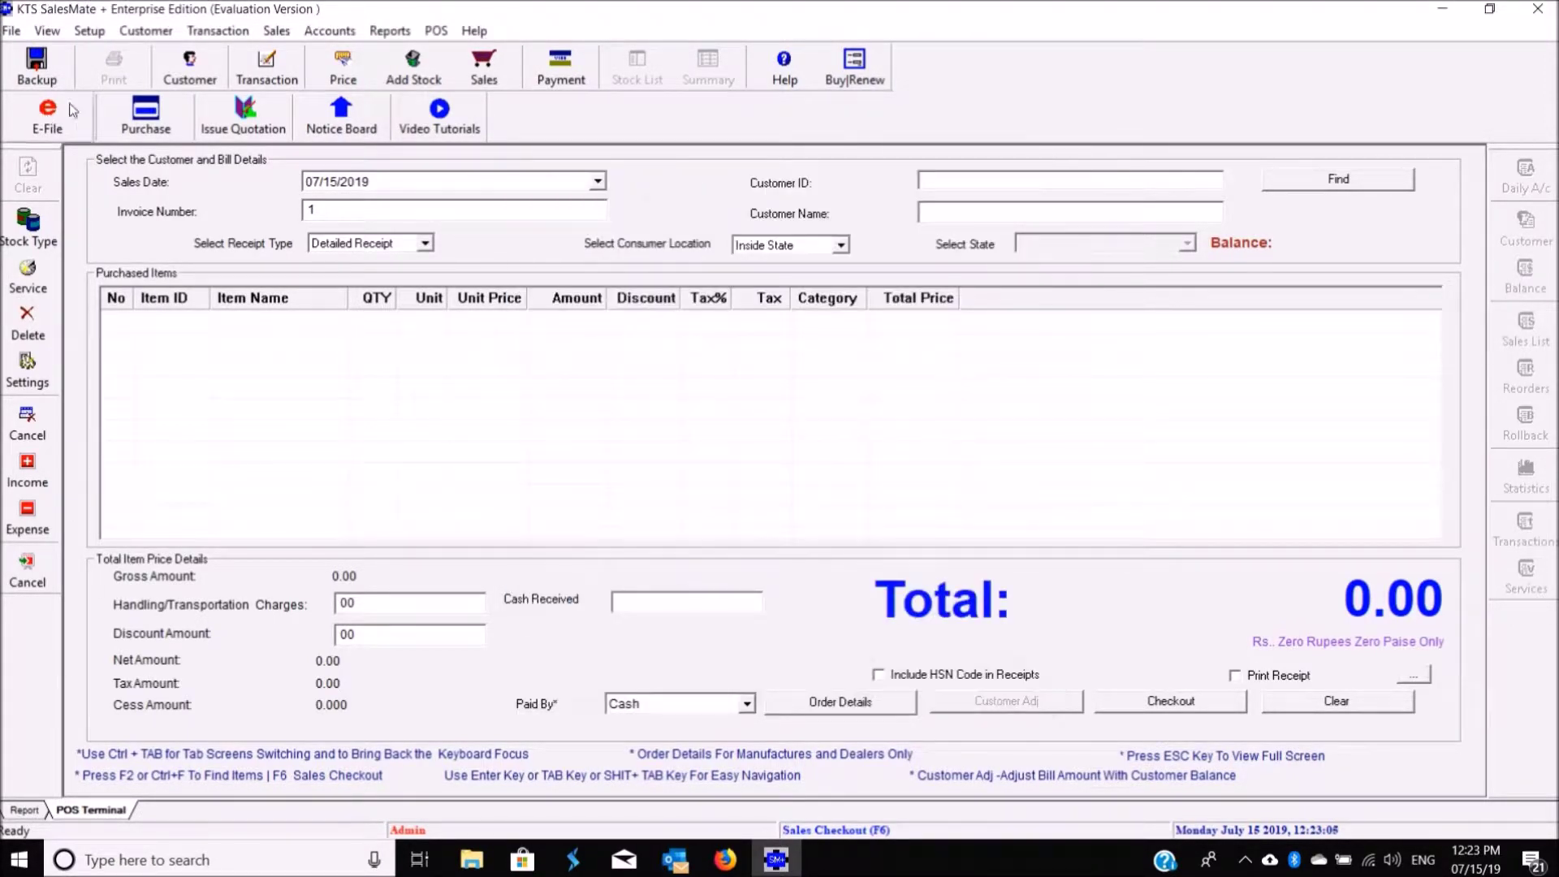
Step: Review the Shop Information details and accept them unchanged
left_click(88, 31)
left_click(143, 261)
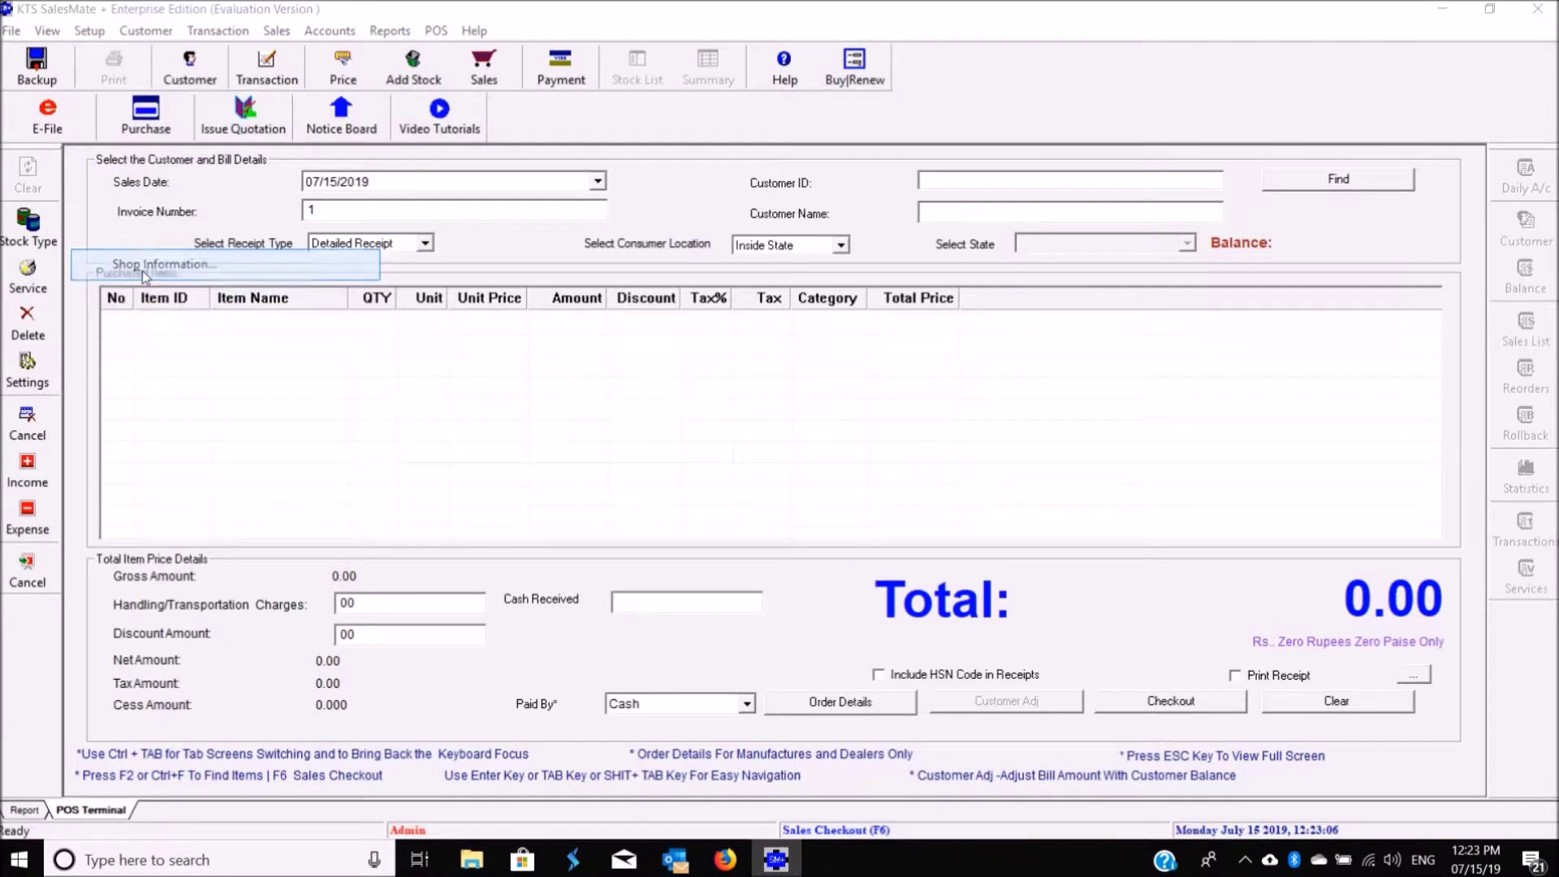
left_click(895, 657)
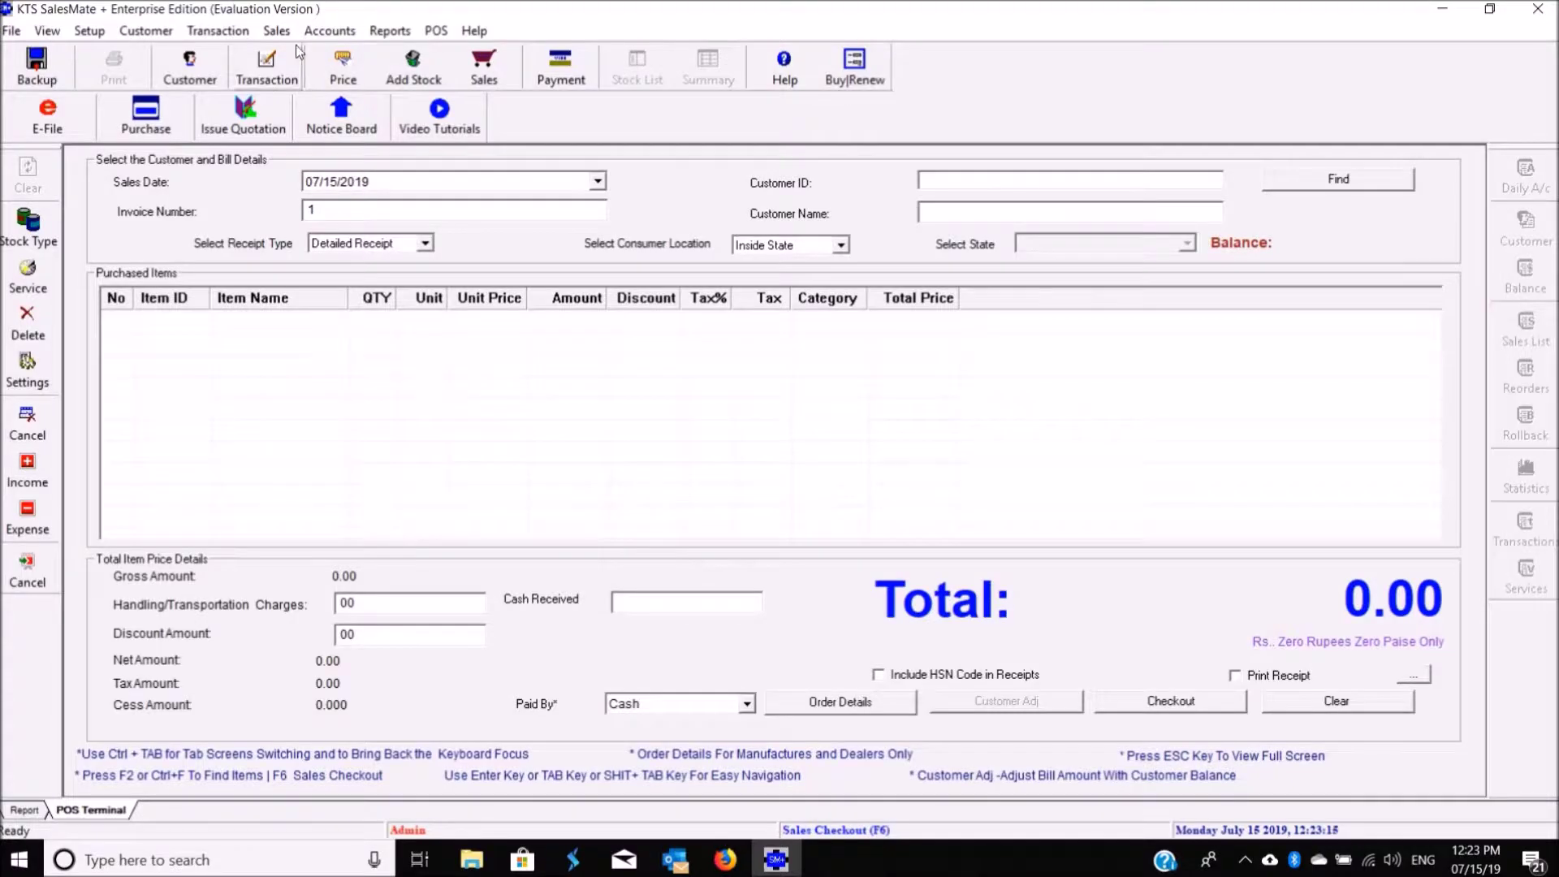
Step: Start a new stock item named KTS SalesMate + under a newly created stock type, Software
left_click(287, 31)
left_click(288, 56)
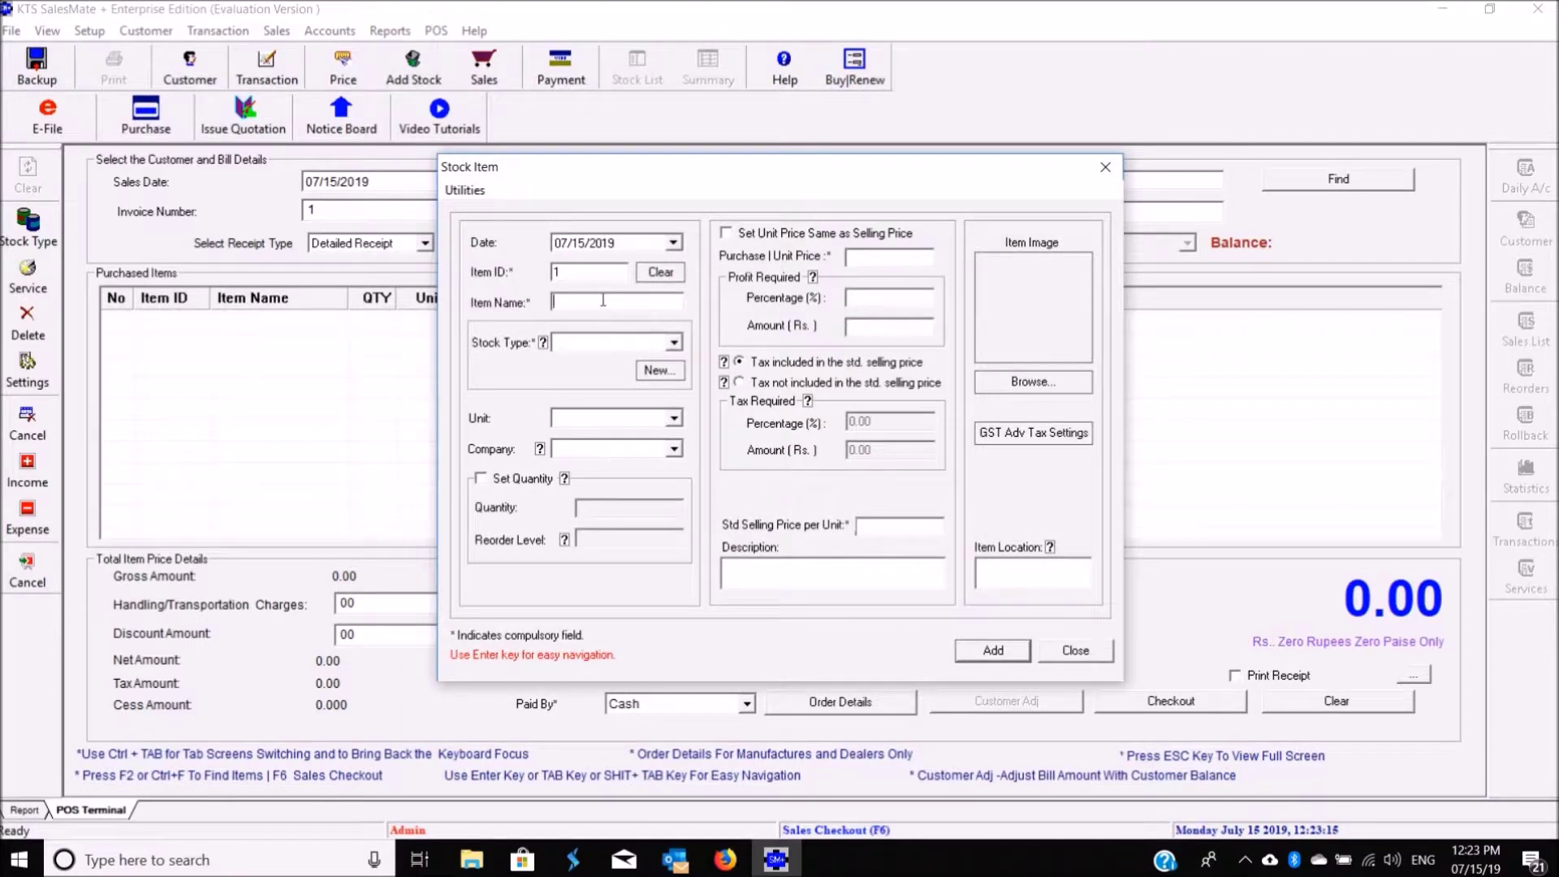
type("KTS SalesMate +")
left_click(659, 370)
type("Software")
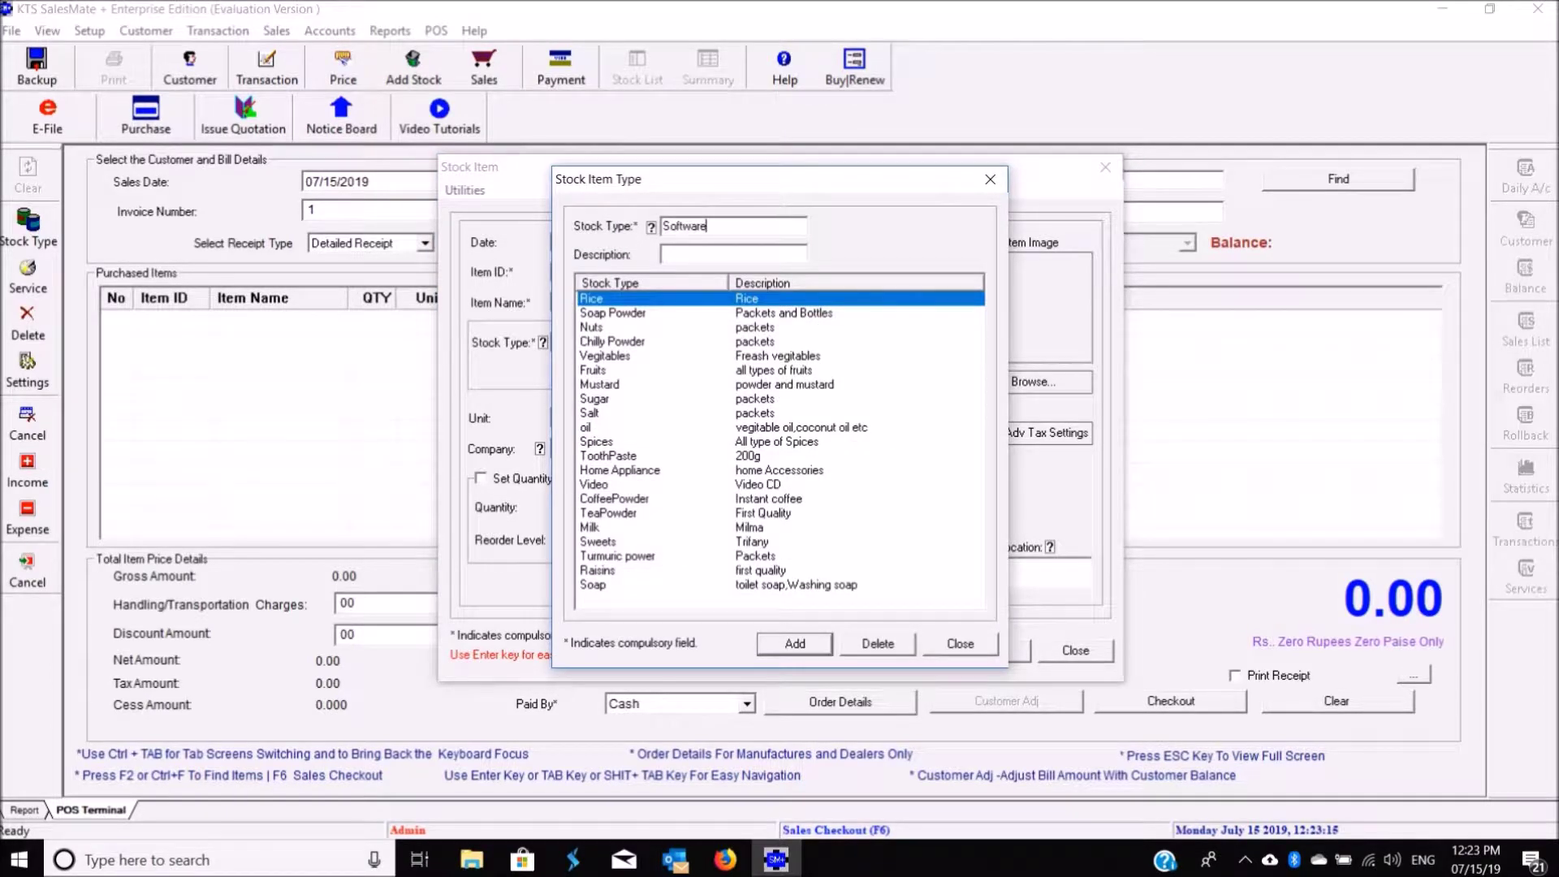
type("Software Application")
left_click(779, 638)
key("Return")
left_click(960, 644)
left_click(674, 342)
left_click(603, 410)
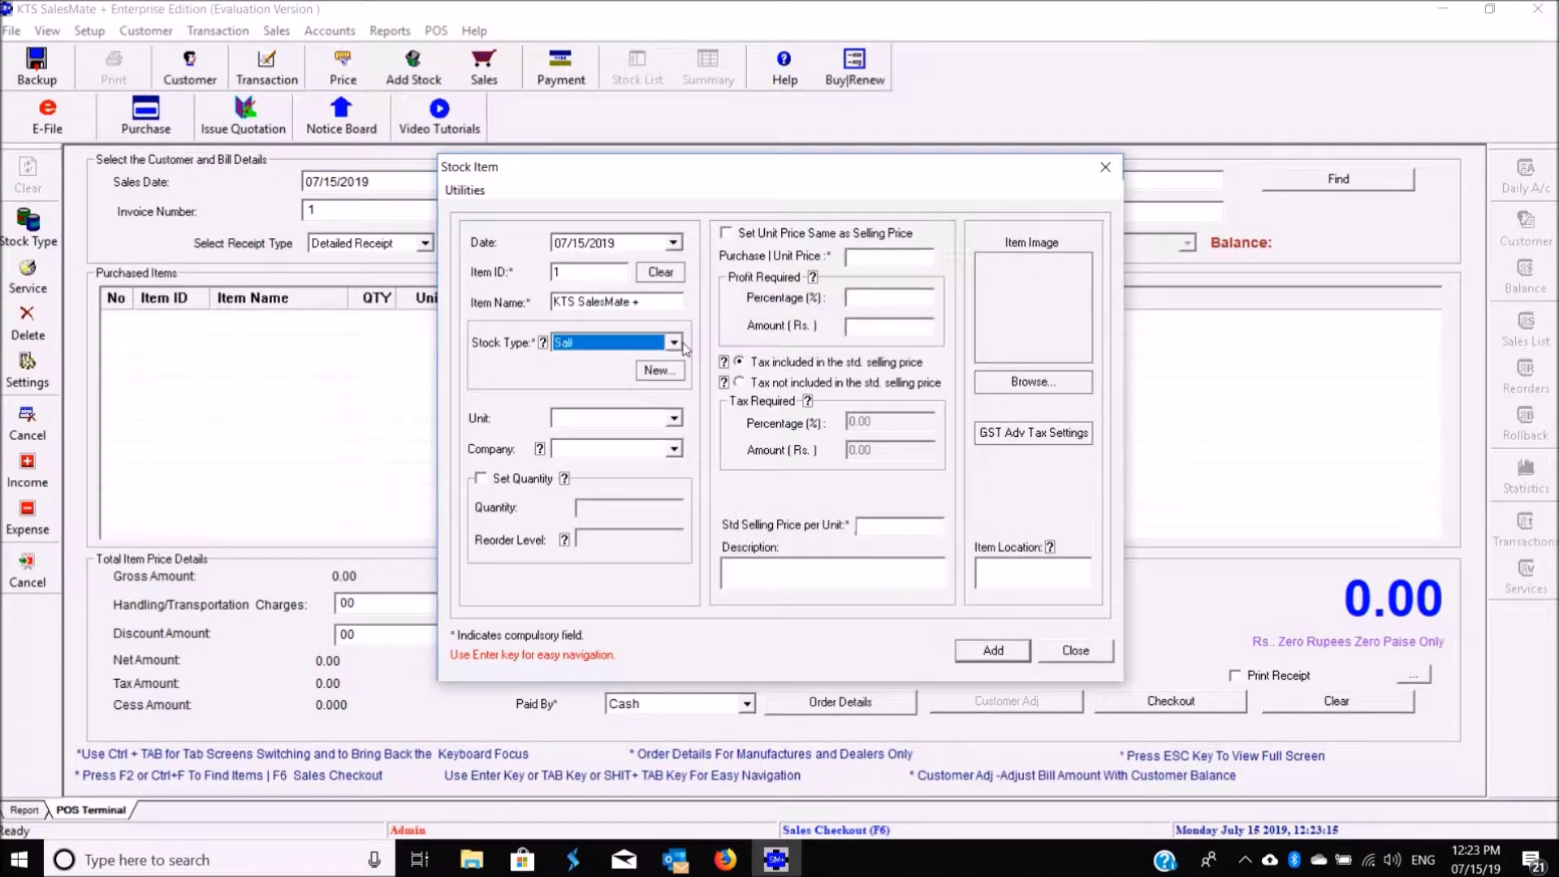
Step: Enter the company name KTS InfoTech and a purchase price of 14000
left_click(604, 414)
type("P")
type("KTS InfgoTech")
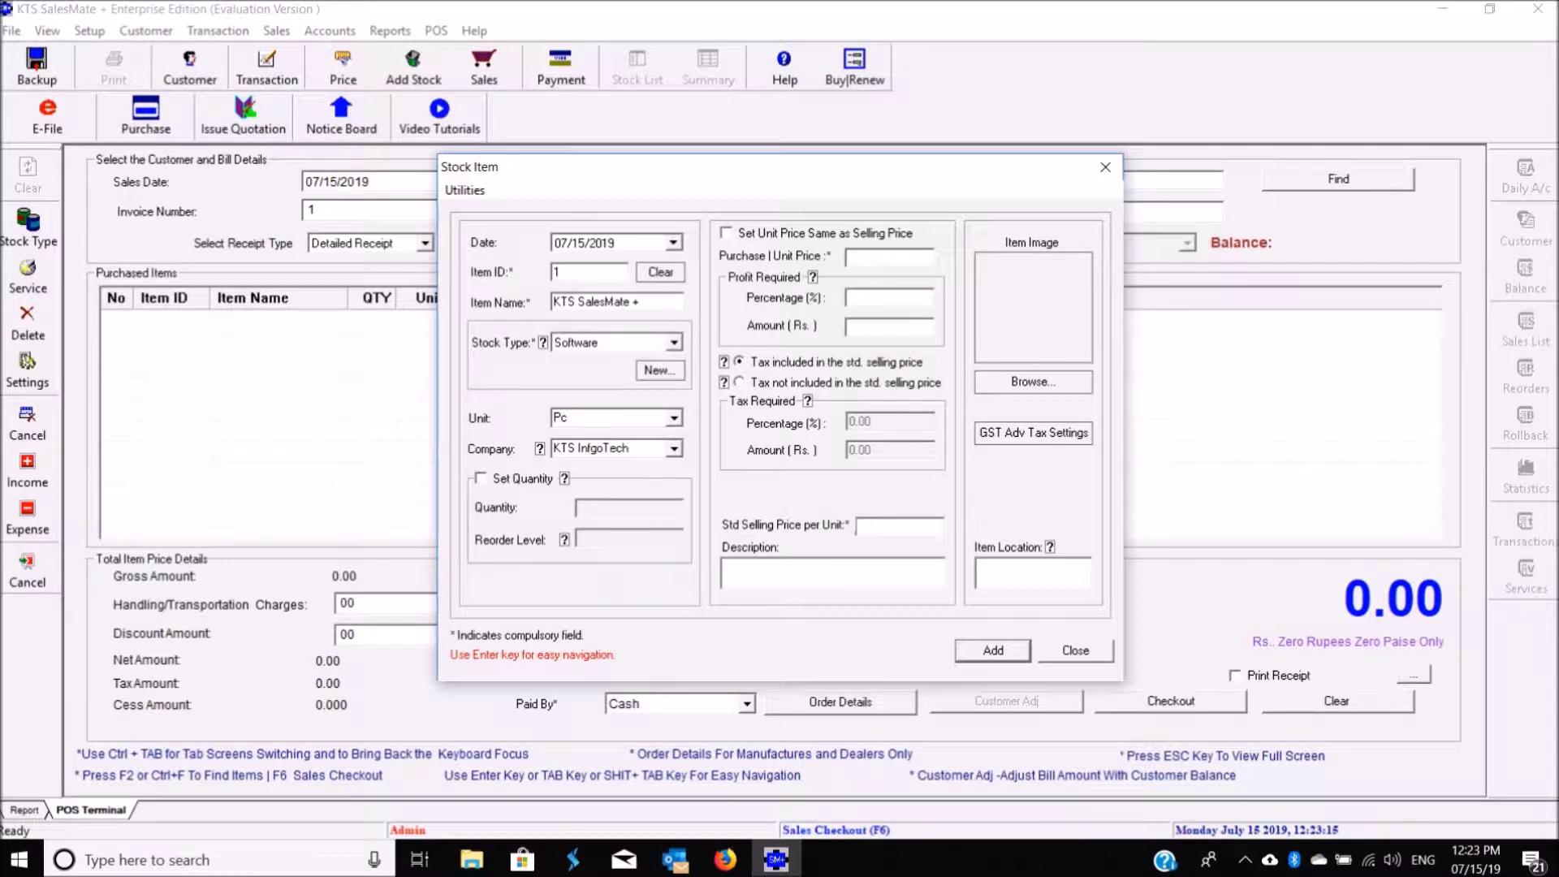
key("BackSpace")
key("BackSpace")
key("BackSpace")
type("oTech")
left_click(891, 252)
type("14000")
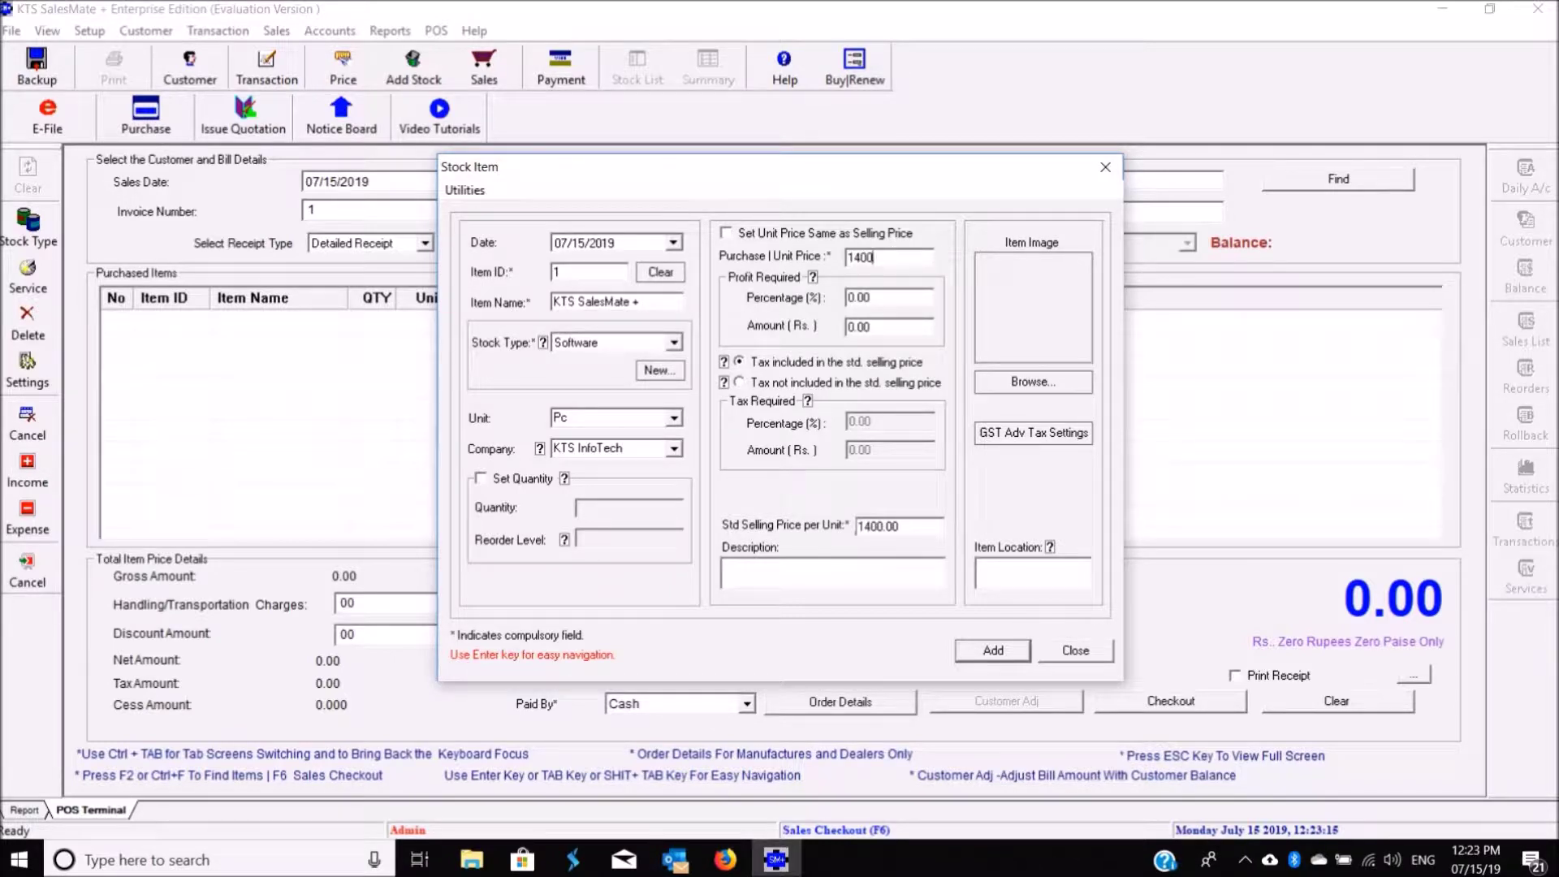
Step: Apply 18% GST excluded from price, add the GST billing description, and add the item, starting item 2
left_click(755, 383)
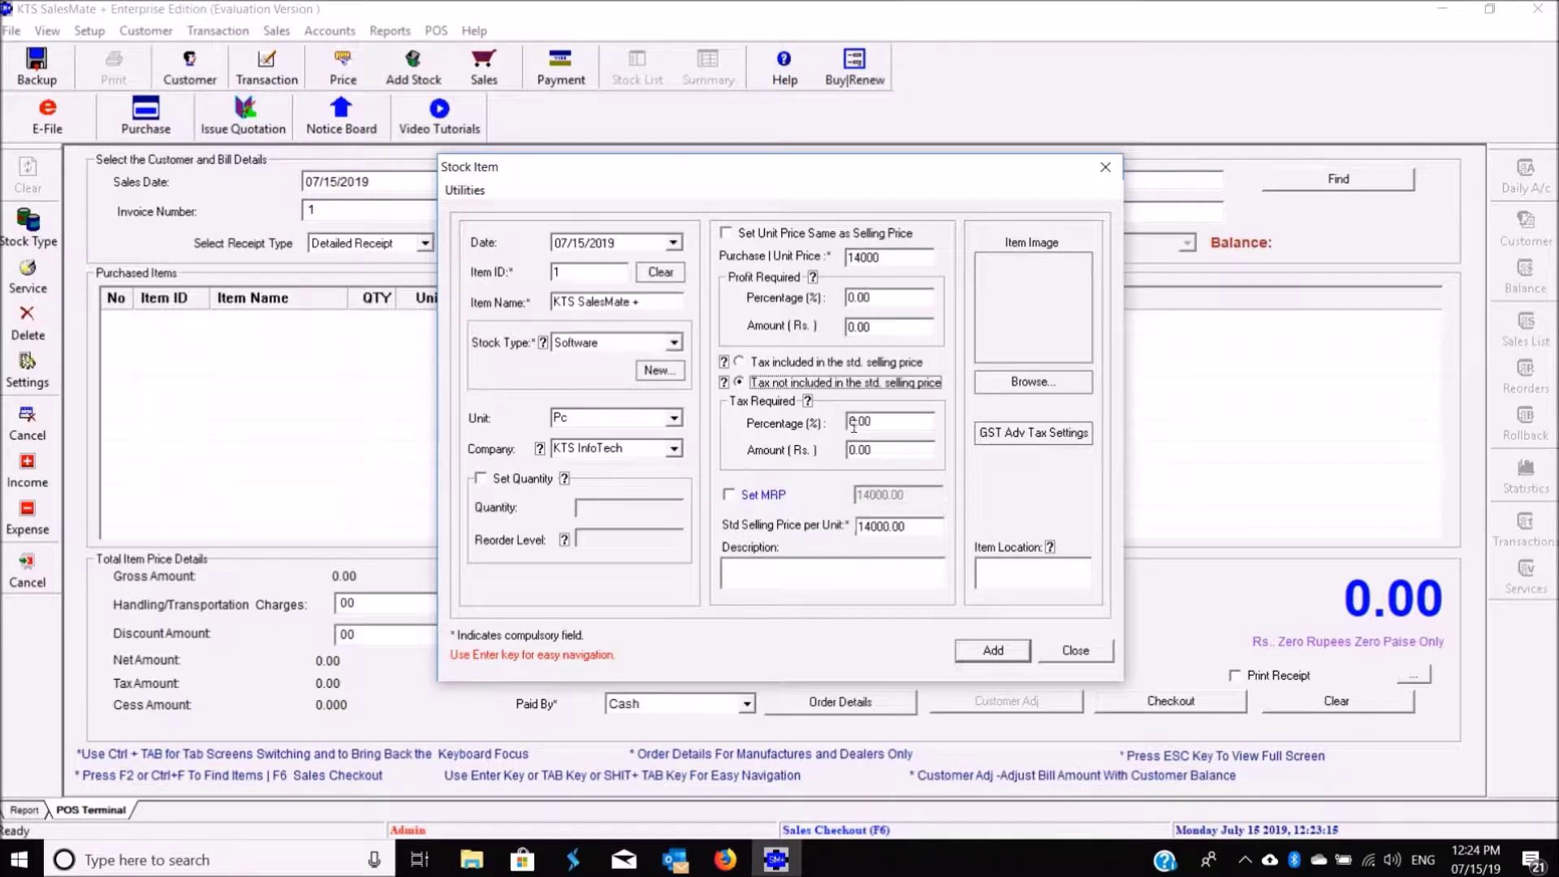
type("18")
left_click(809, 568)
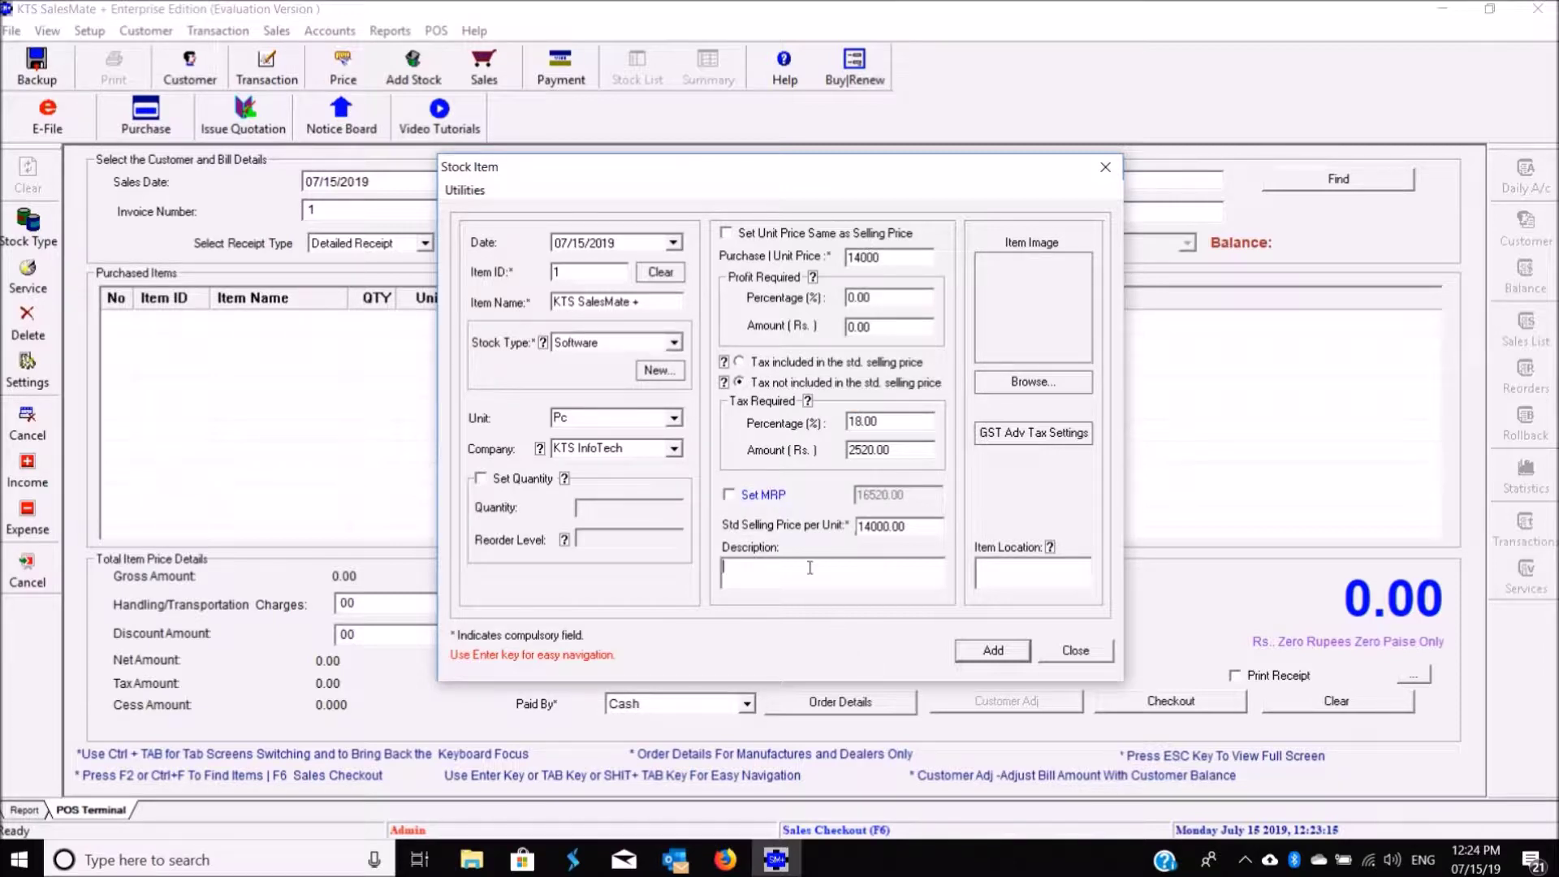
type("KTS SalesMate + GST Billing Softwaree")
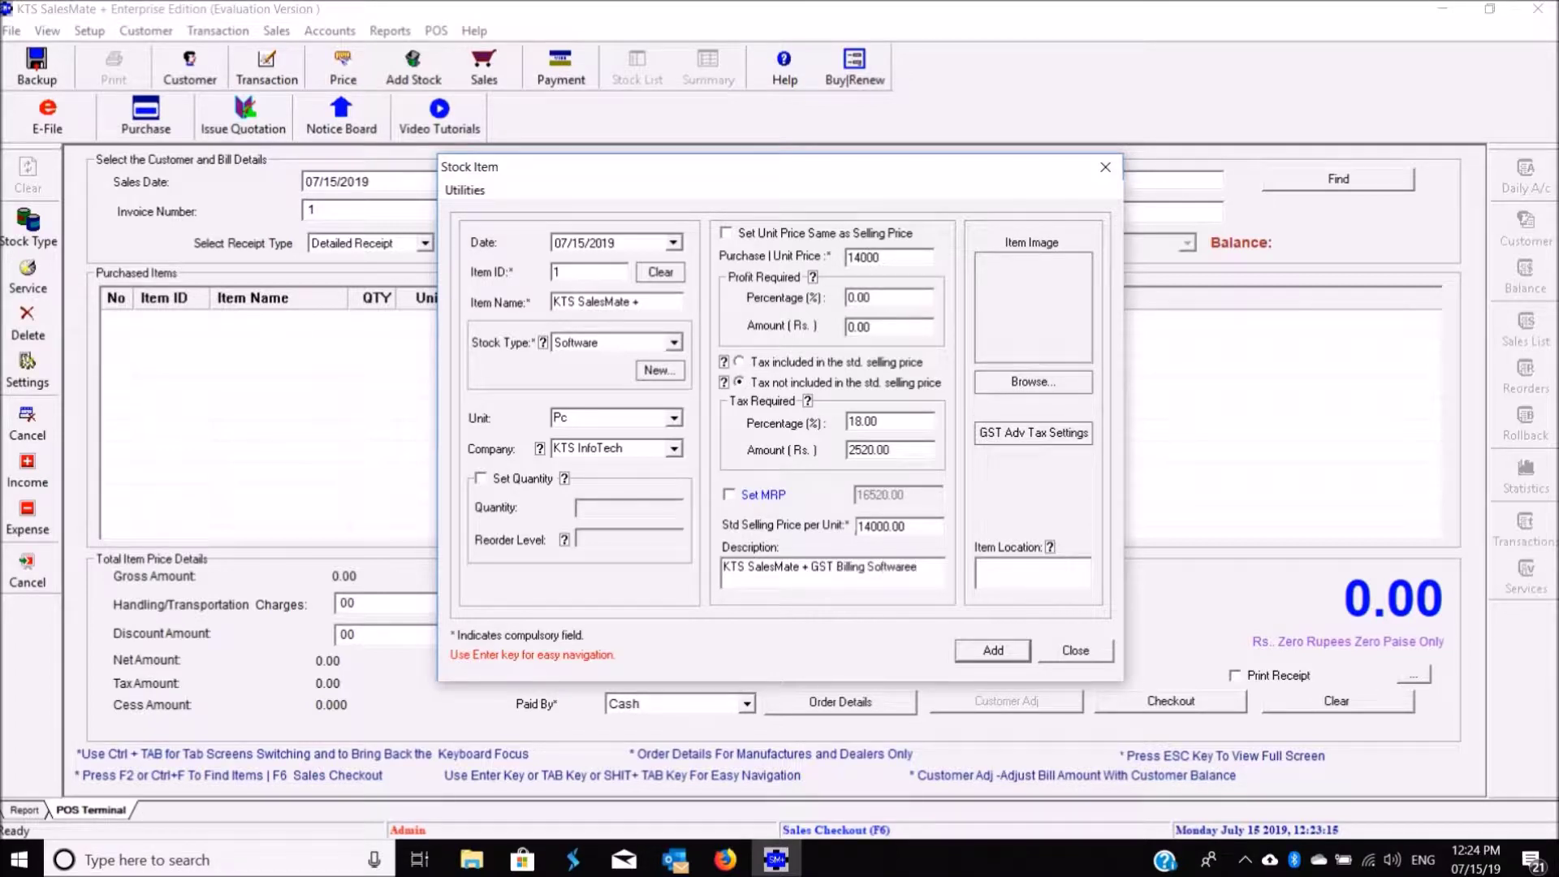
left_click(1015, 436)
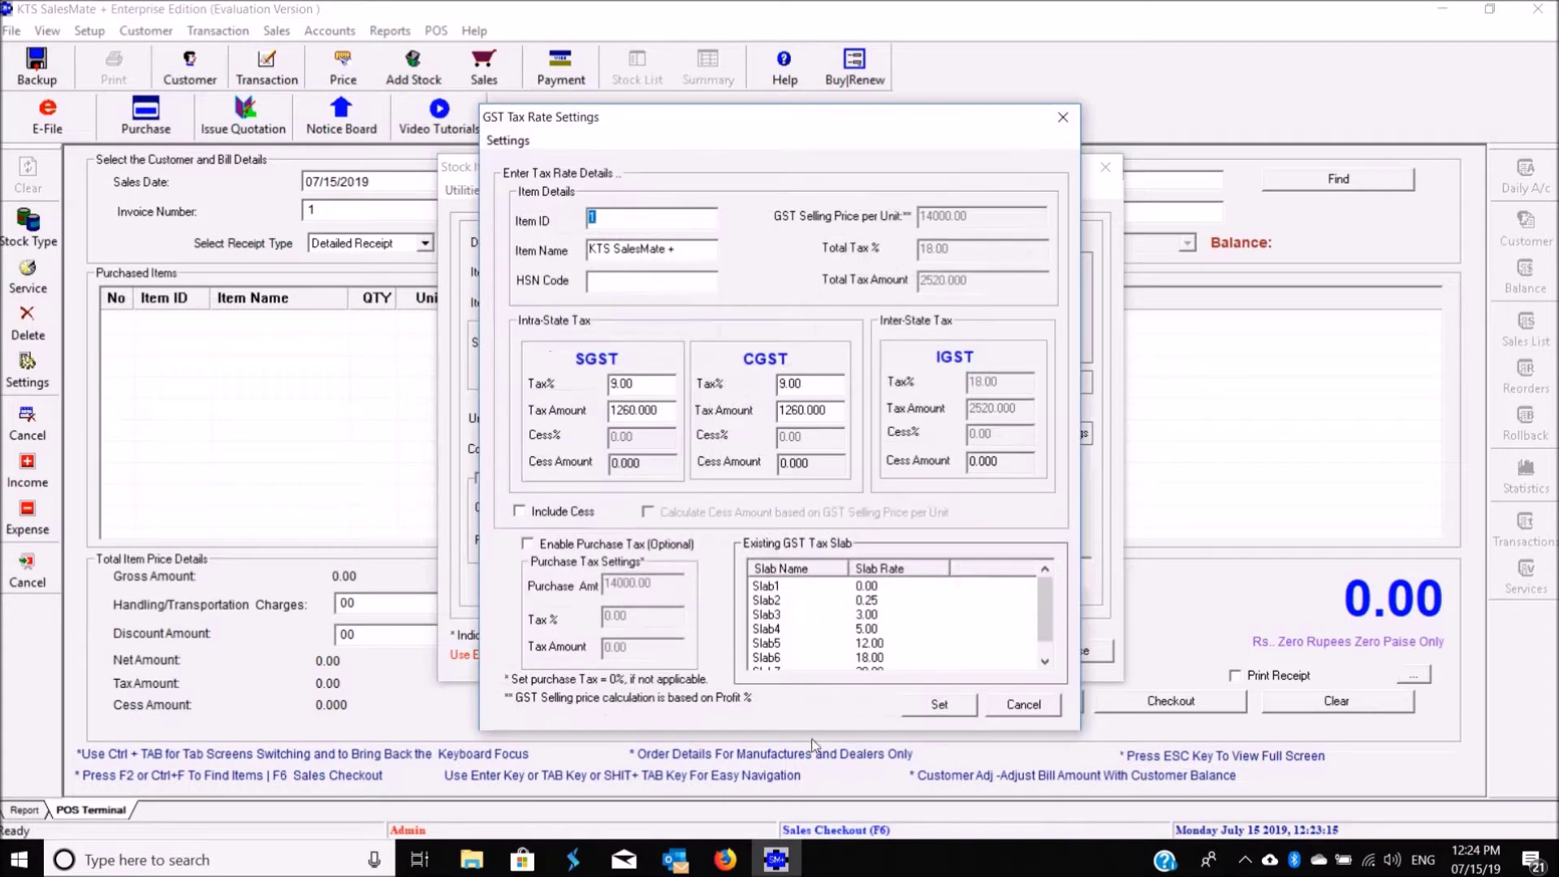
left_click(942, 705)
left_click(976, 654)
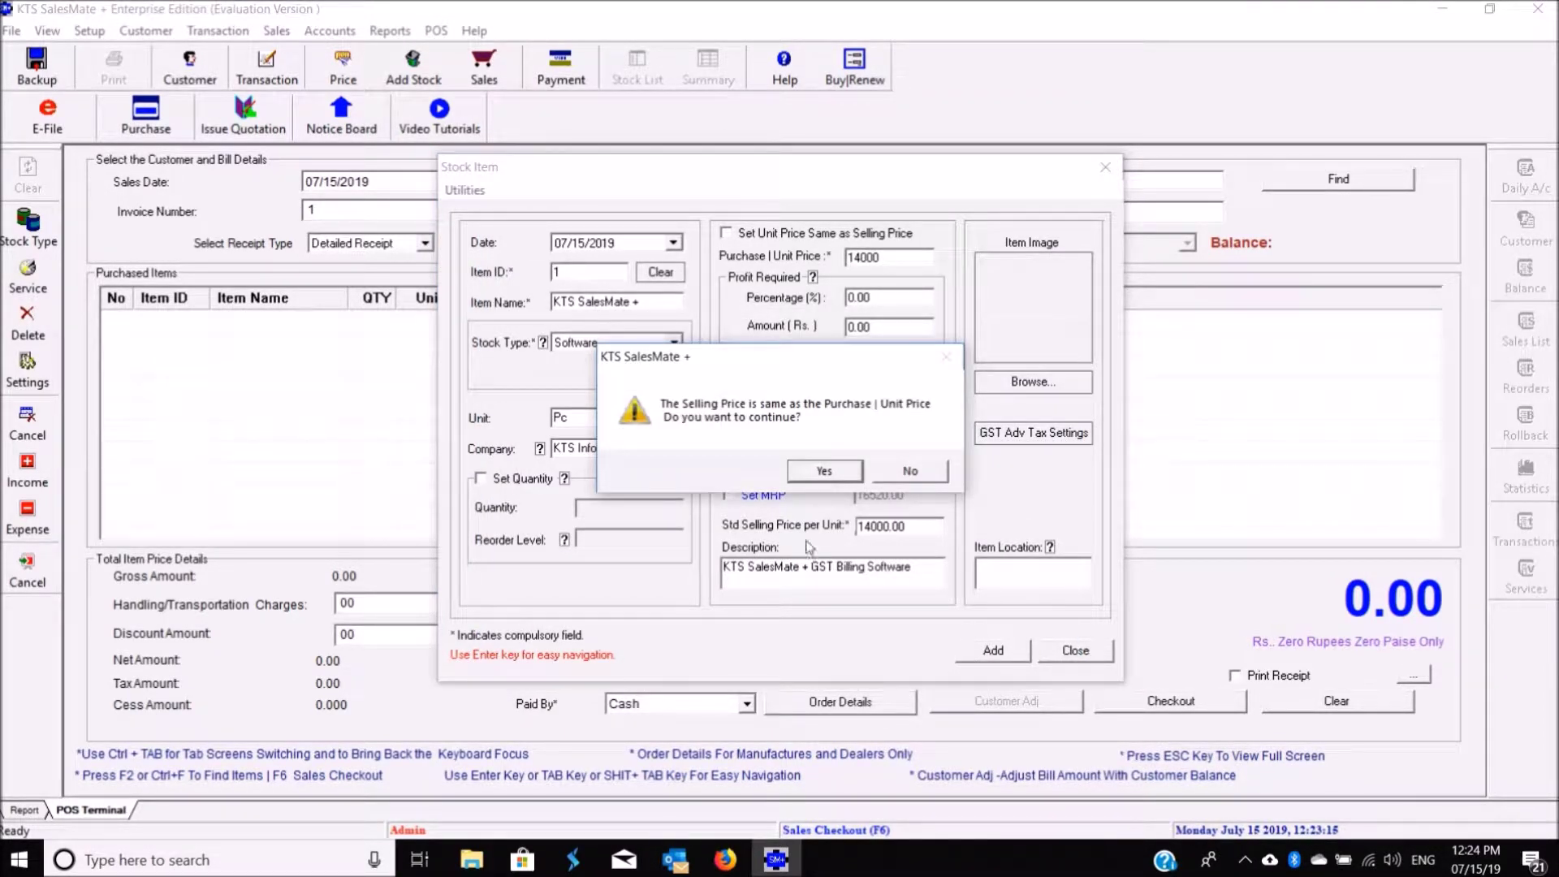
left_click(818, 475)
left_click(816, 476)
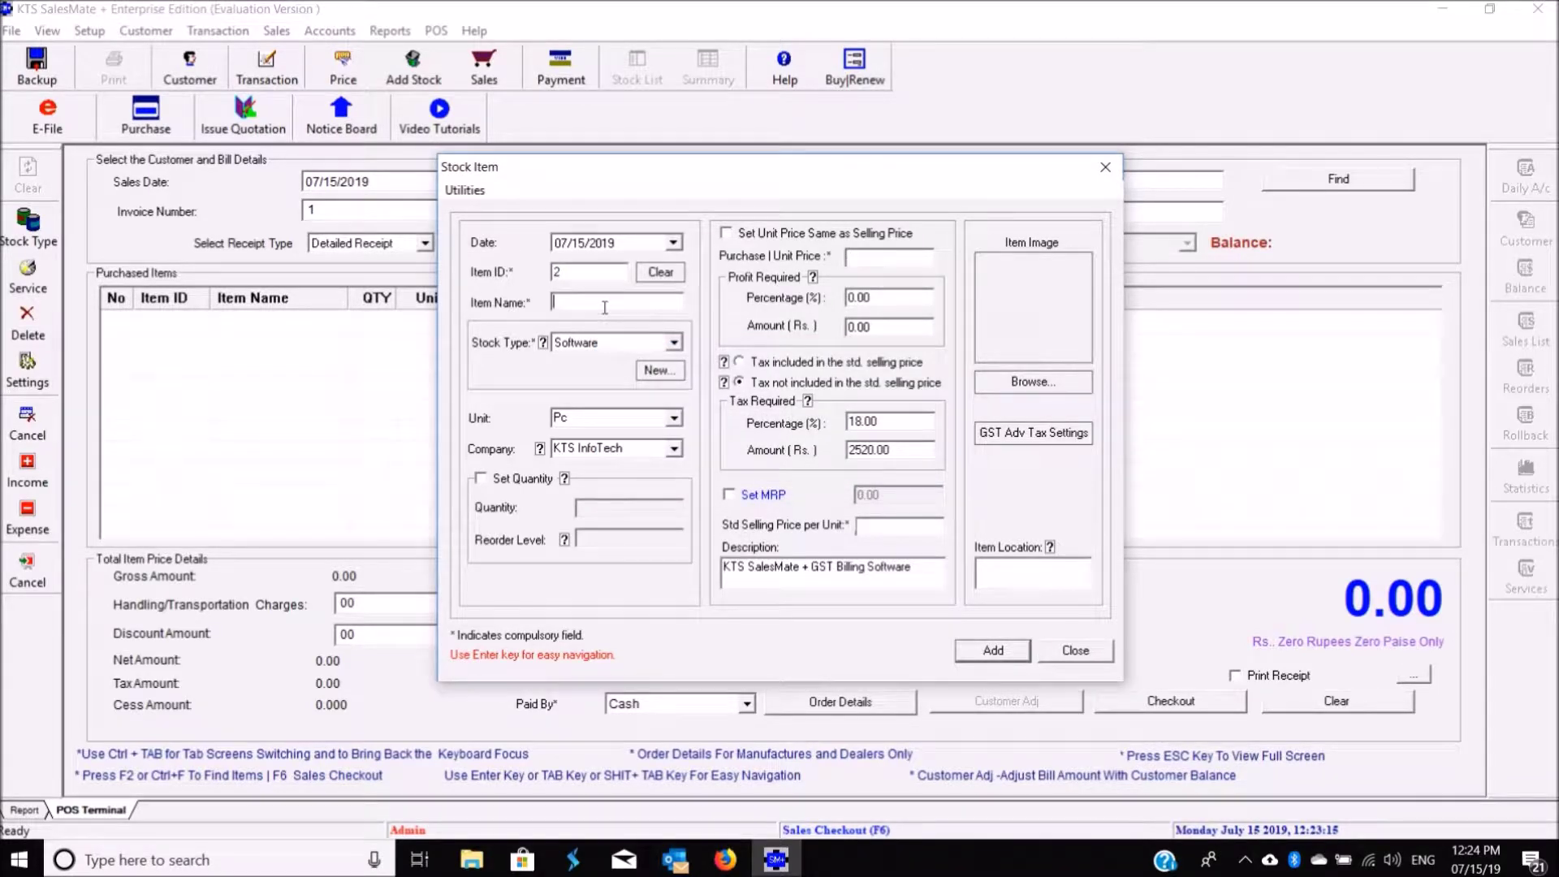
Step: Add KTS MoneyCare + at purchase price 1000, confirm the selling price, and close the form
type("KTS MoneyCare +")
left_click(878, 261)
type("1000")
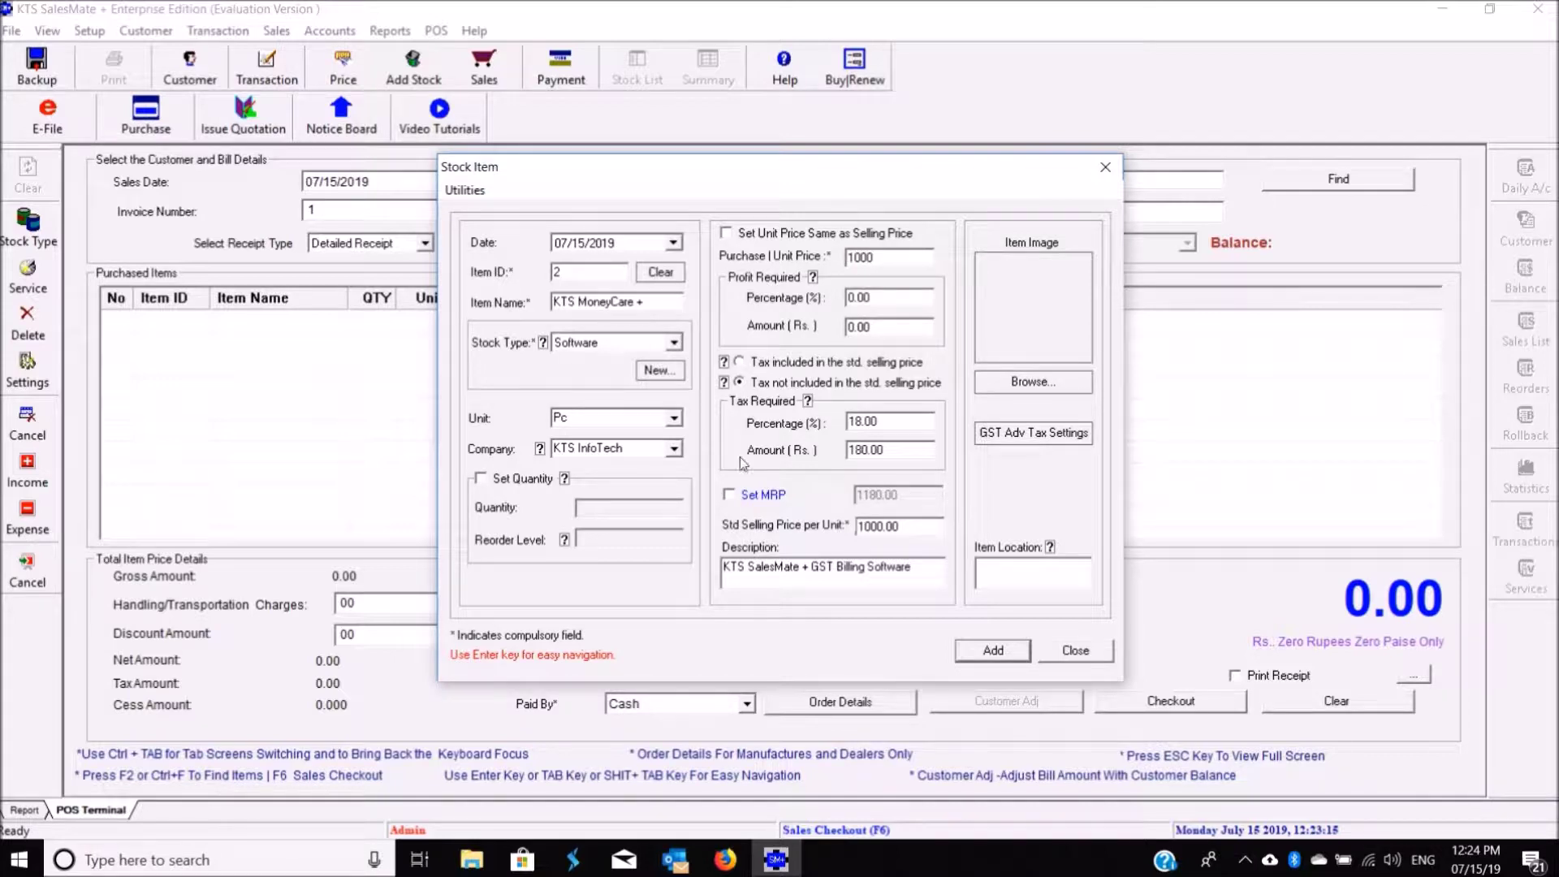
left_click(992, 653)
left_click(814, 472)
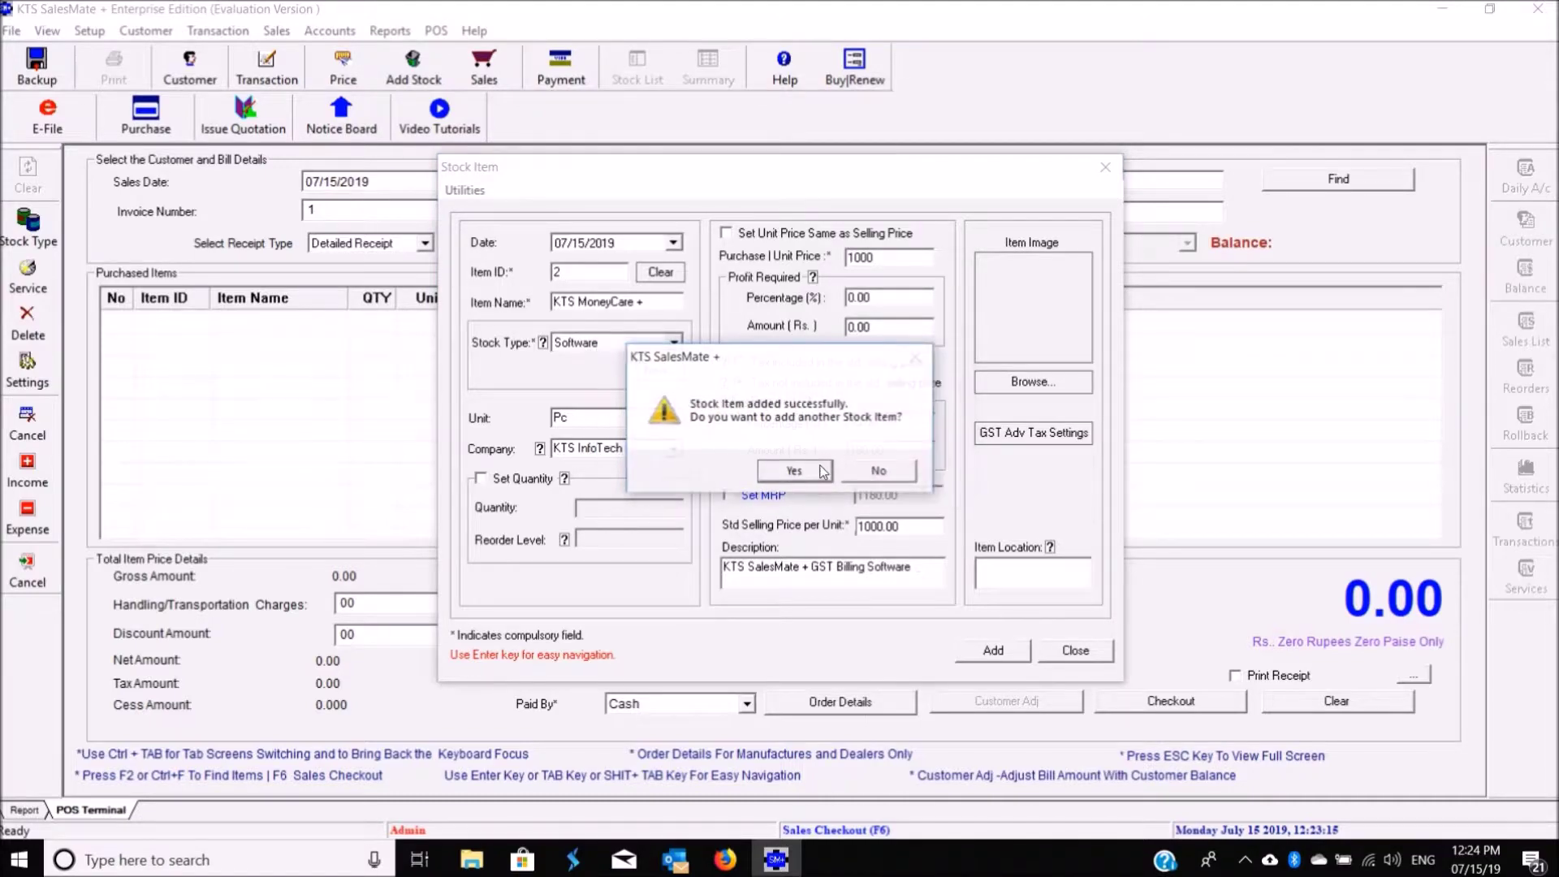
left_click(901, 479)
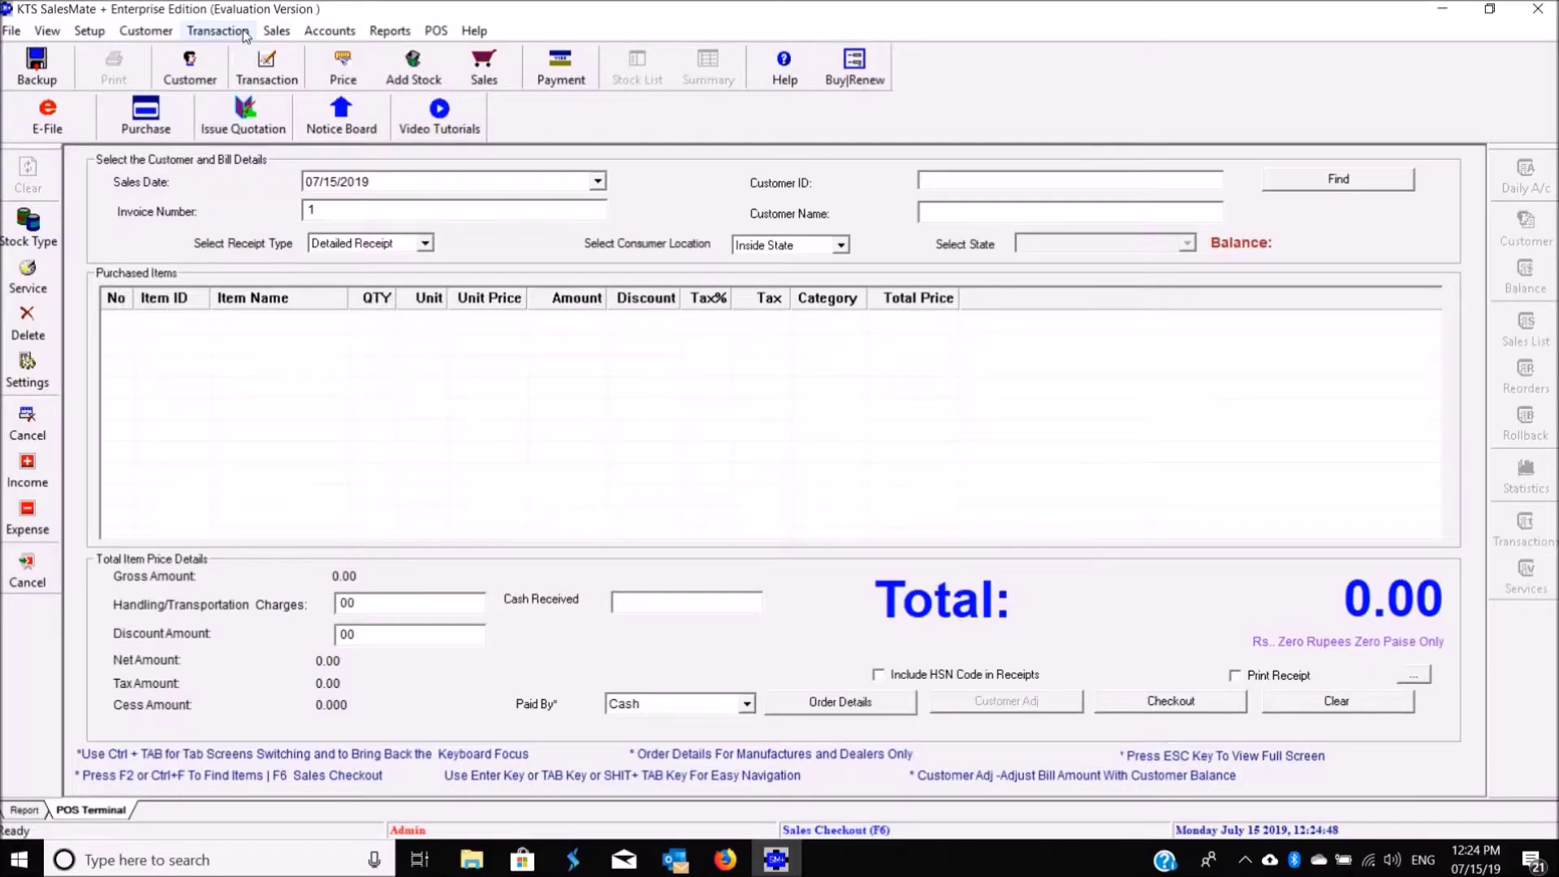
Step: Start a new customer and enter their name, address, phone number and e-mail
left_click(147, 30)
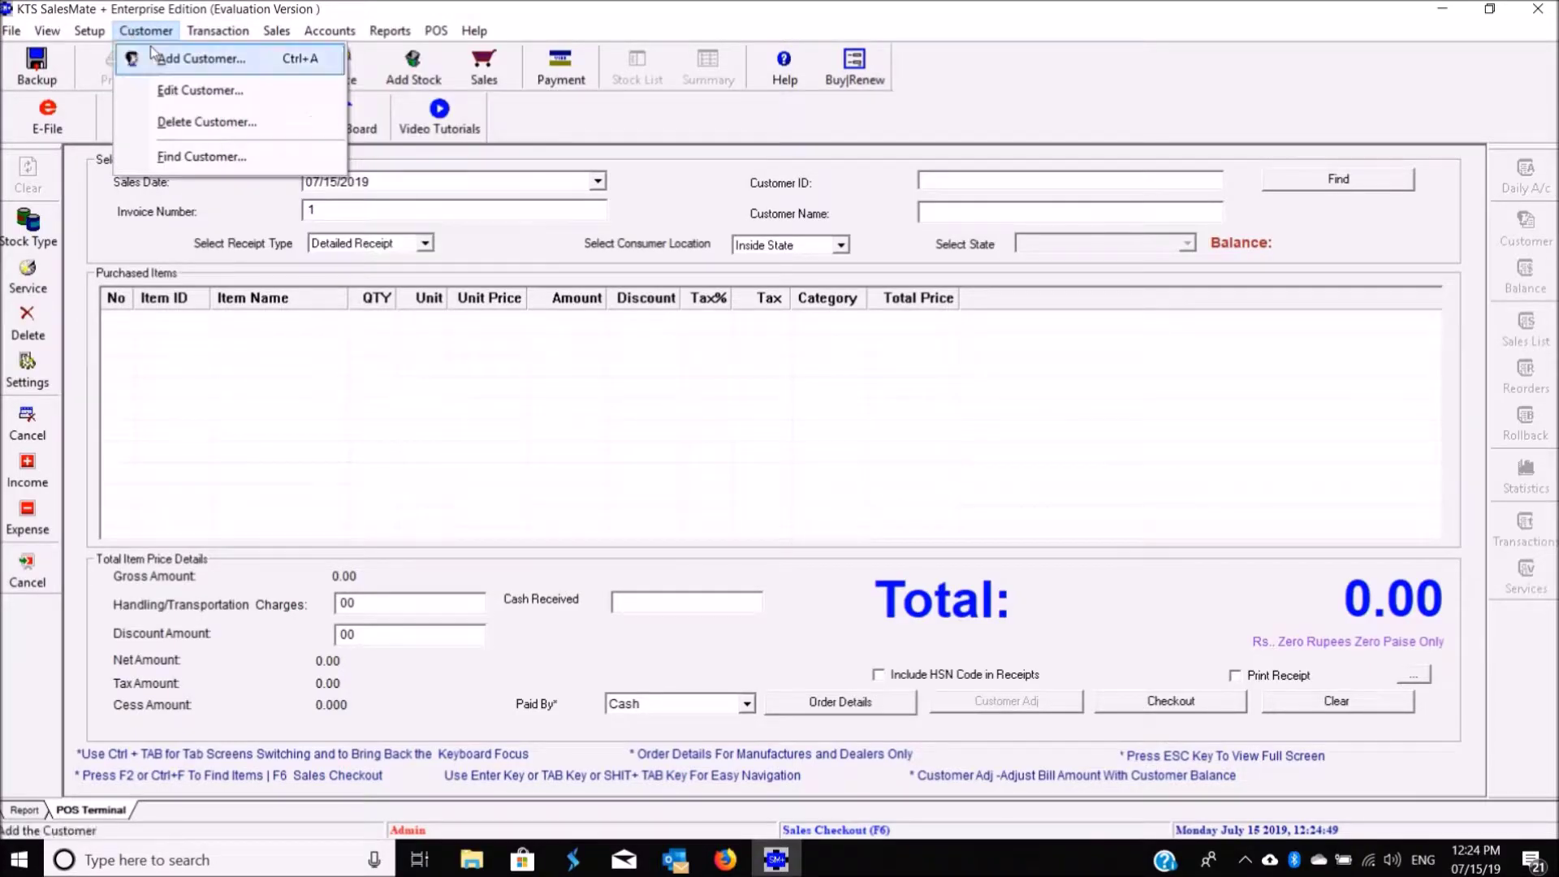
left_click(149, 50)
left_click(751, 259)
left_click(749, 285)
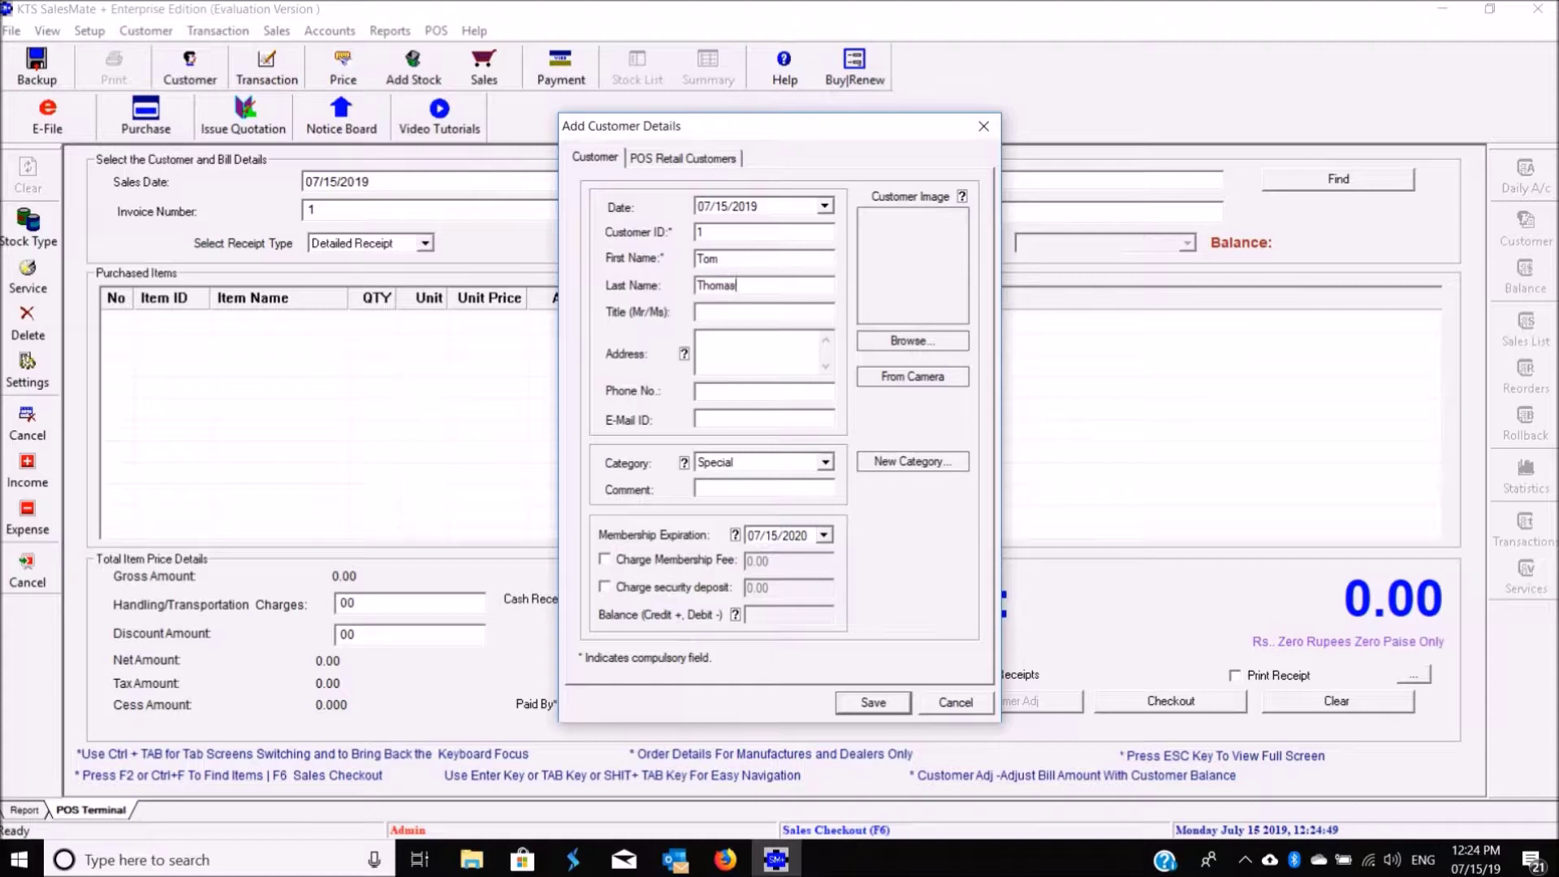
type("Pala")
type("04822212")
left_click(705, 420)
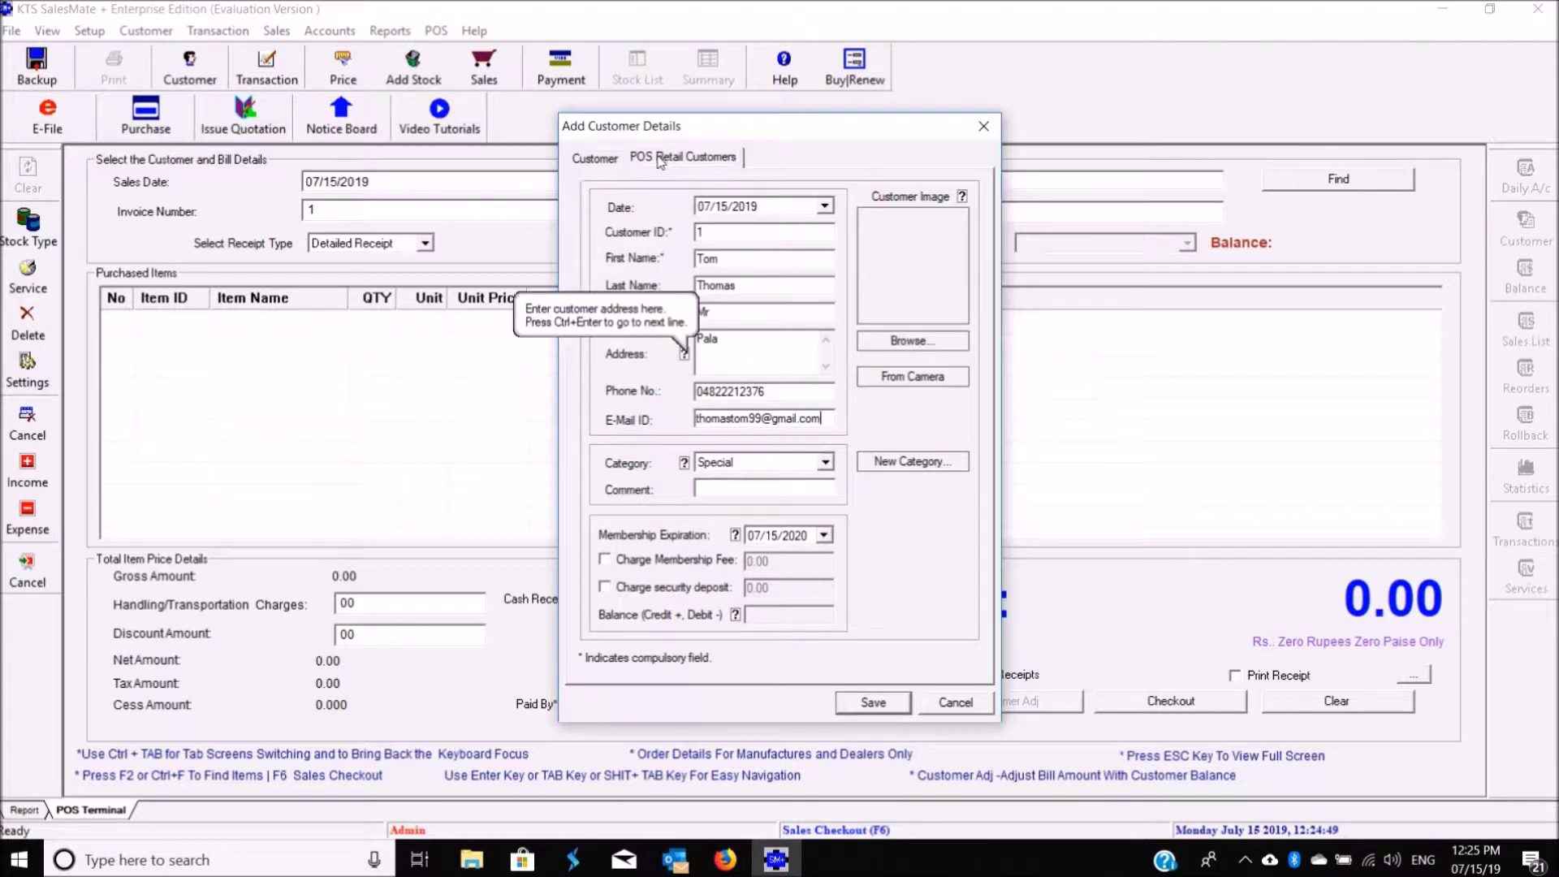
Step: Paste and correct the customer's GSTIN, choose state Kerala, and save the customer
left_click(660, 159)
left_click(821, 286)
type("32AADCK1369G1ZS")
left_click_drag(757, 284, 766, 286)
type("K2")
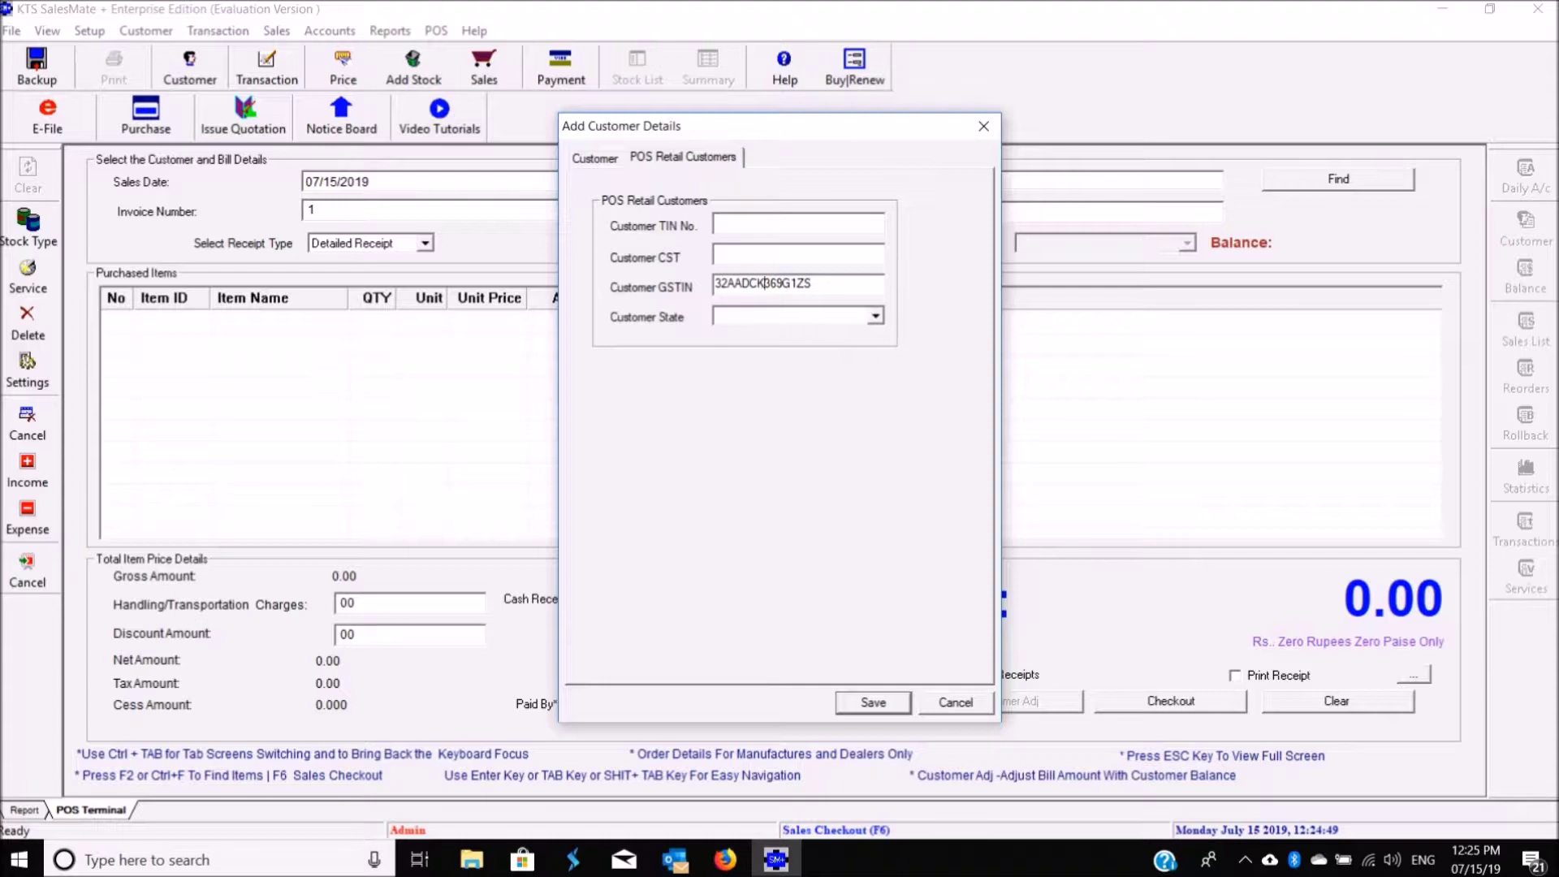
left_click(875, 315)
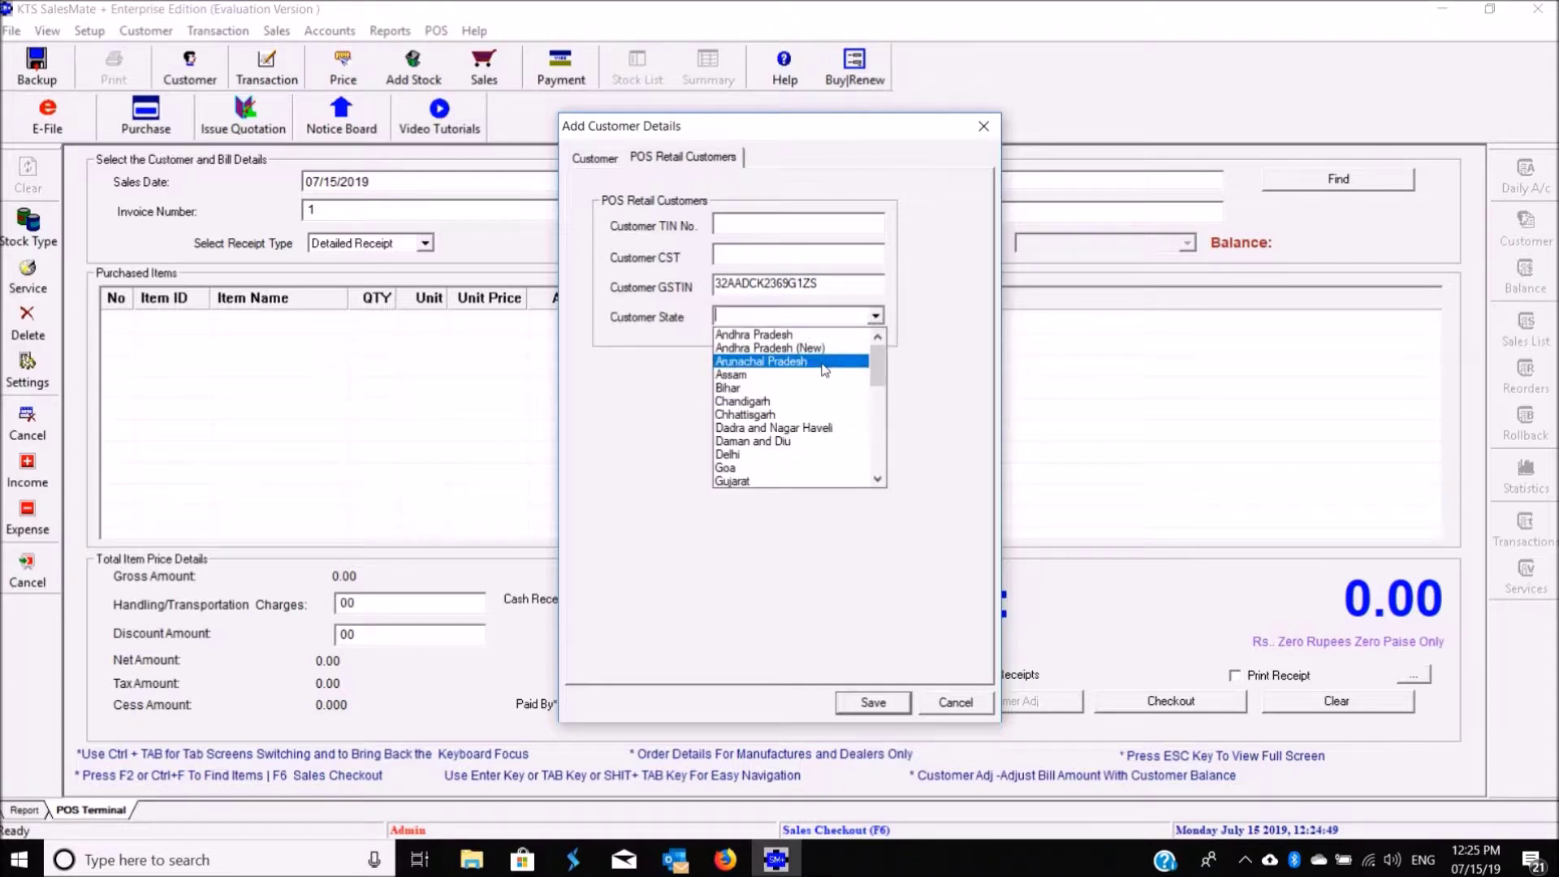
type("ke")
left_click(748, 336)
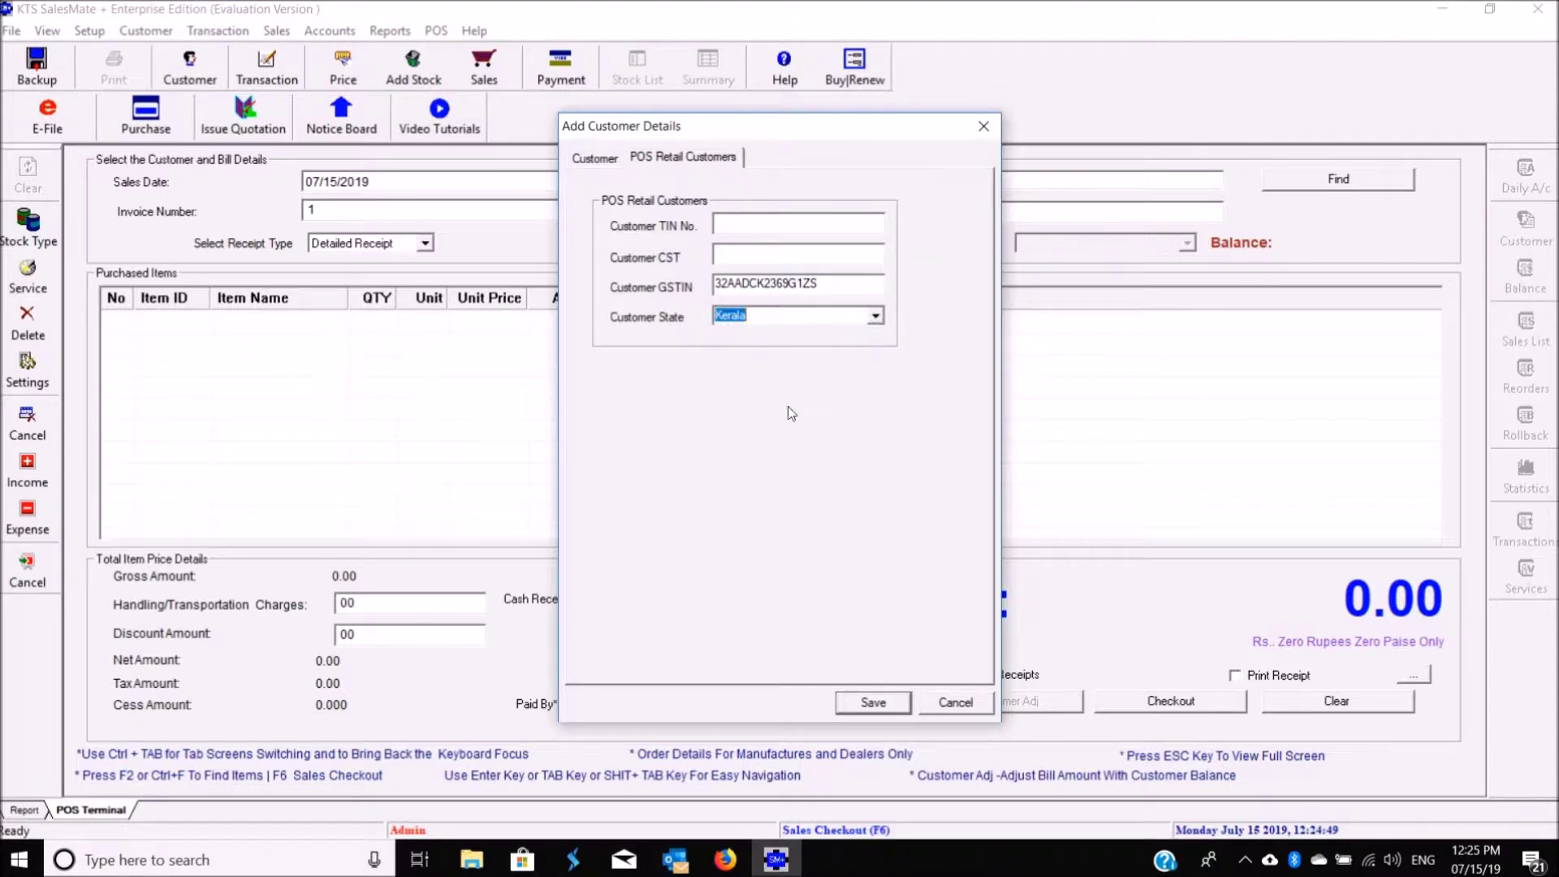
left_click(864, 703)
left_click(860, 471)
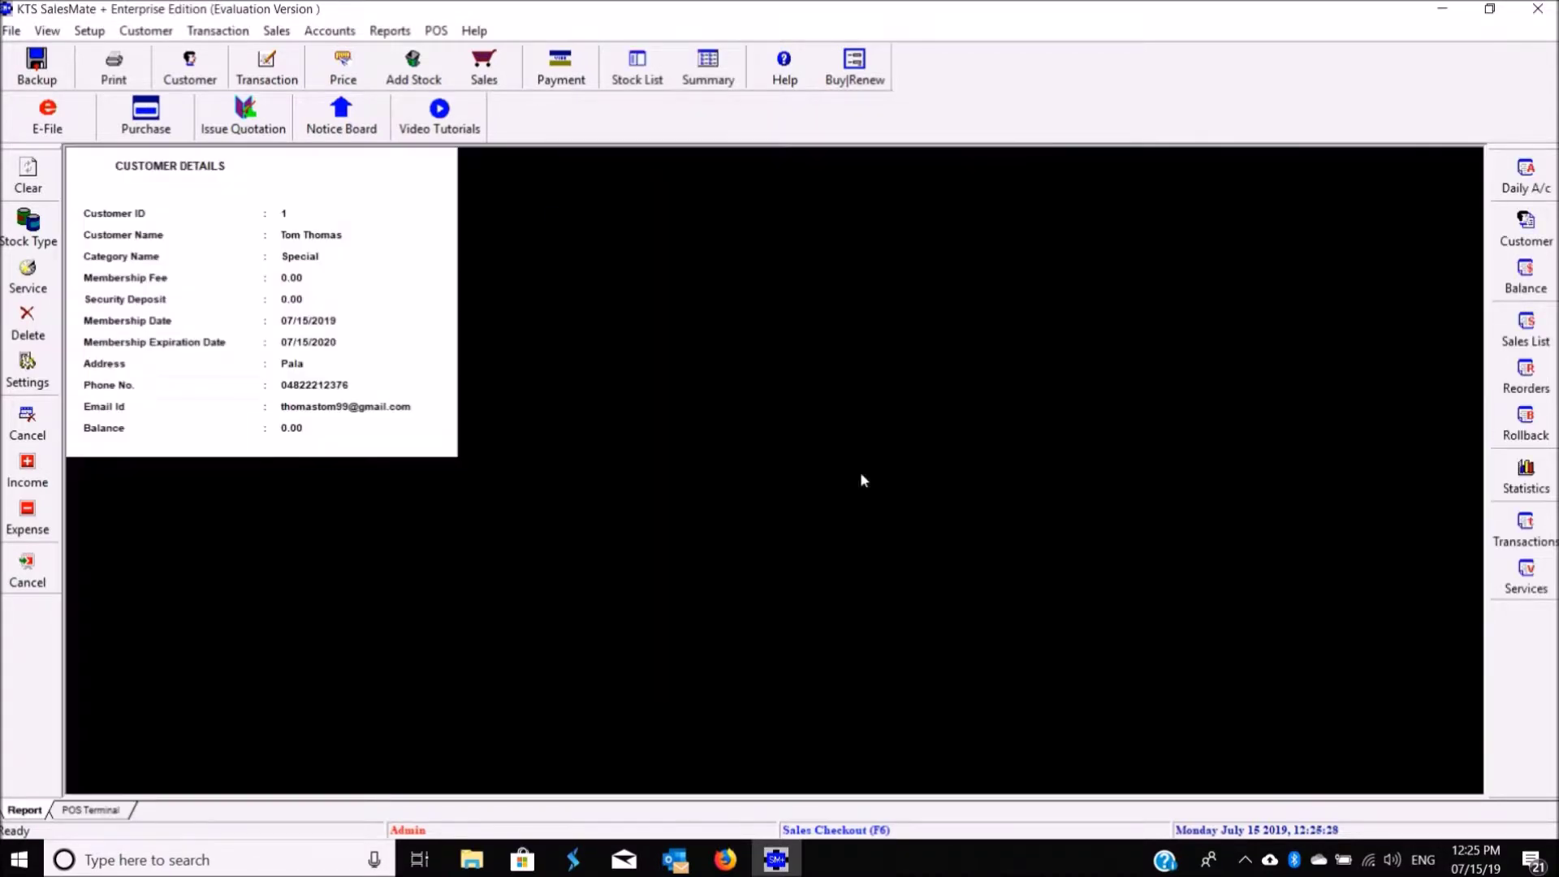
Step: Start a new customer and enter Adams Enterprises with its address and phone number
left_click(276, 31)
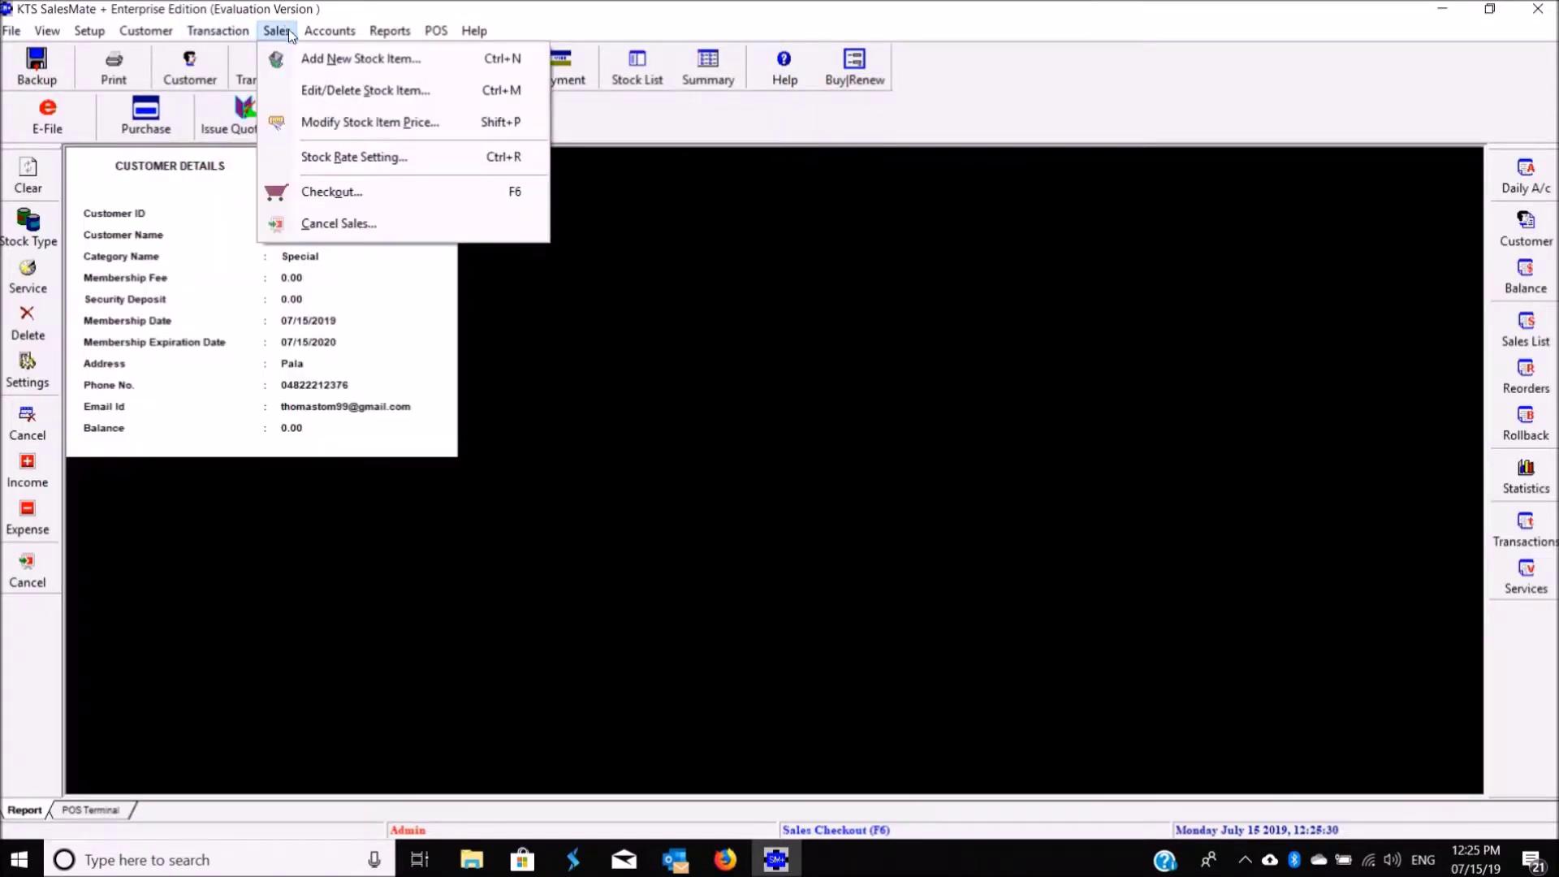
mouse_move(251, 31)
mouse_move(146, 31)
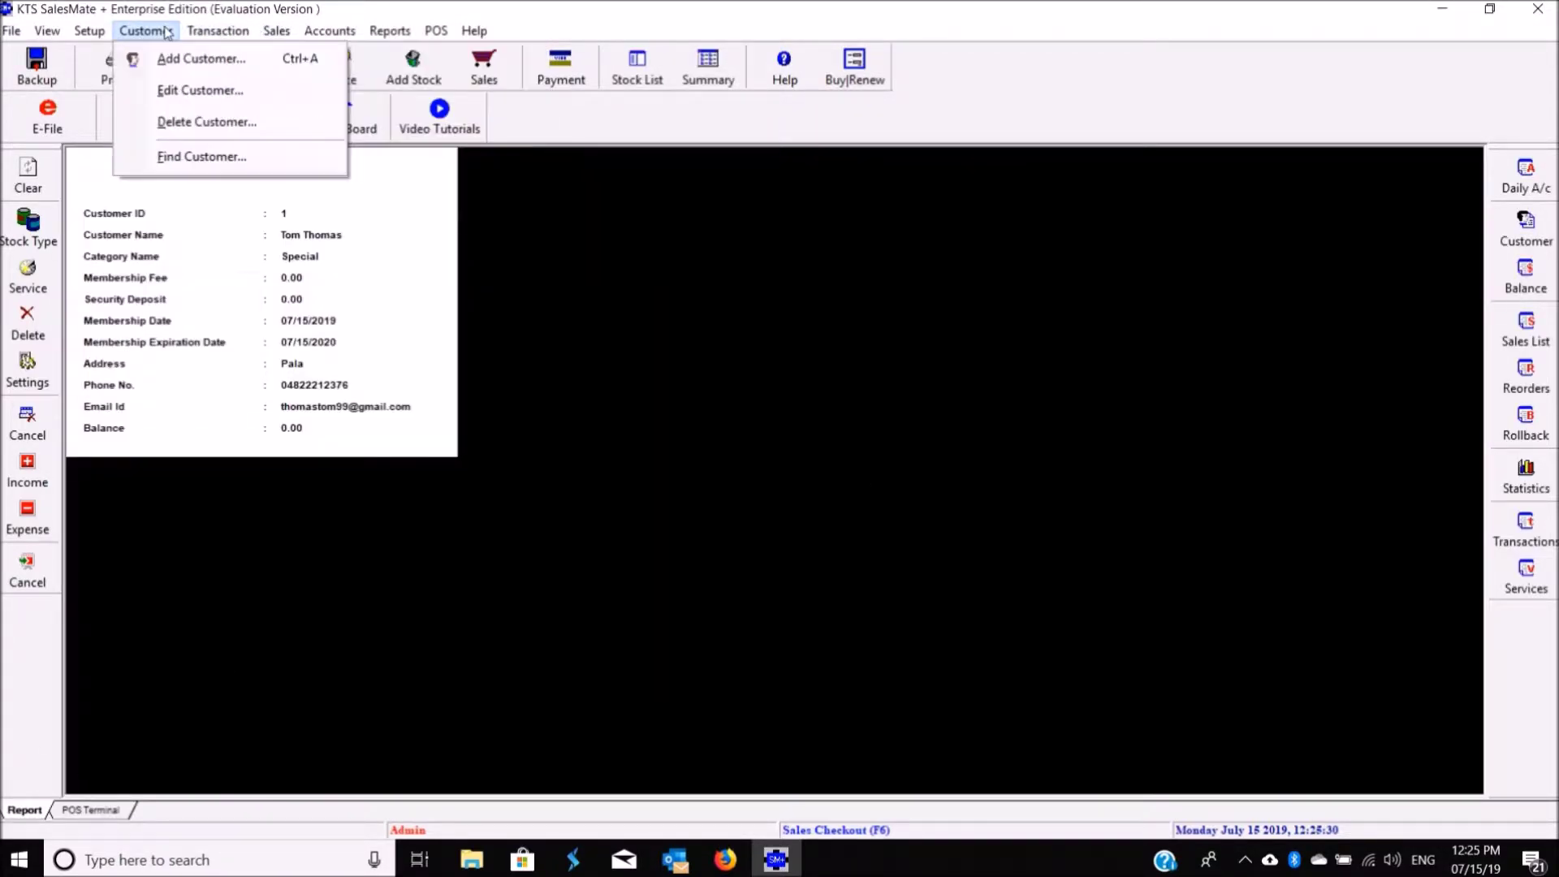
left_click(169, 60)
left_click(743, 259)
type("Adams")
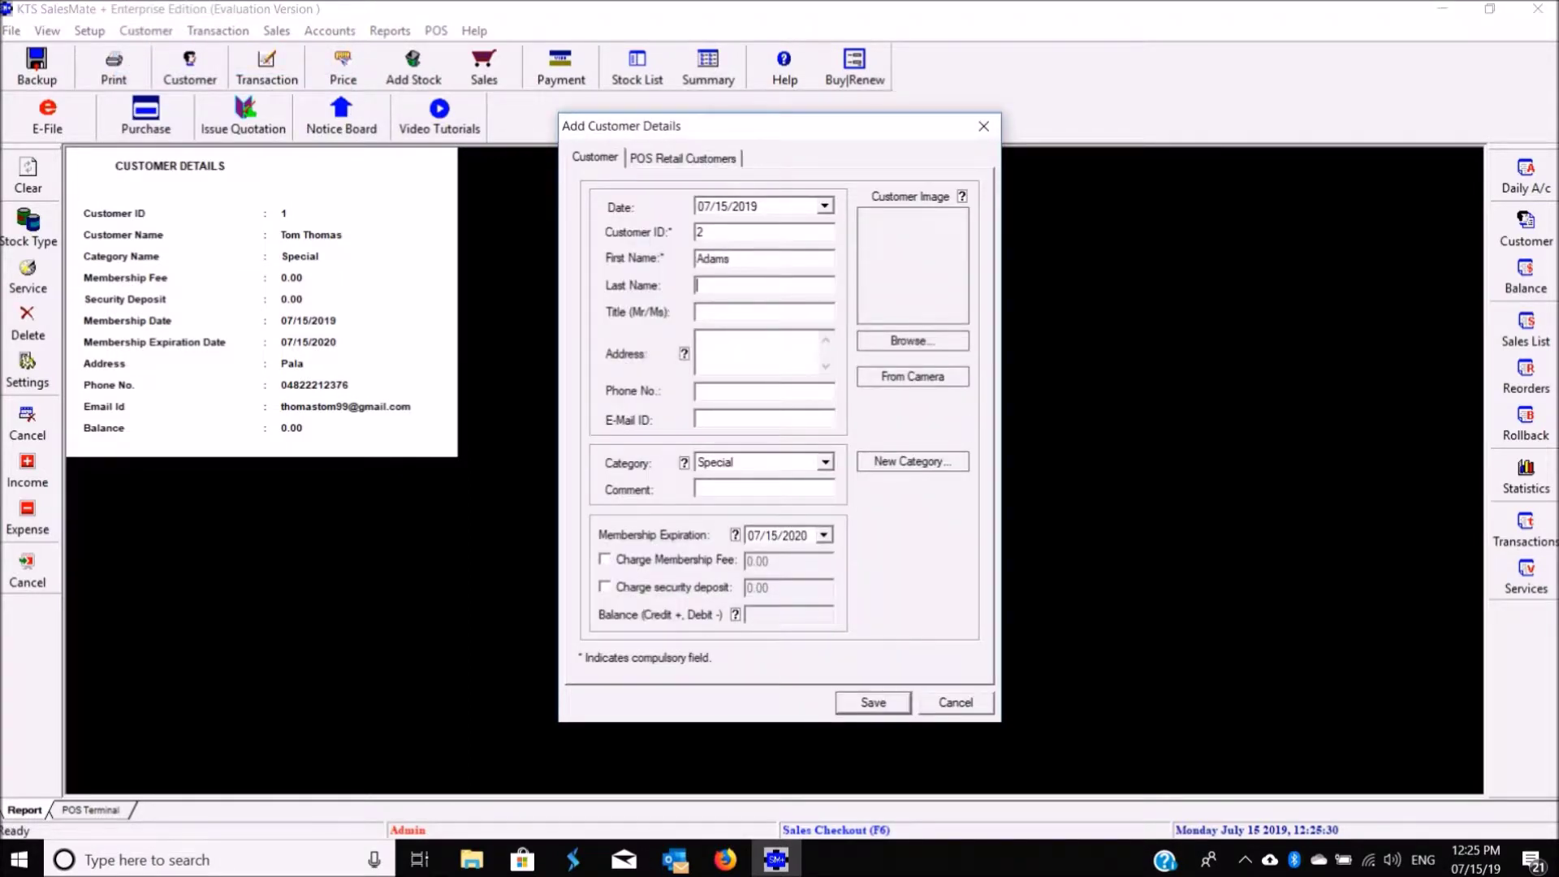
type("Enterprises")
left_click(736, 359)
type("Pa")
left_click(748, 416)
Step: Paste and correct the GSTIN, select Kerala as state, and save Adams Enterprises
left_click(700, 158)
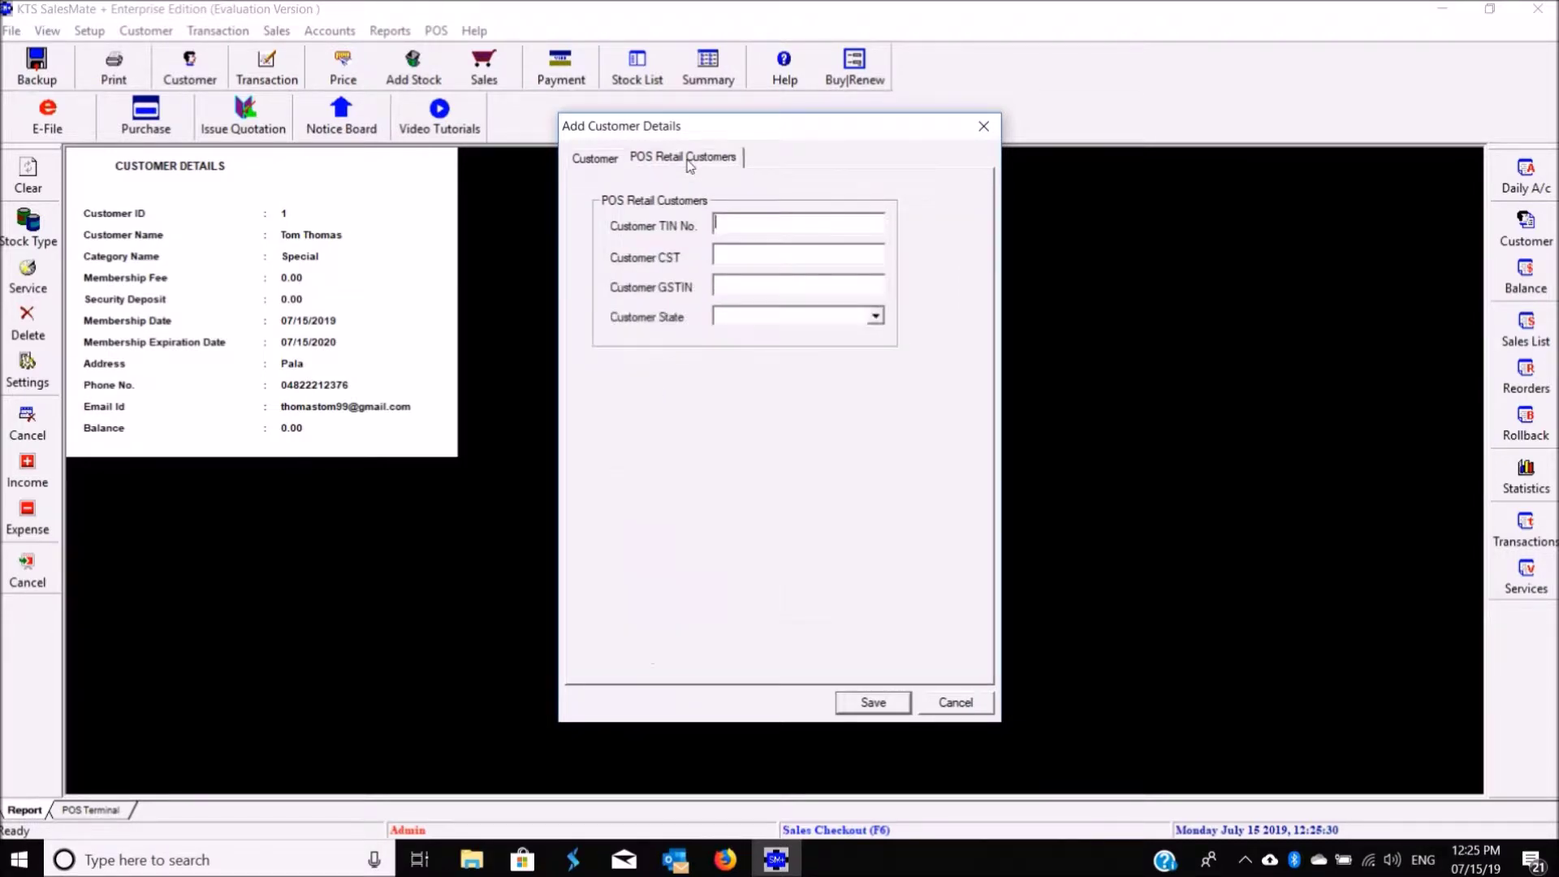
left_click(755, 287)
type("32AADCK1369G1ZS")
left_click_drag(772, 282, 783, 283)
type("37")
left_click(874, 316)
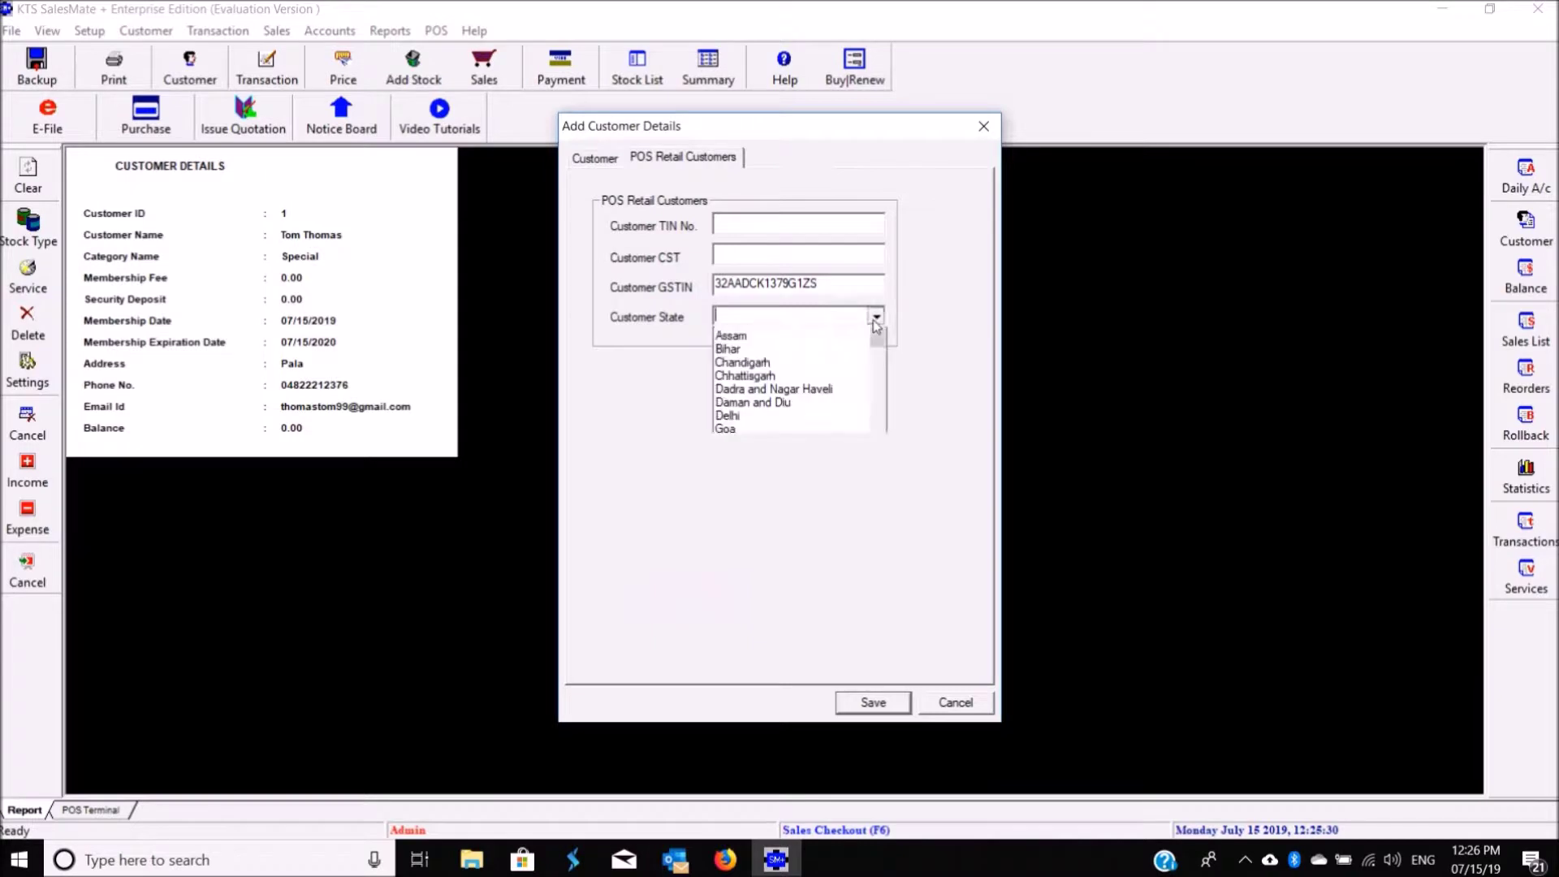
type("ker")
left_click(591, 405)
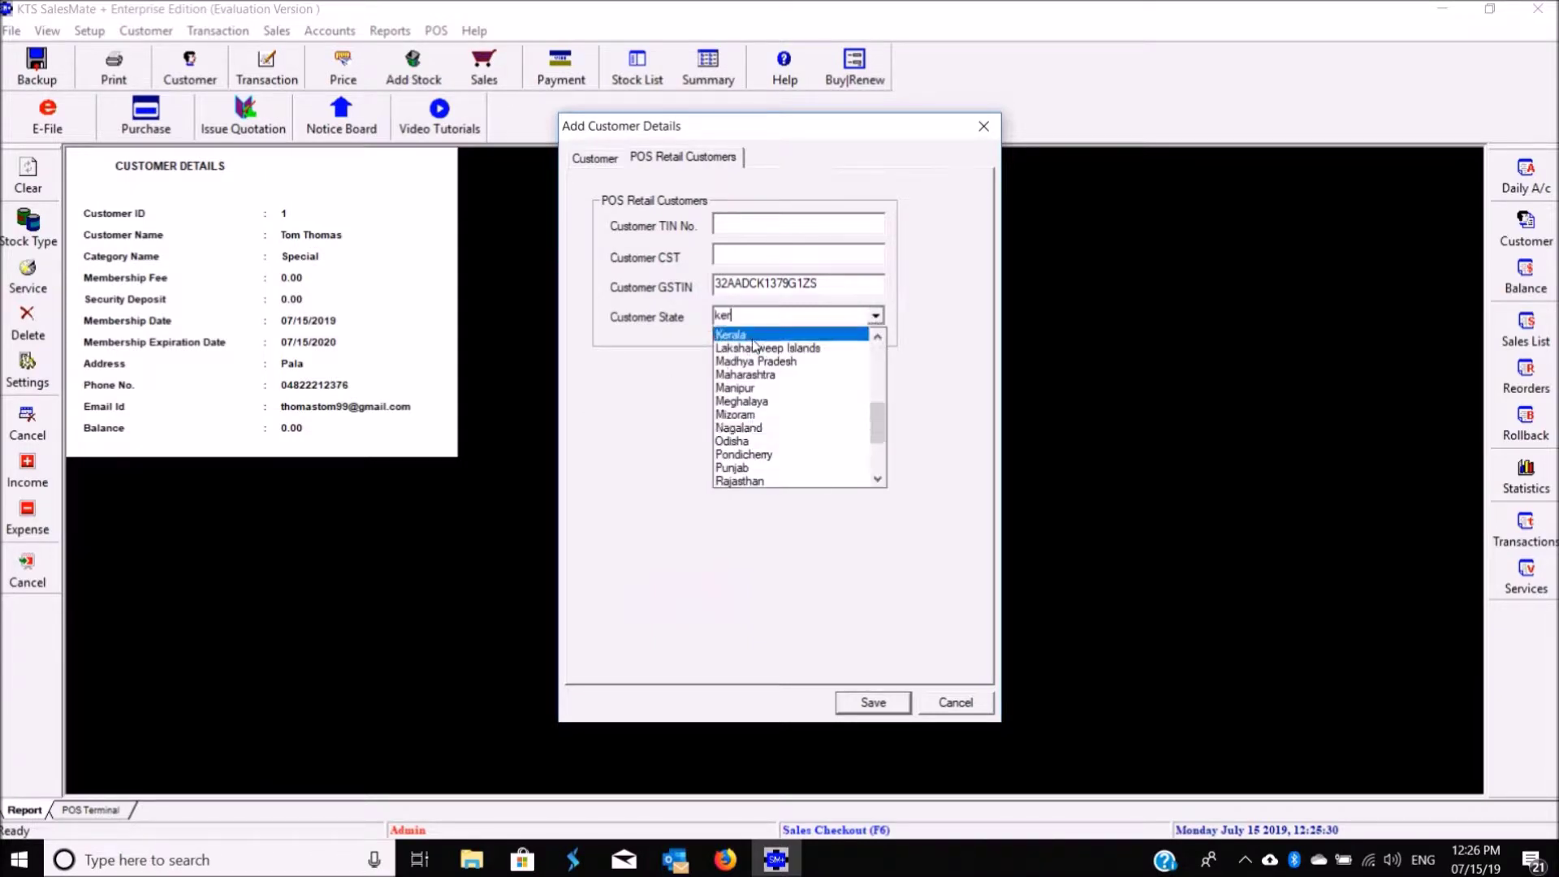
left_click(873, 703)
left_click(867, 472)
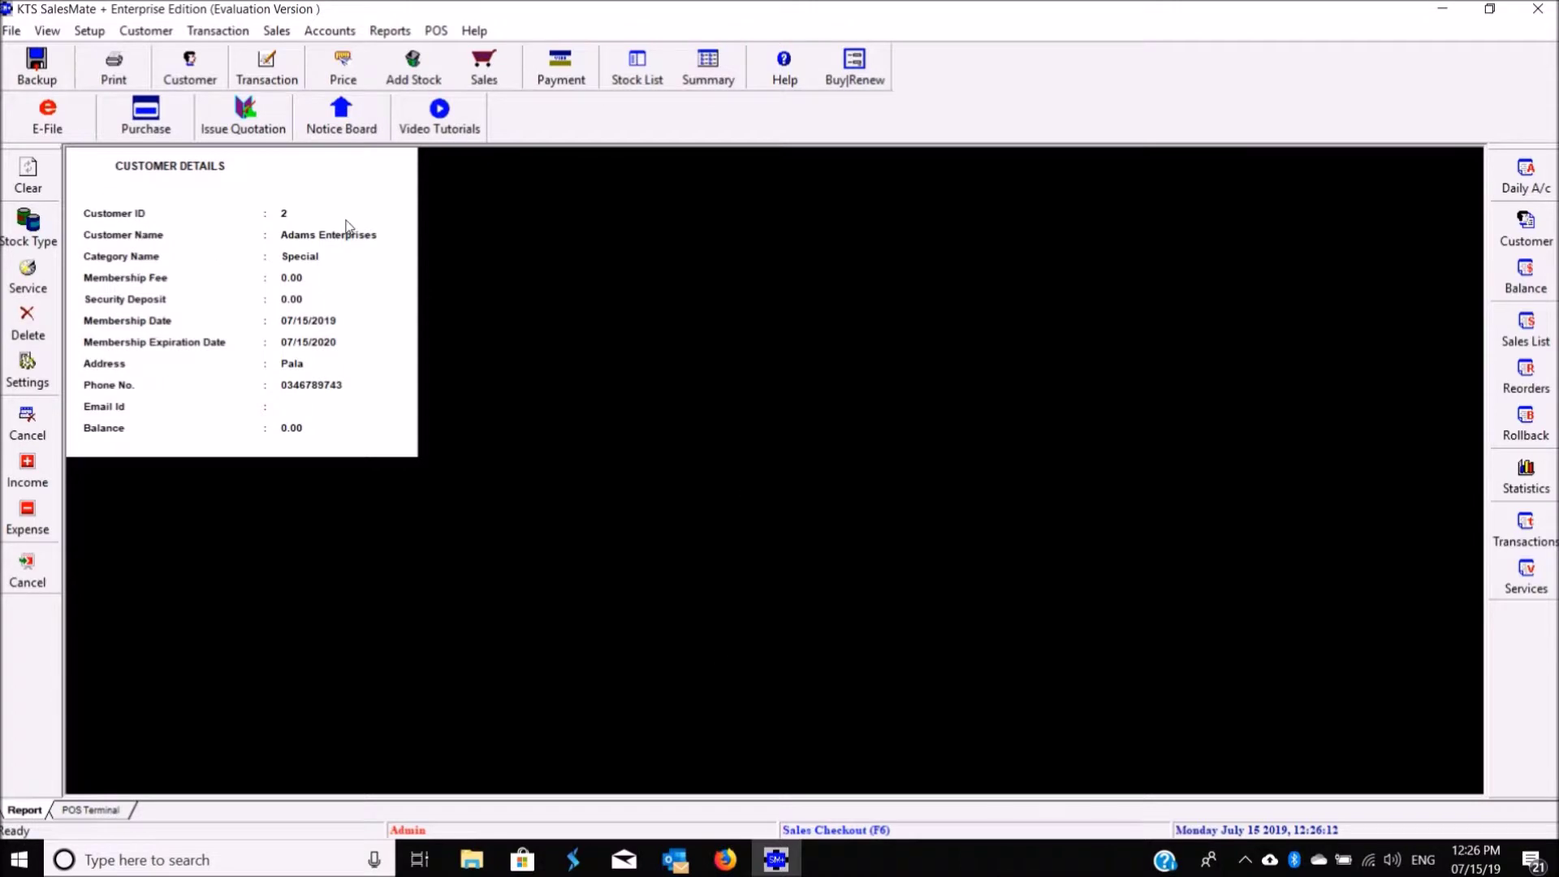
Step: Clear the customer details off the screen, briefly opening and closing the customer search
left_click(47, 31)
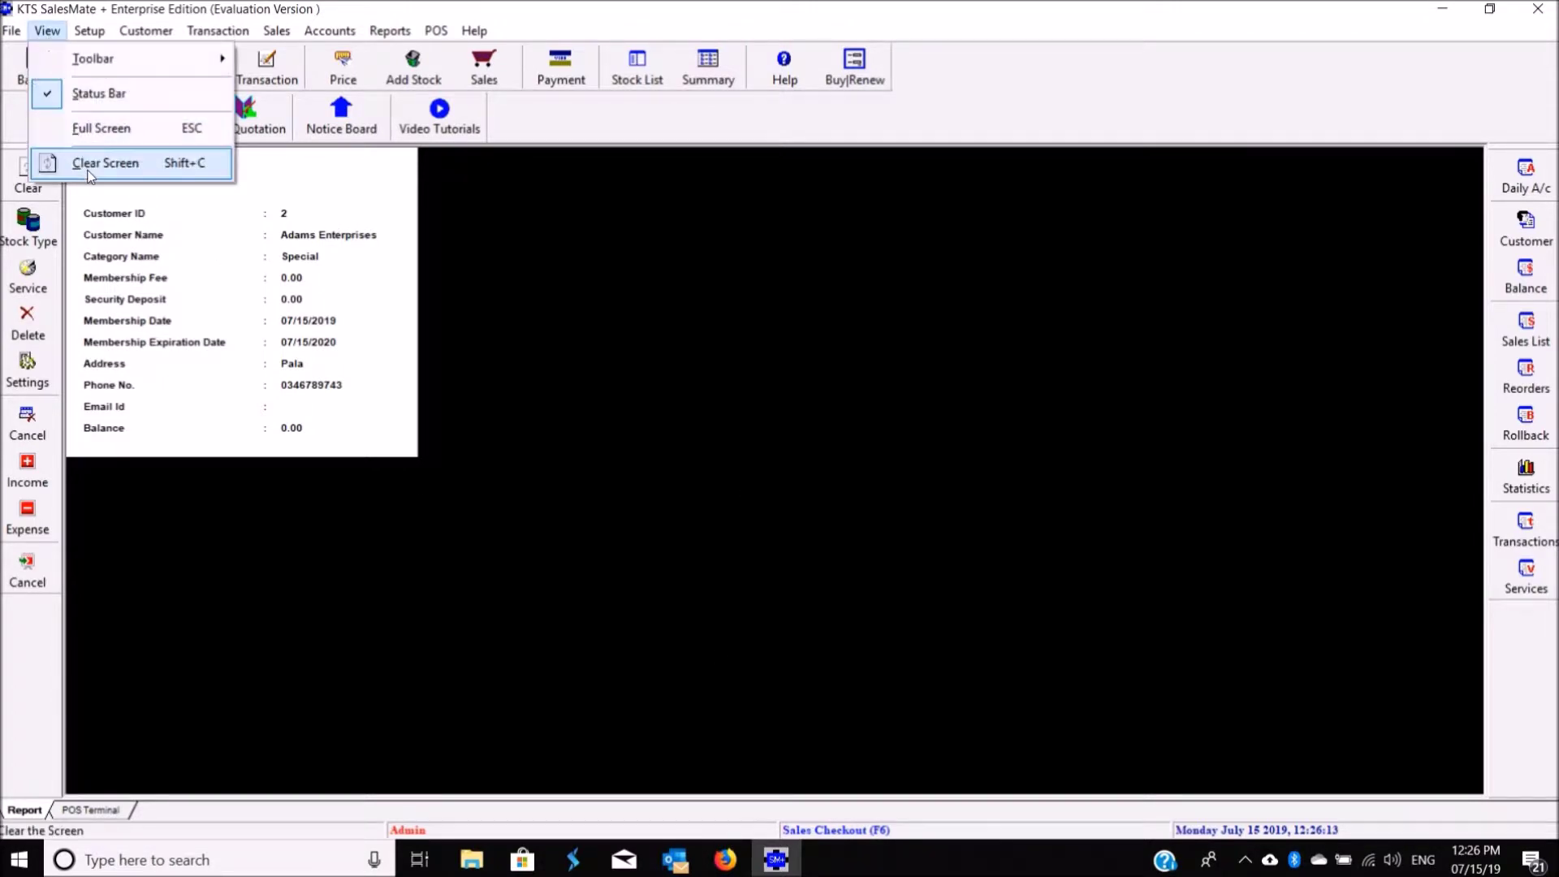
left_click(94, 163)
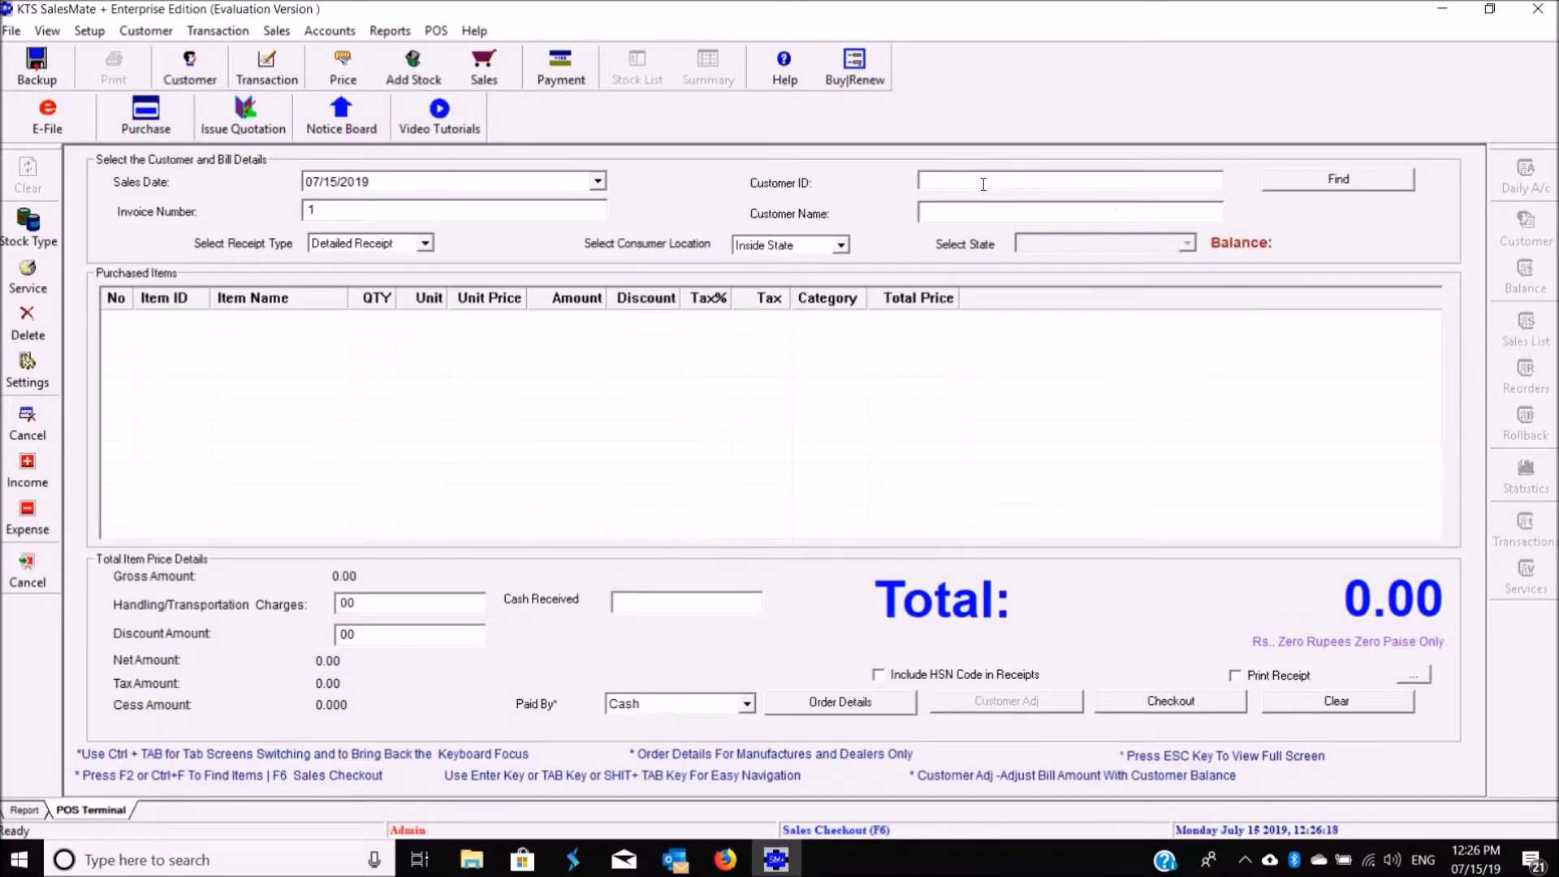
left_click(1373, 187)
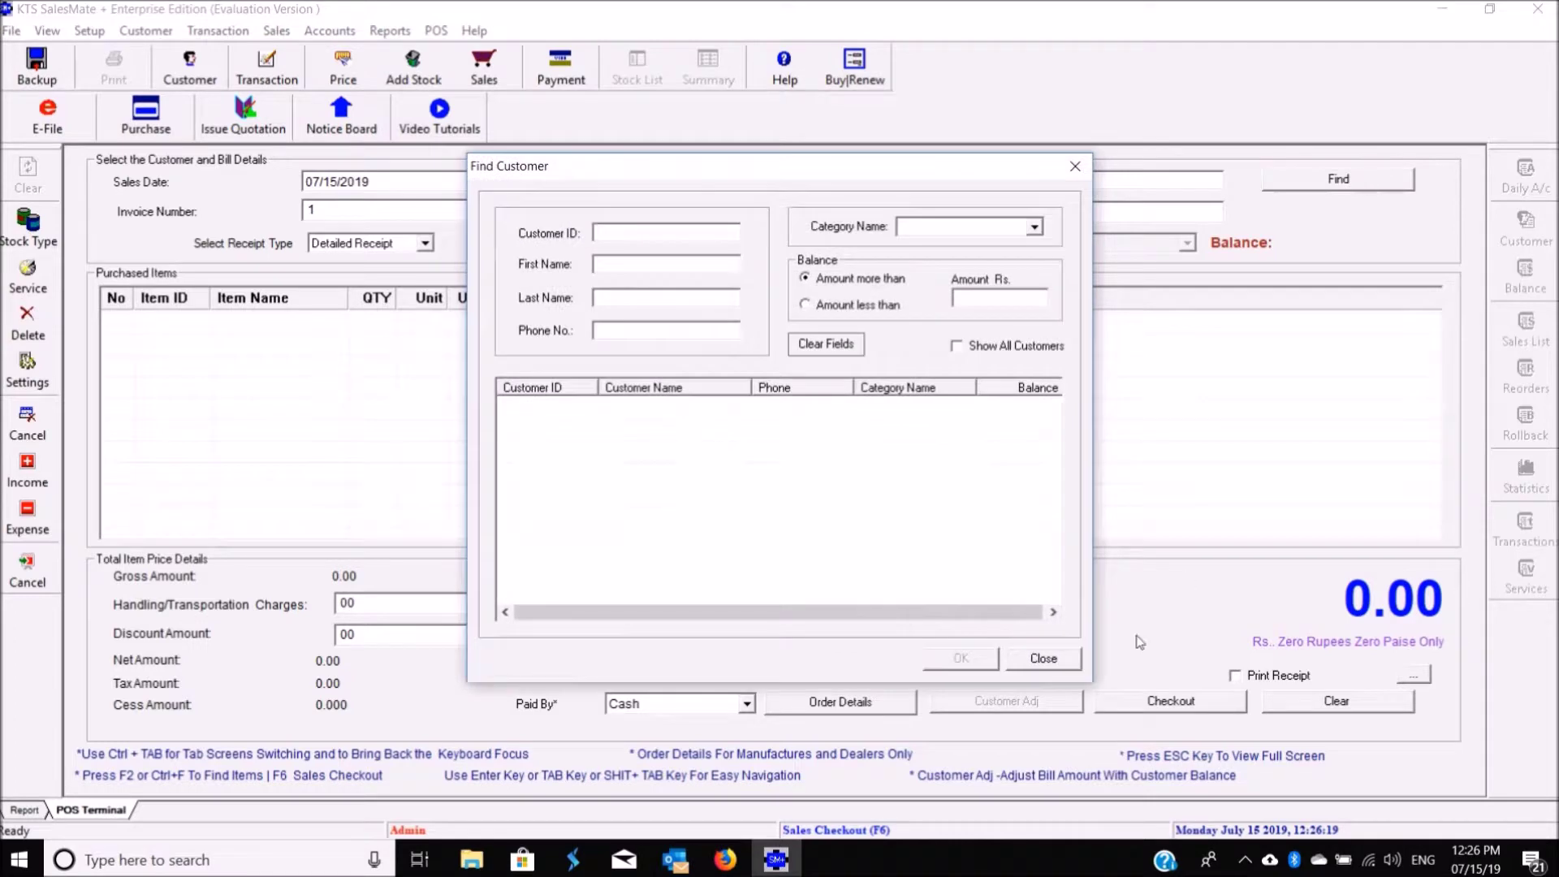
left_click(1044, 658)
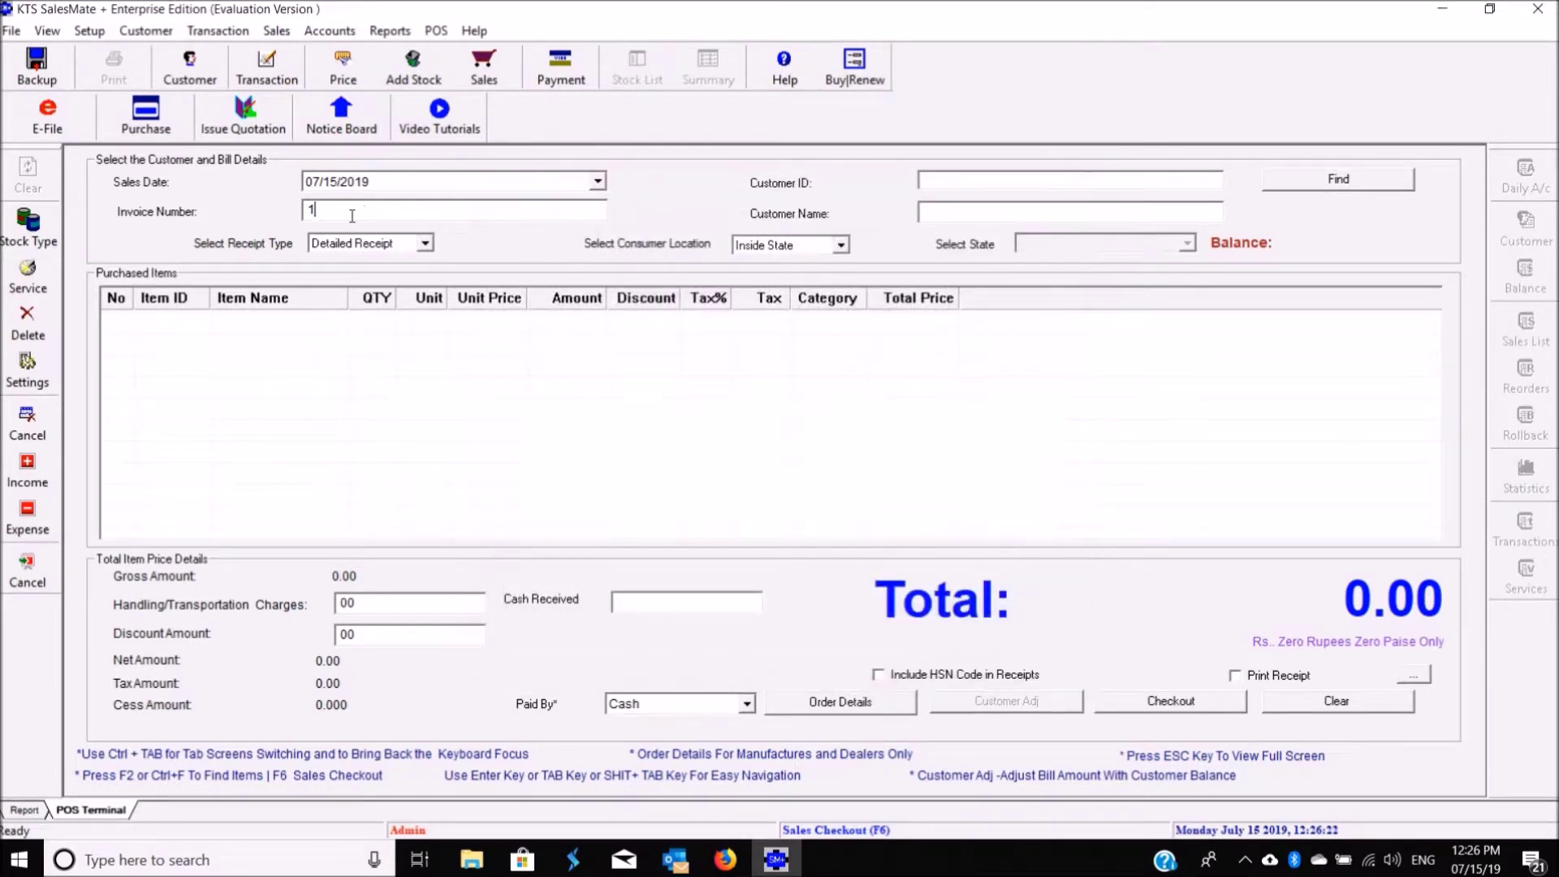
type("1")
Step: Set the POS print invoice prefix to KTS/19-20/ and apply it
left_click(36, 388)
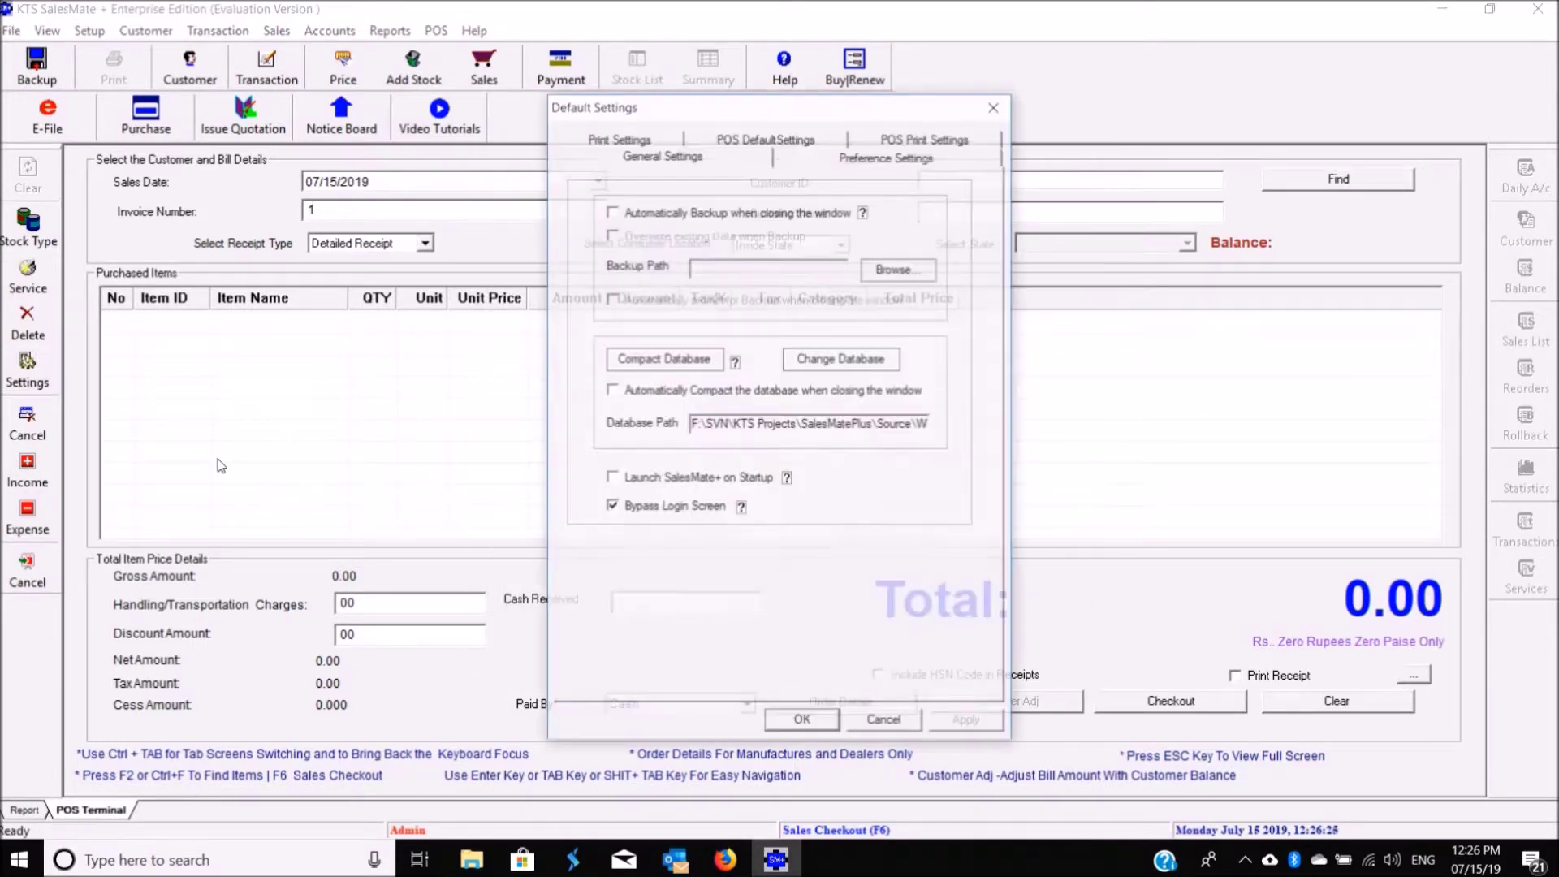
left_click(926, 141)
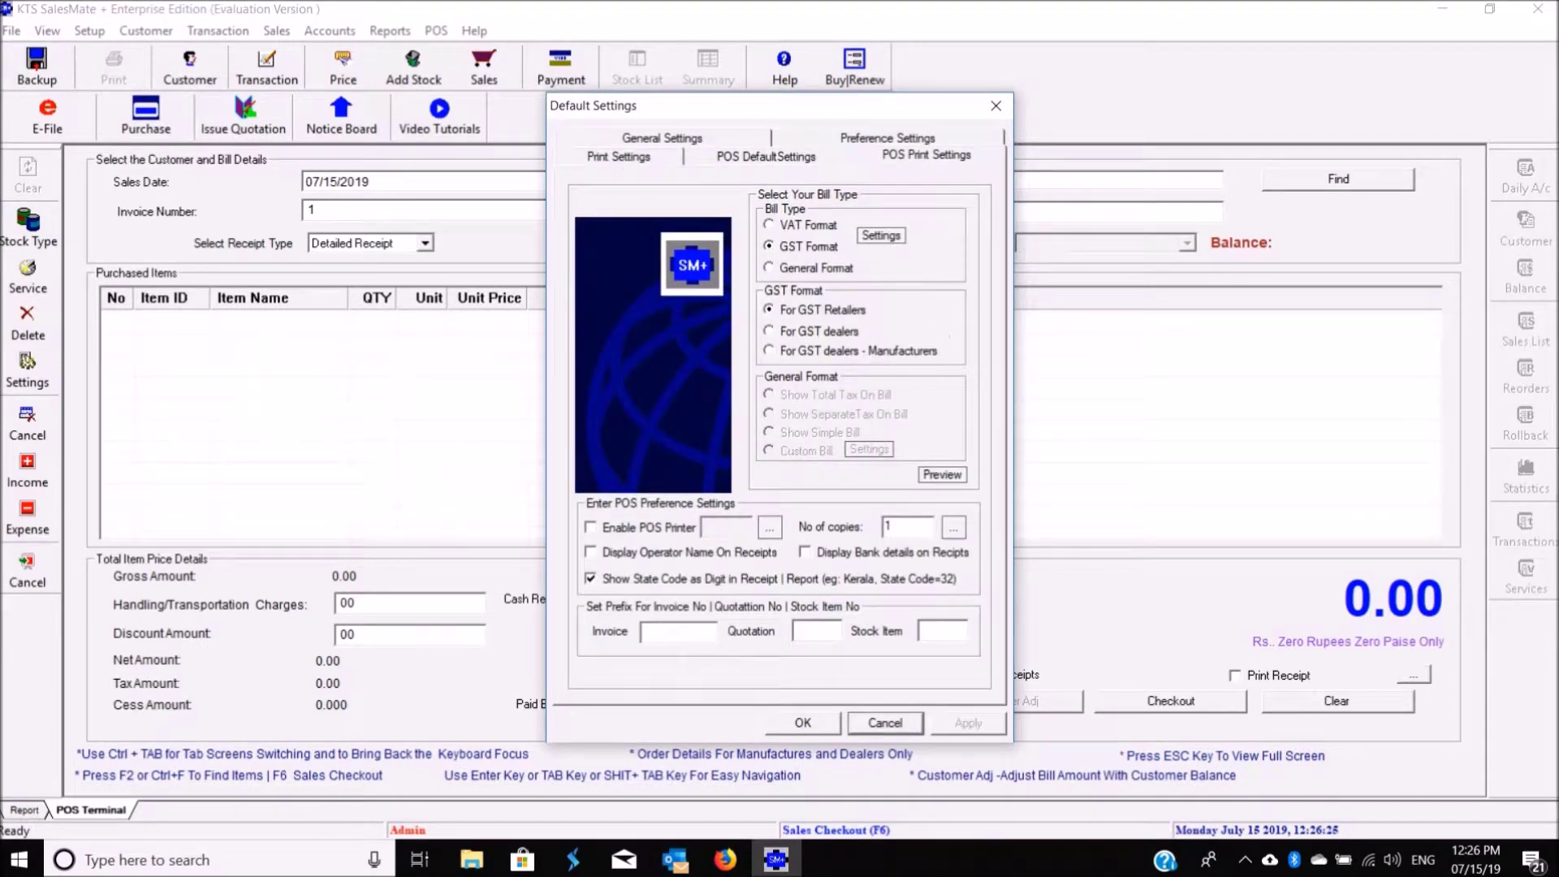
left_click(674, 631)
type("KTS/19-20/")
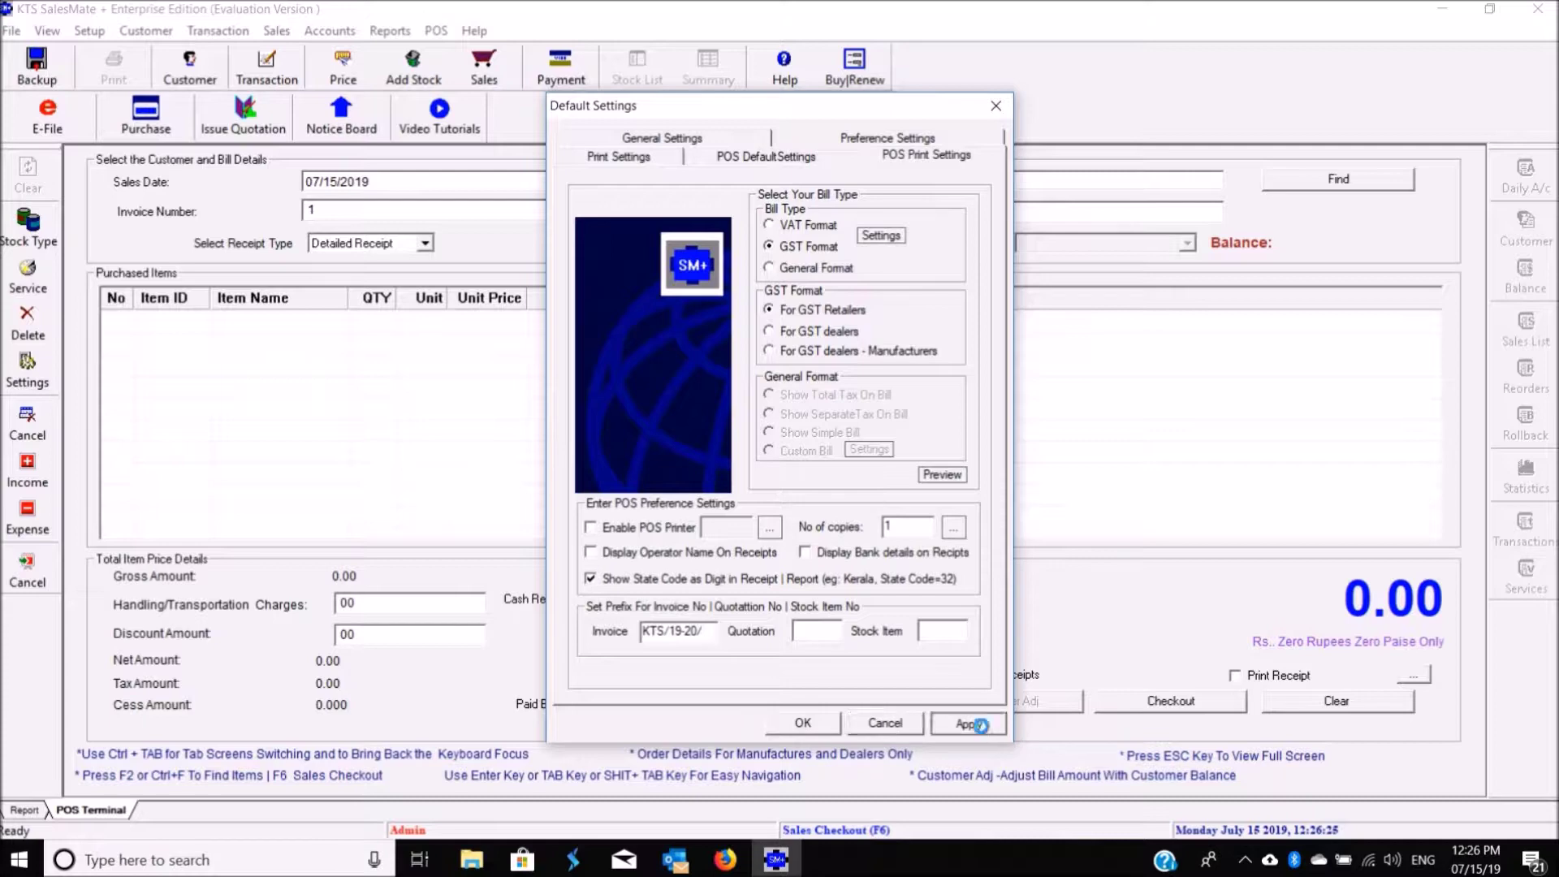
left_click(832, 723)
left_click_drag(407, 218, 283, 206)
Step: Select Adams Enterprises as the customer for invoice KTS/19-20/1
left_click(412, 210)
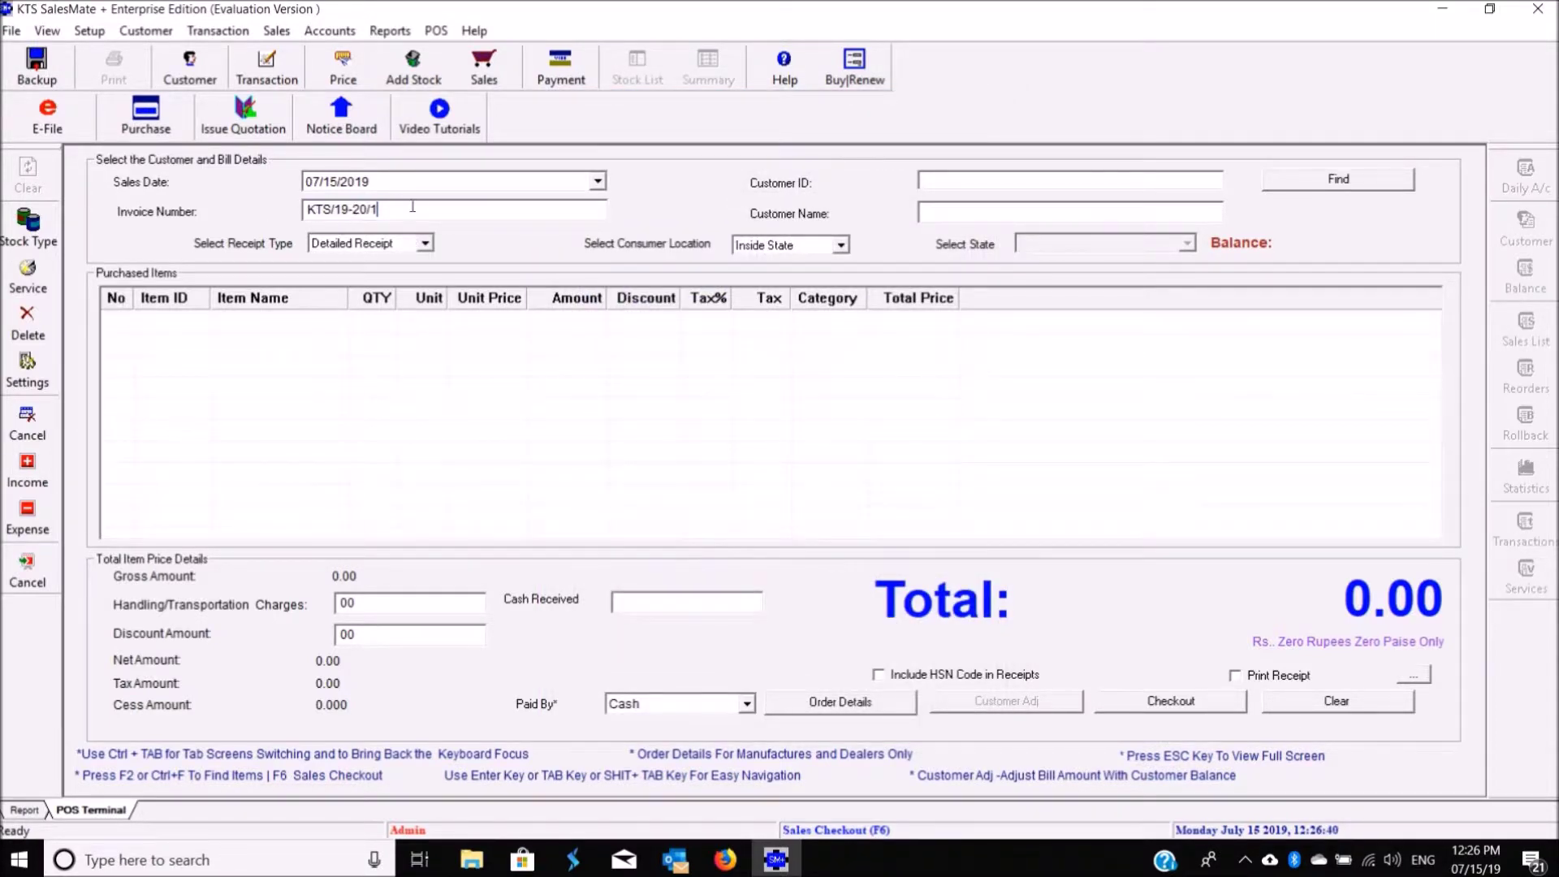
double_click(429, 207)
left_click(443, 213)
left_click(1338, 180)
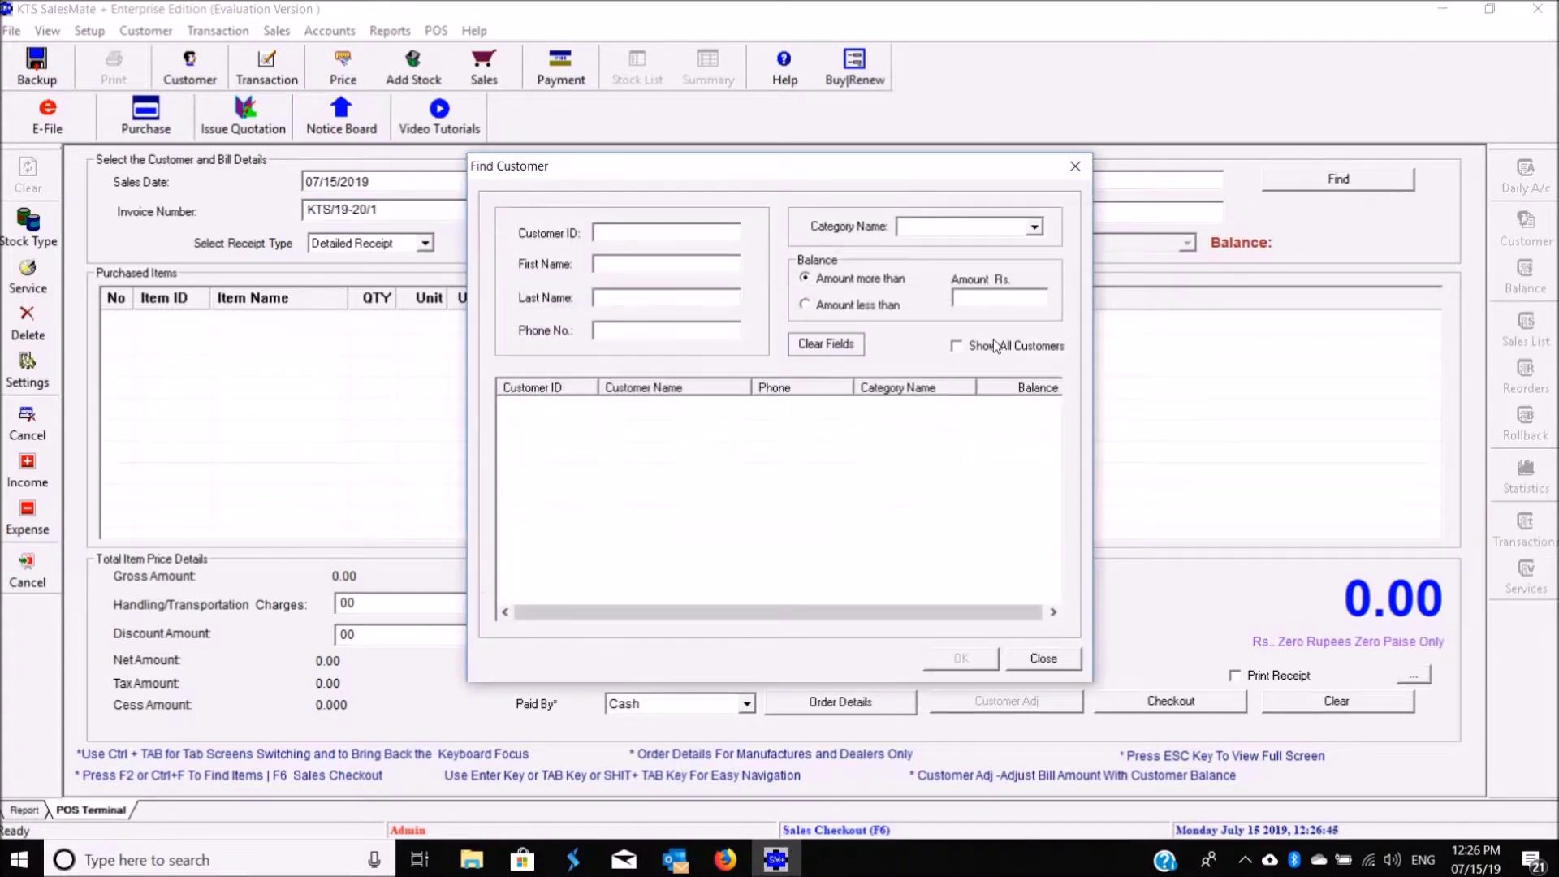
left_click(662, 419)
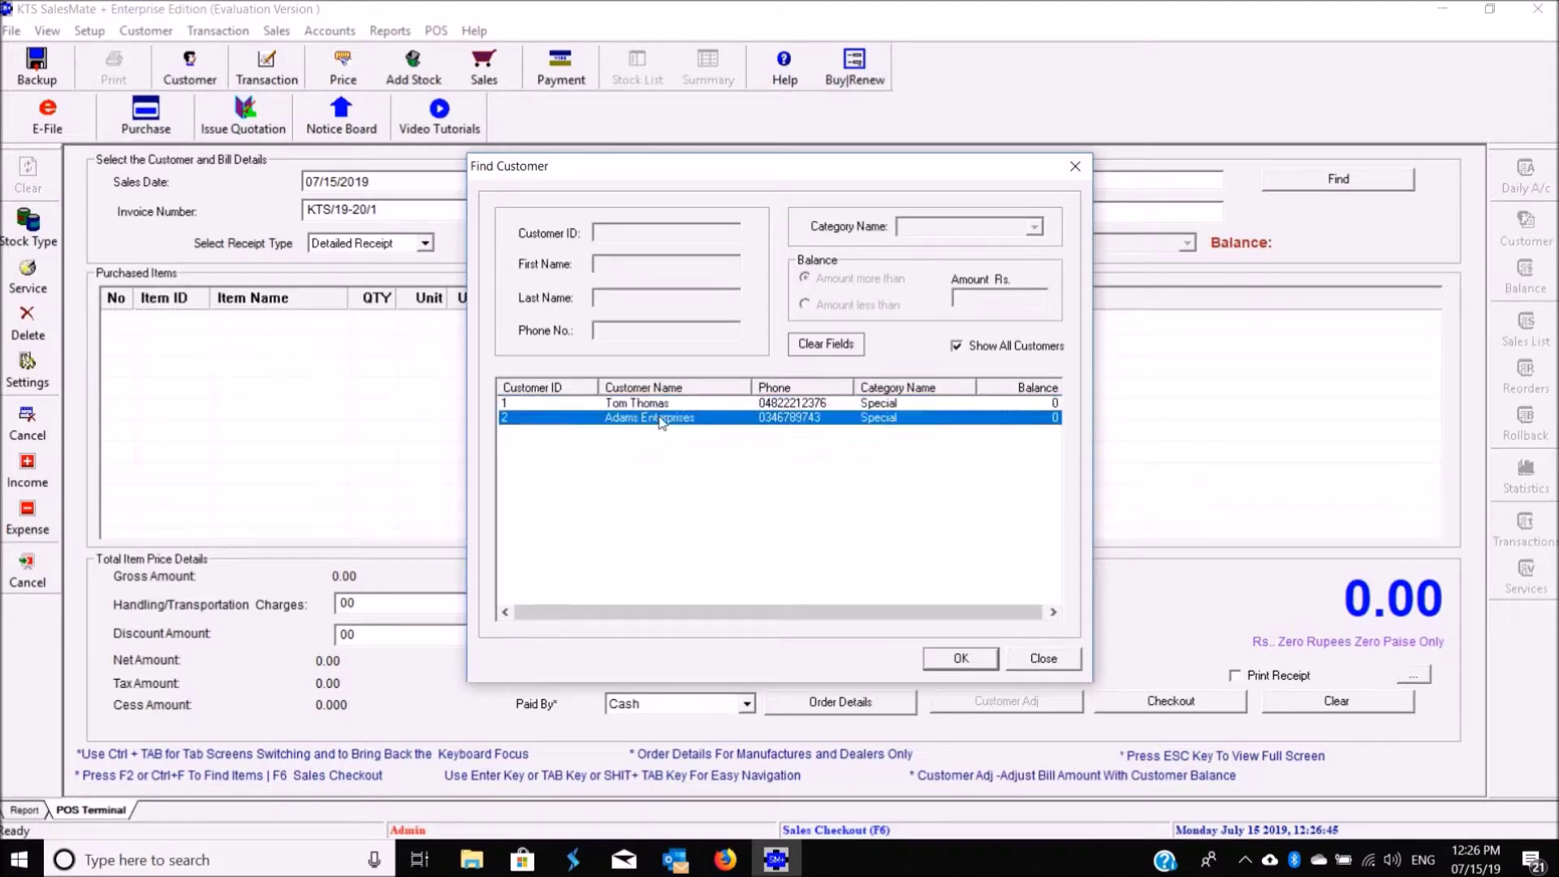
left_click(952, 656)
Step: Insert a new item row and add item 1, KTS SalesMate +
right_click(259, 337)
left_click(272, 339)
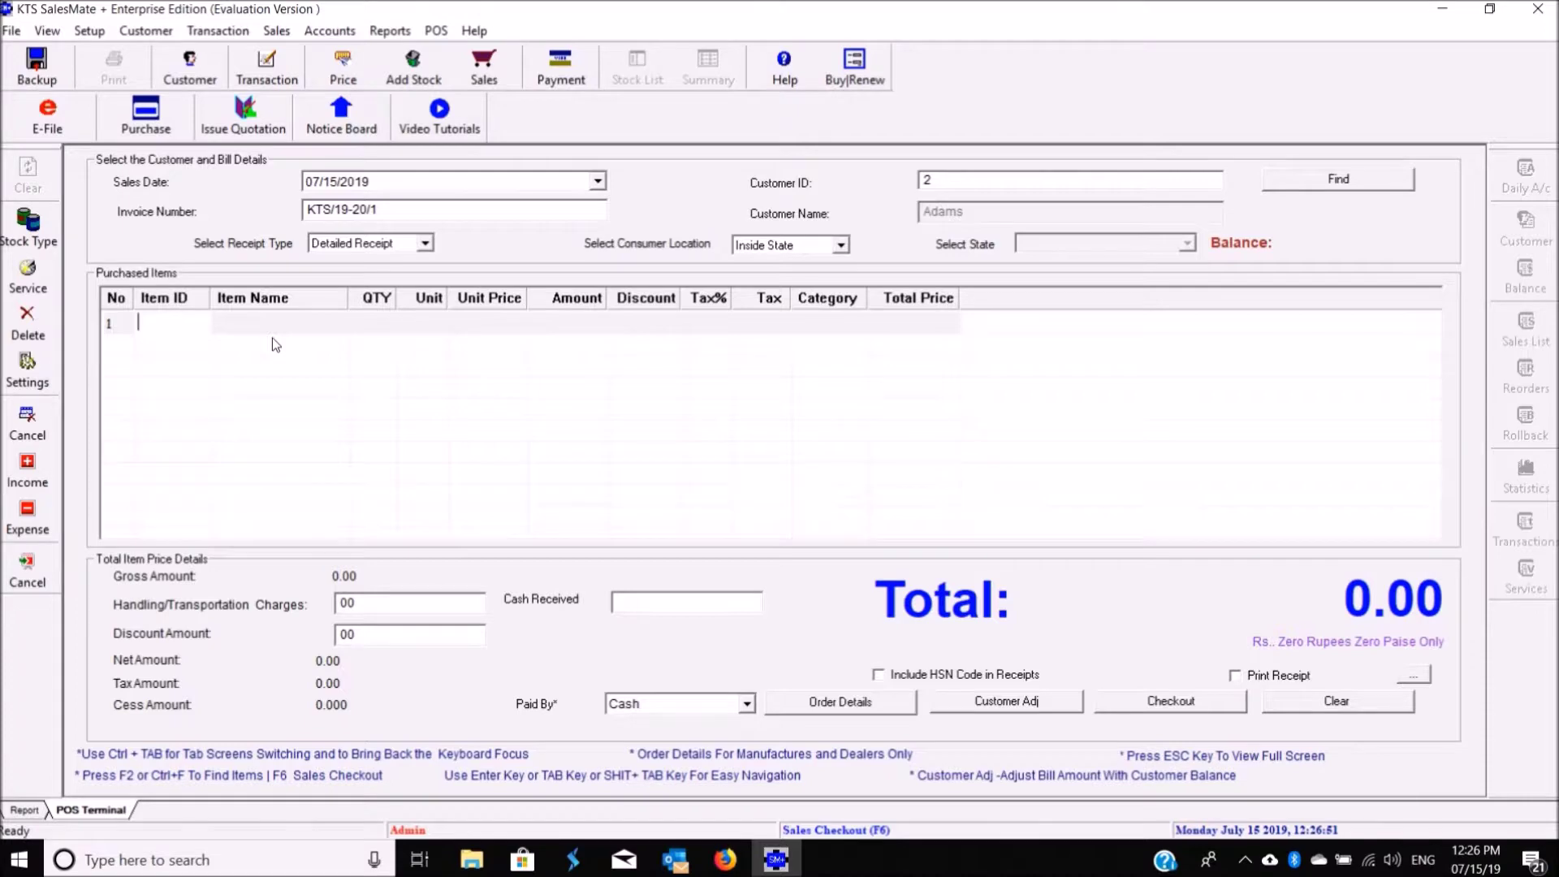
type("1")
key("Return")
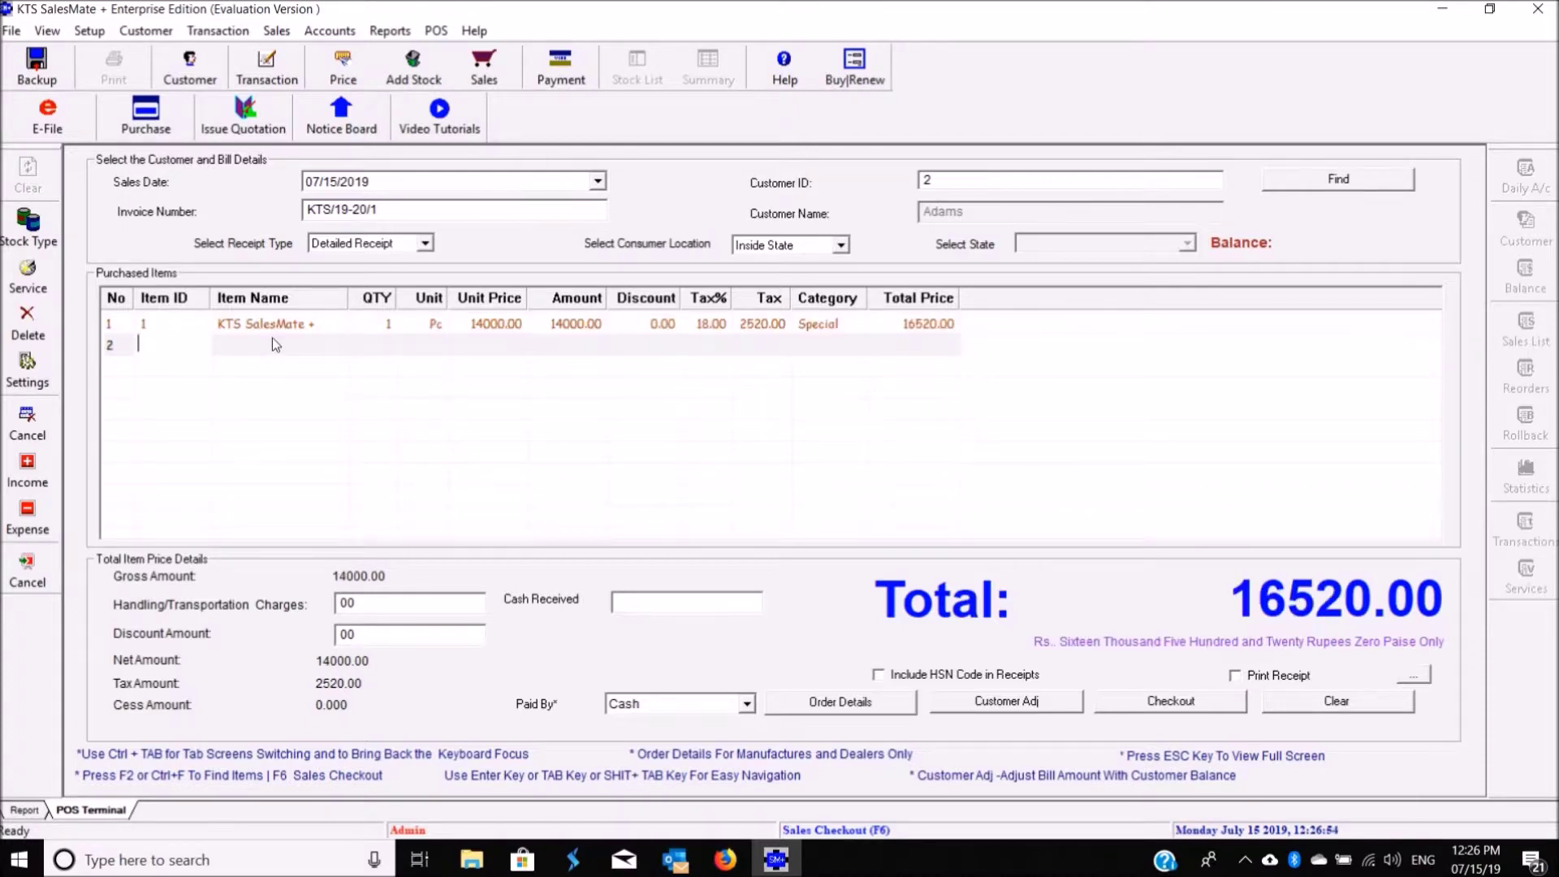
Step: Add KTS MoneyCare + from the stock list and check out the 17700.00 invoice
right_click(322, 325)
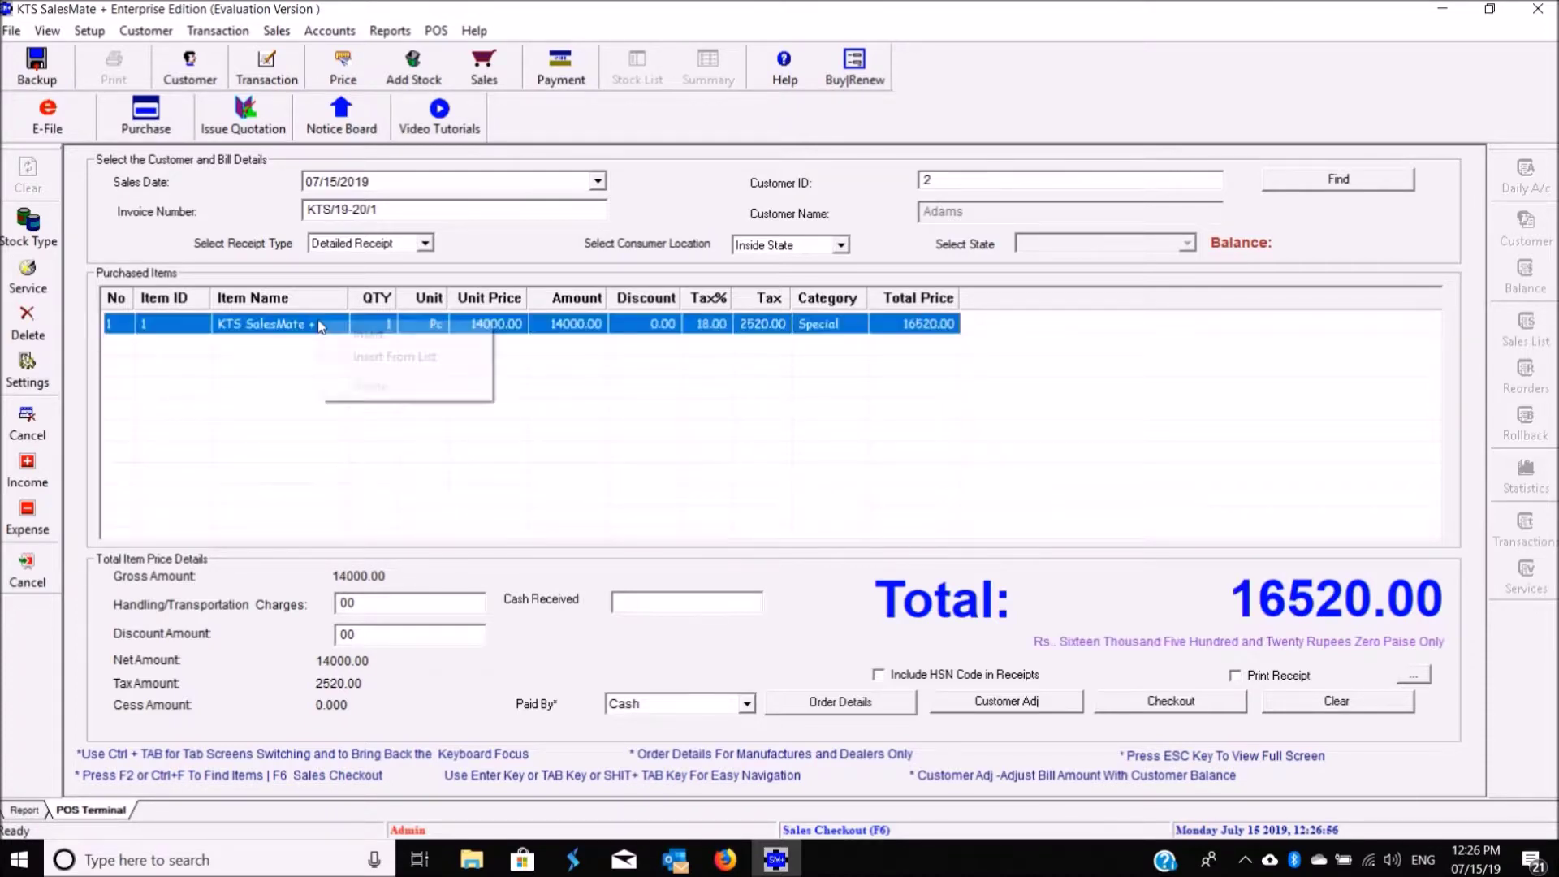
left_click(391, 358)
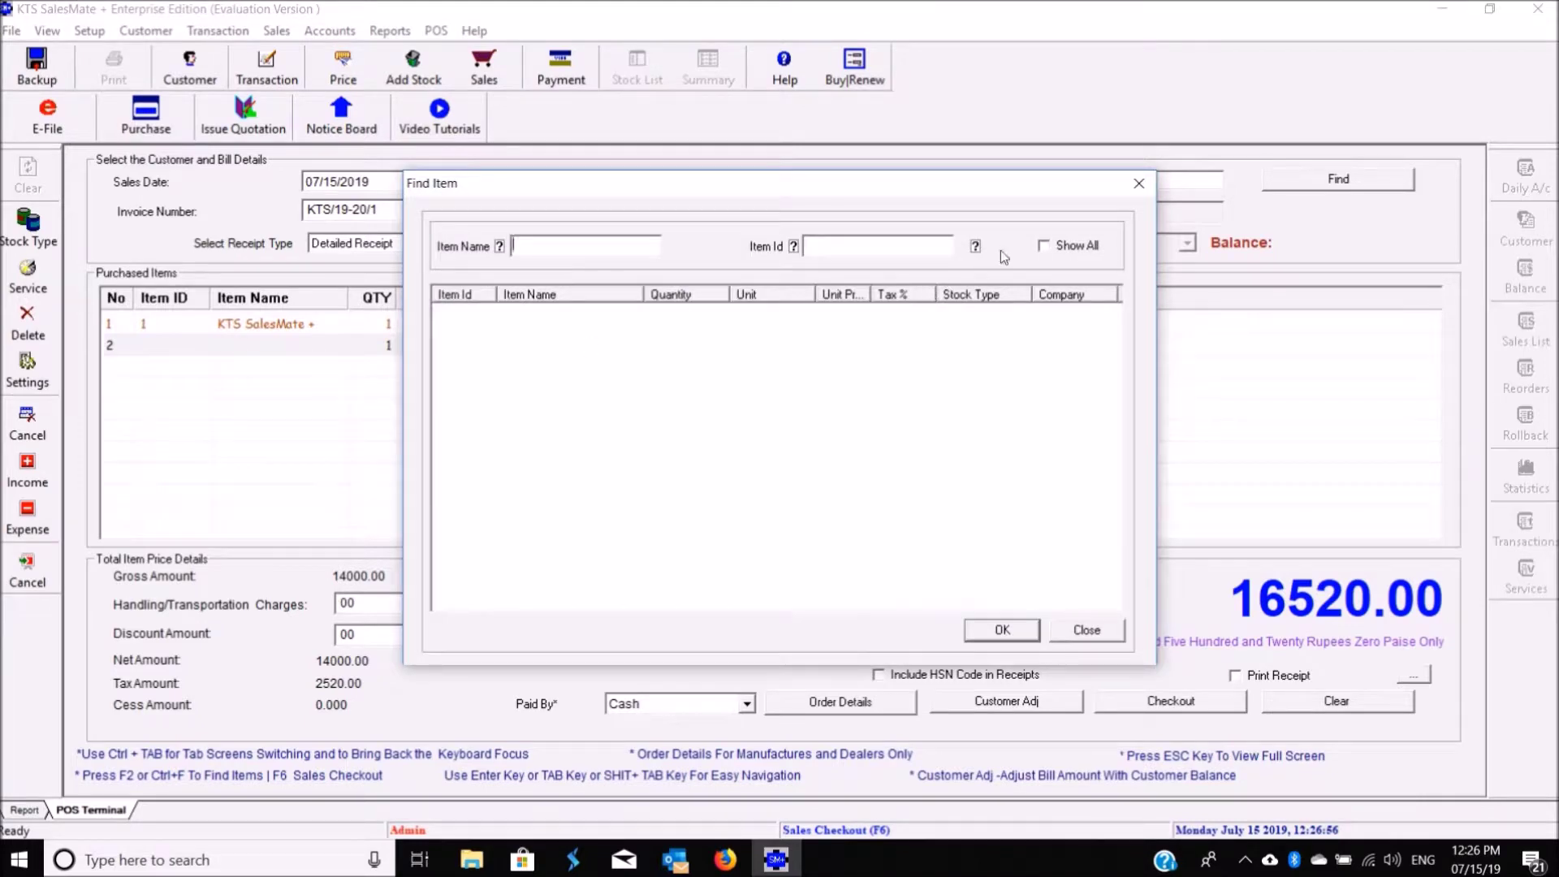
left_click(1050, 250)
left_click(674, 328)
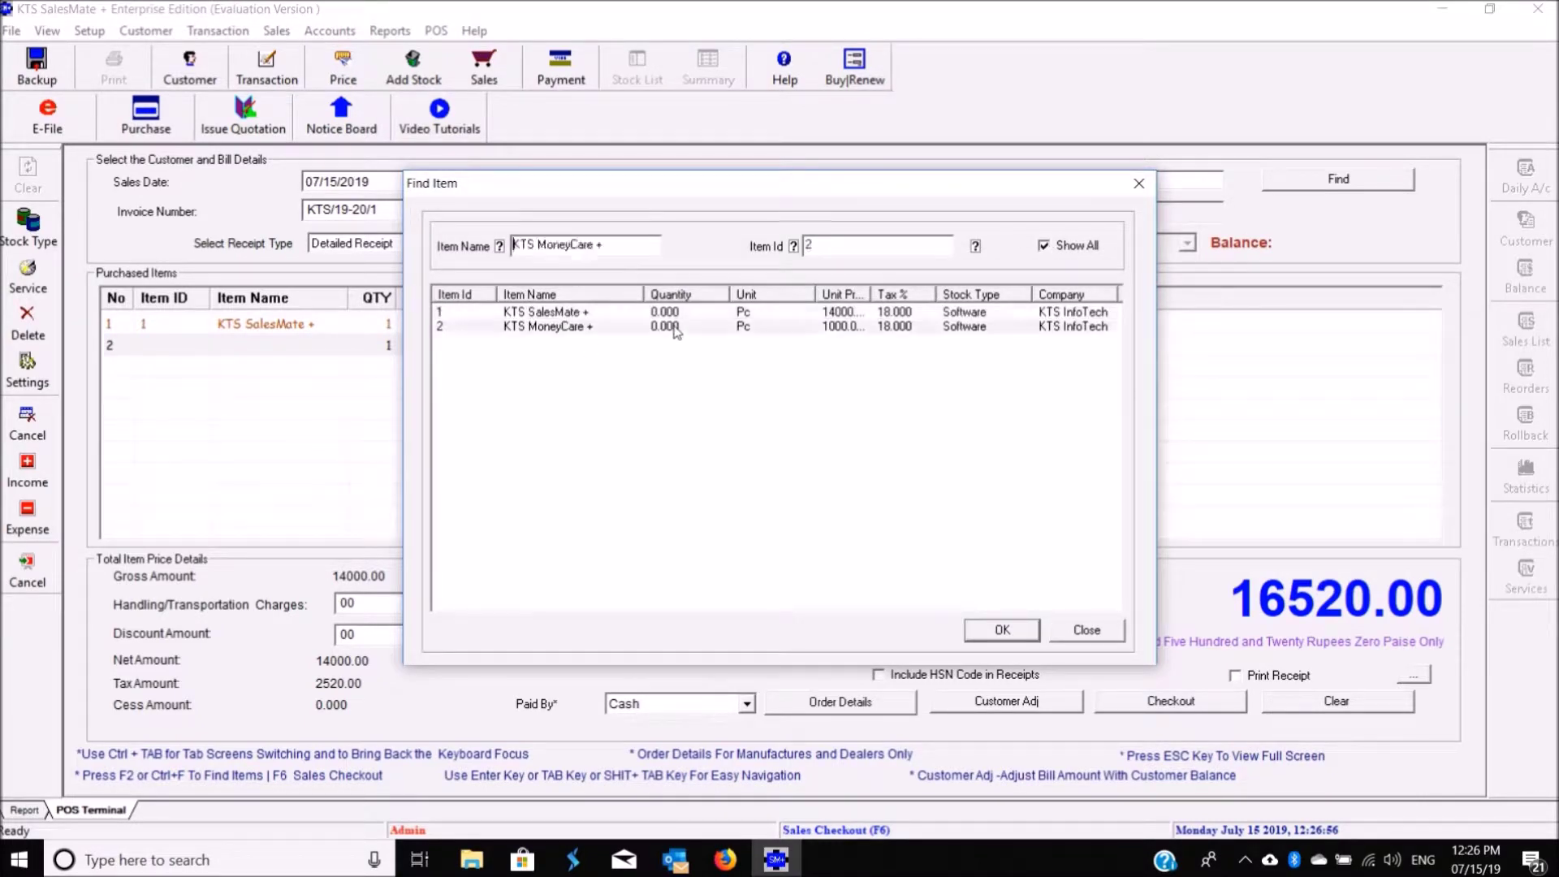
left_click(1002, 628)
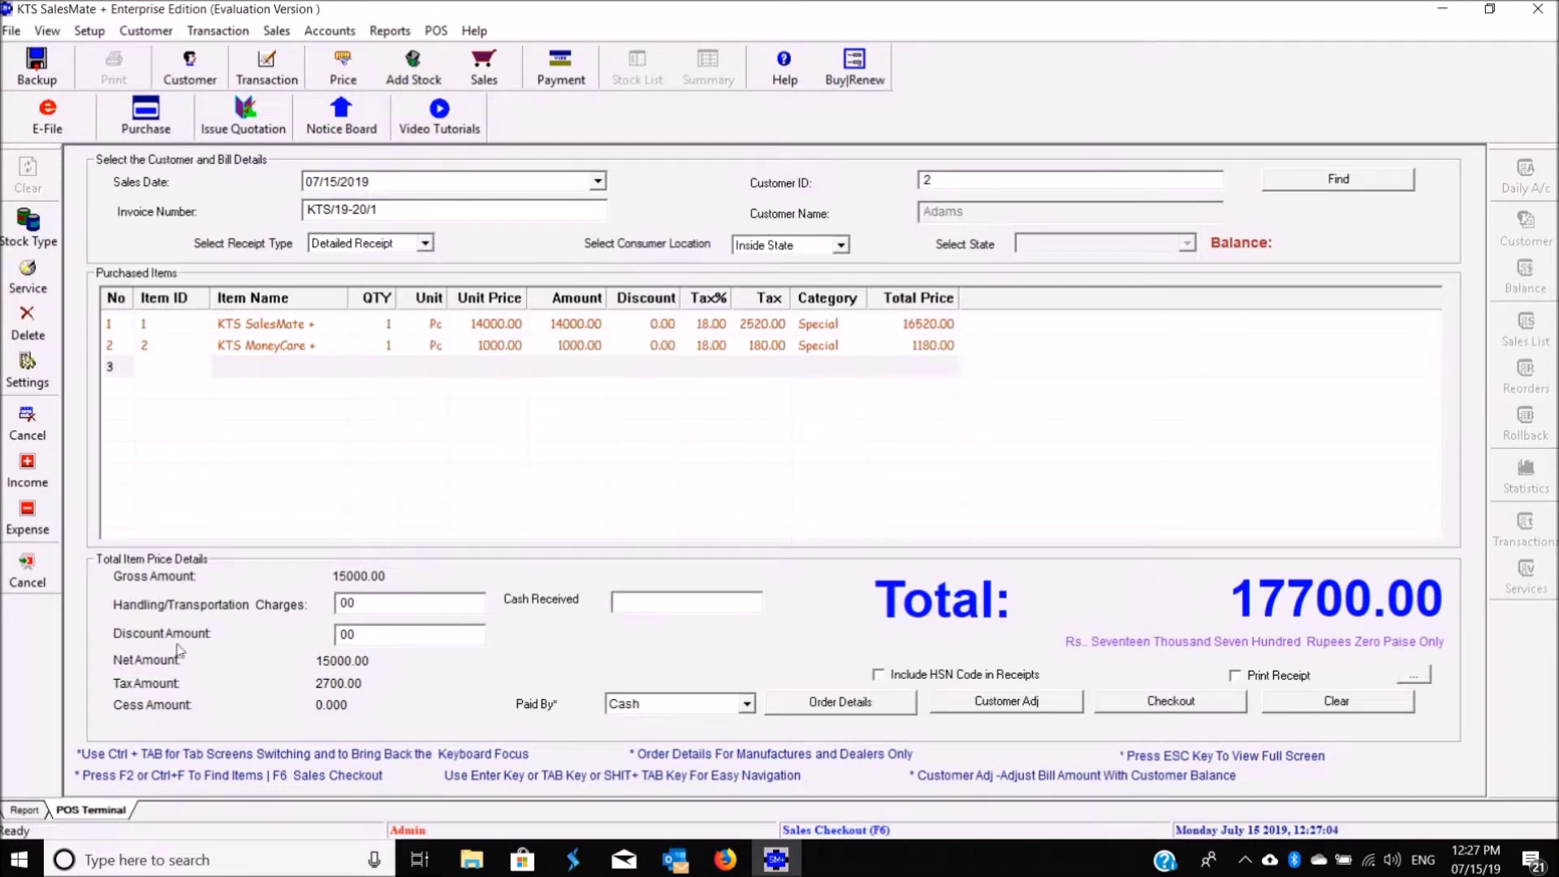
left_click(1179, 711)
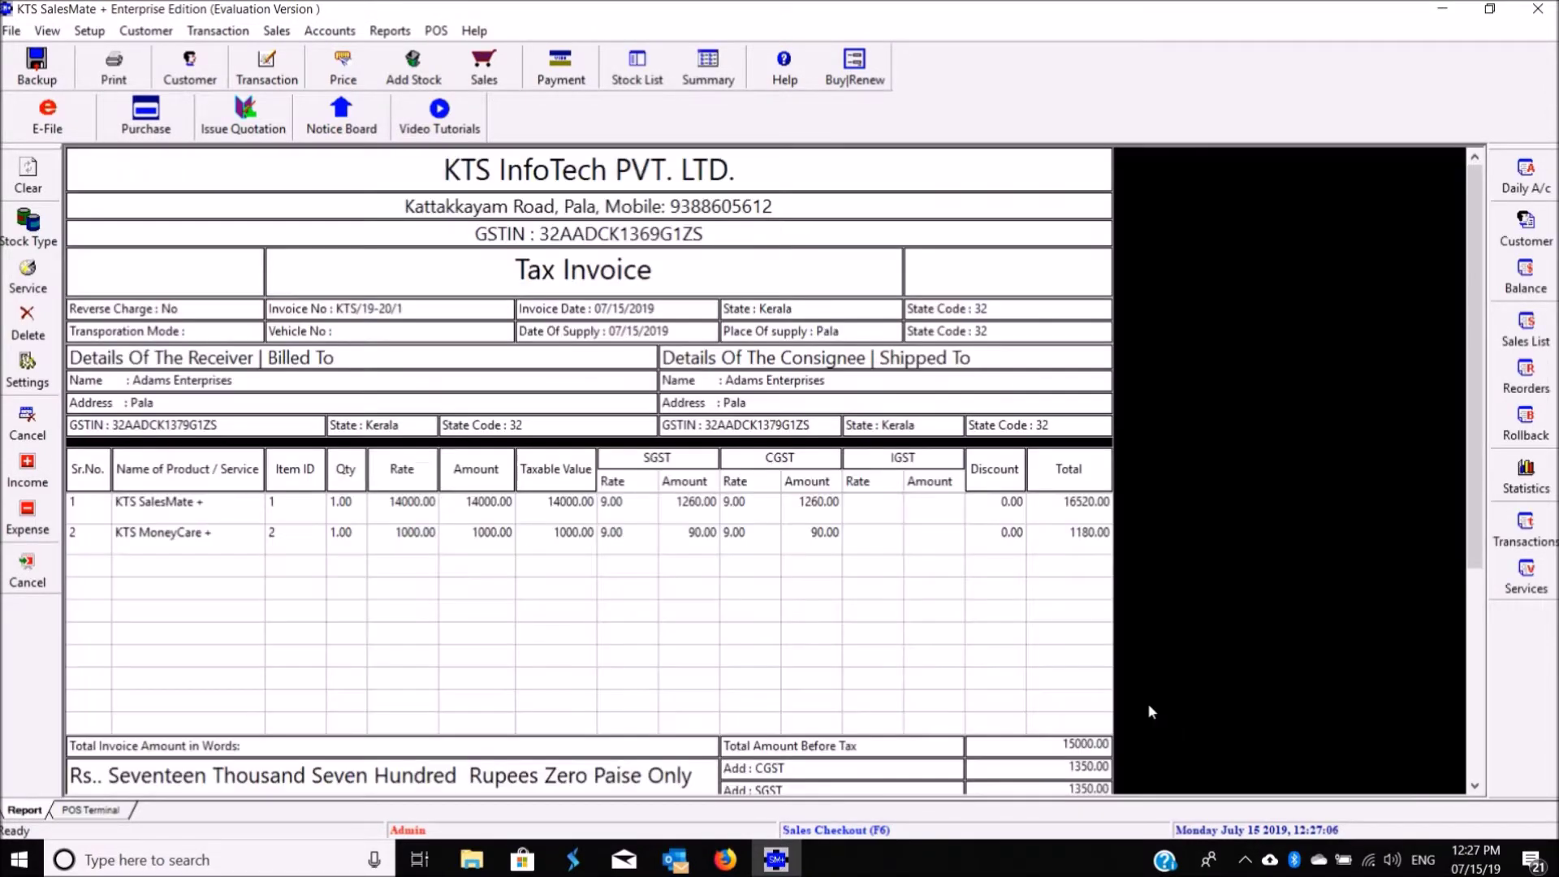
left_click_drag(1477, 299, 1502, 244)
Step: Start a new sale and add KTS MoneyCare + from the full stock list
left_click(120, 812)
right_click(239, 367)
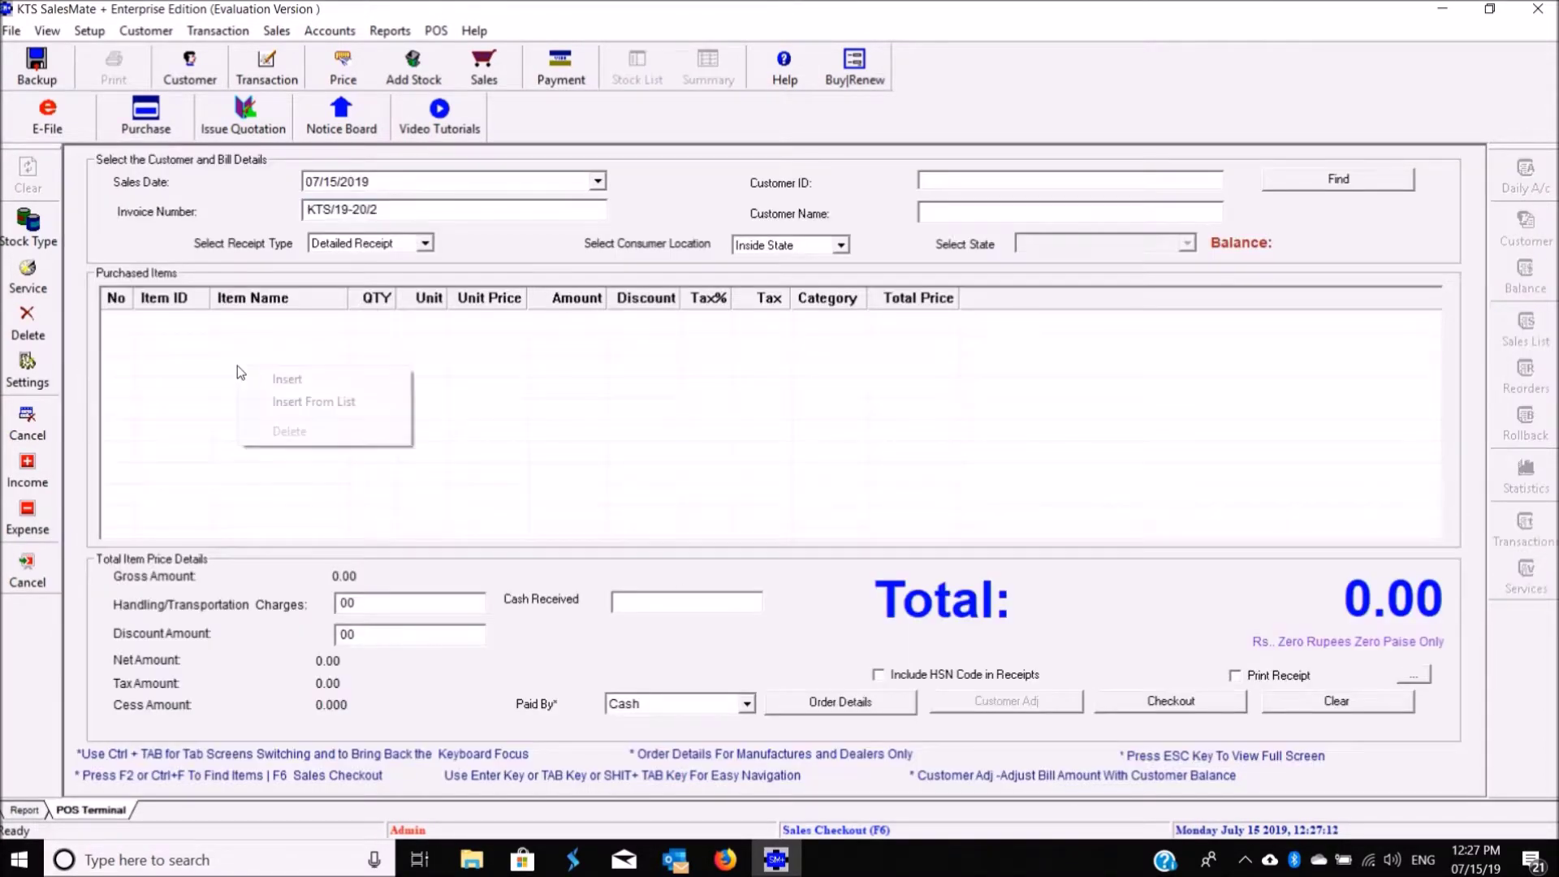
left_click(280, 373)
right_click(284, 332)
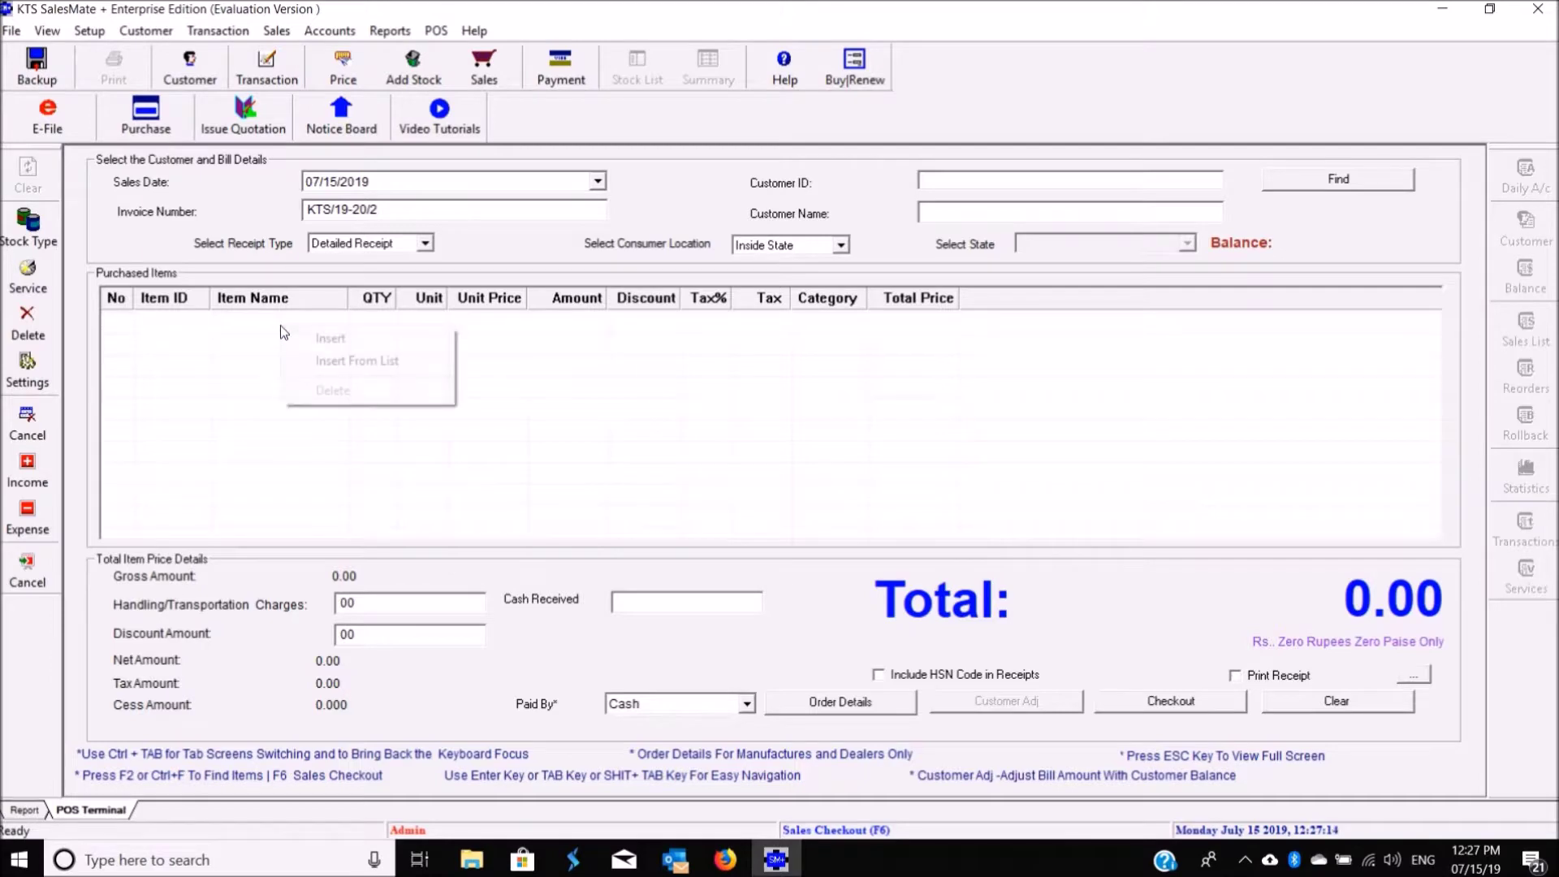
left_click(324, 359)
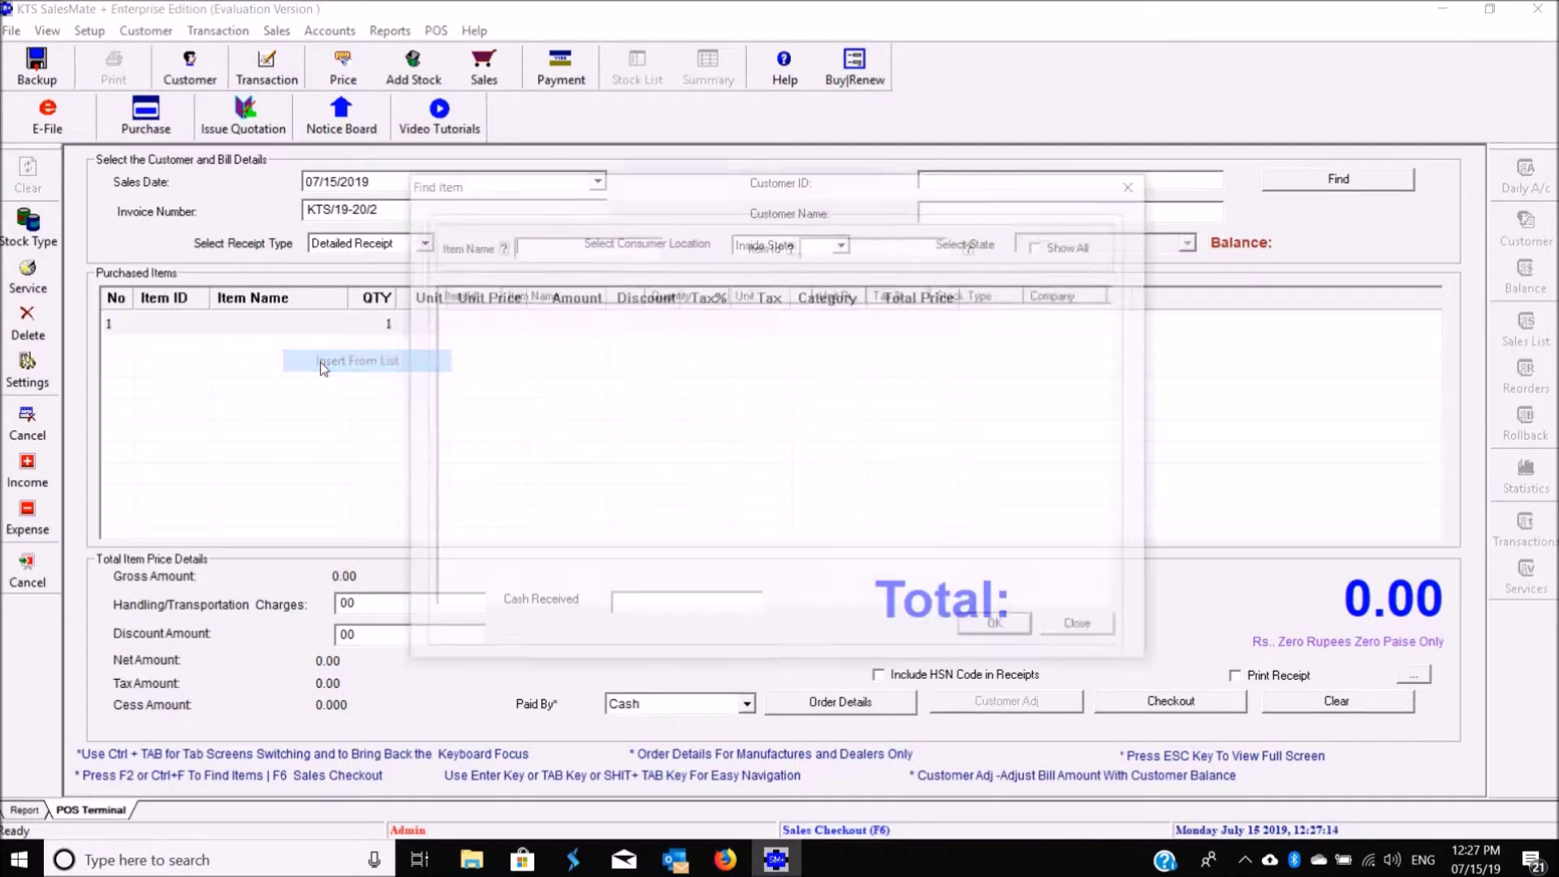
left_click(1081, 246)
left_click(534, 327)
left_click(1002, 630)
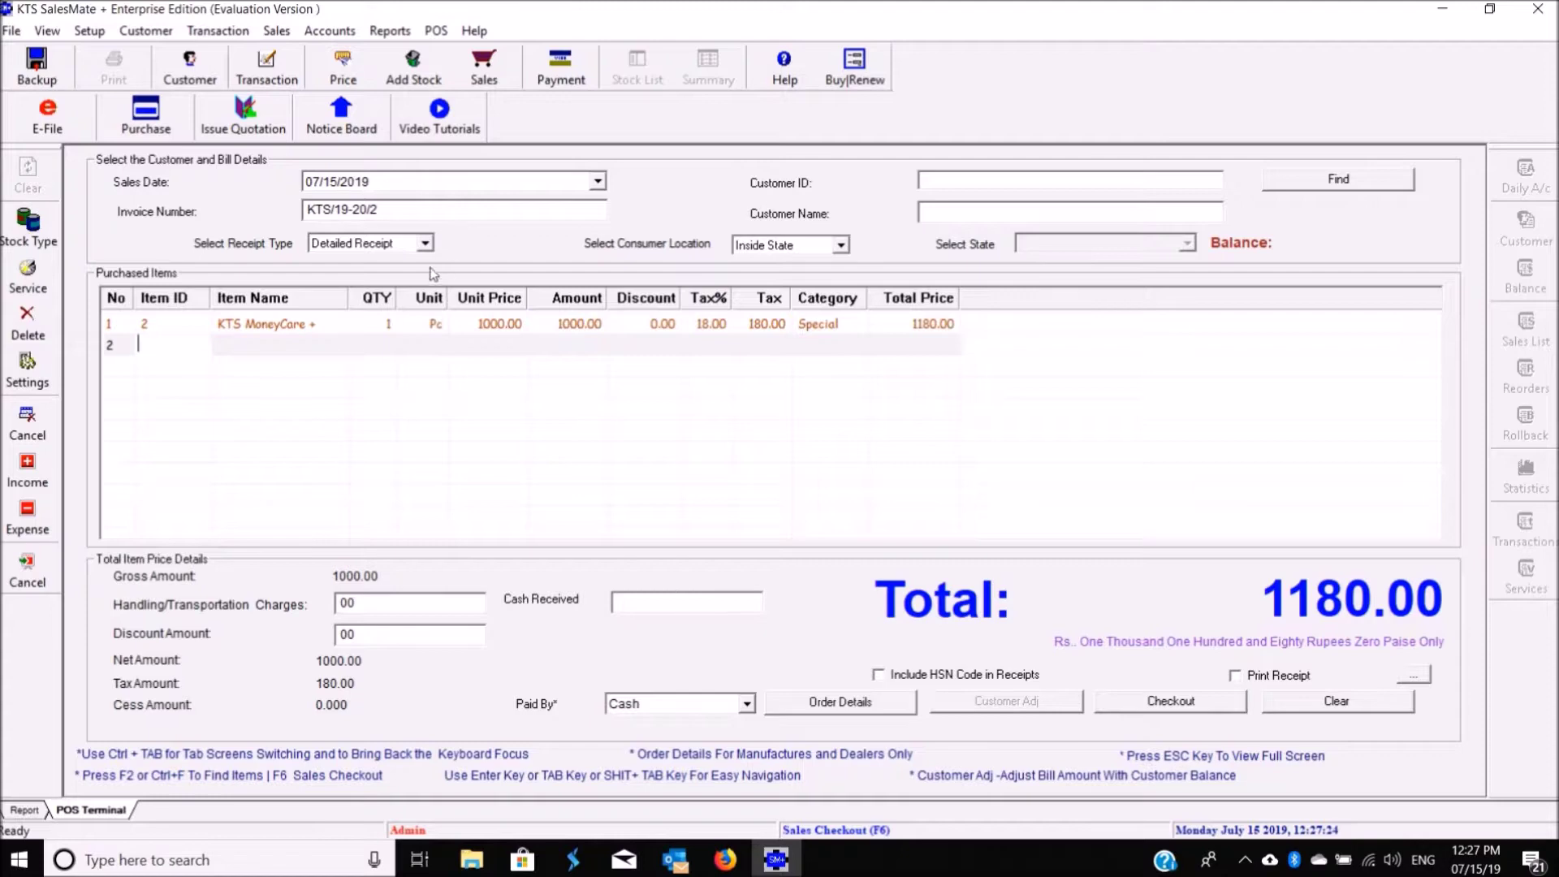
Step: Set the receipt type to Basic Receipt and check out the 1180.00 invoice
left_click(410, 245)
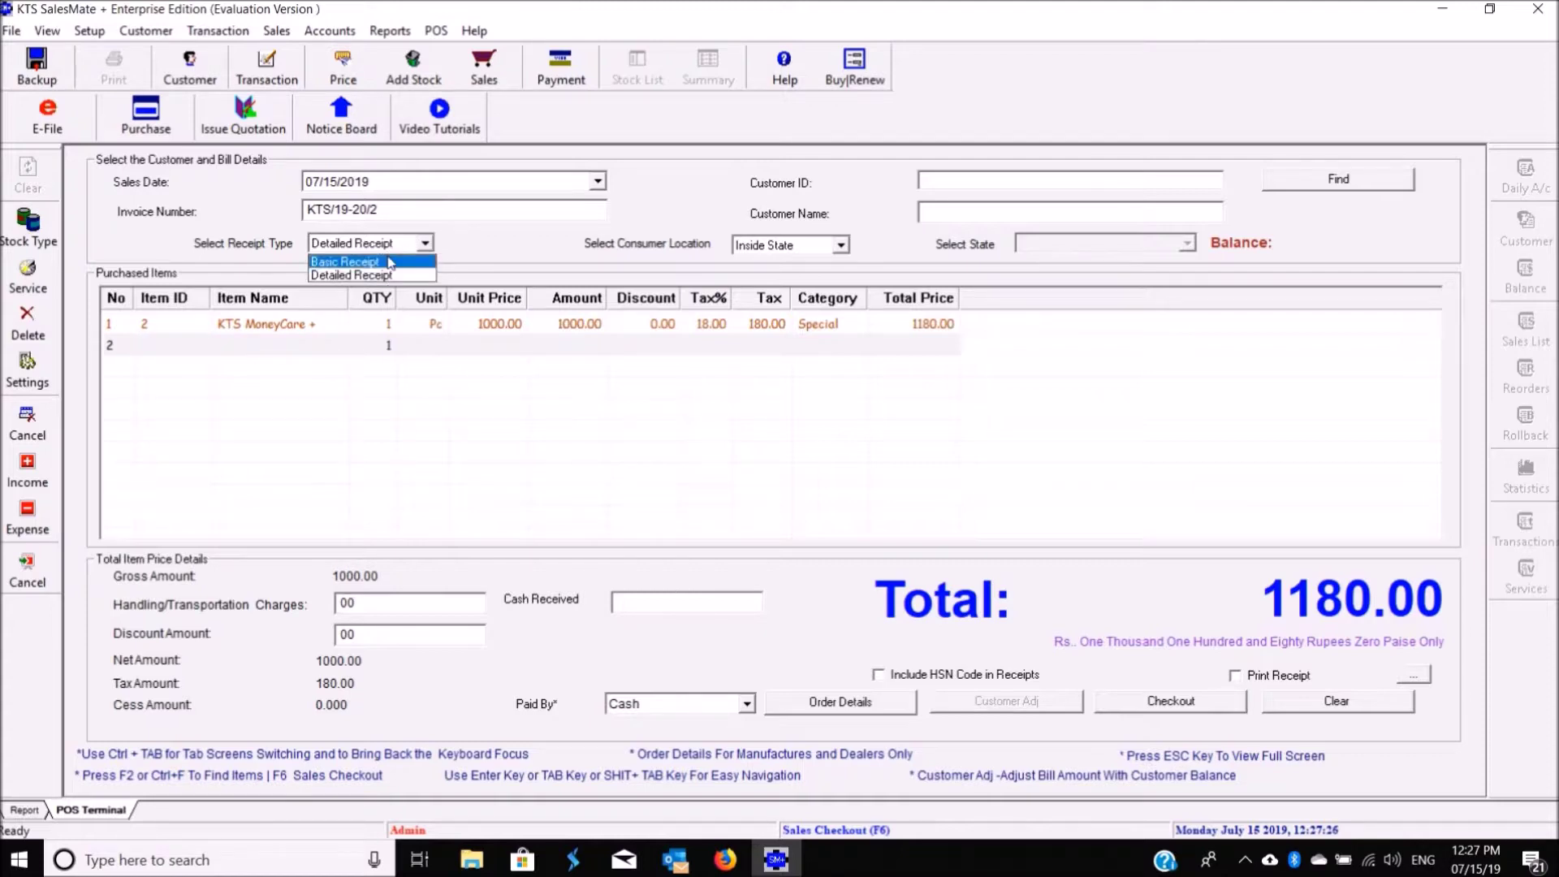
left_click(391, 261)
left_click(1117, 707)
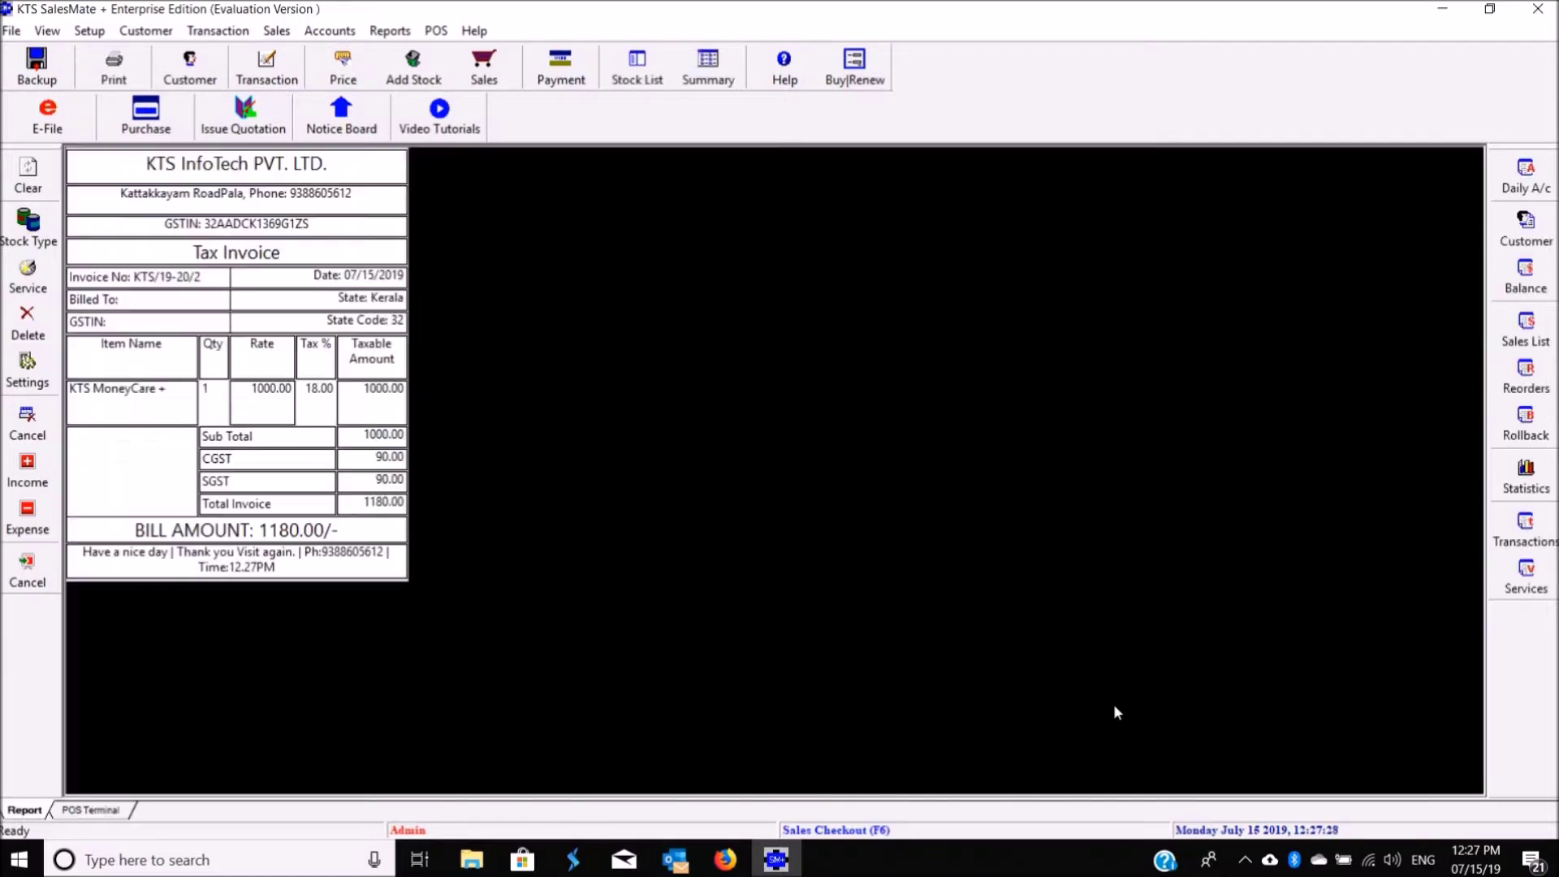
left_click(102, 808)
left_click(23, 810)
Step: Enter customer ID 1 and item IDs 1, 1 and 2 on a new sale
left_click(114, 811)
left_click(1097, 188)
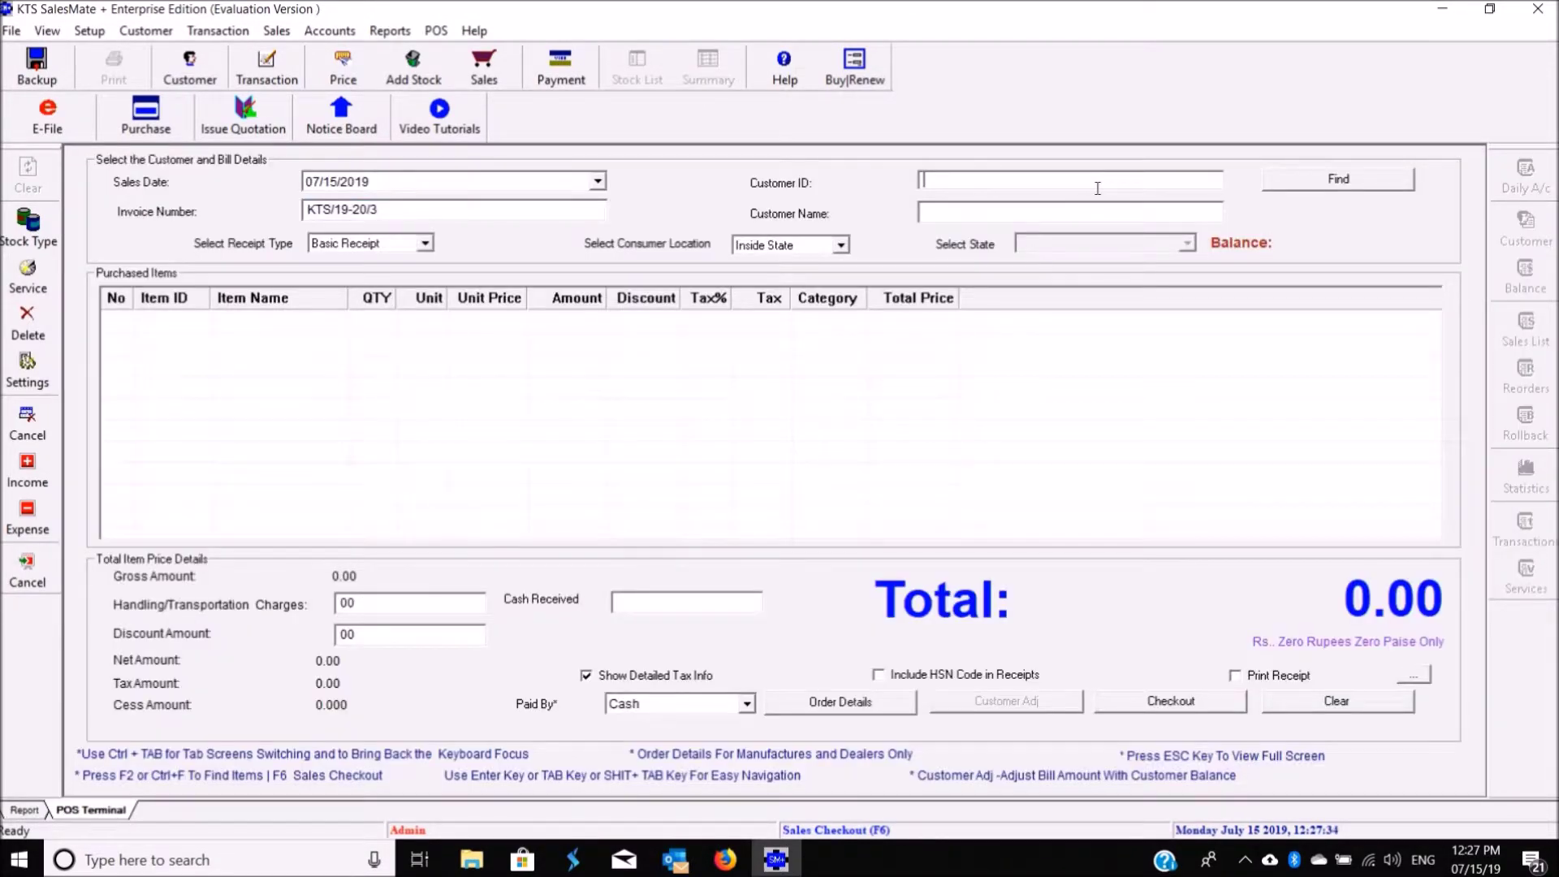
type("1")
key("Return")
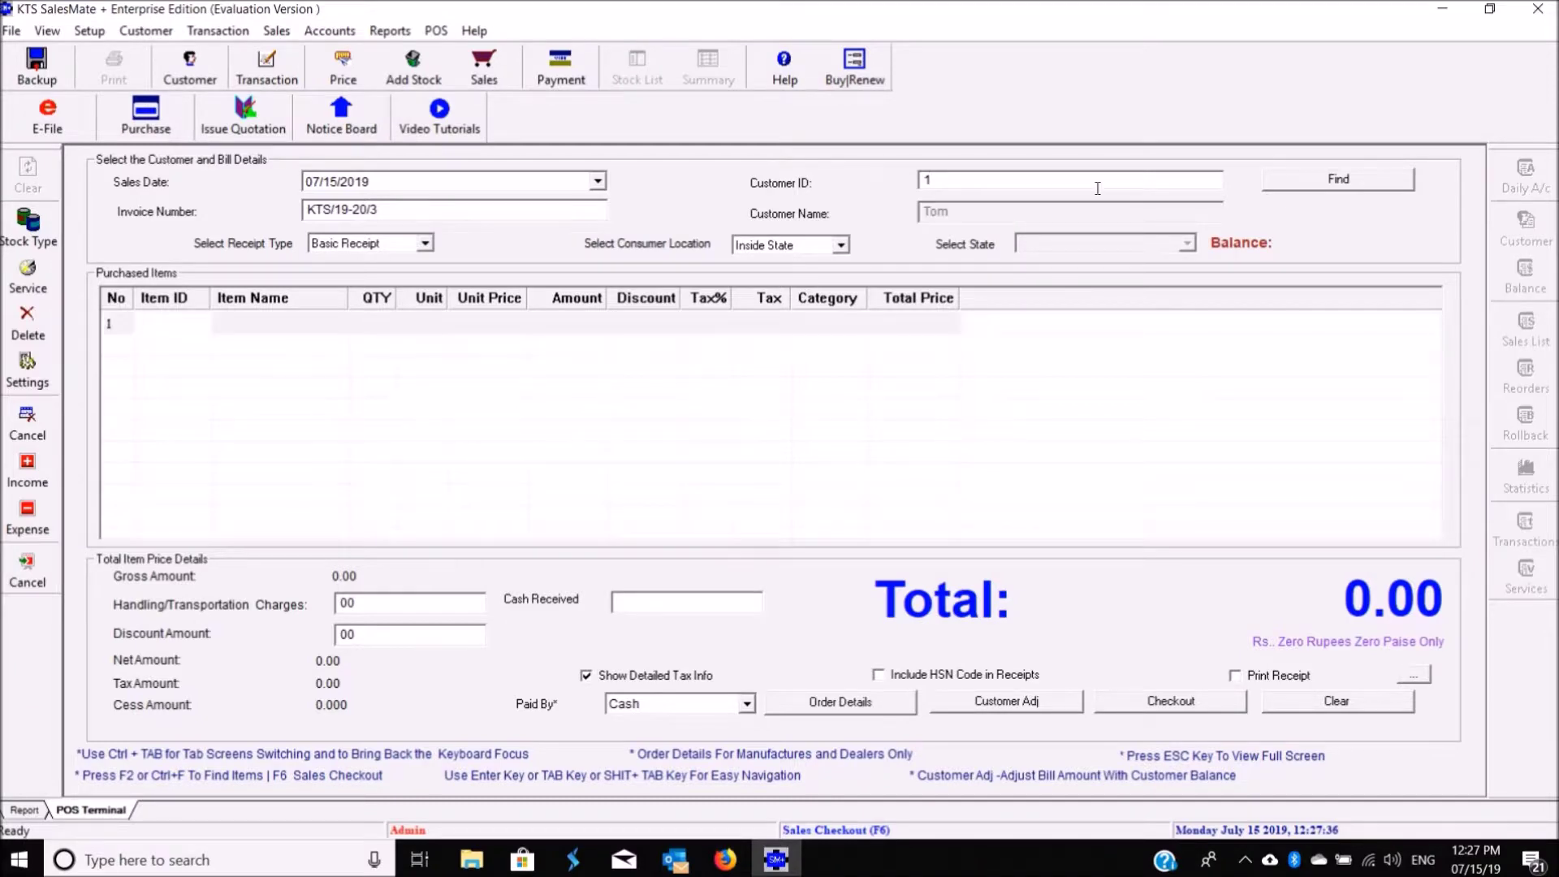
type("1")
key("Return")
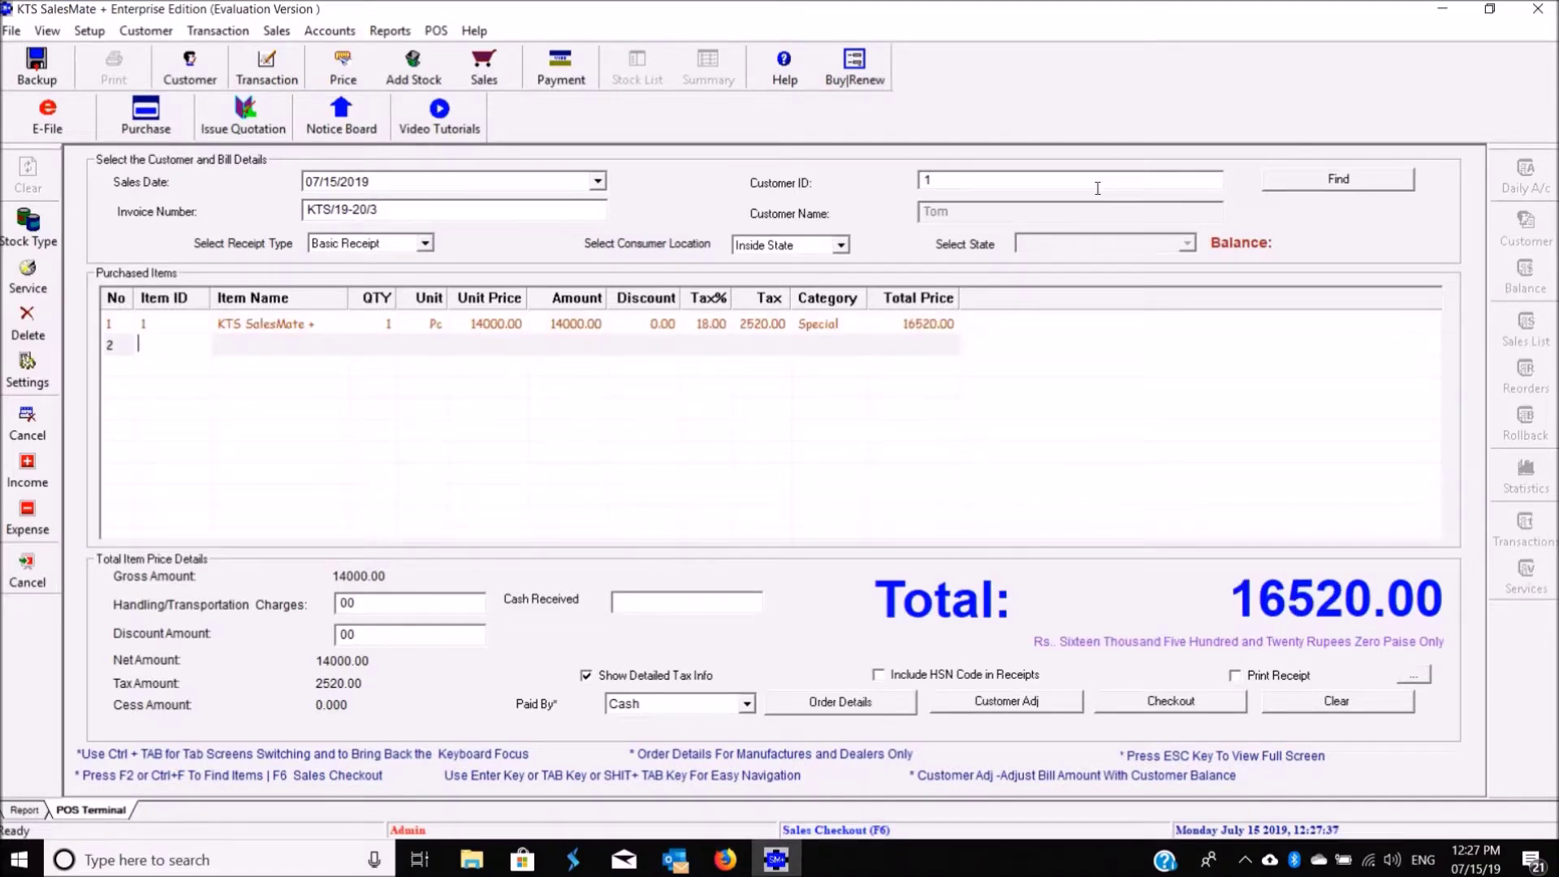
key("Return")
type("2")
key("Return")
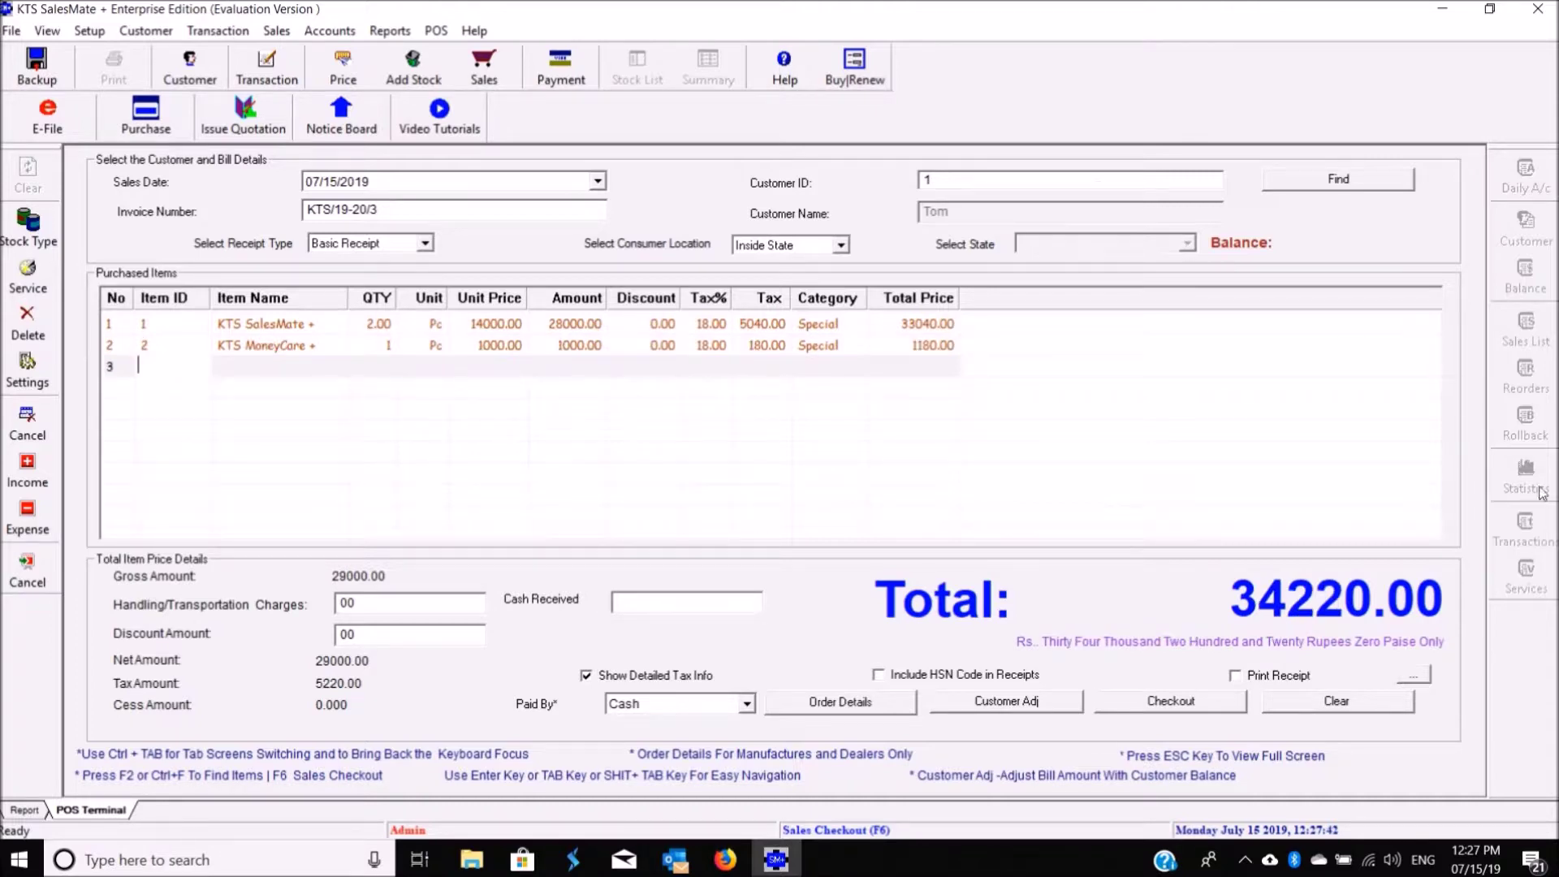
Step: Check out the 34220.00 invoice KTS/19-20/3 and begin the next sale's customer entry
left_click(1173, 707)
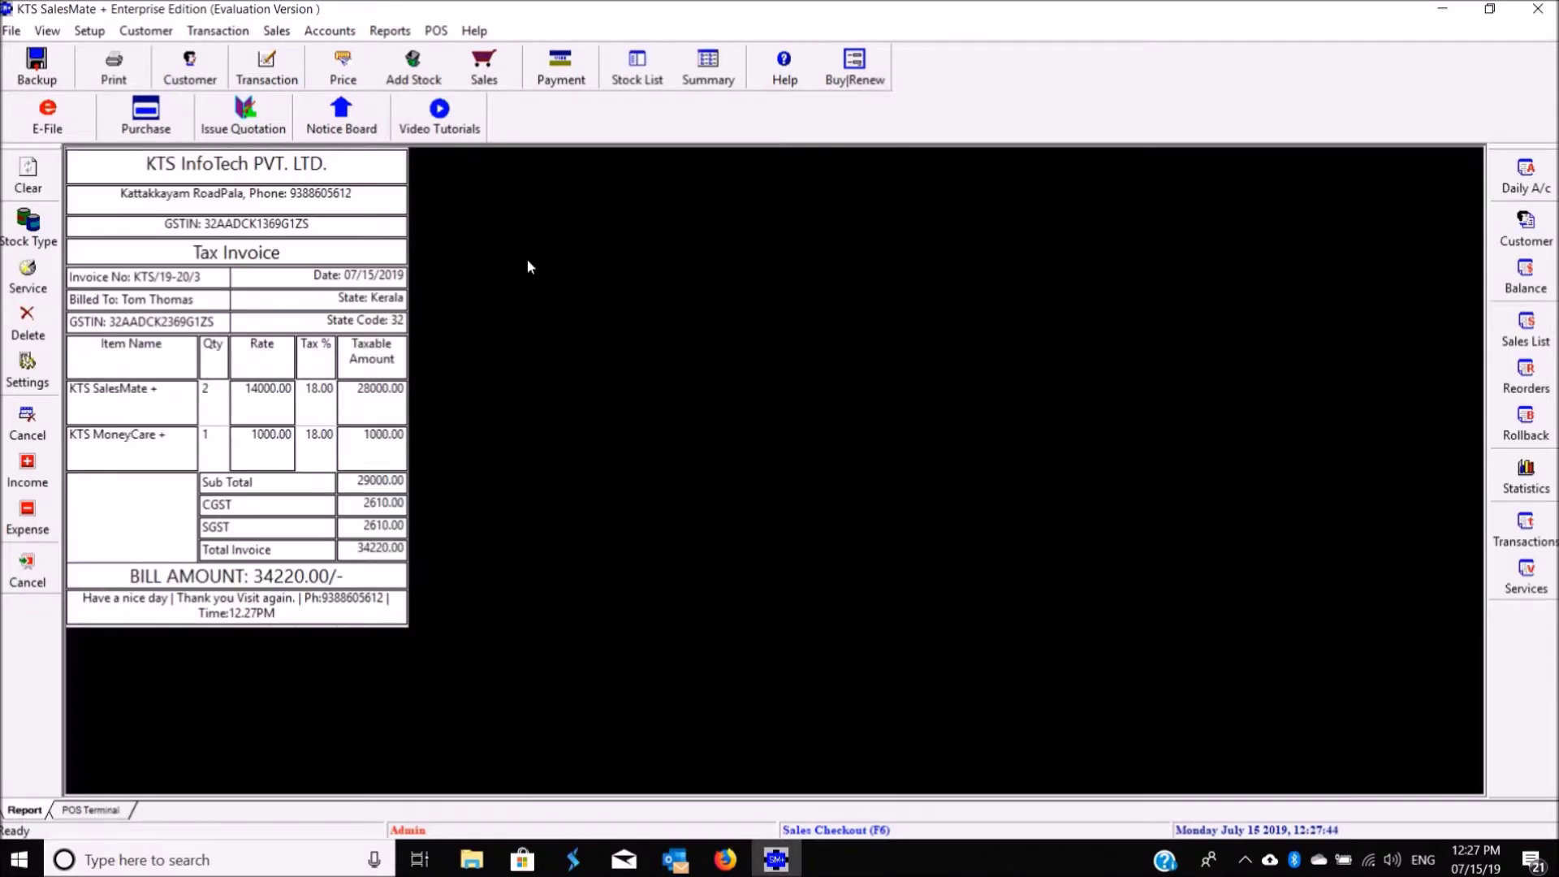
left_click(90, 810)
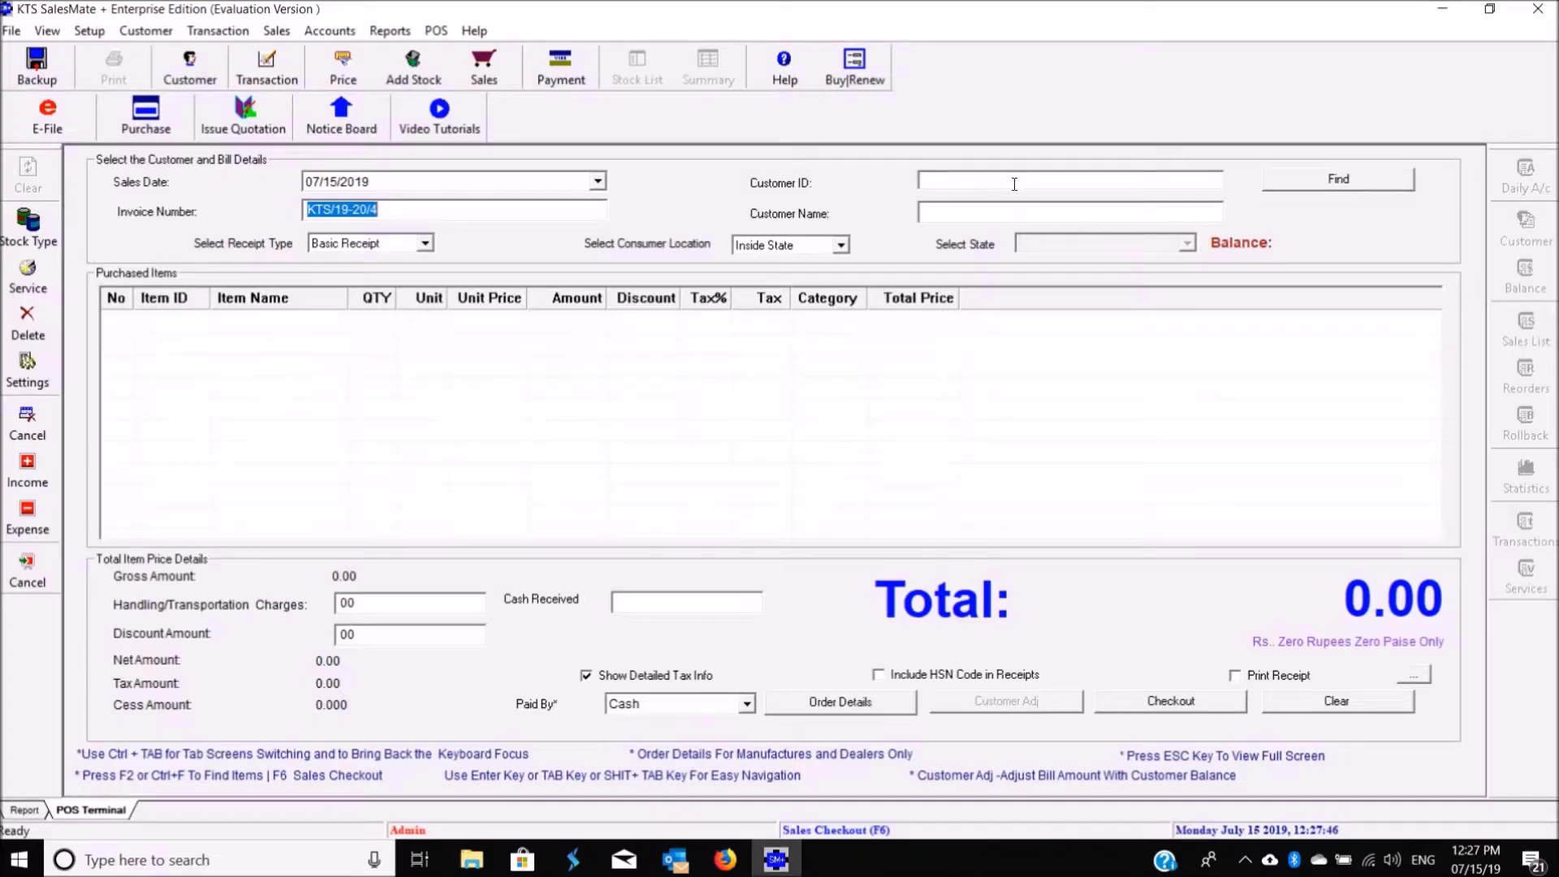
left_click(1012, 181)
Step: Load customer 2, Adams Enterprises, and add KTS SalesMate + from the stock list
key("Return")
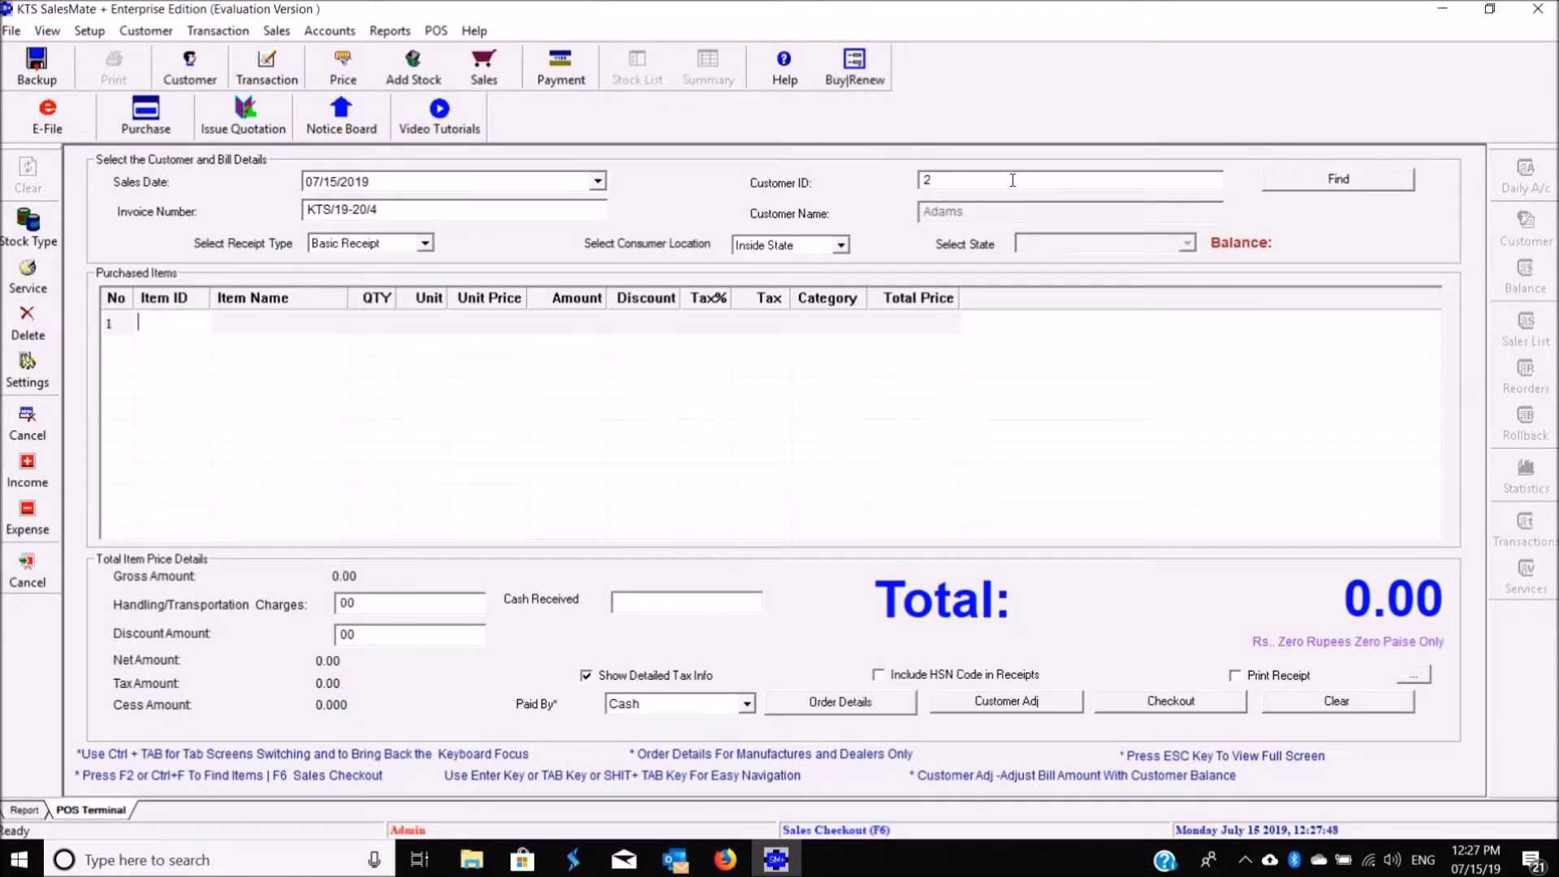
right_click(327, 319)
left_click(361, 346)
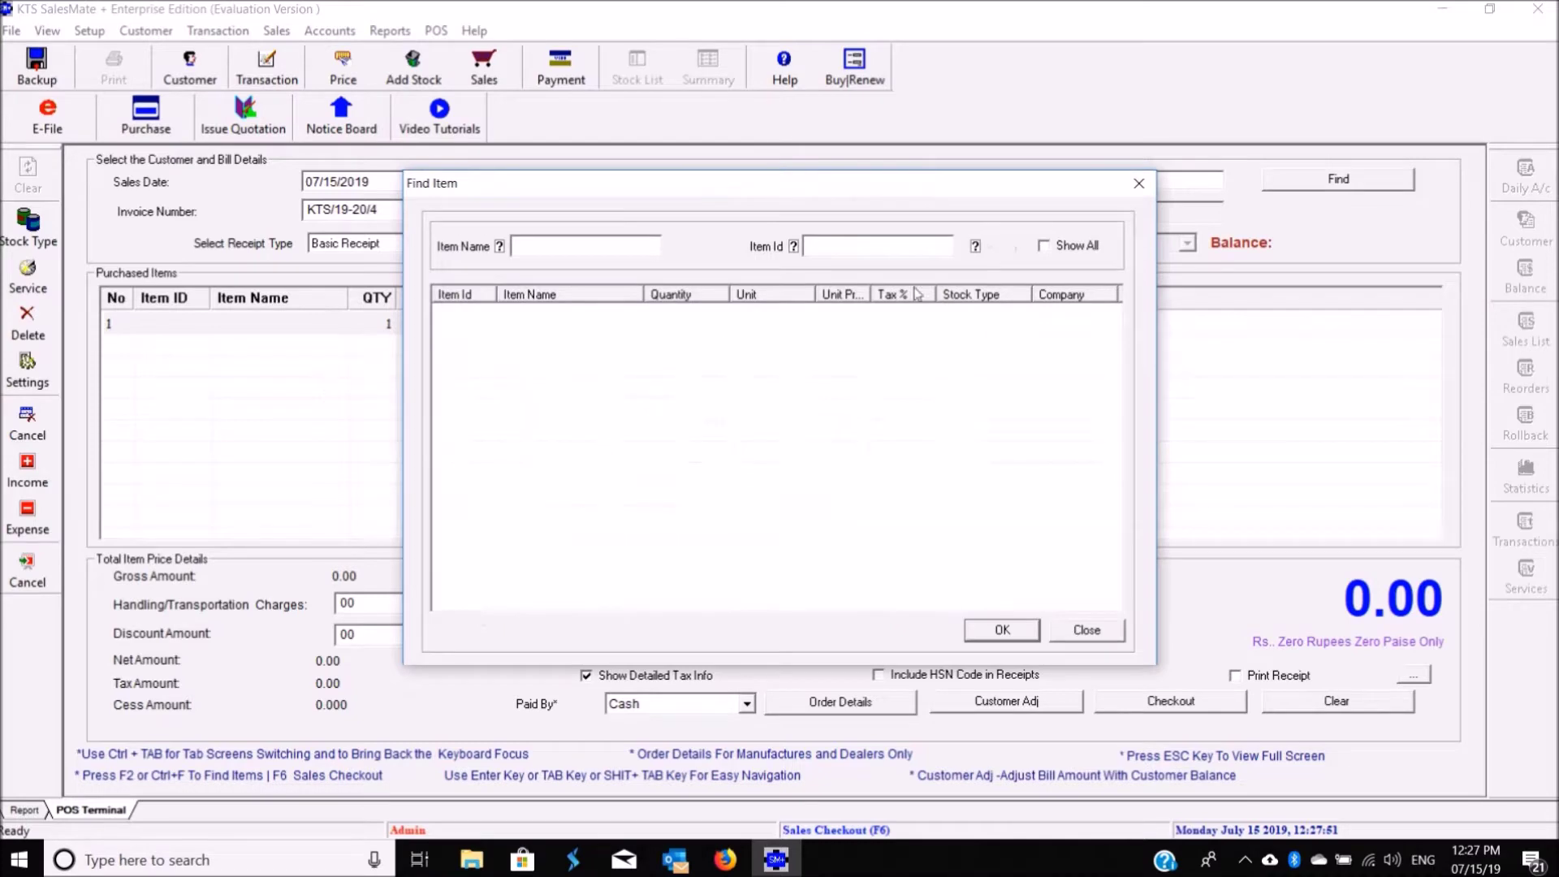
left_click(1077, 247)
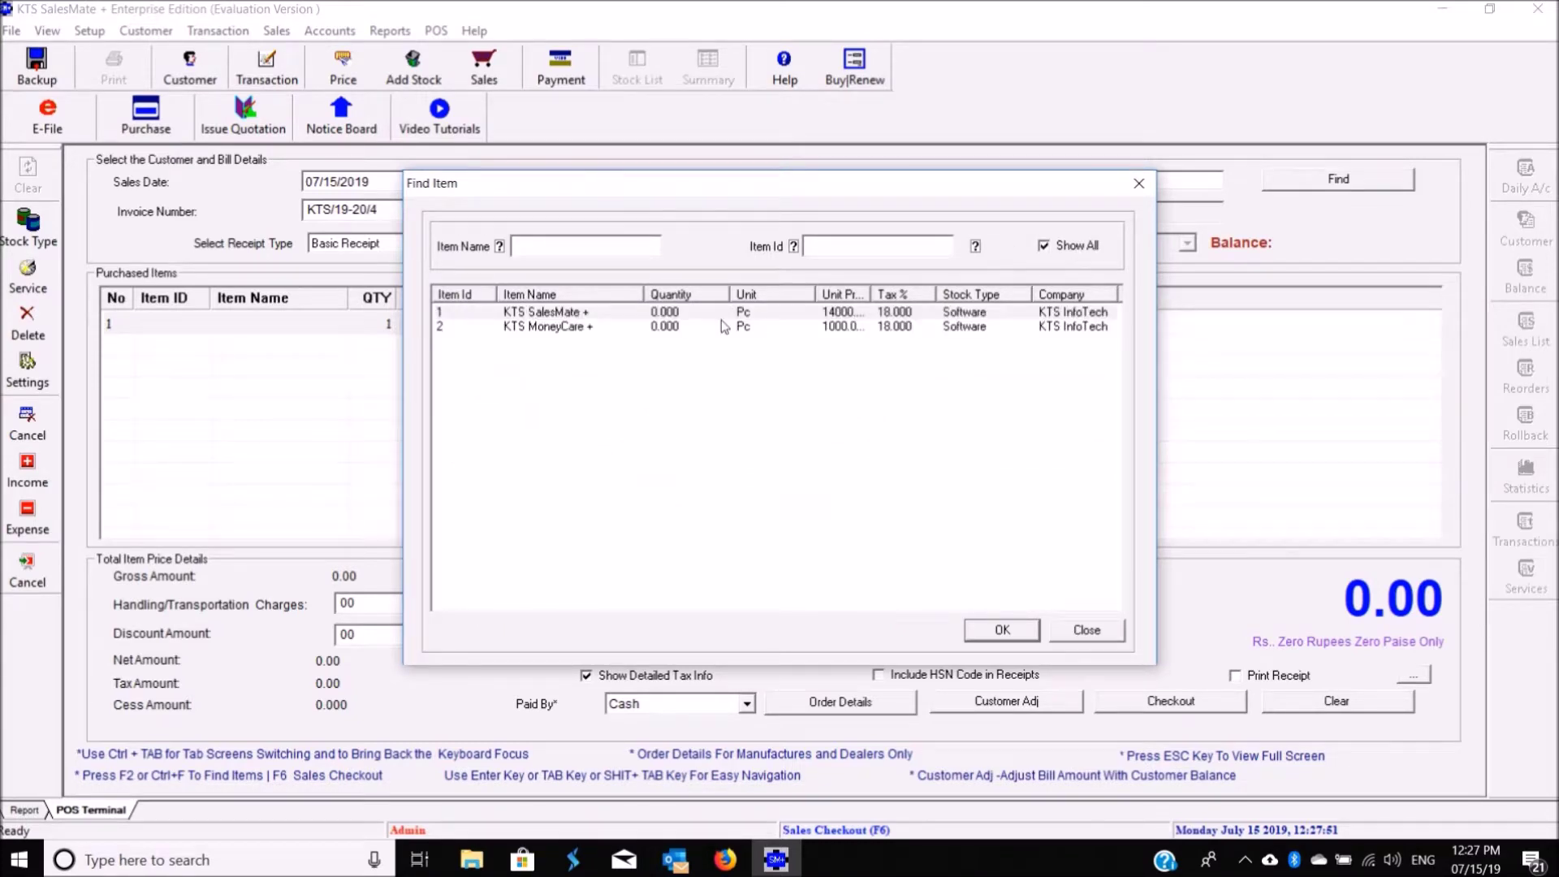
double_click(611, 313)
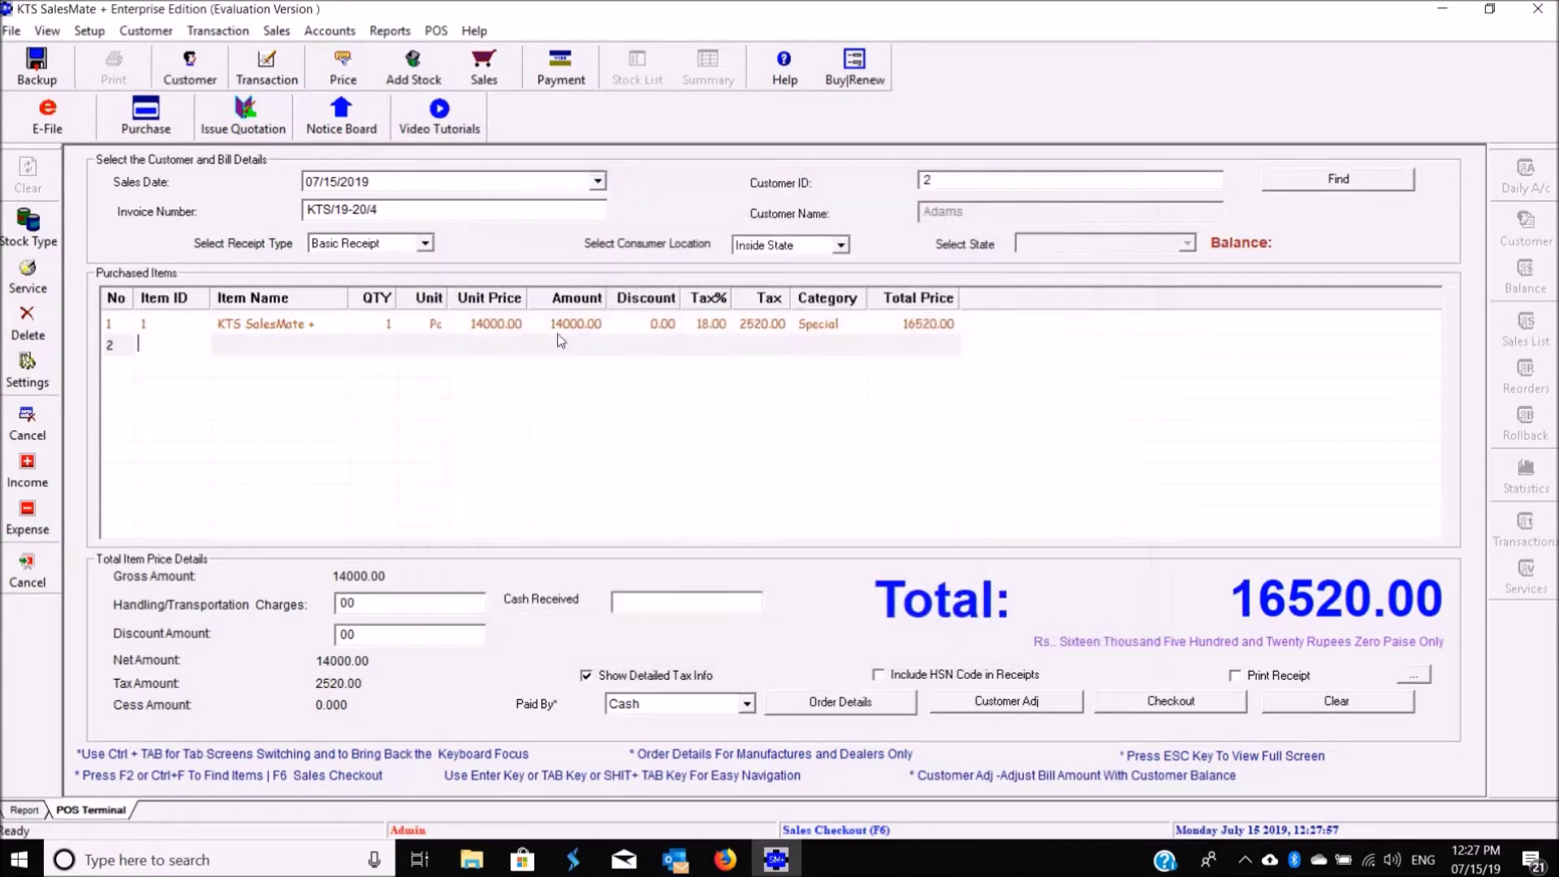
Step: Change the KTS SalesMate + quantity to 2 and enable Print Receipt
left_click(387, 322)
left_click(389, 322)
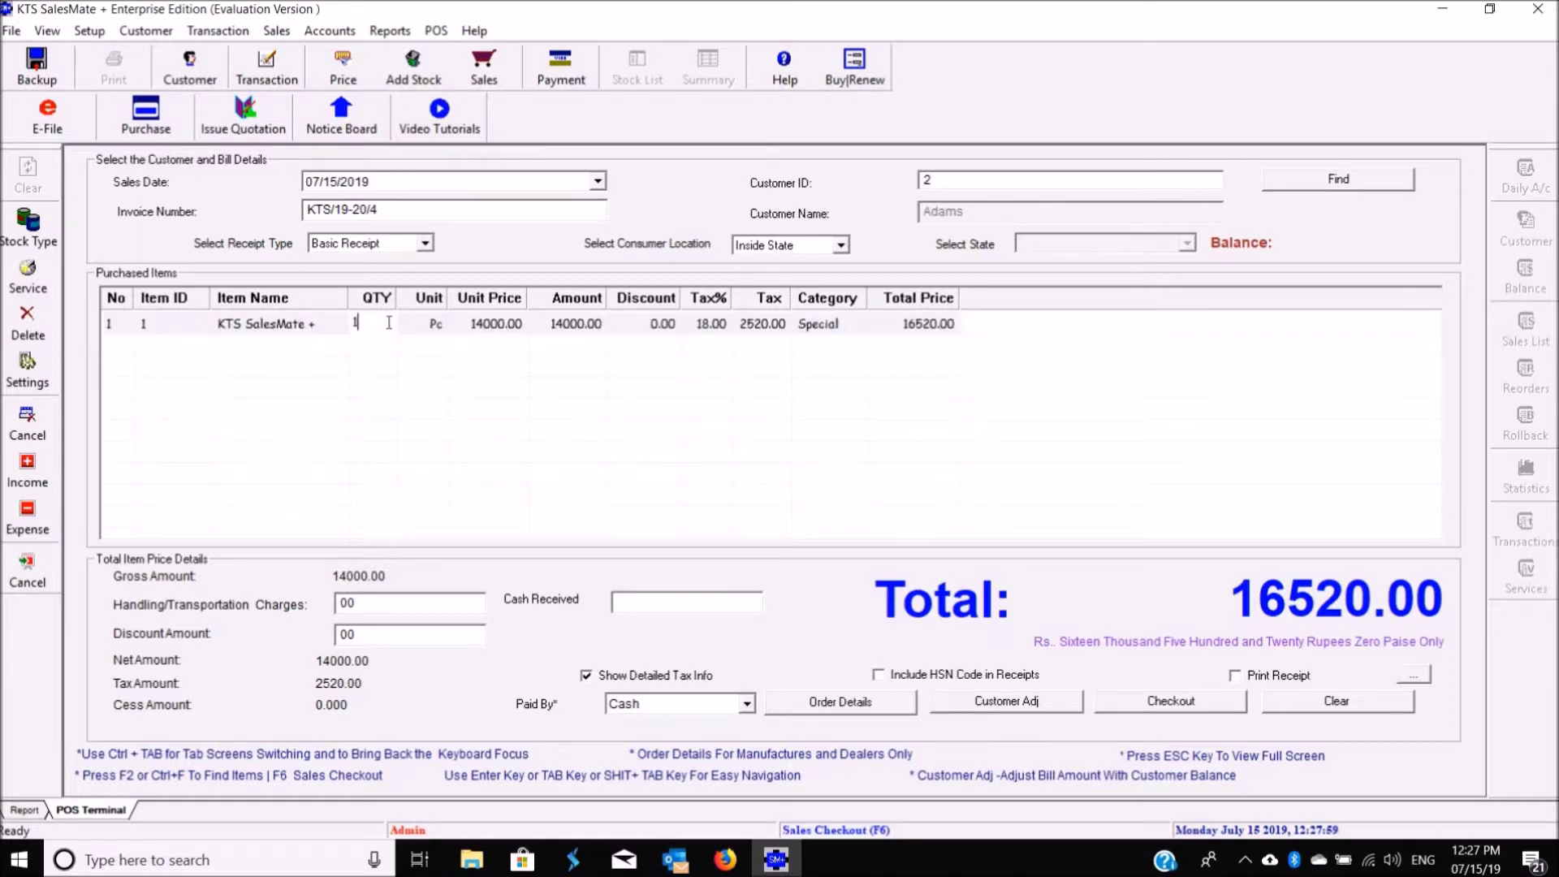
key("BackSpace")
type("2")
key("Return")
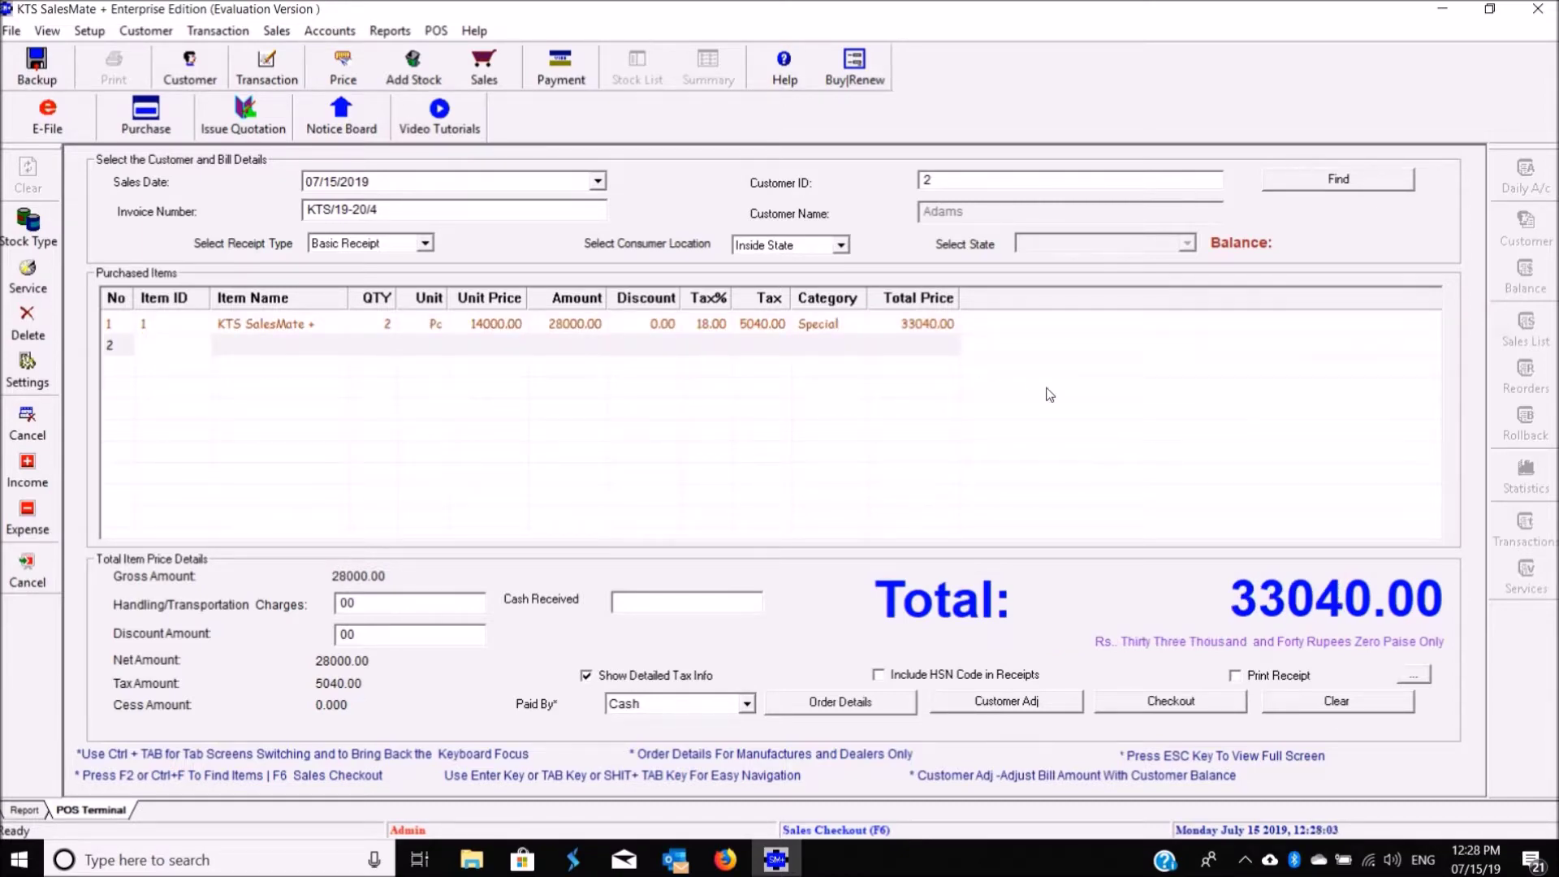
left_click(1258, 679)
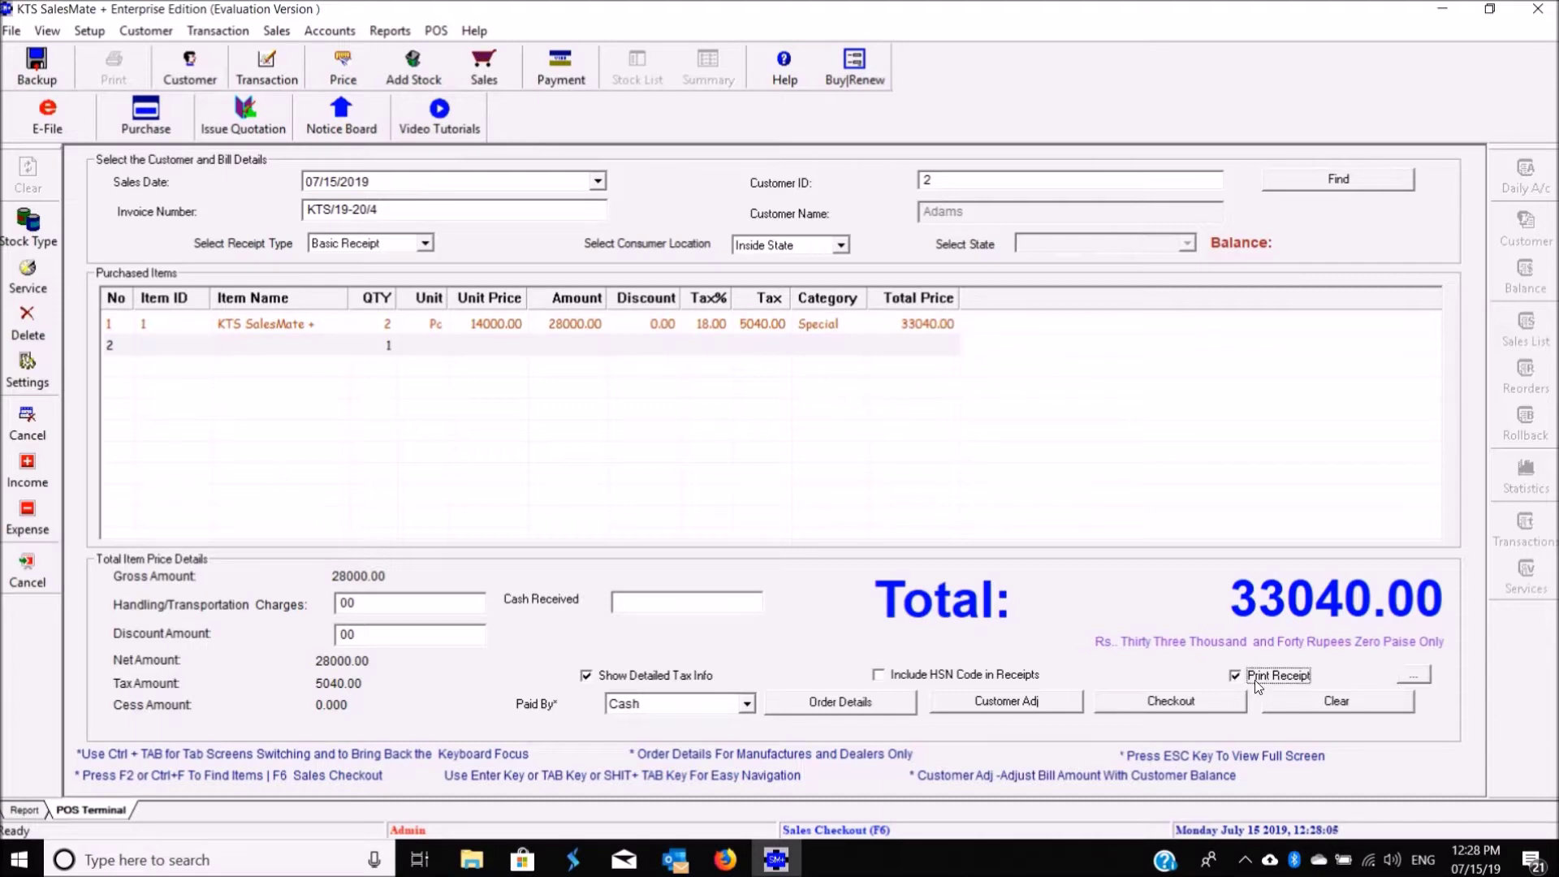
left_click(1414, 675)
Step: Enable the POS printer using Microsoft Print to PDF and save the print settings
left_click(590, 524)
left_click(768, 525)
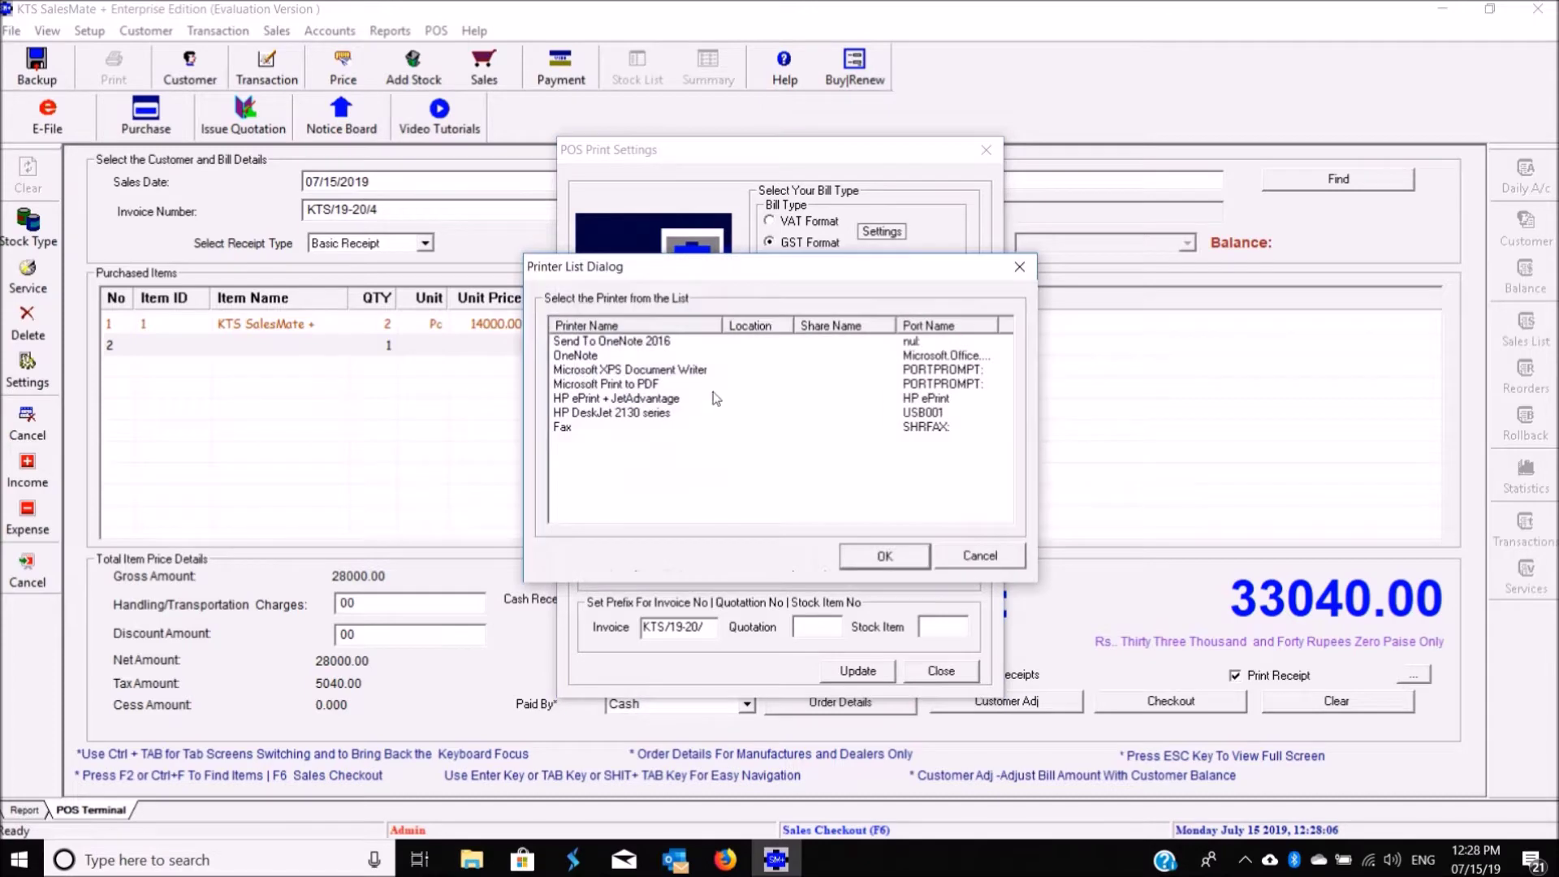
left_click(652, 385)
left_click(884, 557)
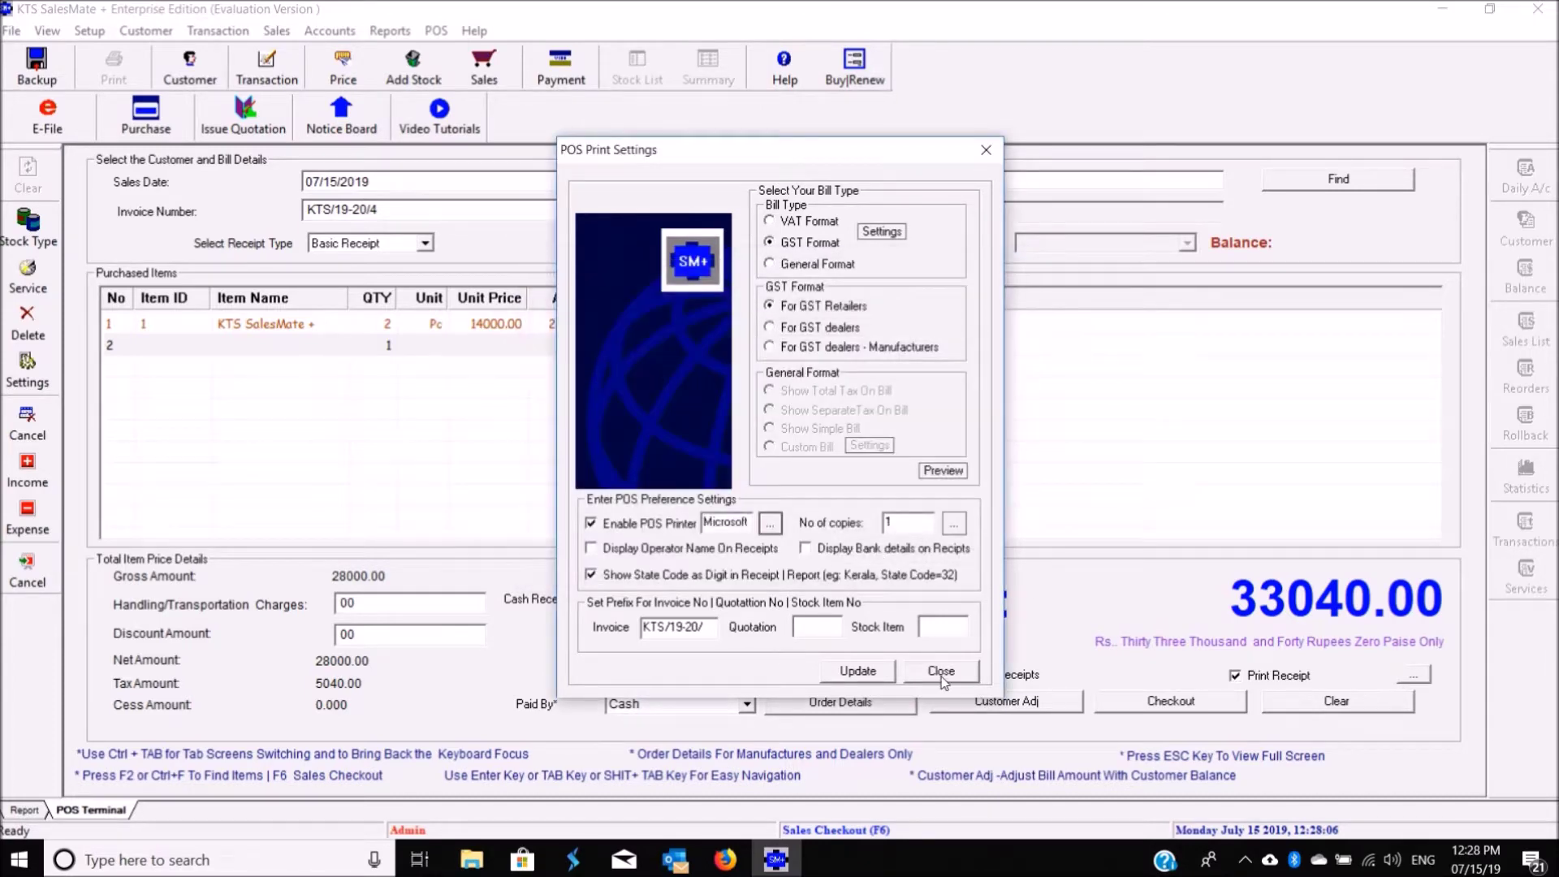
left_click(886, 671)
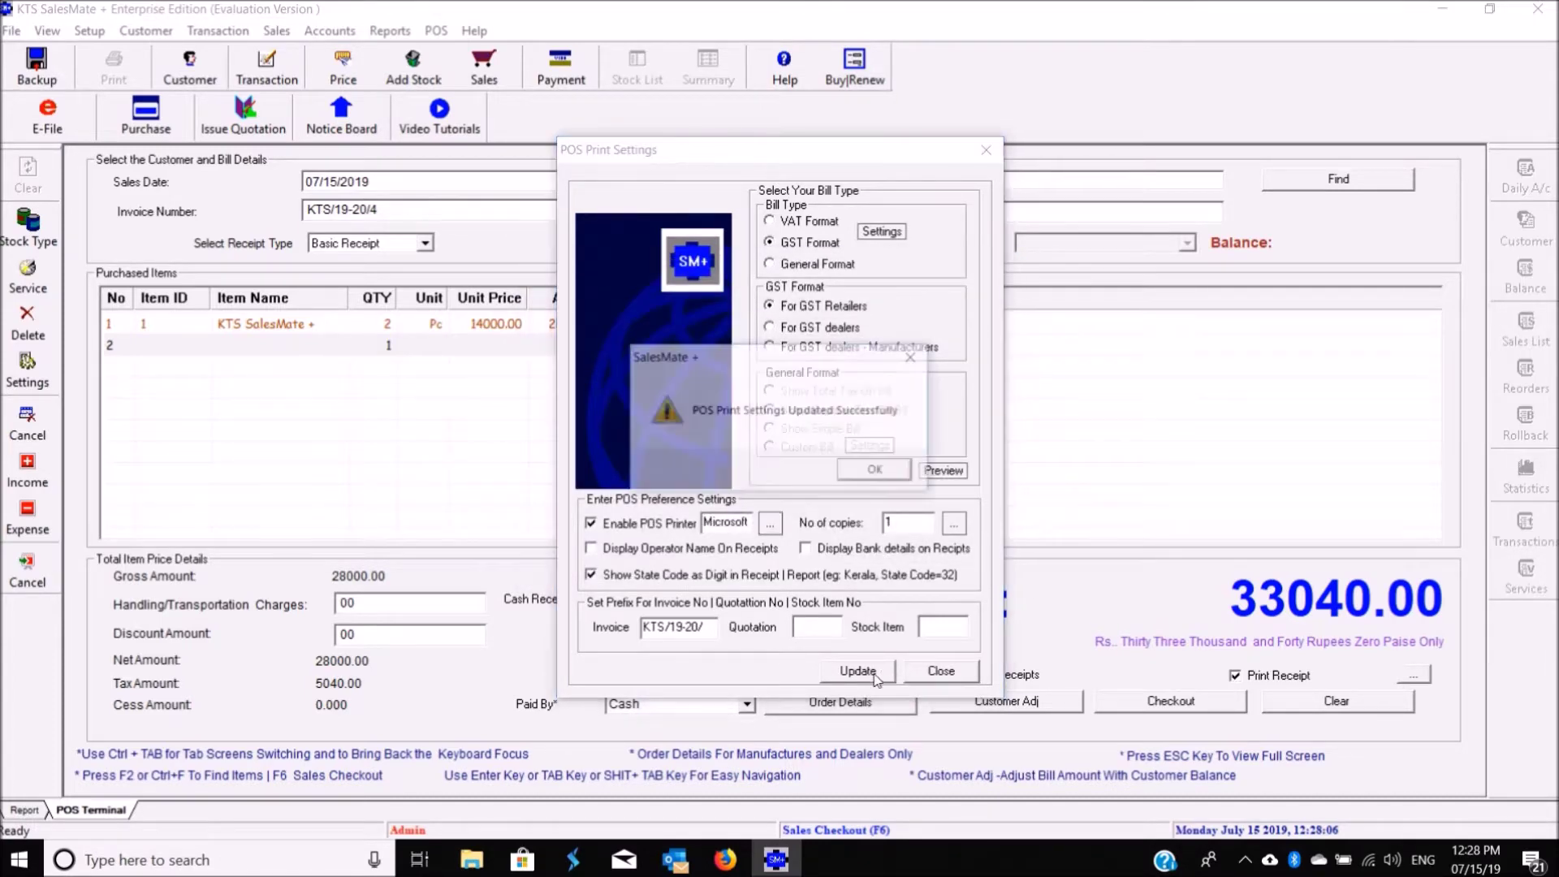
left_click(878, 471)
left_click(922, 672)
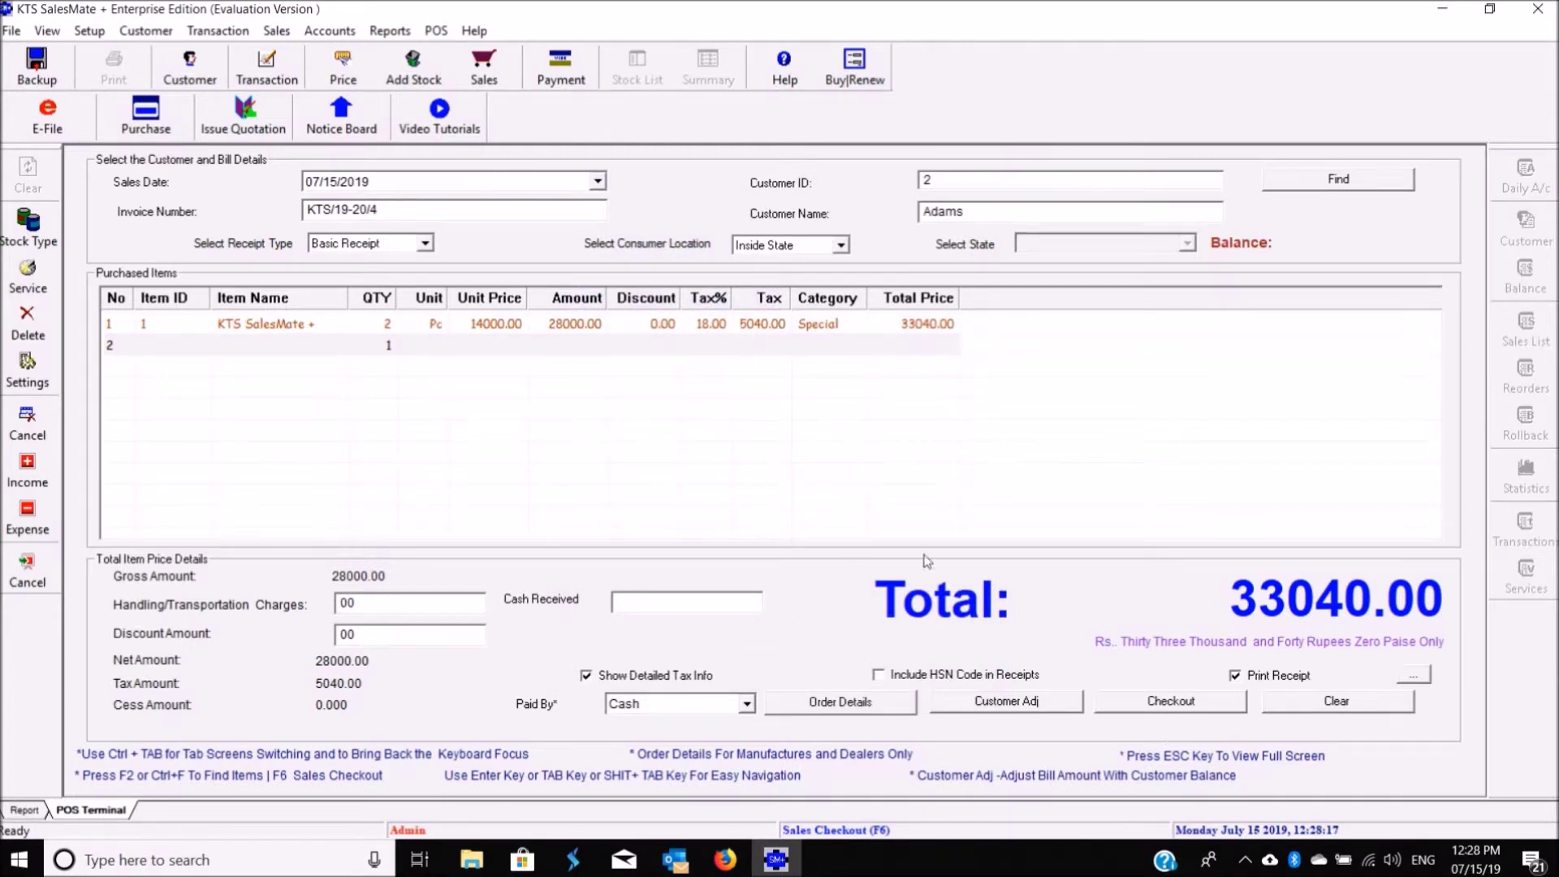
Step: Set the receipt type to Detailed Receipt and check out the 33040.00 sale
left_click(383, 248)
left_click(370, 275)
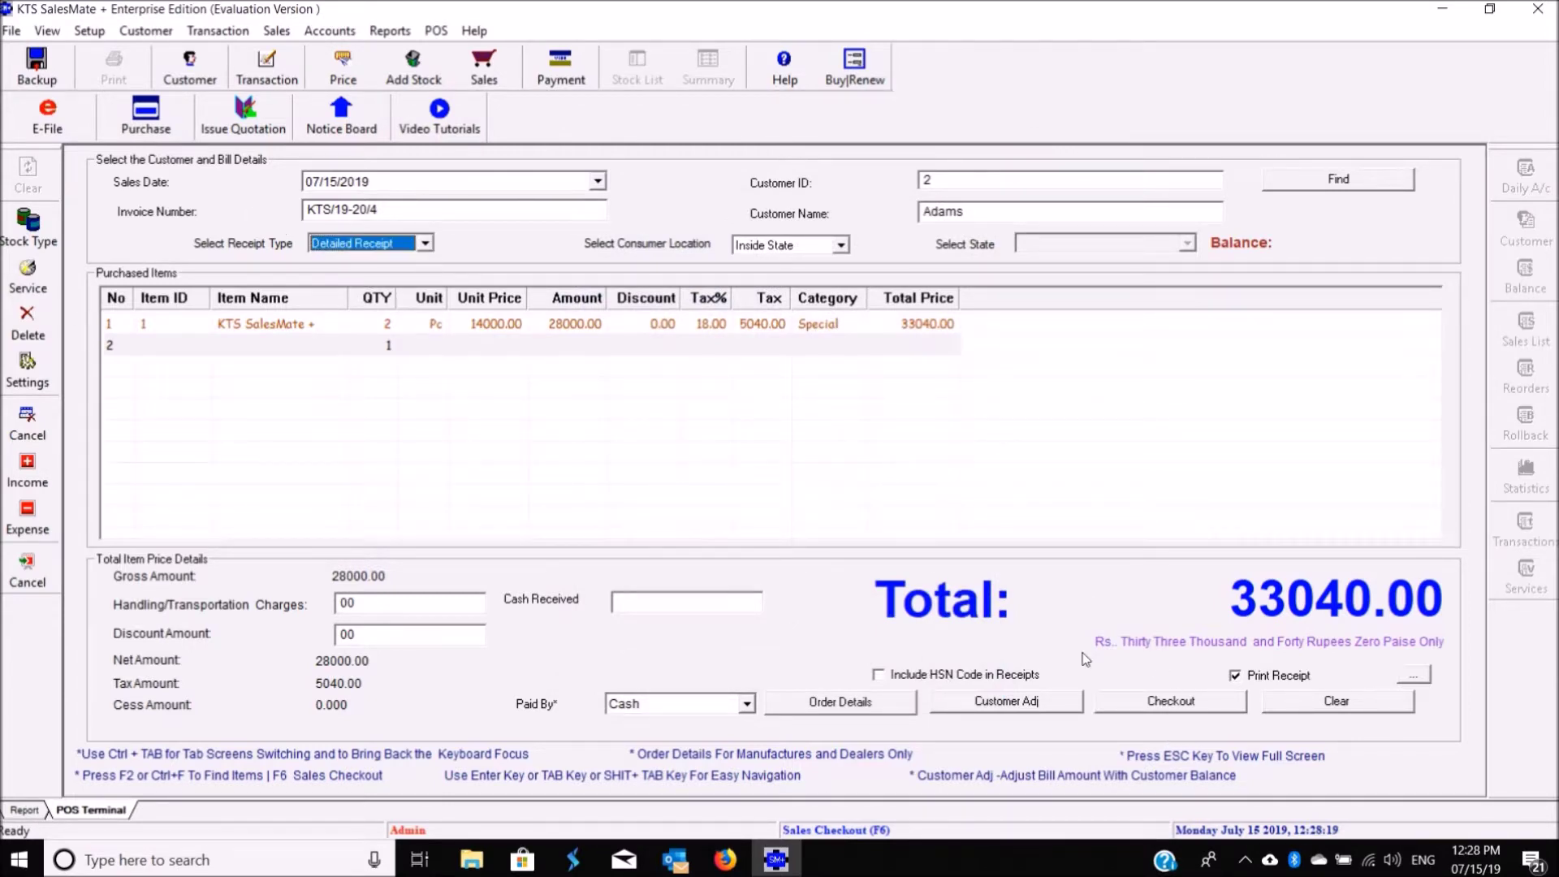
left_click(1142, 703)
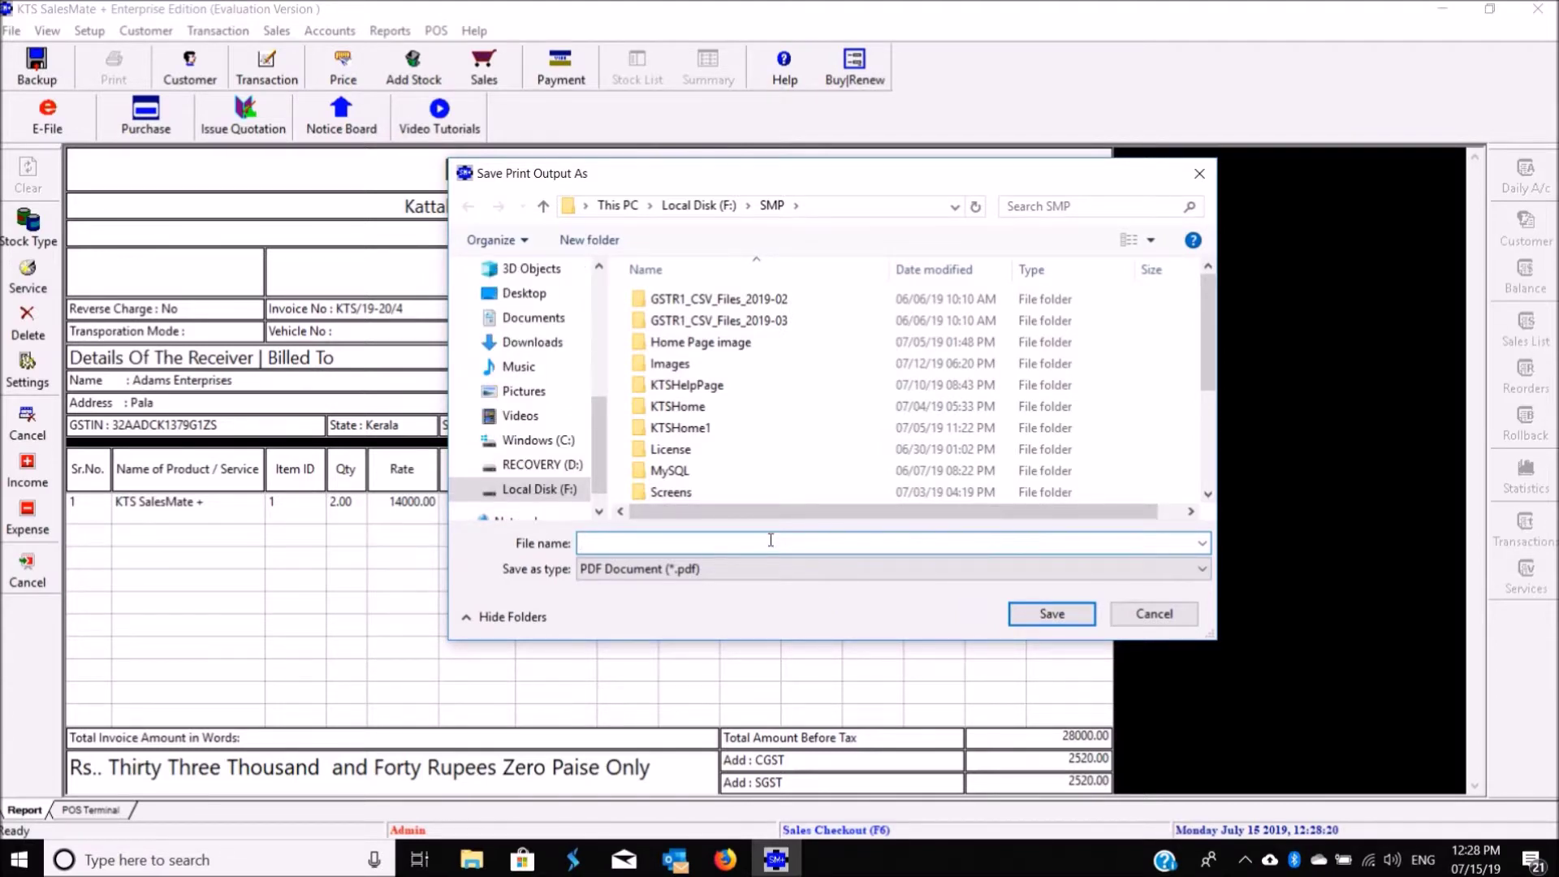
Step: Save the print output as the PDF Detailoed_Invoice_Adams in the SMP folder
type("Detailoed ")
type("Receipts_Adams")
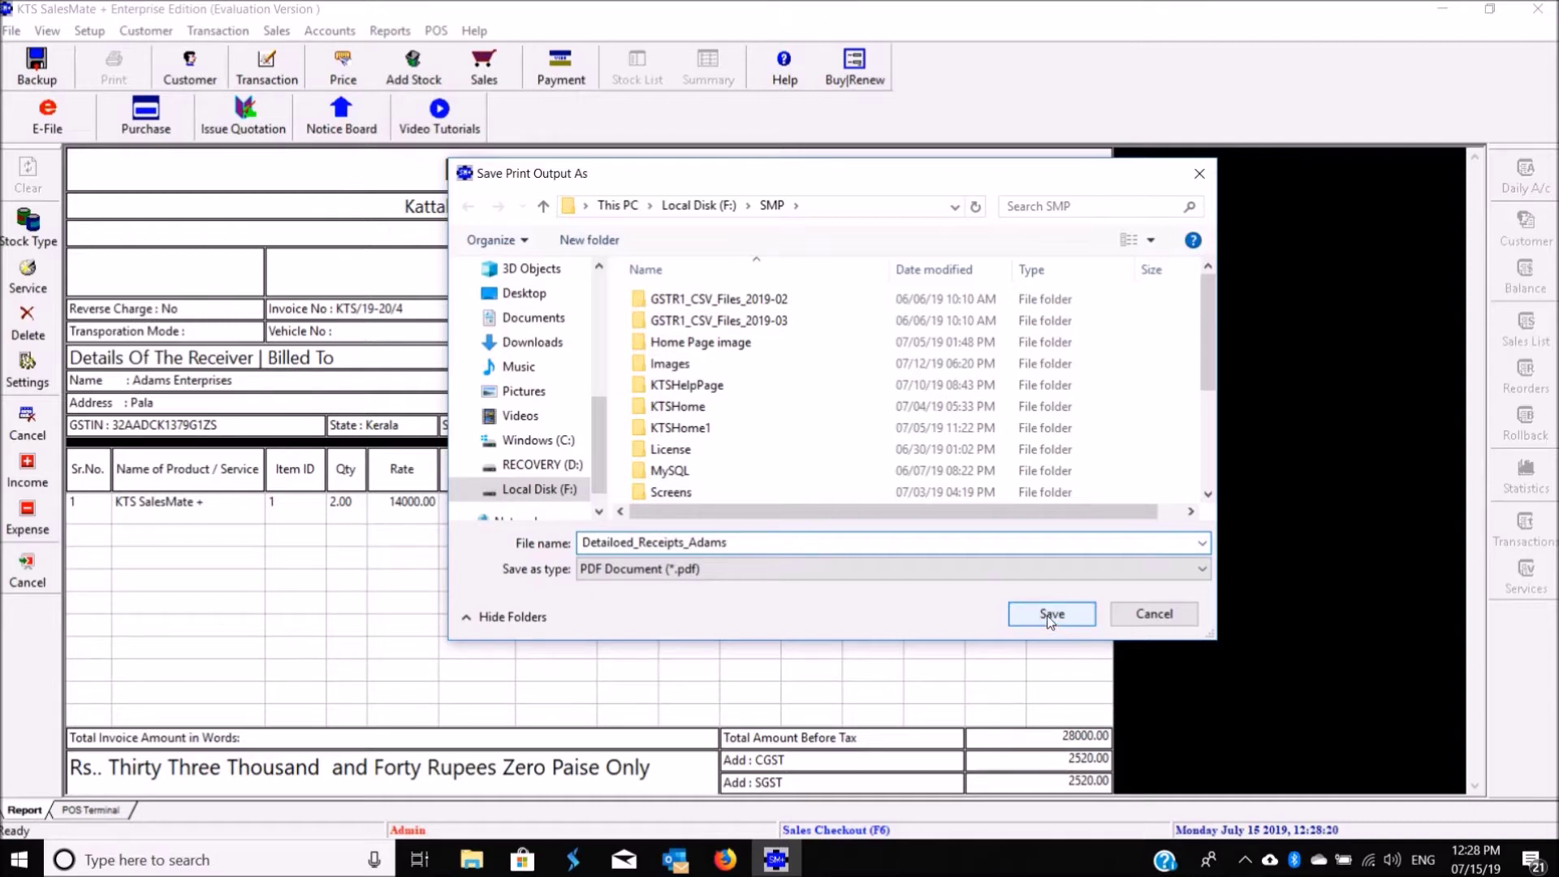
left_click(639, 542)
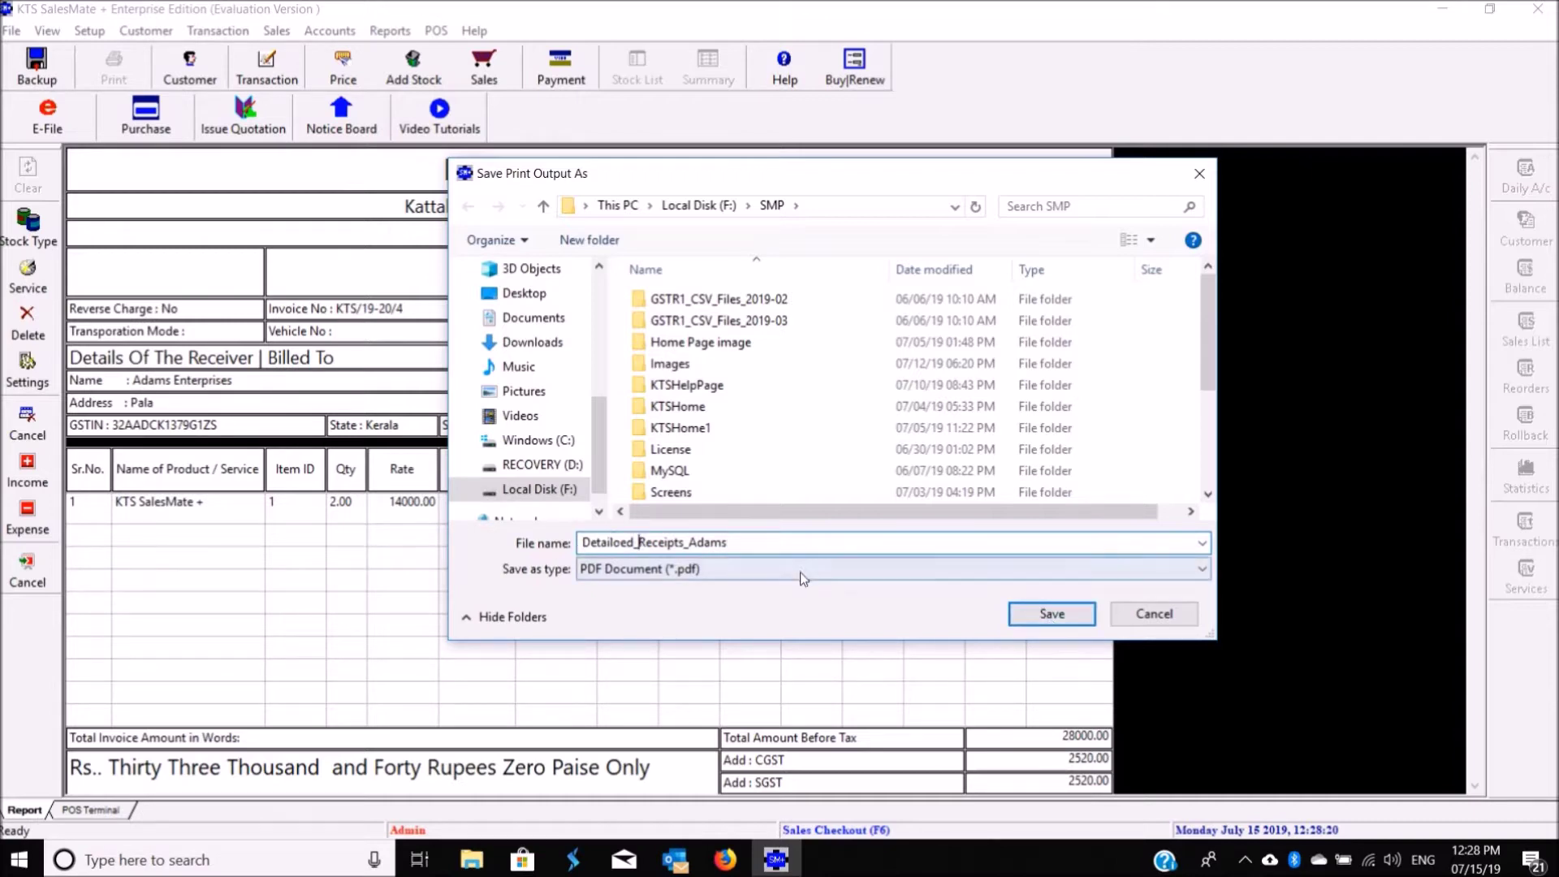
key("shift+Right")
key("shift+Right")
key("shift+Right")
key("shift+Right")
key("shift+Right")
key("shift+Right")
key("shift+Right")
key("shift+Right")
key("shift+Right")
type("Invoice")
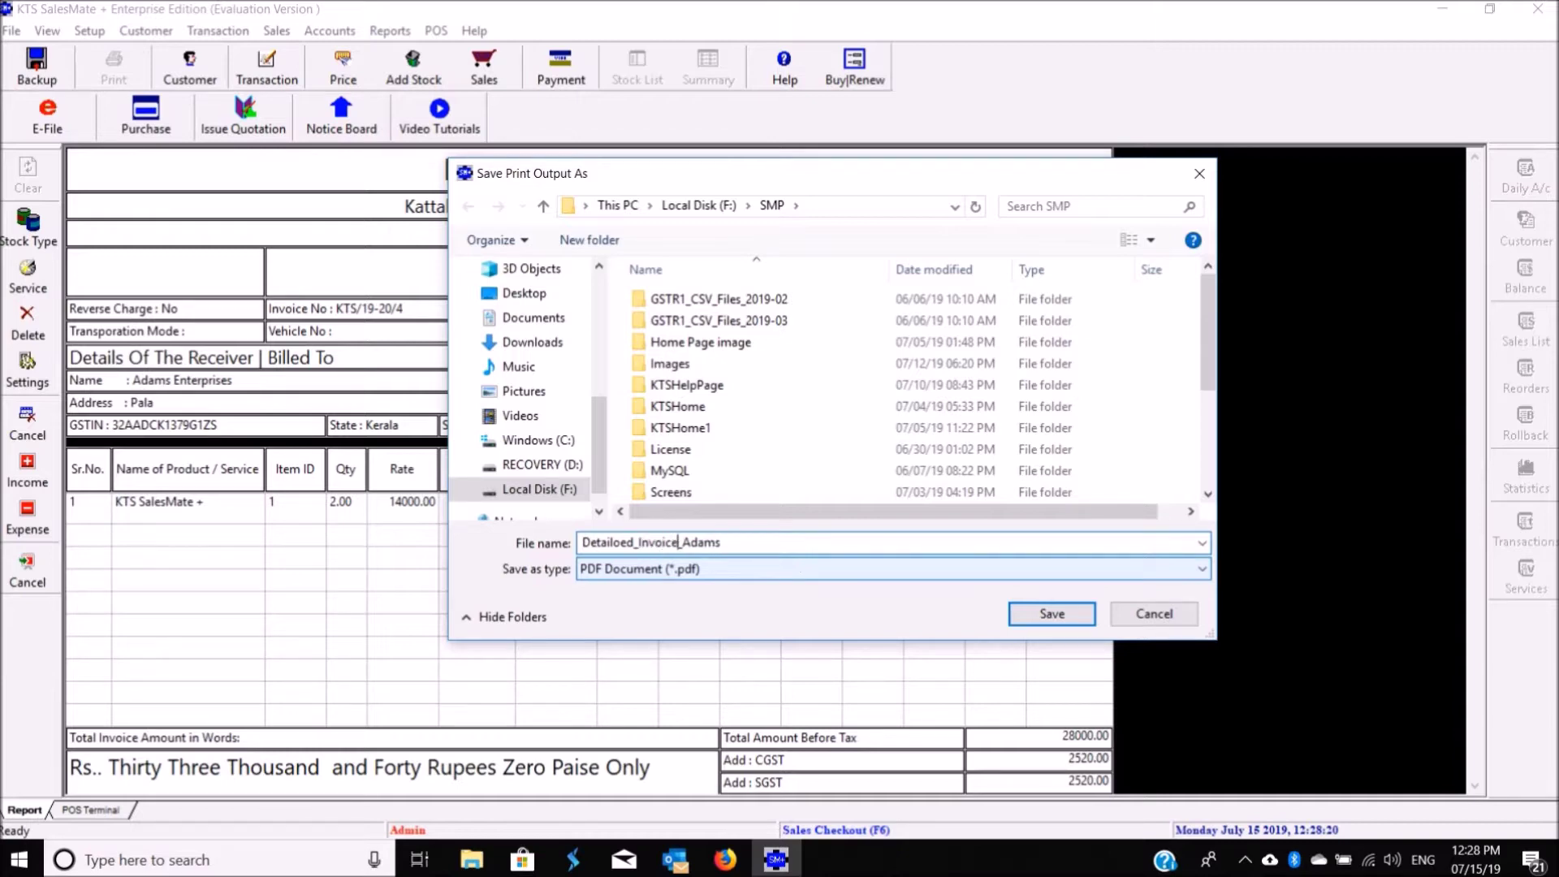
left_click(1020, 617)
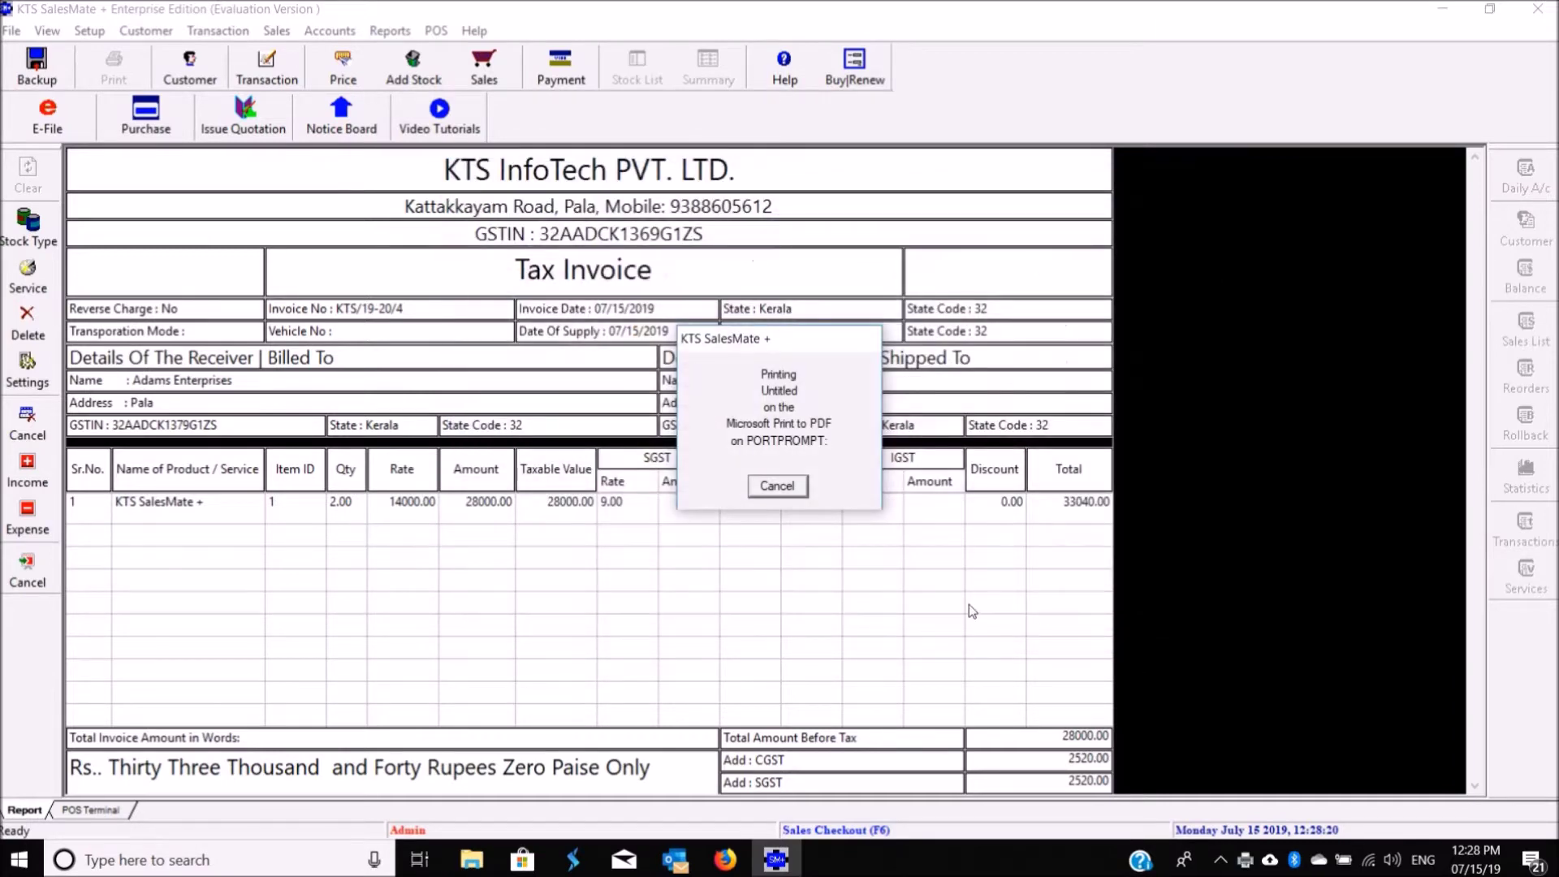
mouse_move(473, 862)
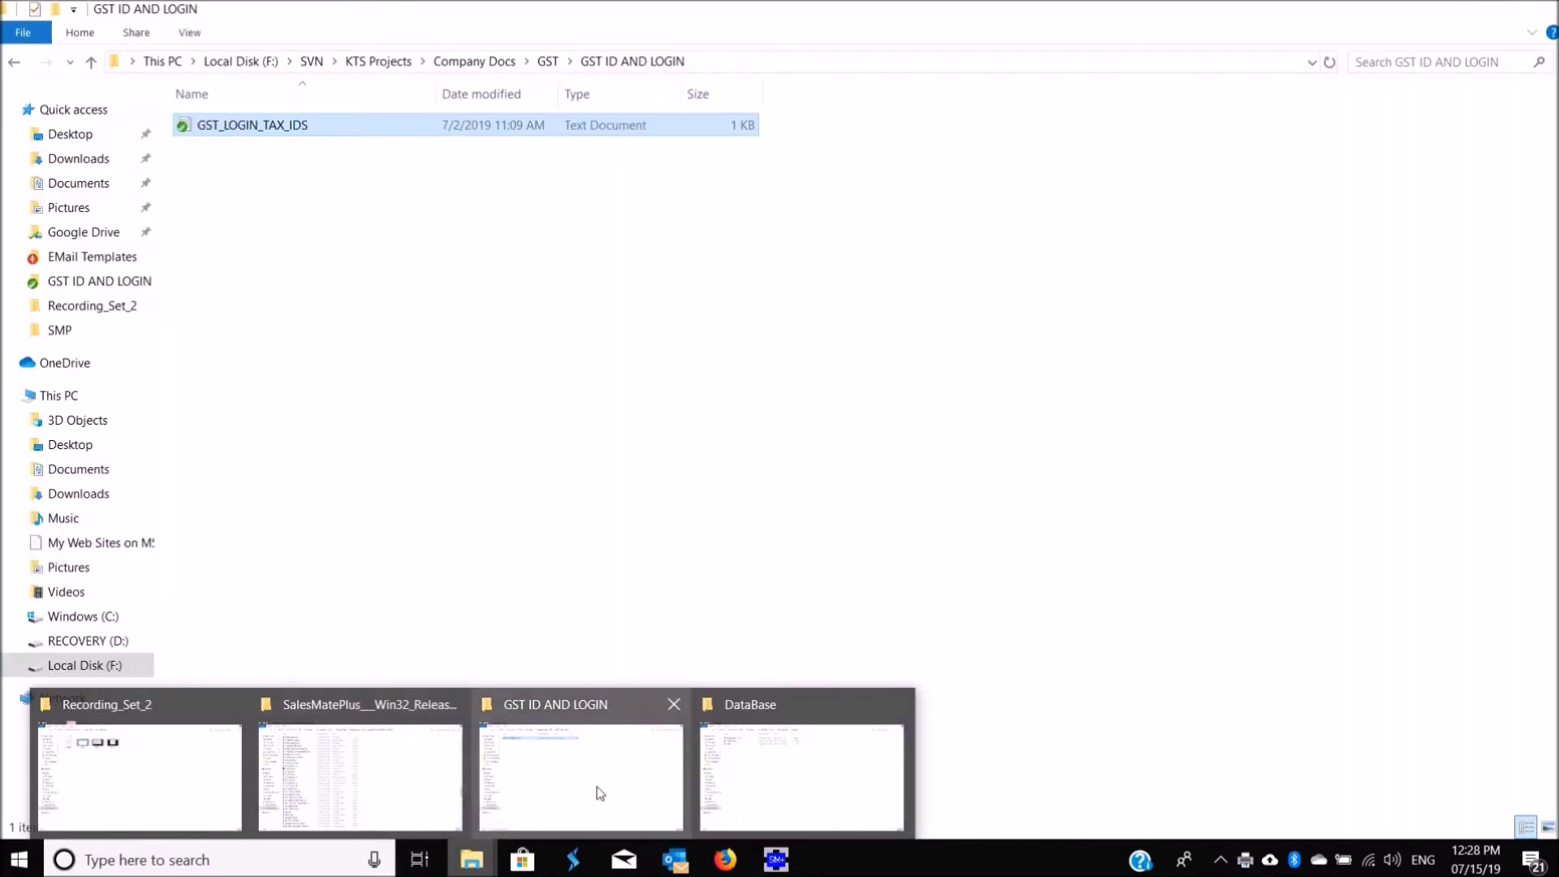
Step: Open Detailoed_Invoice_Adams from Local Disk (F:) > SMP in File Explorer
left_click(598, 792)
left_click(61, 667)
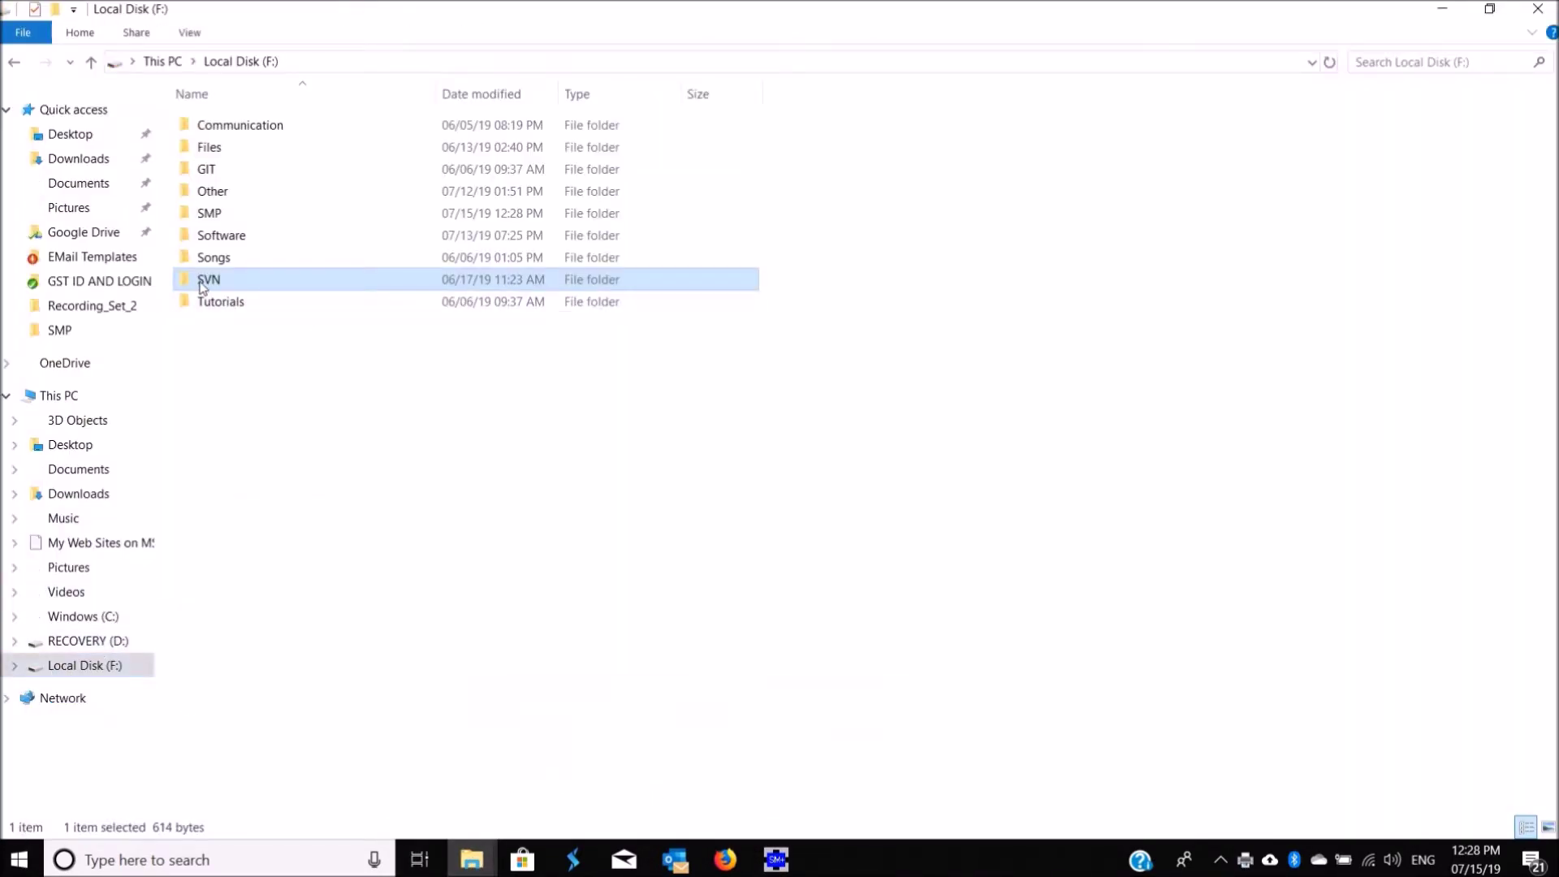
double_click(211, 213)
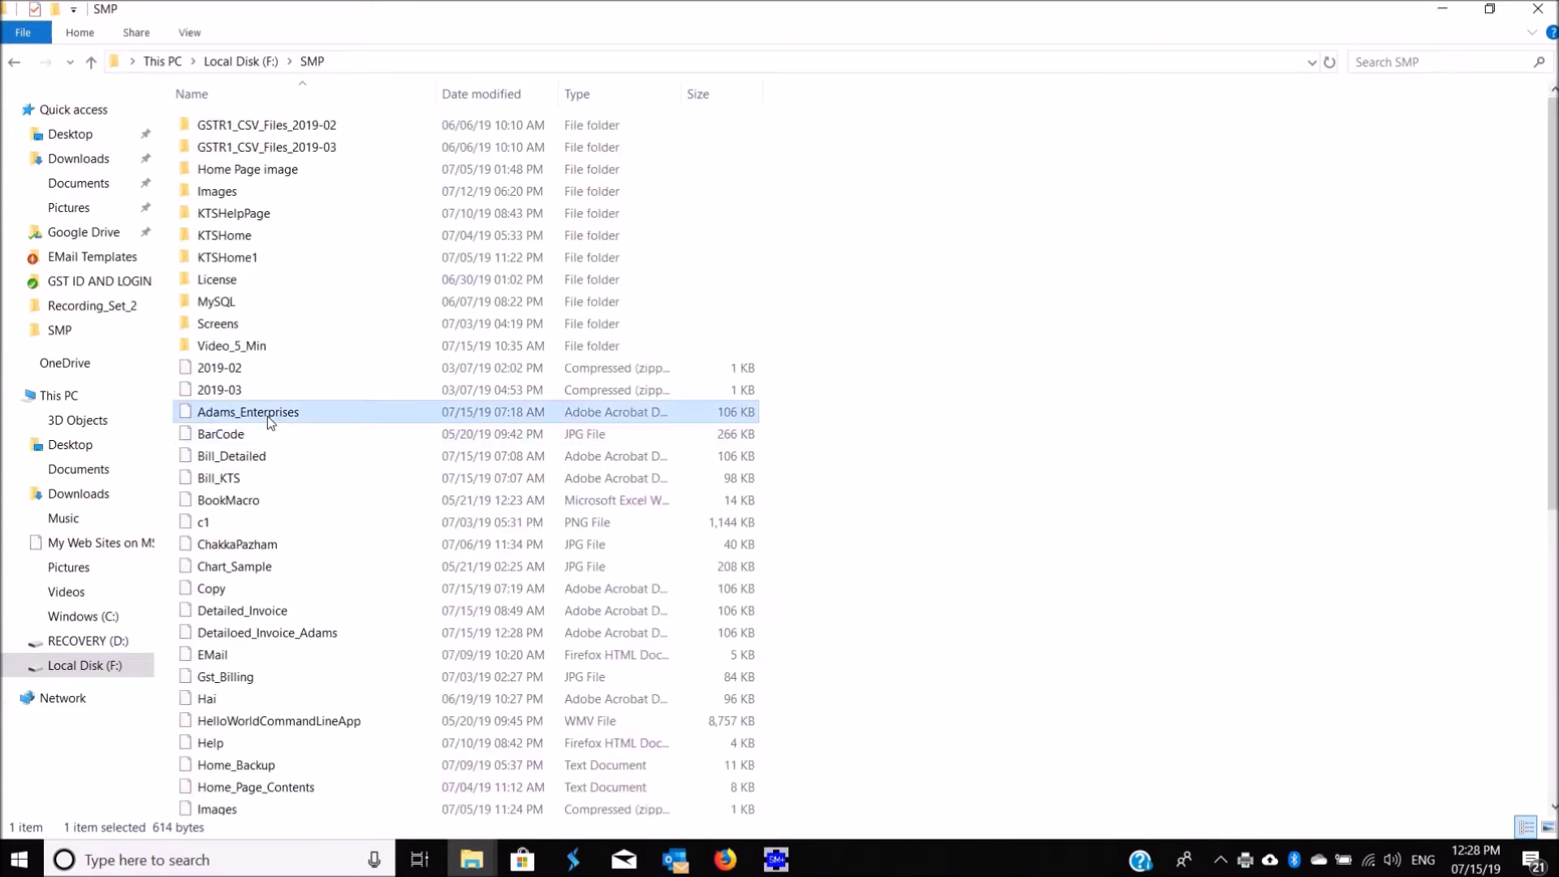
key("d")
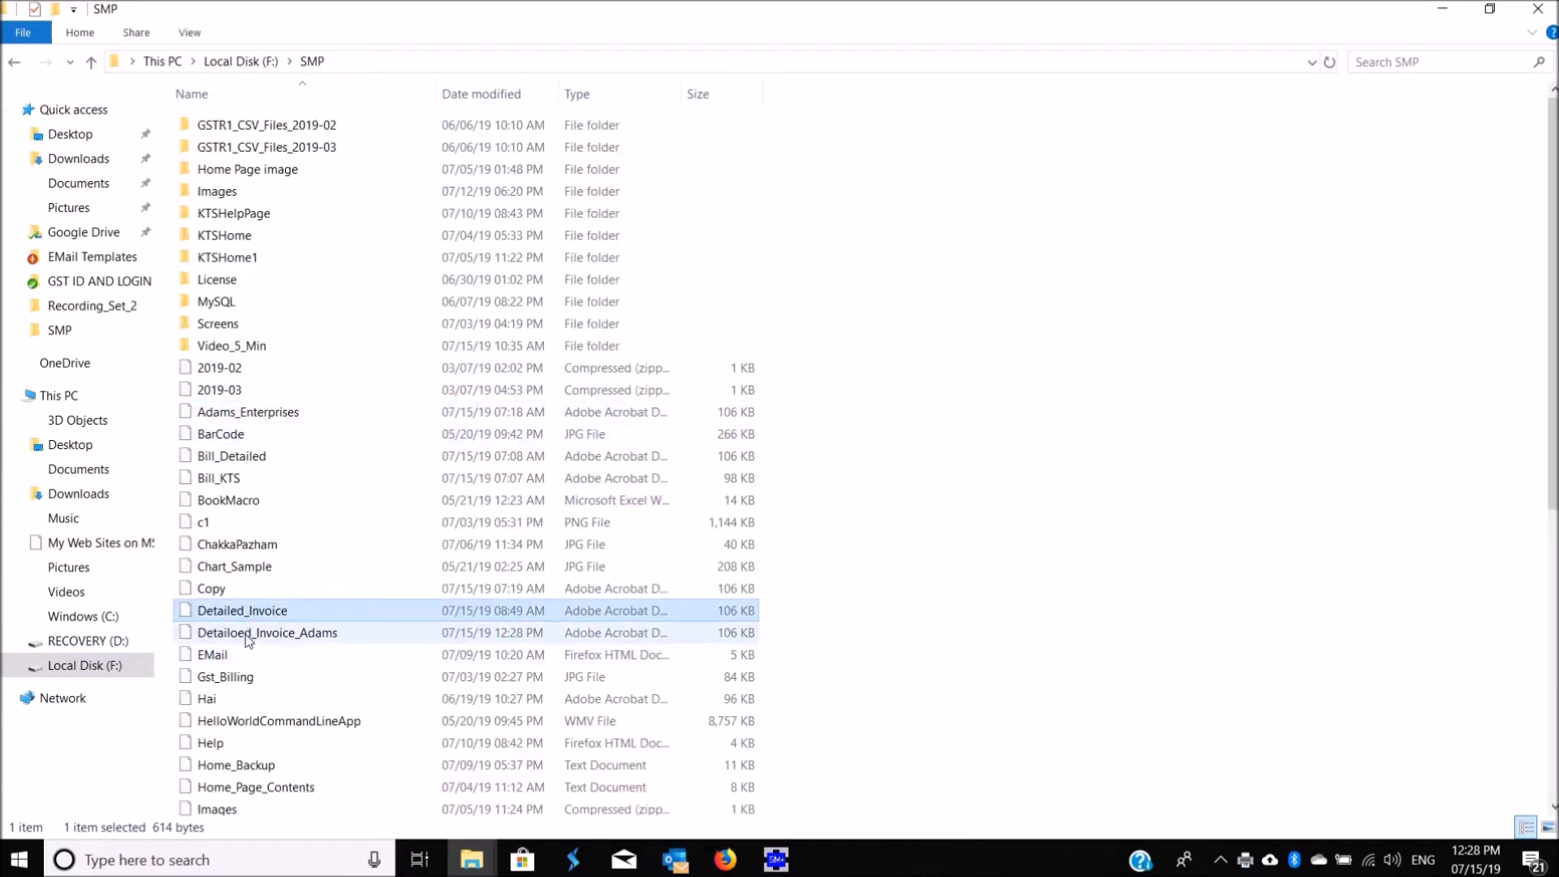
double_click(246, 633)
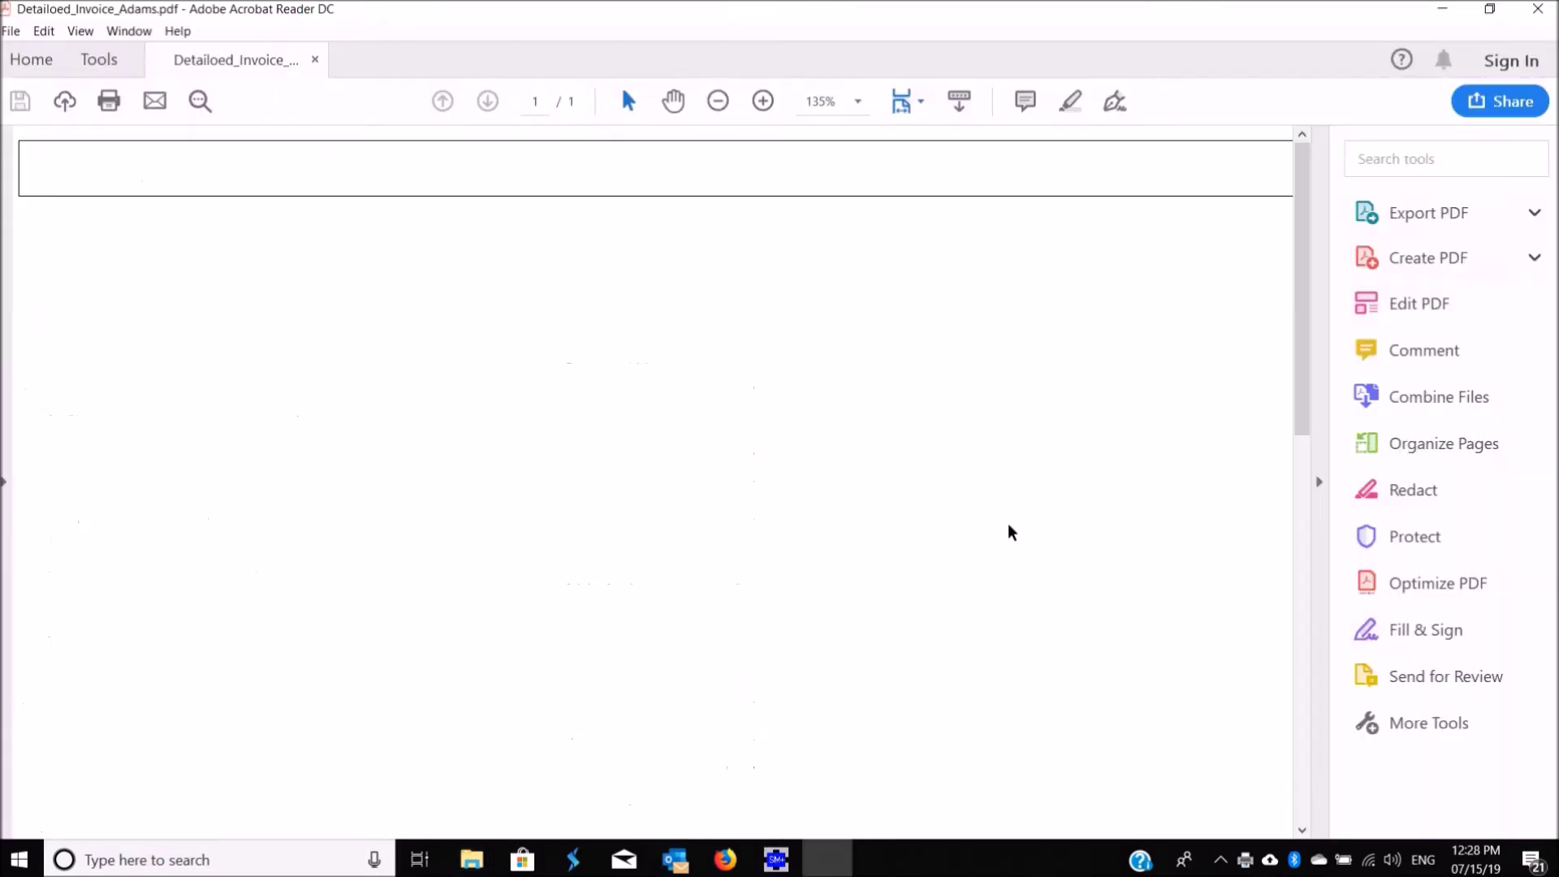
Step: Collapse the Tools pane and scroll through the 33040.00 invoice PDF
left_click(1320, 481)
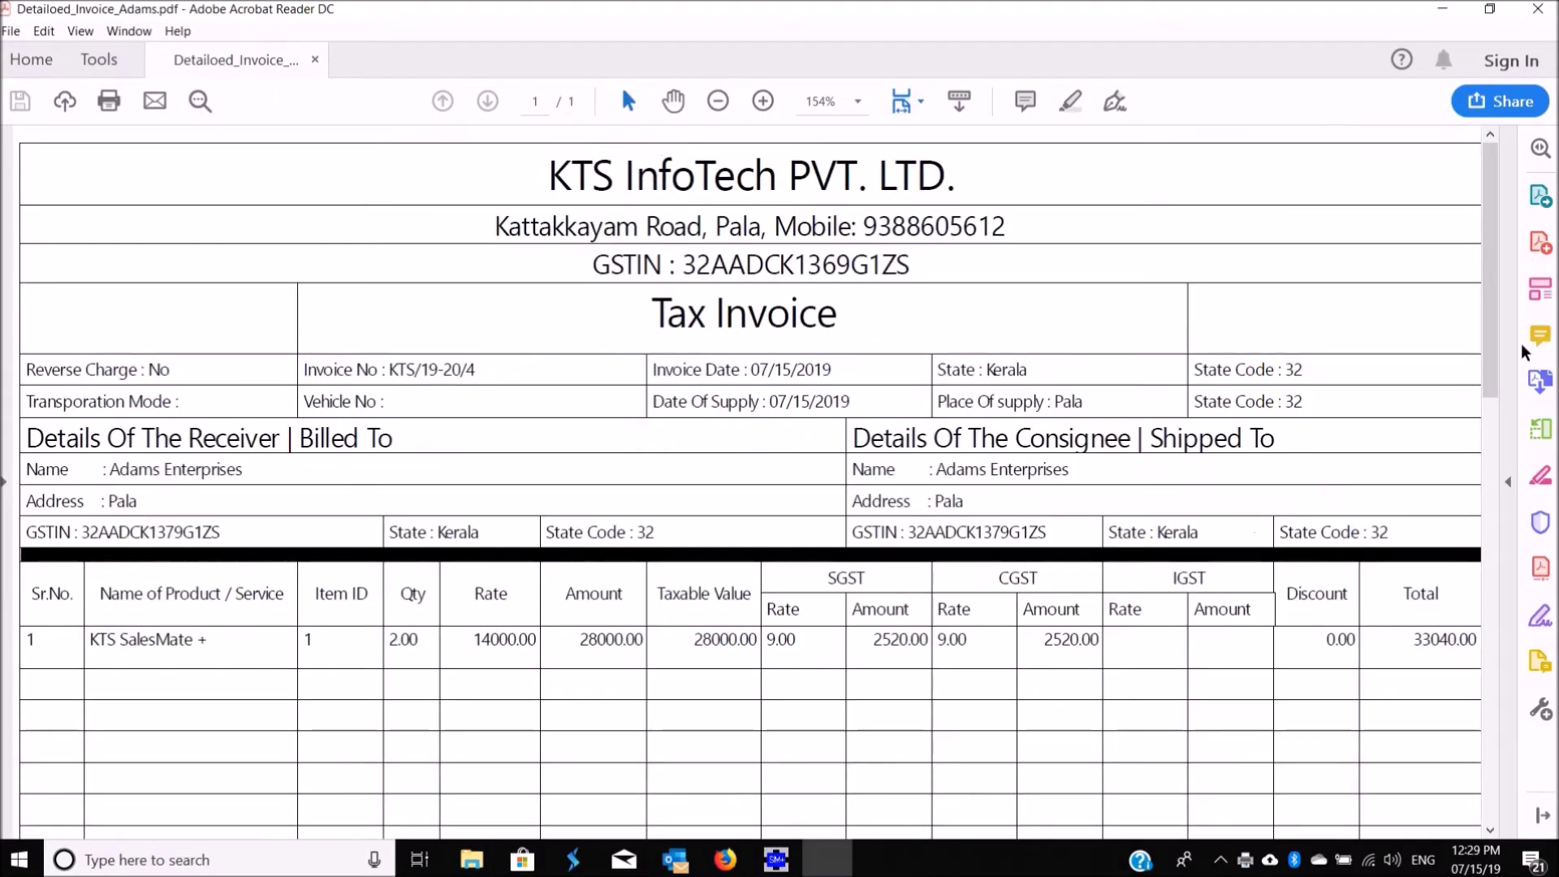
scroll(1501, 323, "down", 10)
scroll(1501, 323, "up", 10)
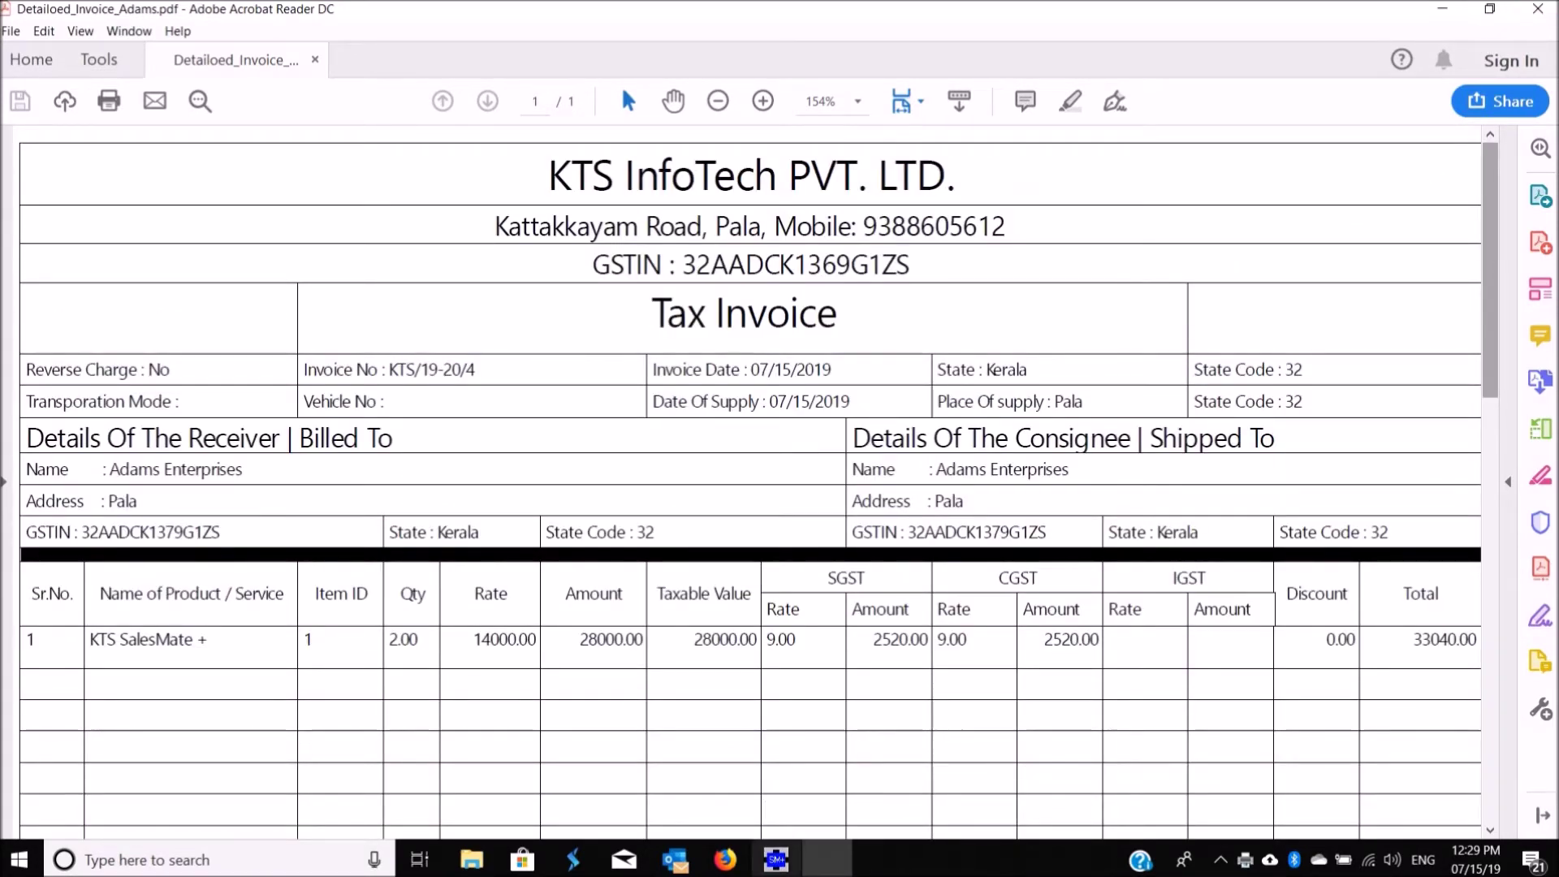
Step: Close Acrobat Reader and clear the SalesMate screen via View > Clear Screen
left_click(1538, 10)
left_click(47, 30)
left_click(73, 138)
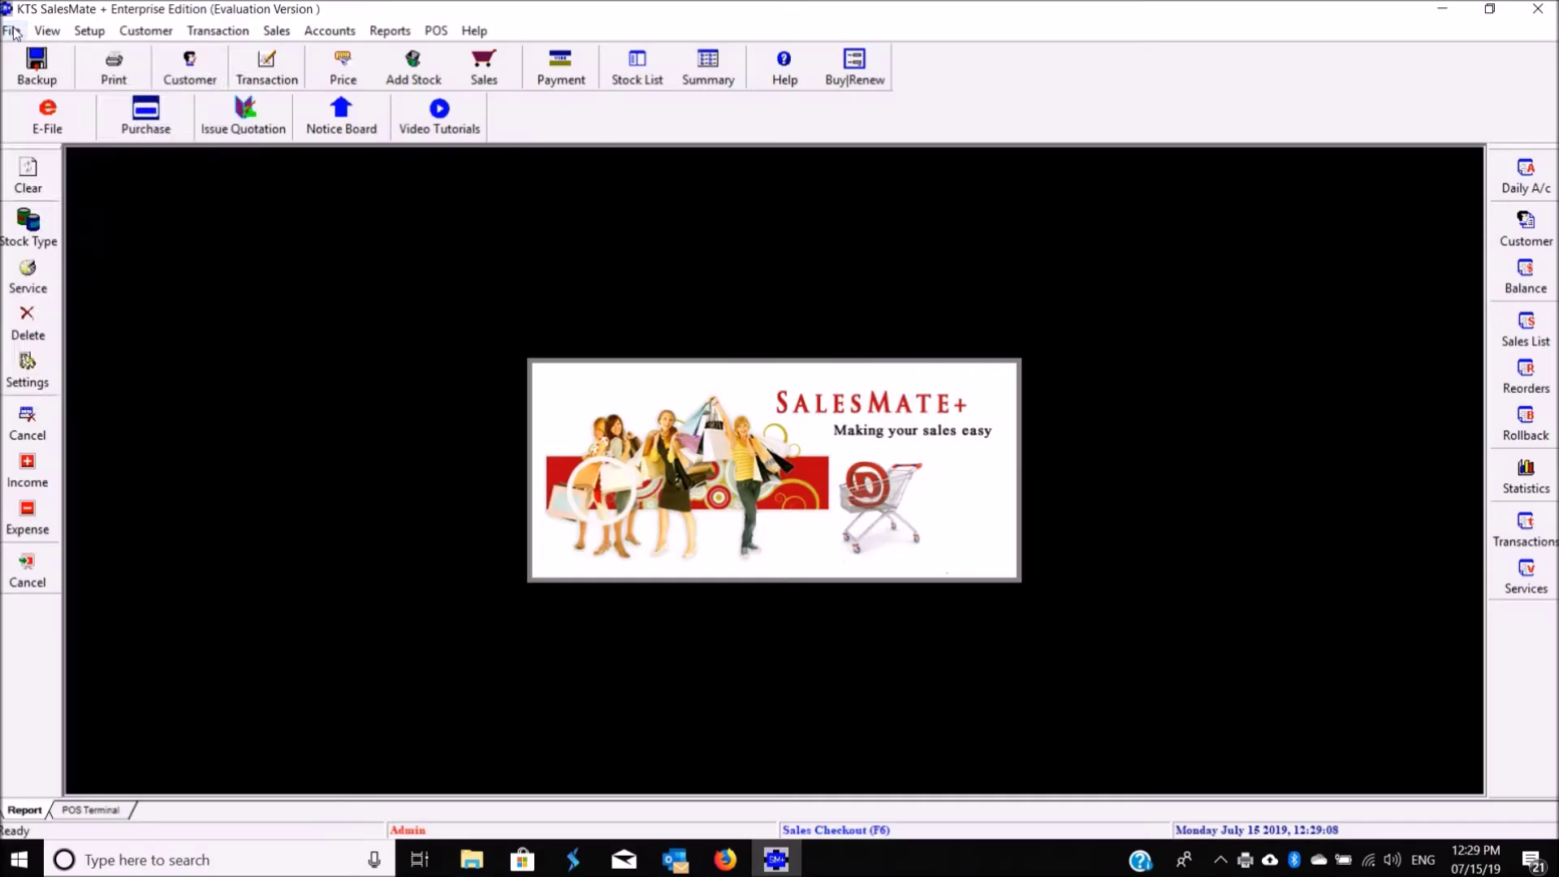
Step: Reprint old bill KTS/19-20/1 from the specified-period receipt list
left_click(11, 30)
mouse_move(242, 353)
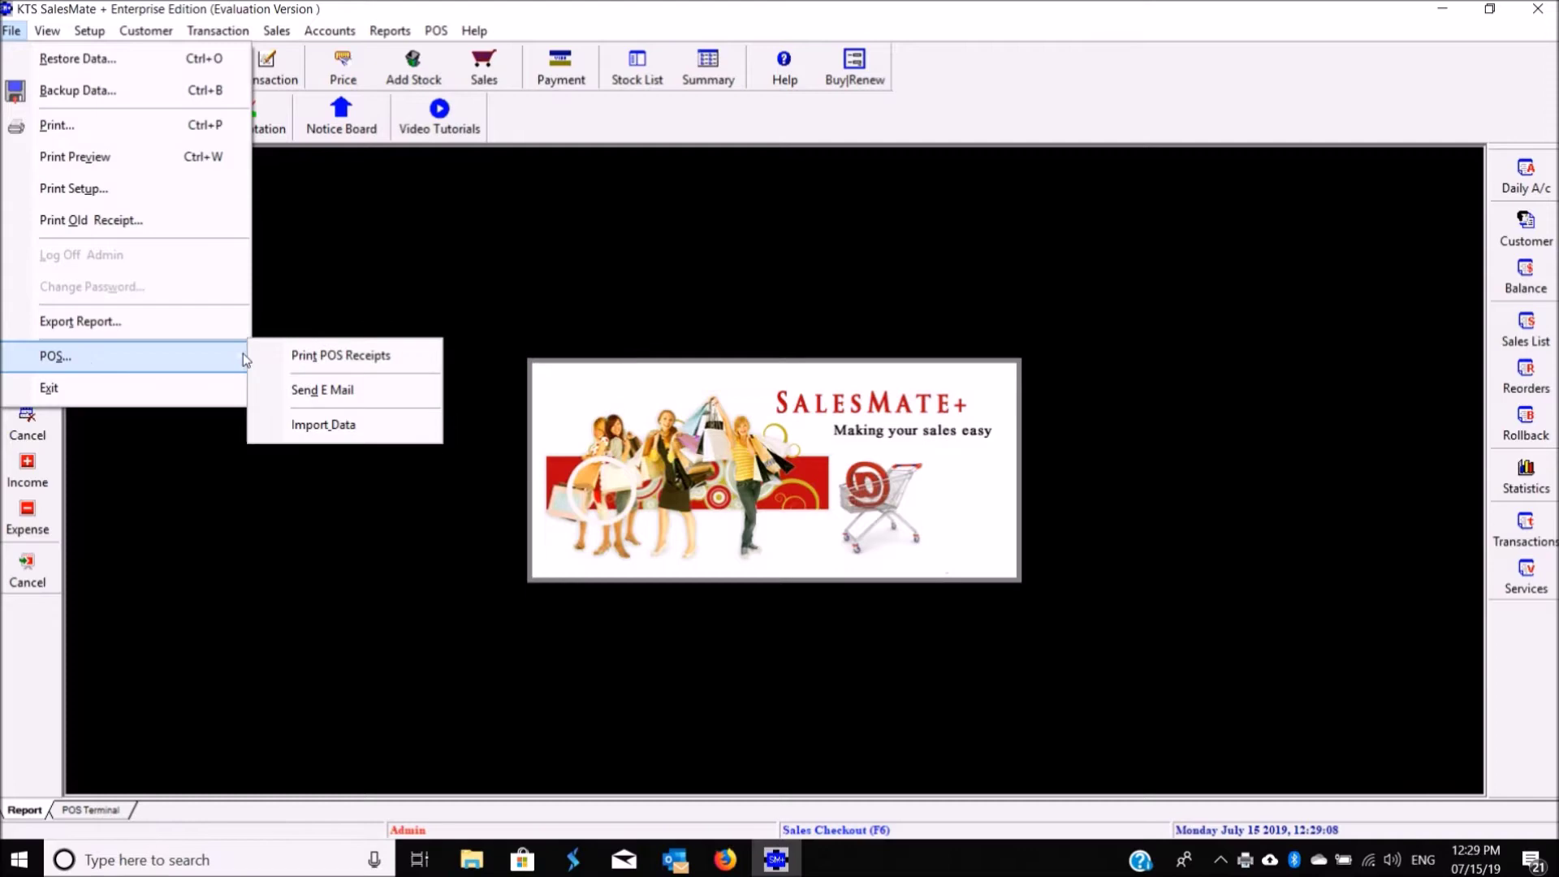
left_click(294, 354)
left_click(606, 321)
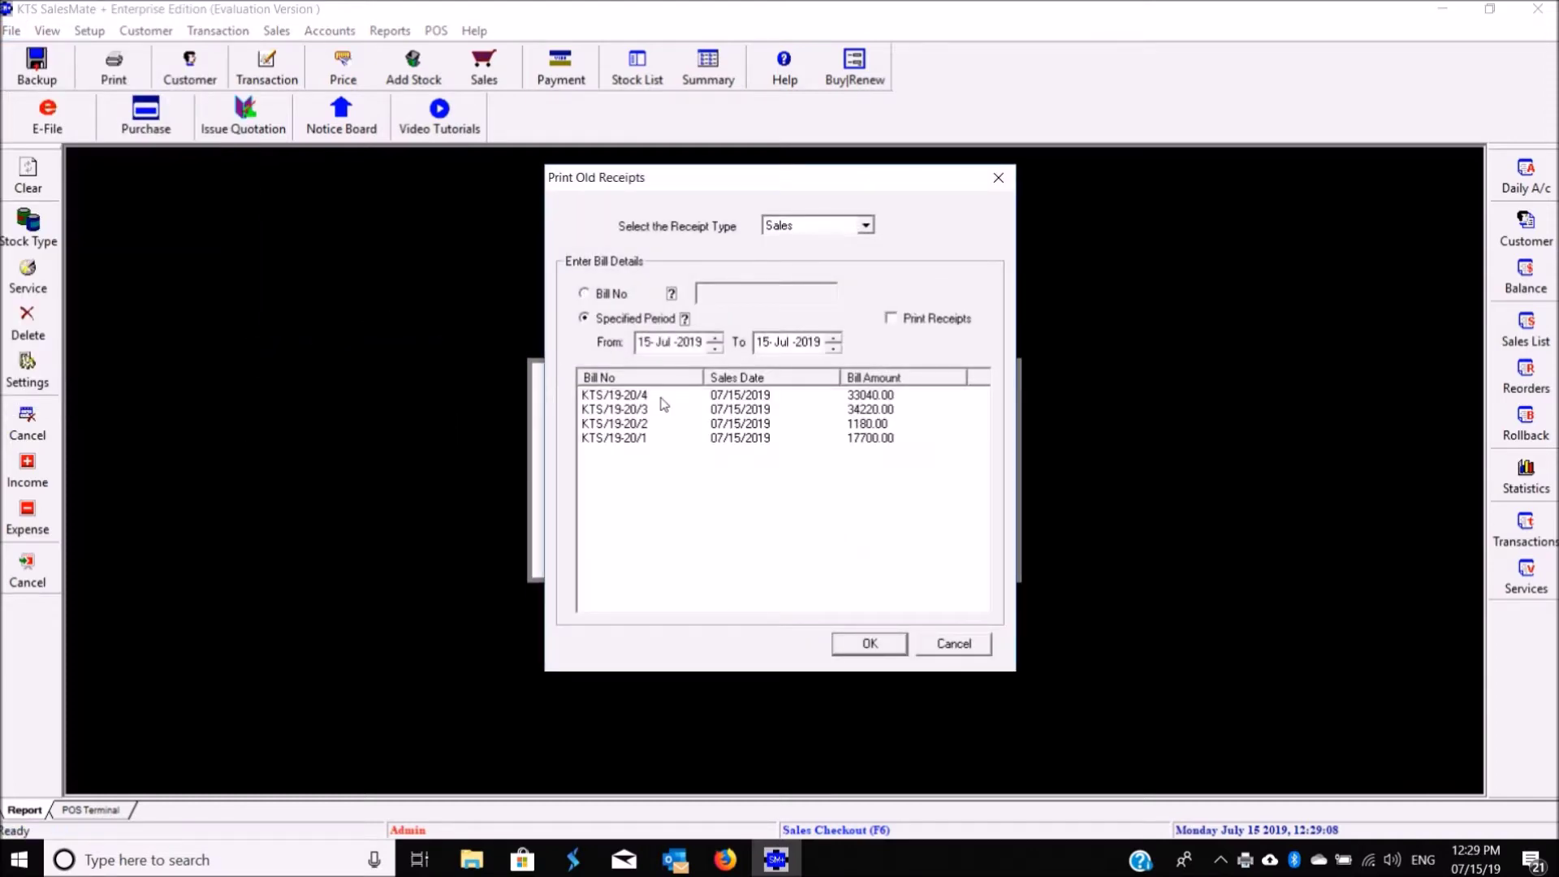
left_click(646, 440)
left_click(885, 650)
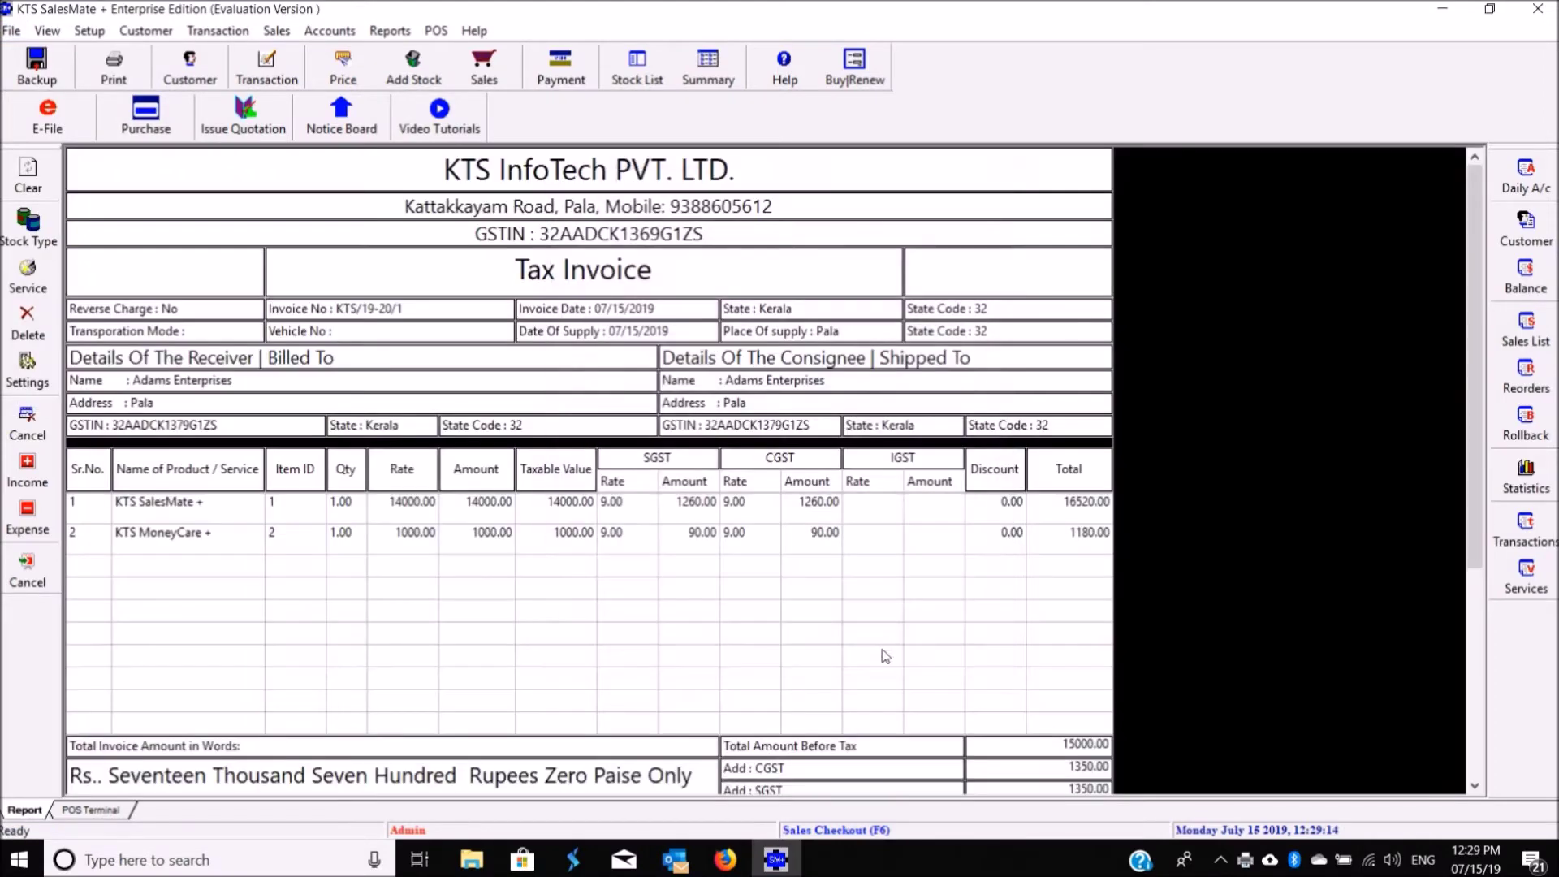
Step: Reprint old bill KTS/19-20/3 from the specified-period receipt list
left_click(11, 30)
mouse_move(125, 352)
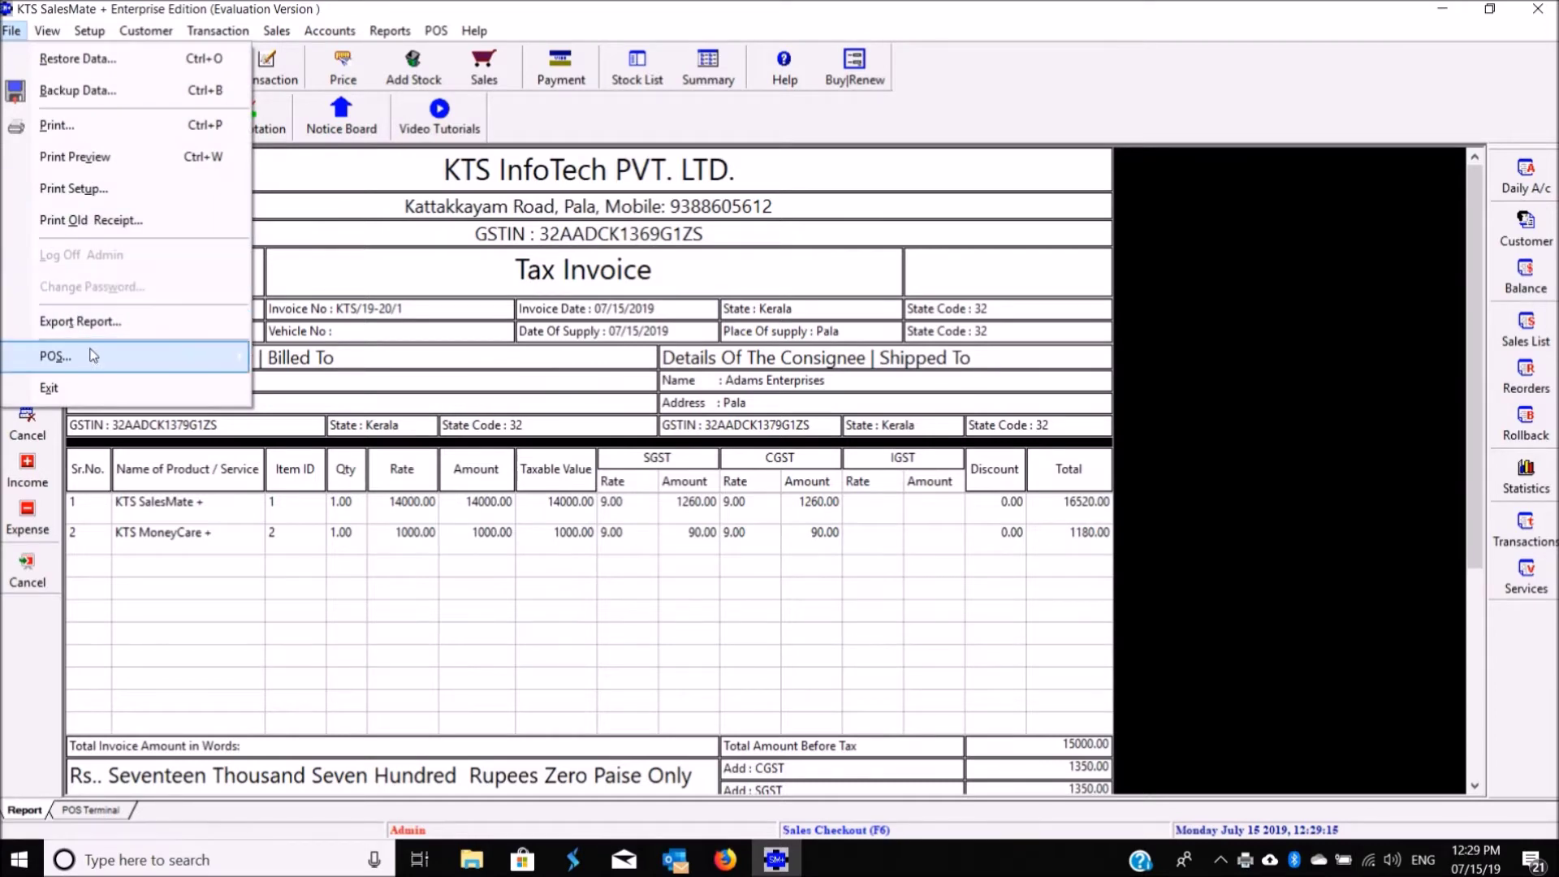
left_click(319, 358)
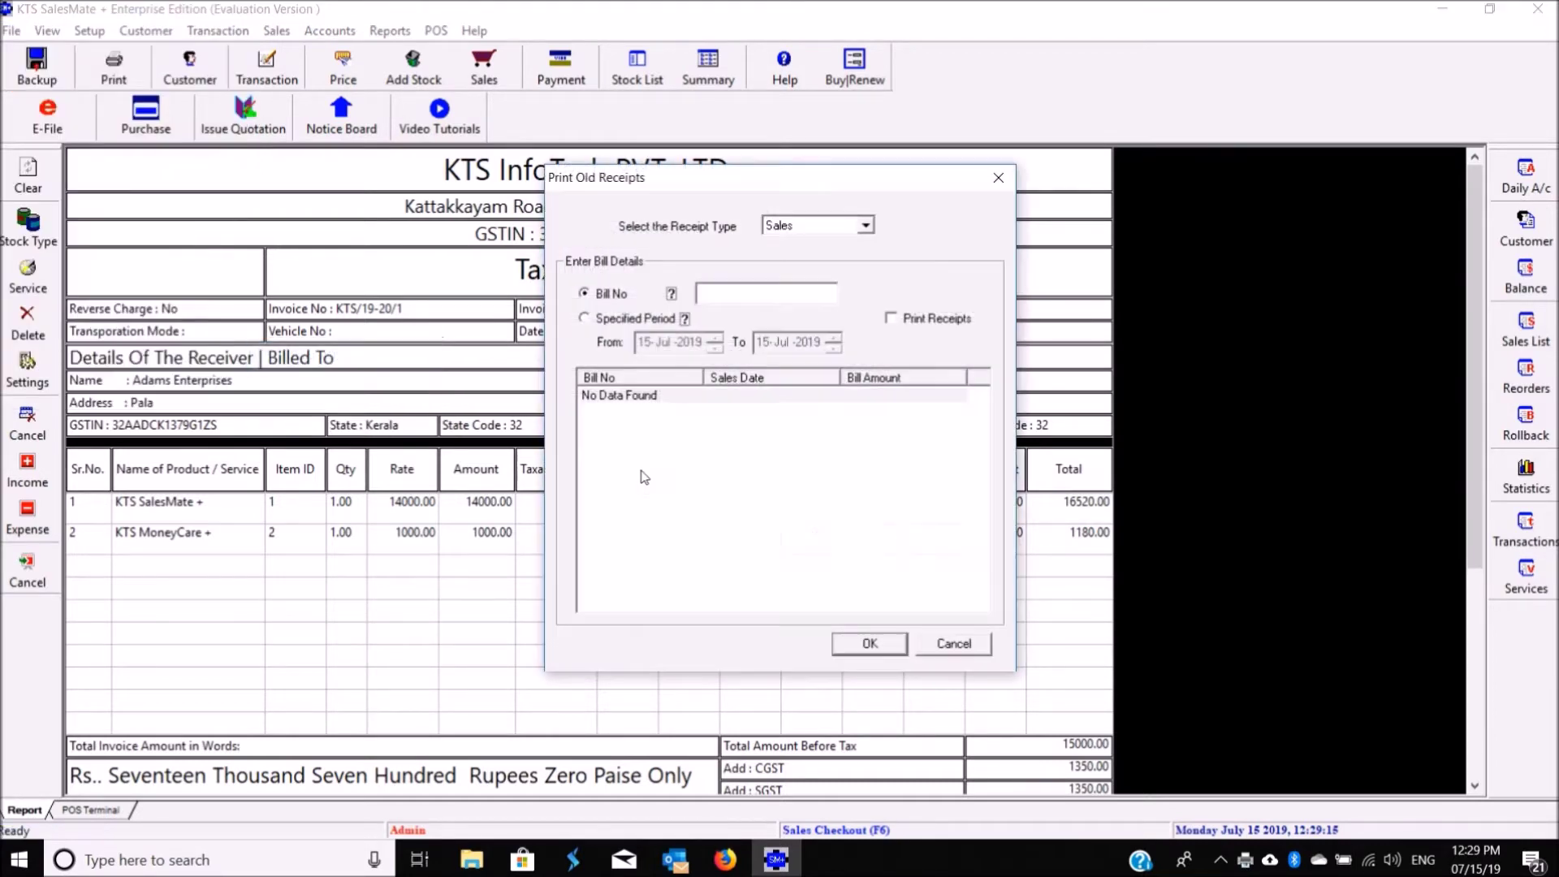
left_click(586, 318)
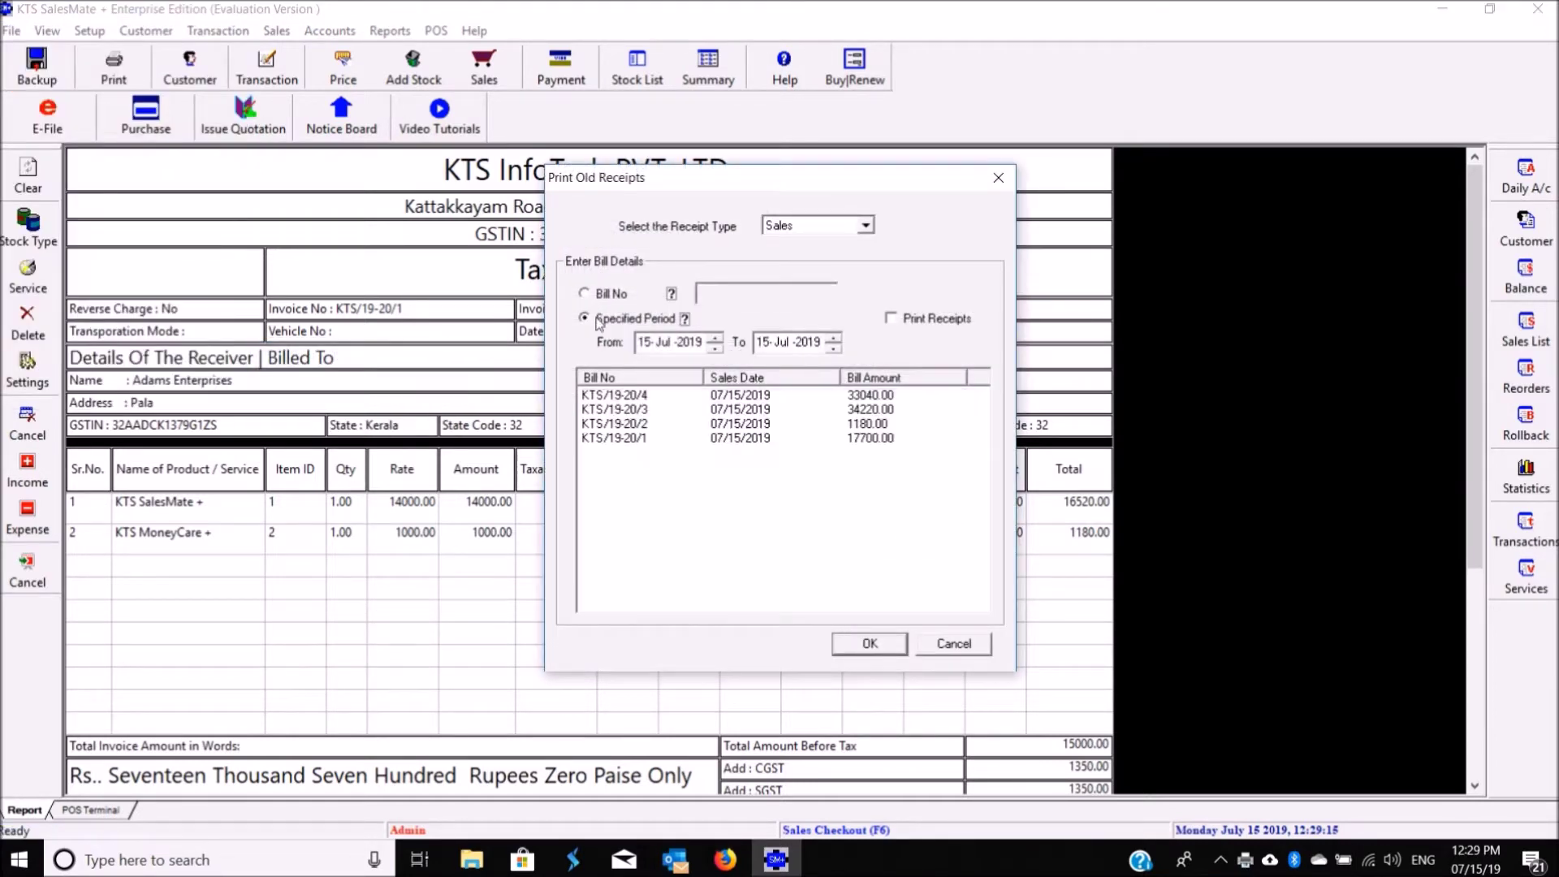
left_click(649, 402)
left_click(649, 411)
left_click(865, 643)
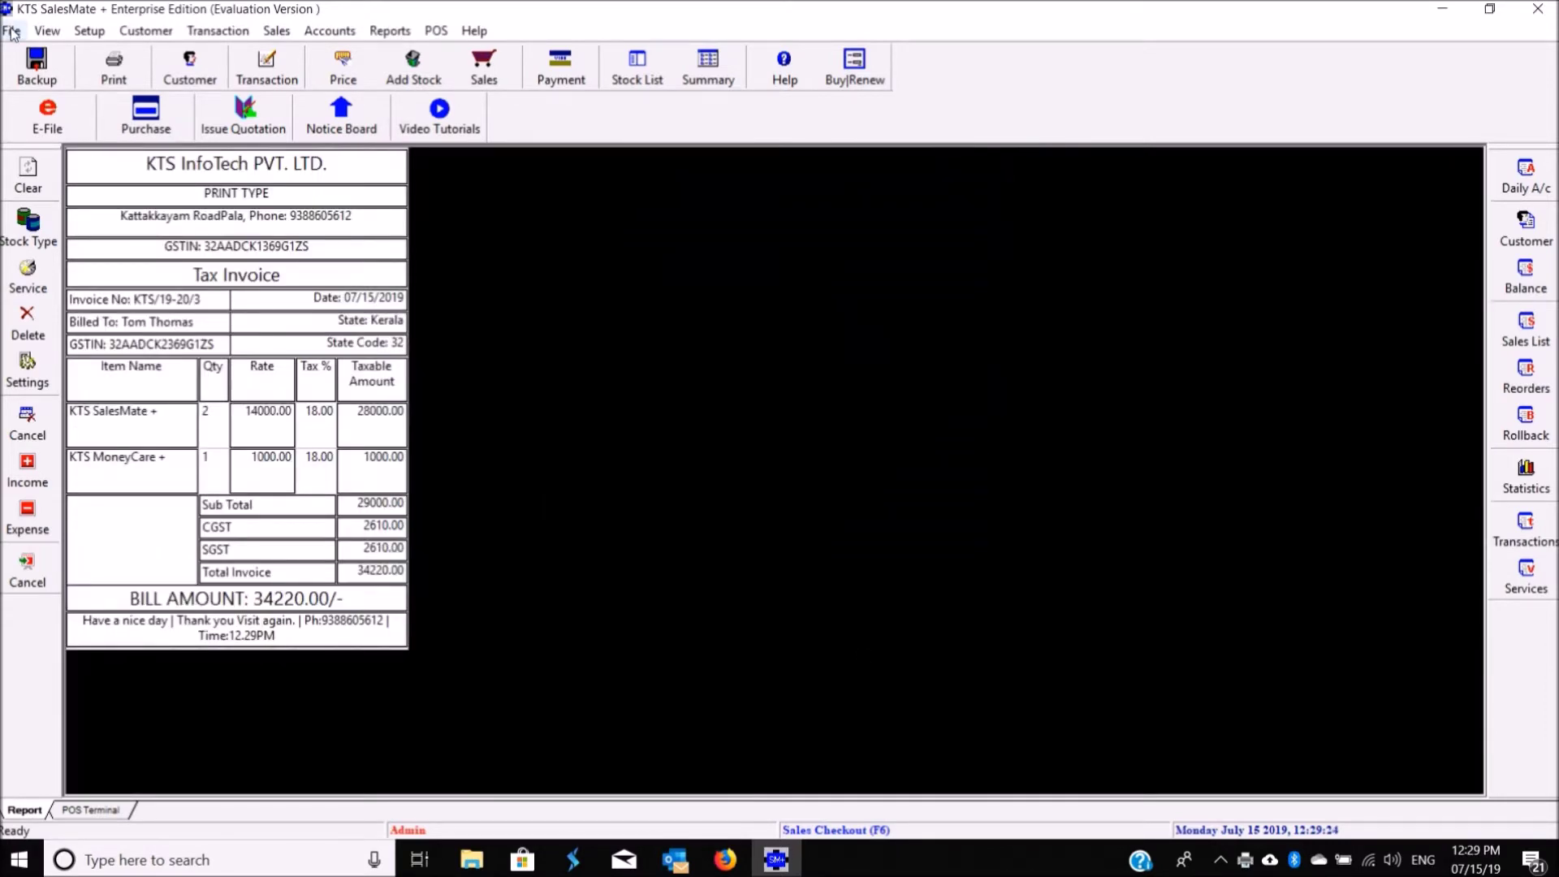
Step: Reprint tax invoice KTS/19-20/4, then clear the screen
left_click(11, 31)
mouse_move(108, 357)
left_click(262, 356)
left_click(654, 322)
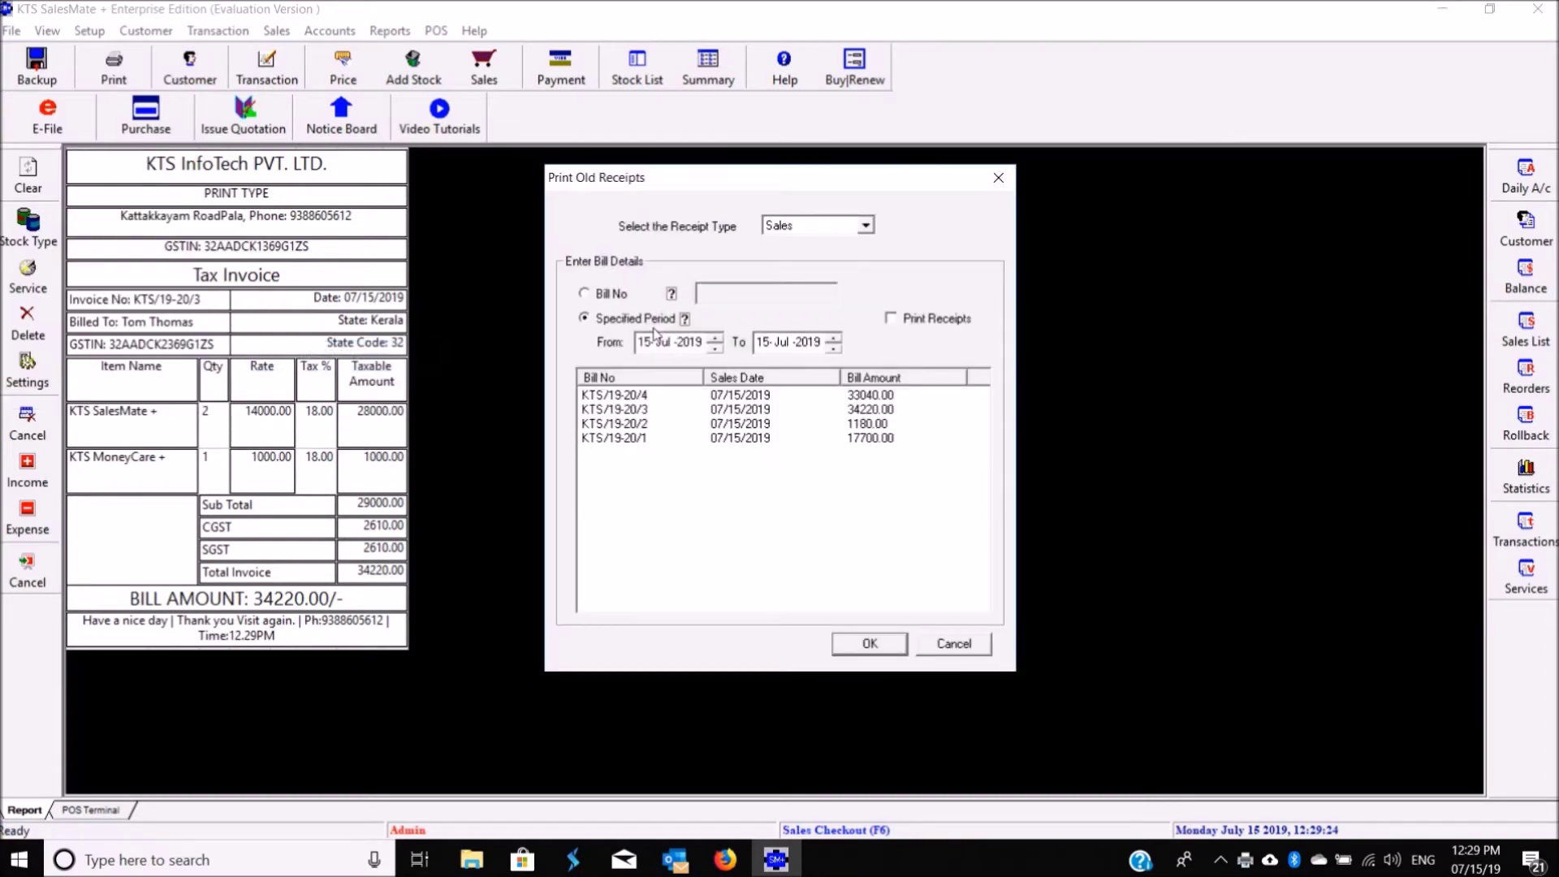
left_click(644, 409)
left_click(650, 396)
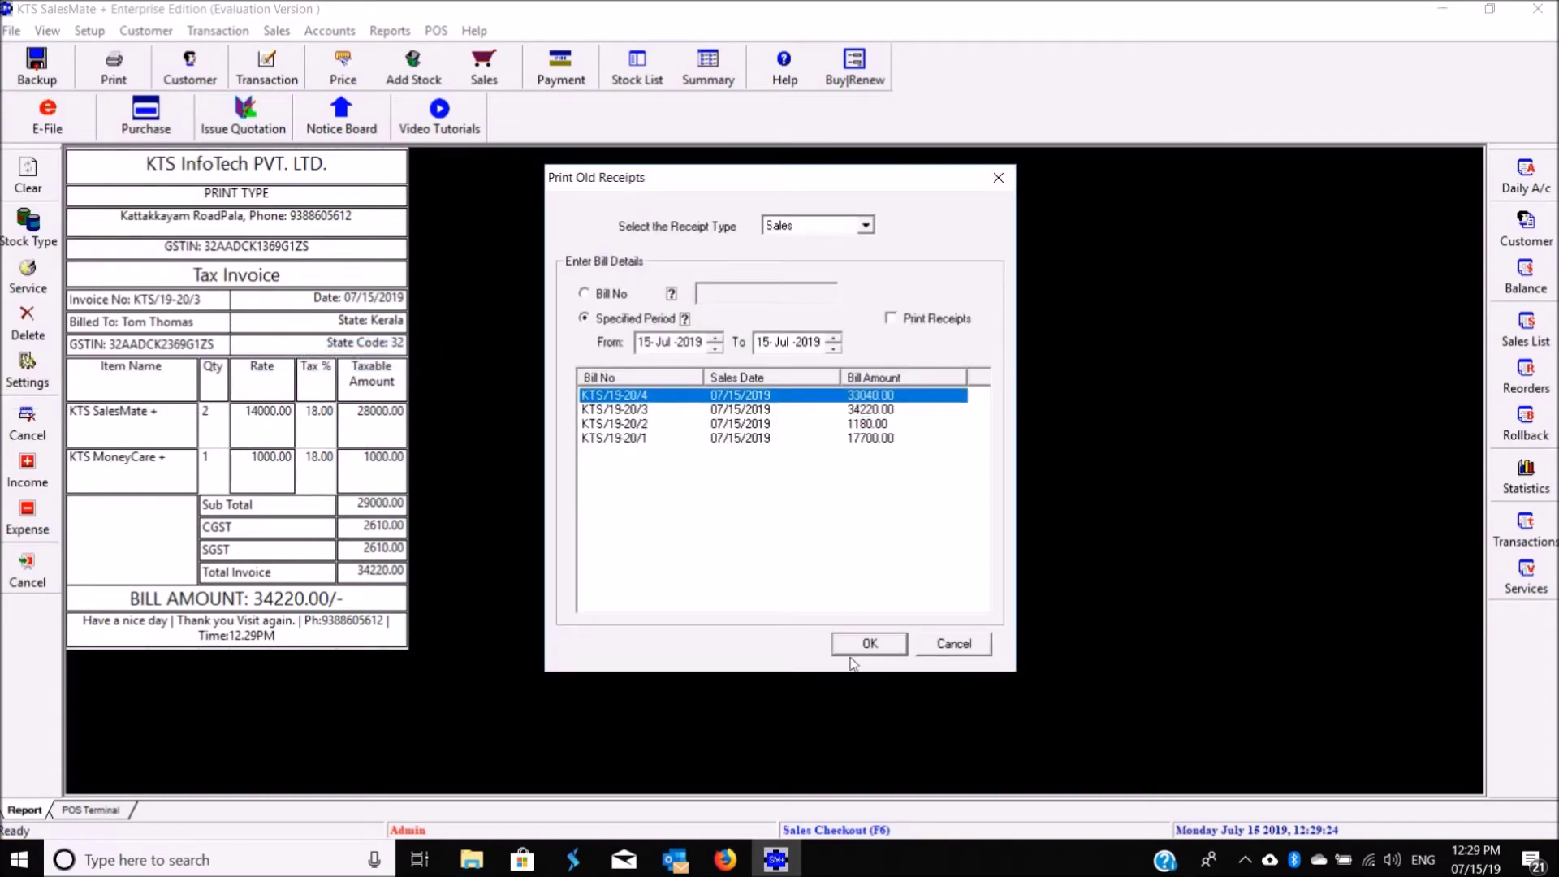
left_click(857, 644)
left_click(47, 30)
left_click(81, 169)
Step: Generate today's Daily Summary Report
left_click(390, 30)
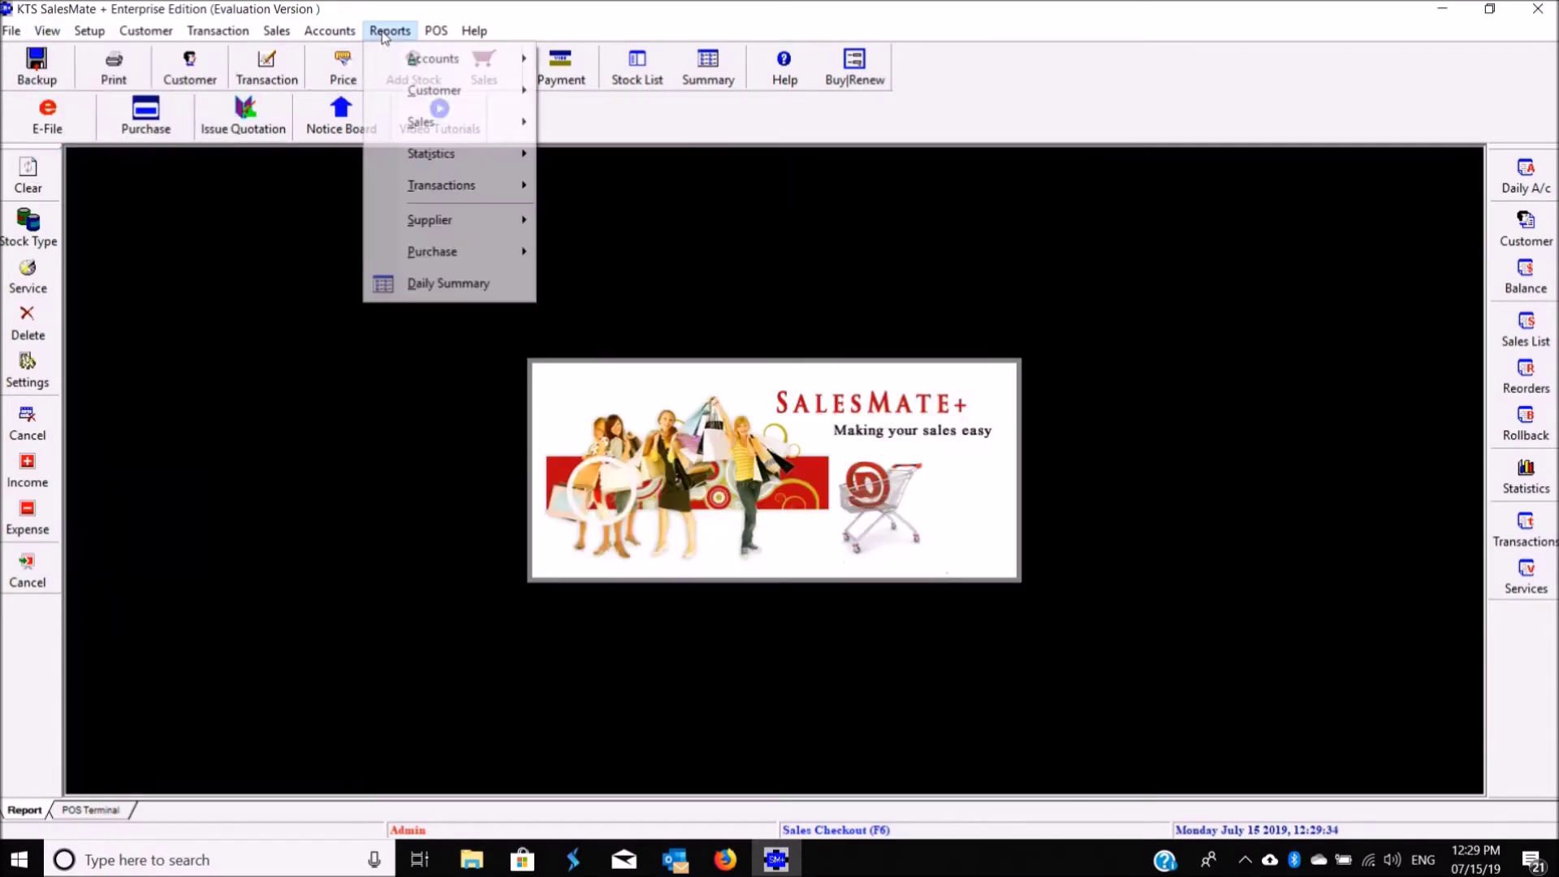
left_click(443, 283)
left_click(808, 479)
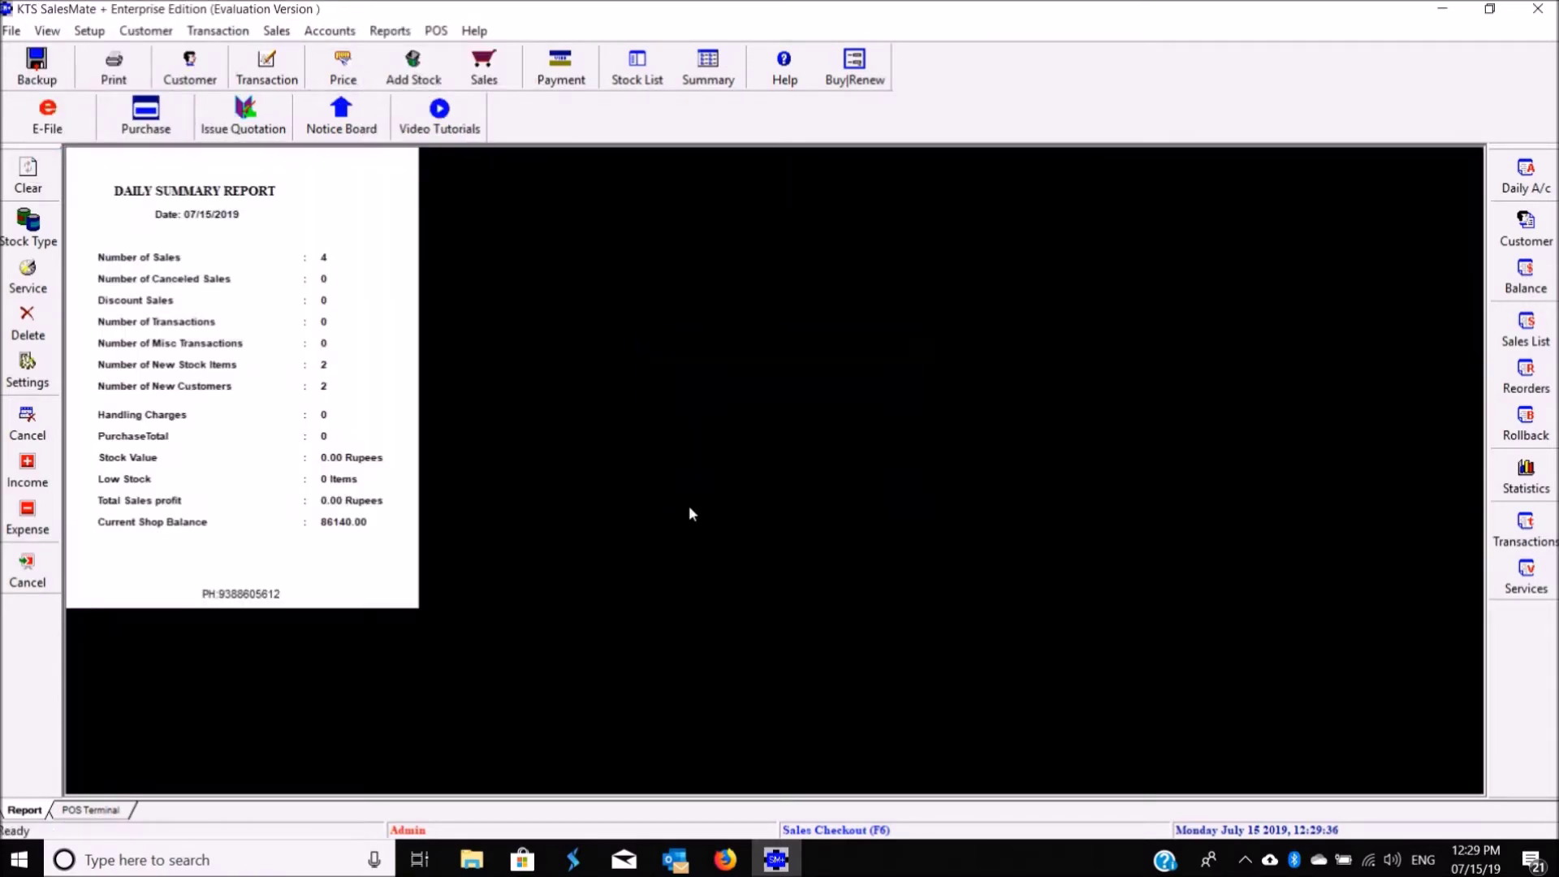
Step: Generate the July 2019 E Filing - Sales report for a Retailer
left_click(434, 30)
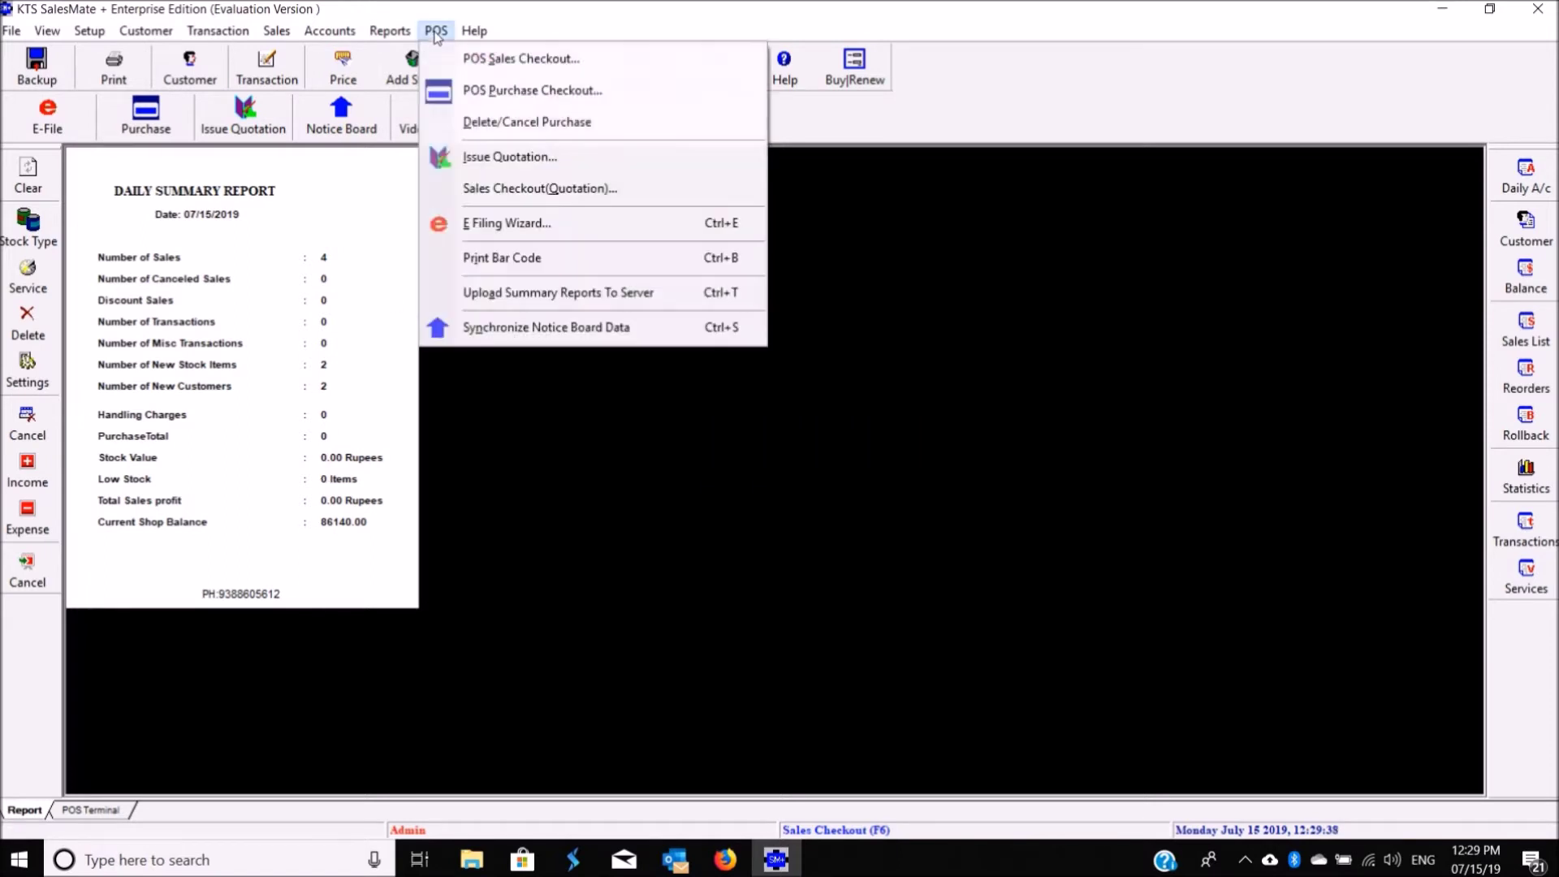
mouse_move(418, 34)
mouse_move(455, 58)
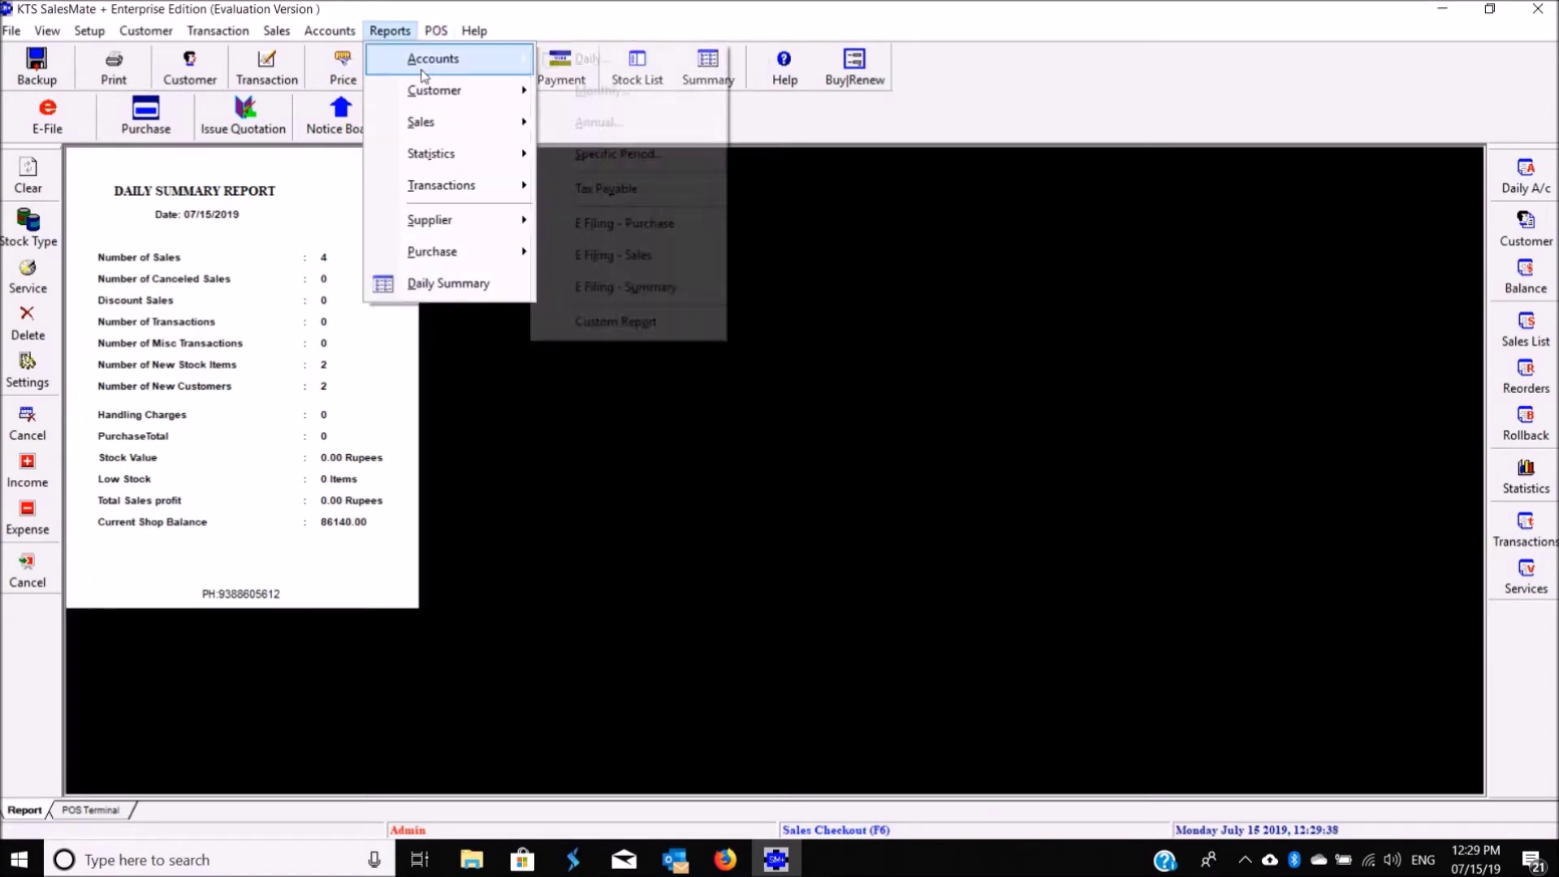
left_click(648, 262)
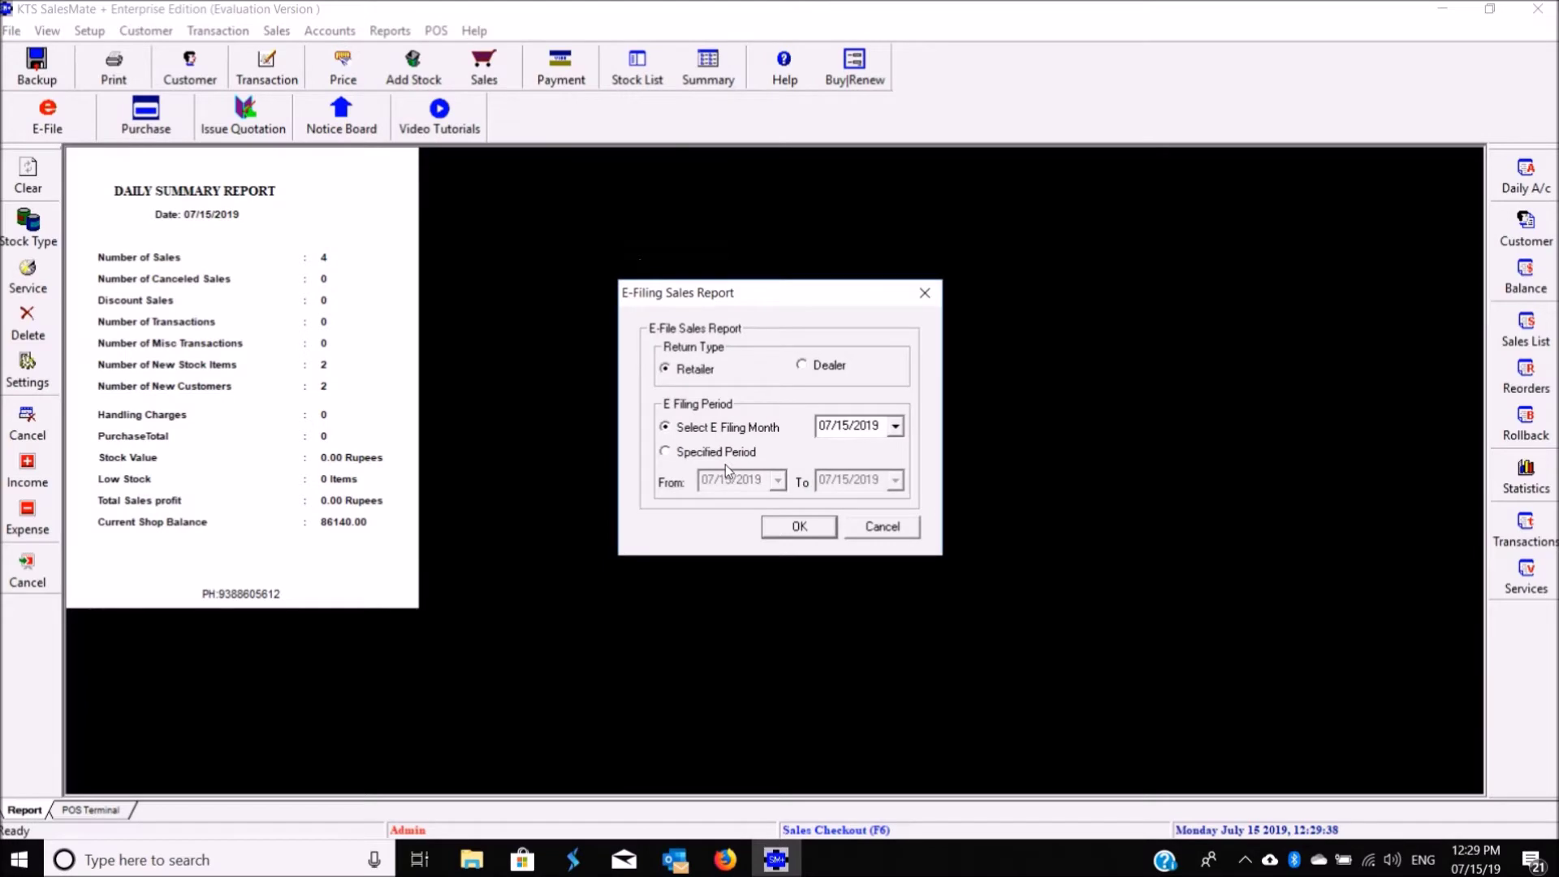
left_click(806, 534)
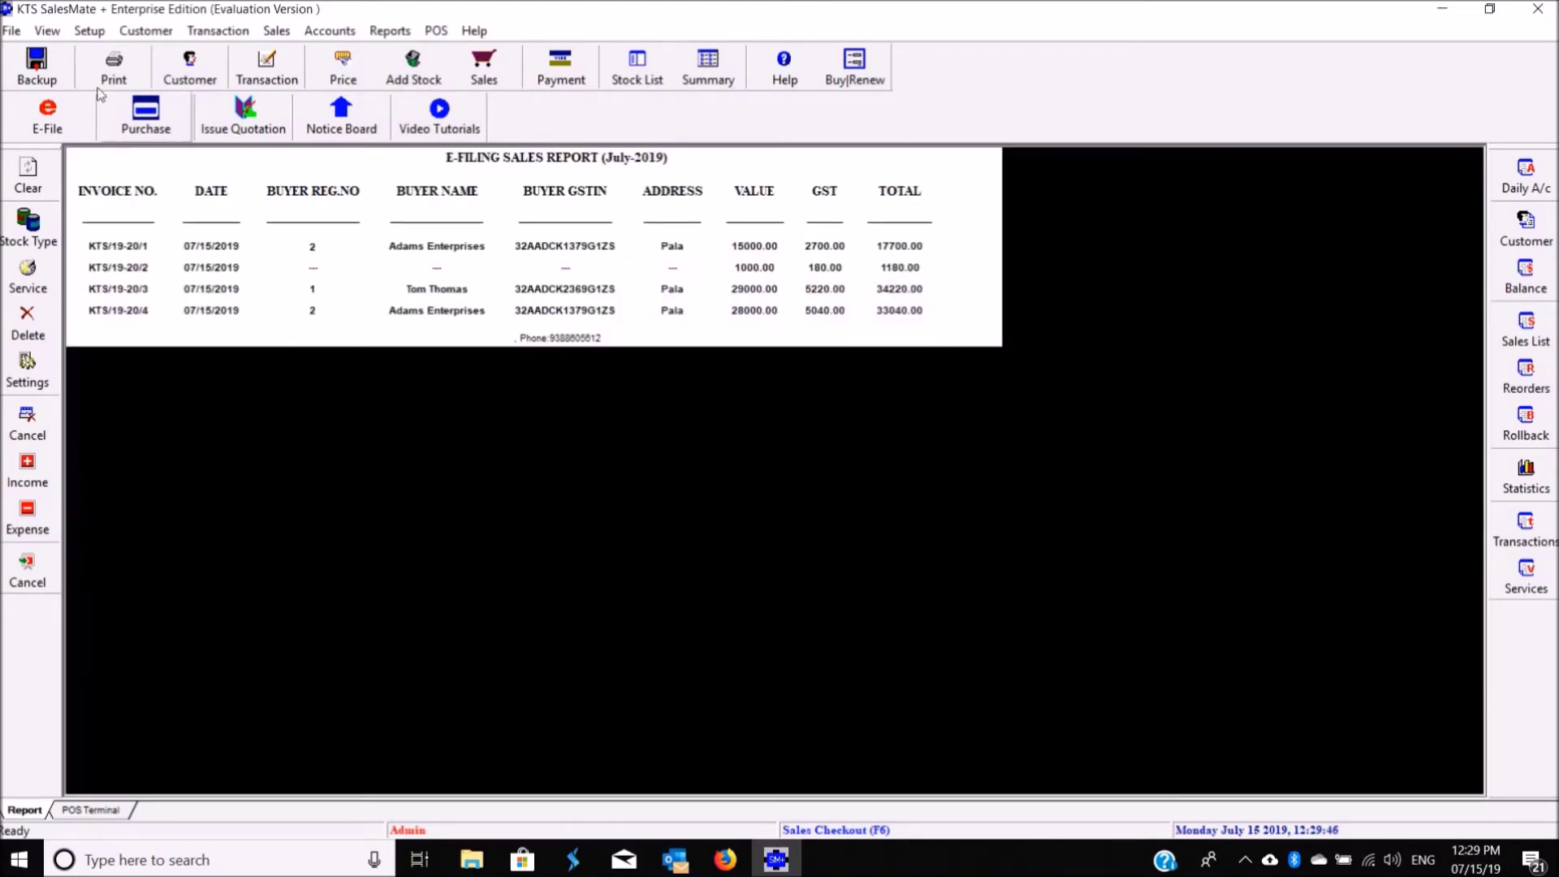
Step: Export the e-filing sales report as SMPReport_July in the SMP folder, replacing the existing file
left_click(12, 30)
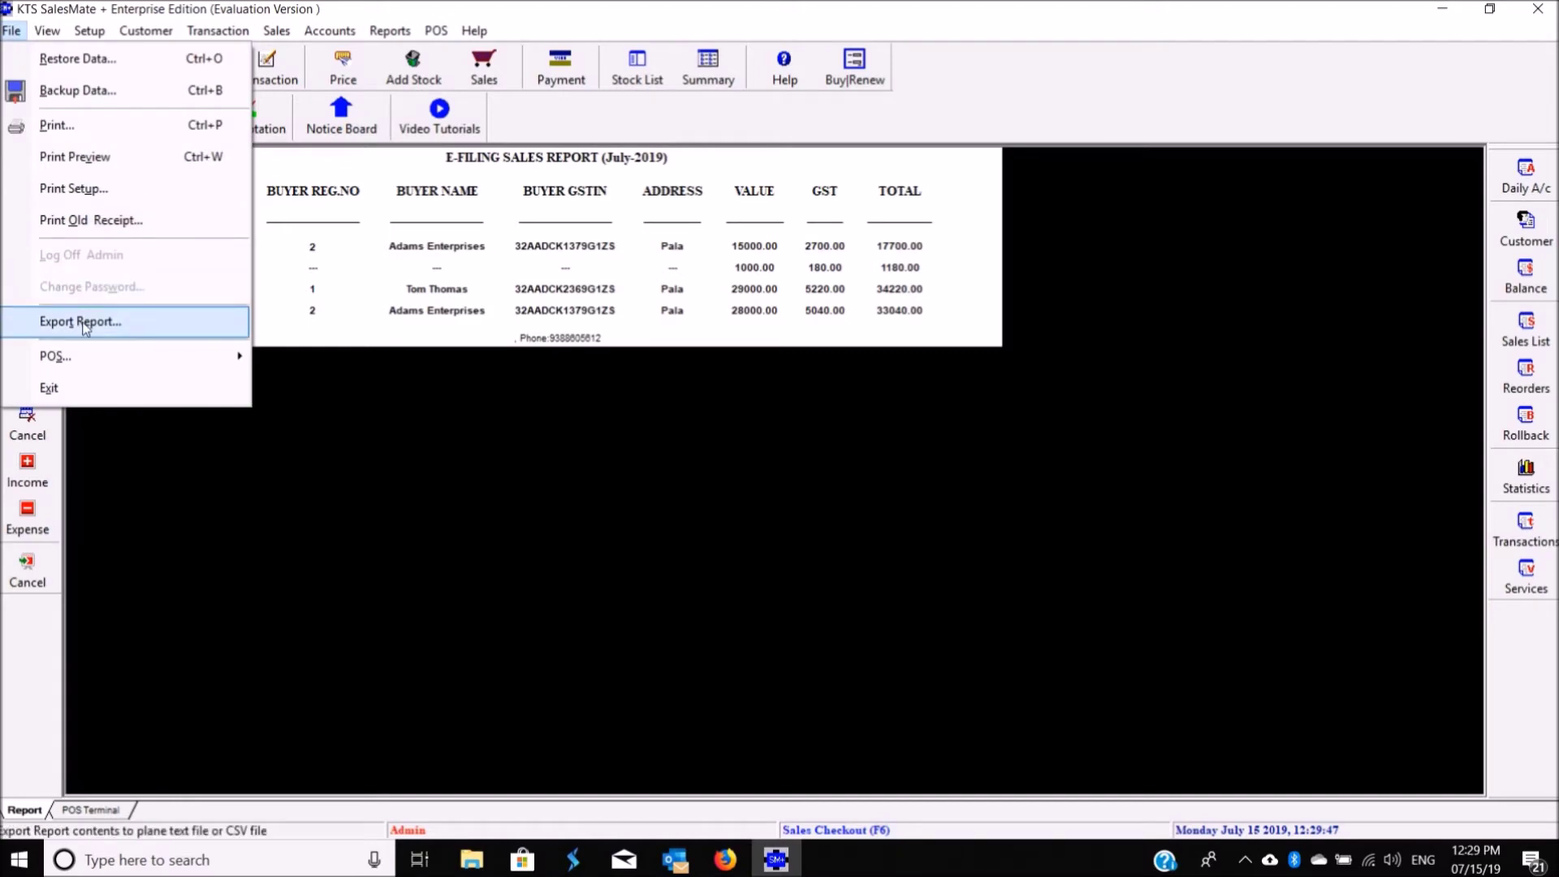
left_click(36, 321)
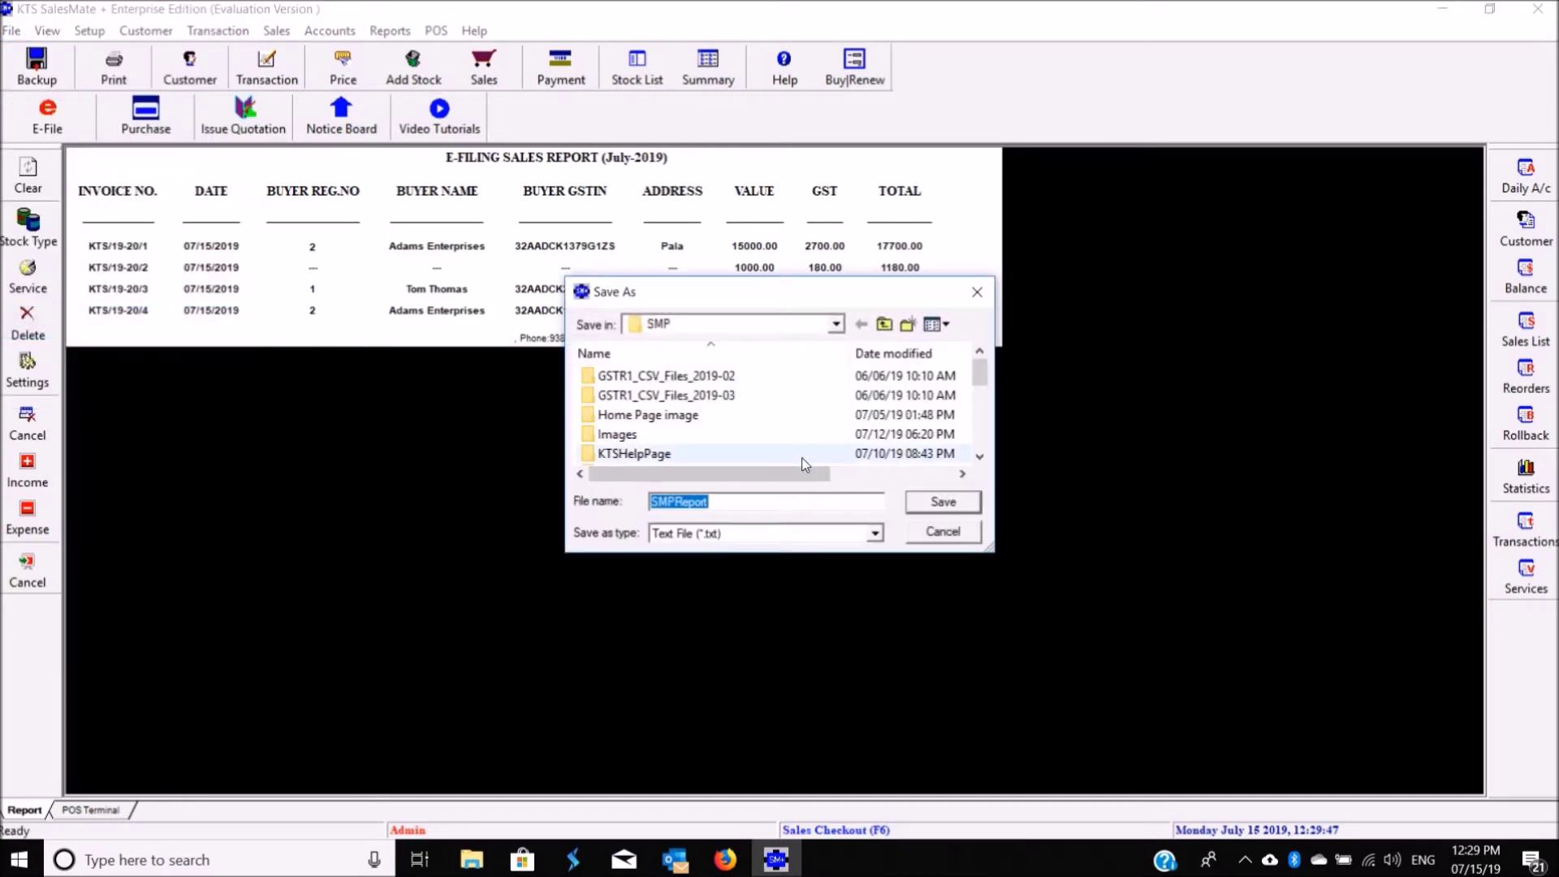
left_click(766, 495)
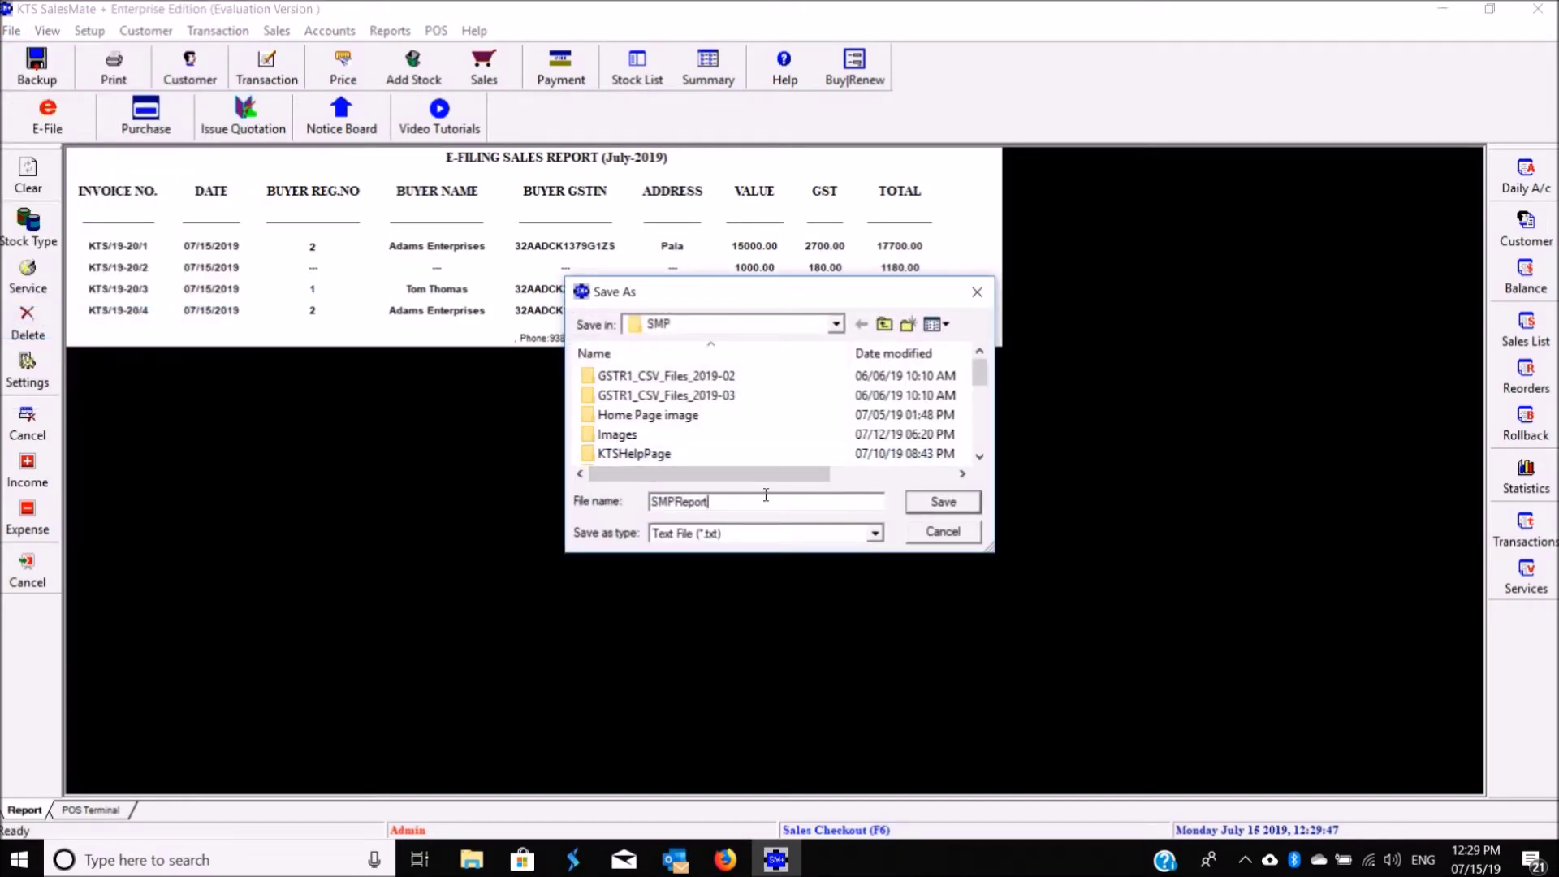
type("_July")
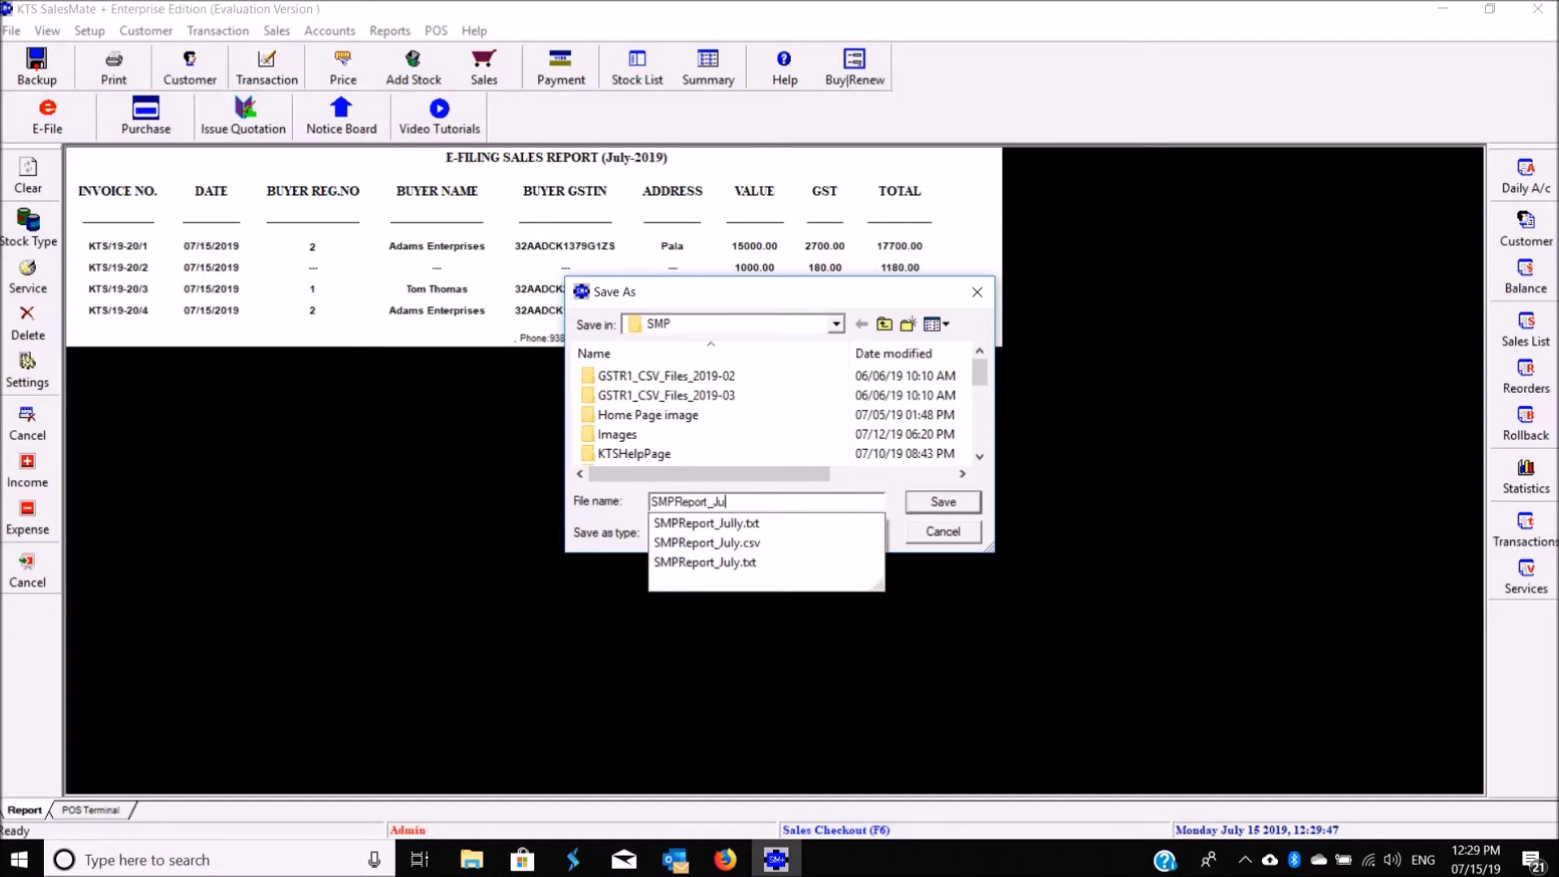
left_click(960, 504)
left_click(818, 432)
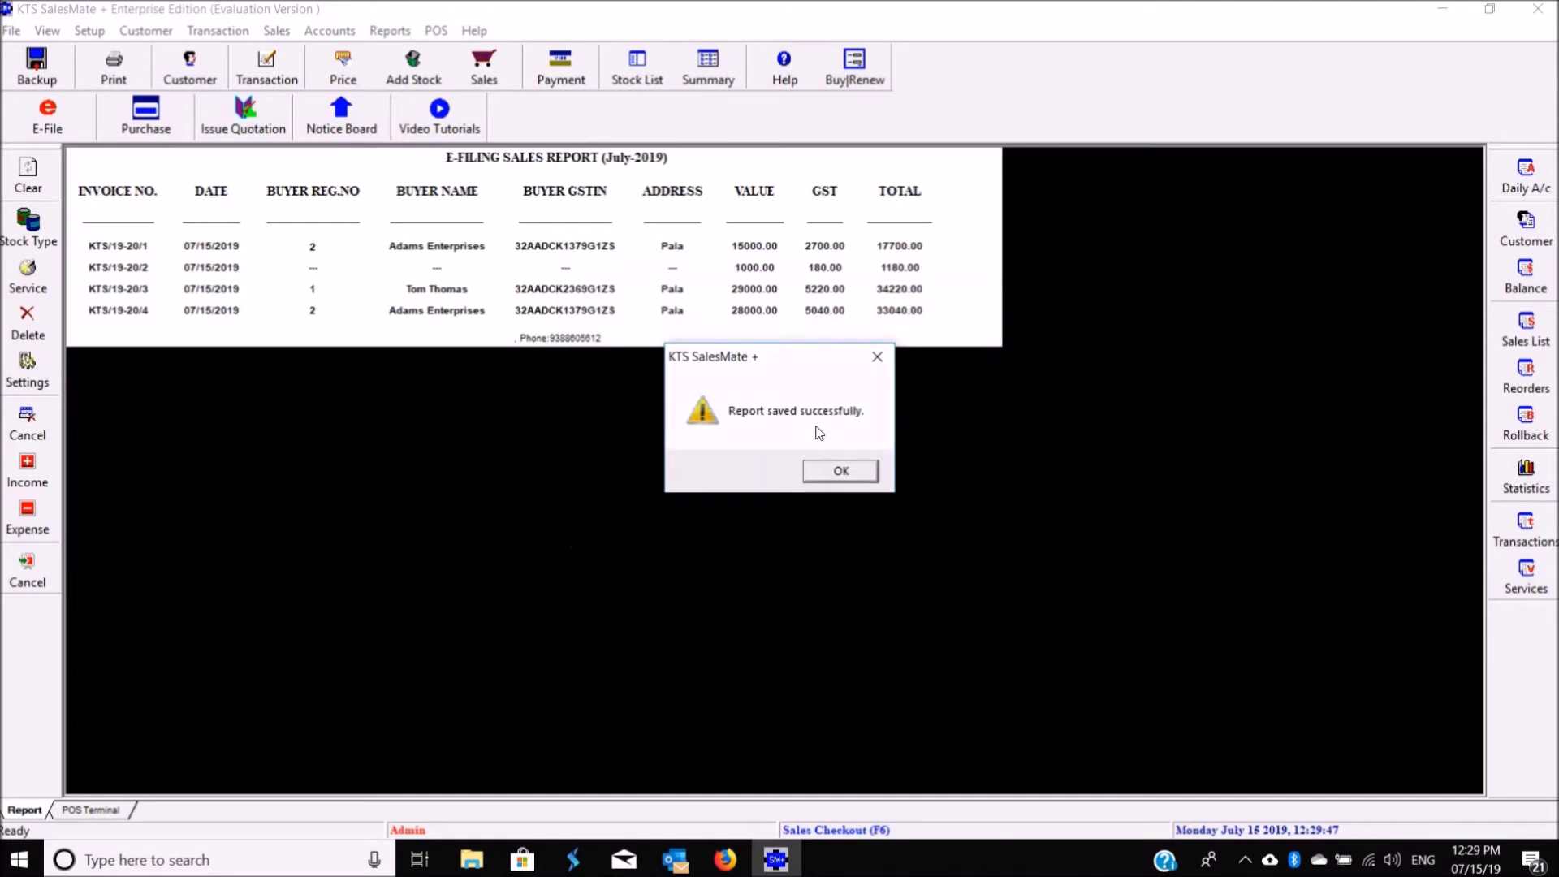
left_click(836, 475)
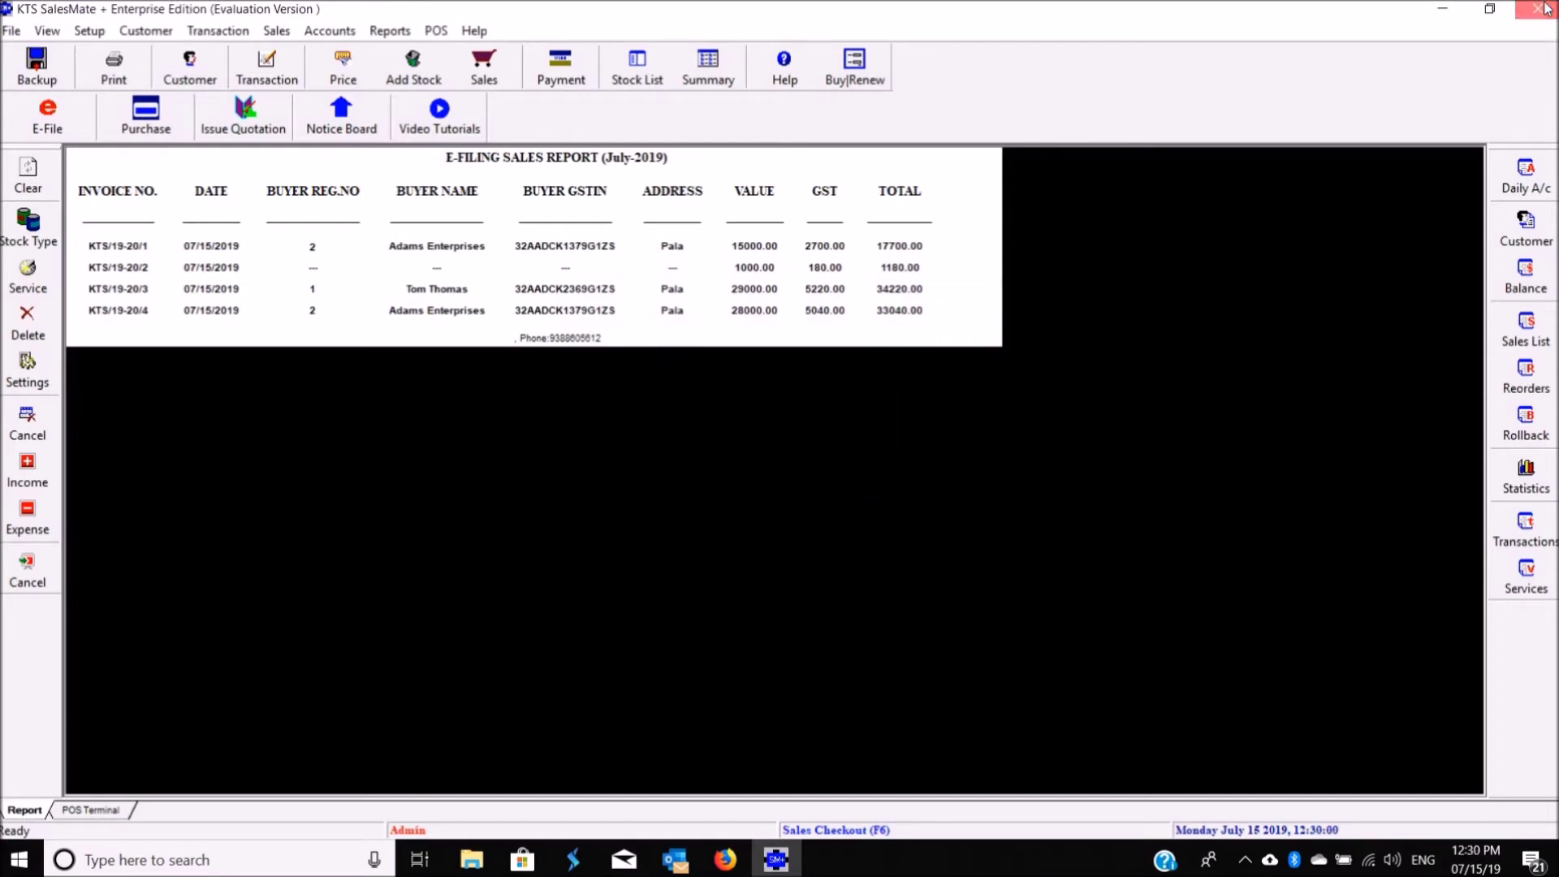
Step: Open SMPReport_July from the SMP folder in Notepad to check its table, then close it
left_click(1537, 9)
double_click(294, 782)
left_click_drag(1058, 330, 145, 195)
left_click(145, 195)
left_click(1267, 147)
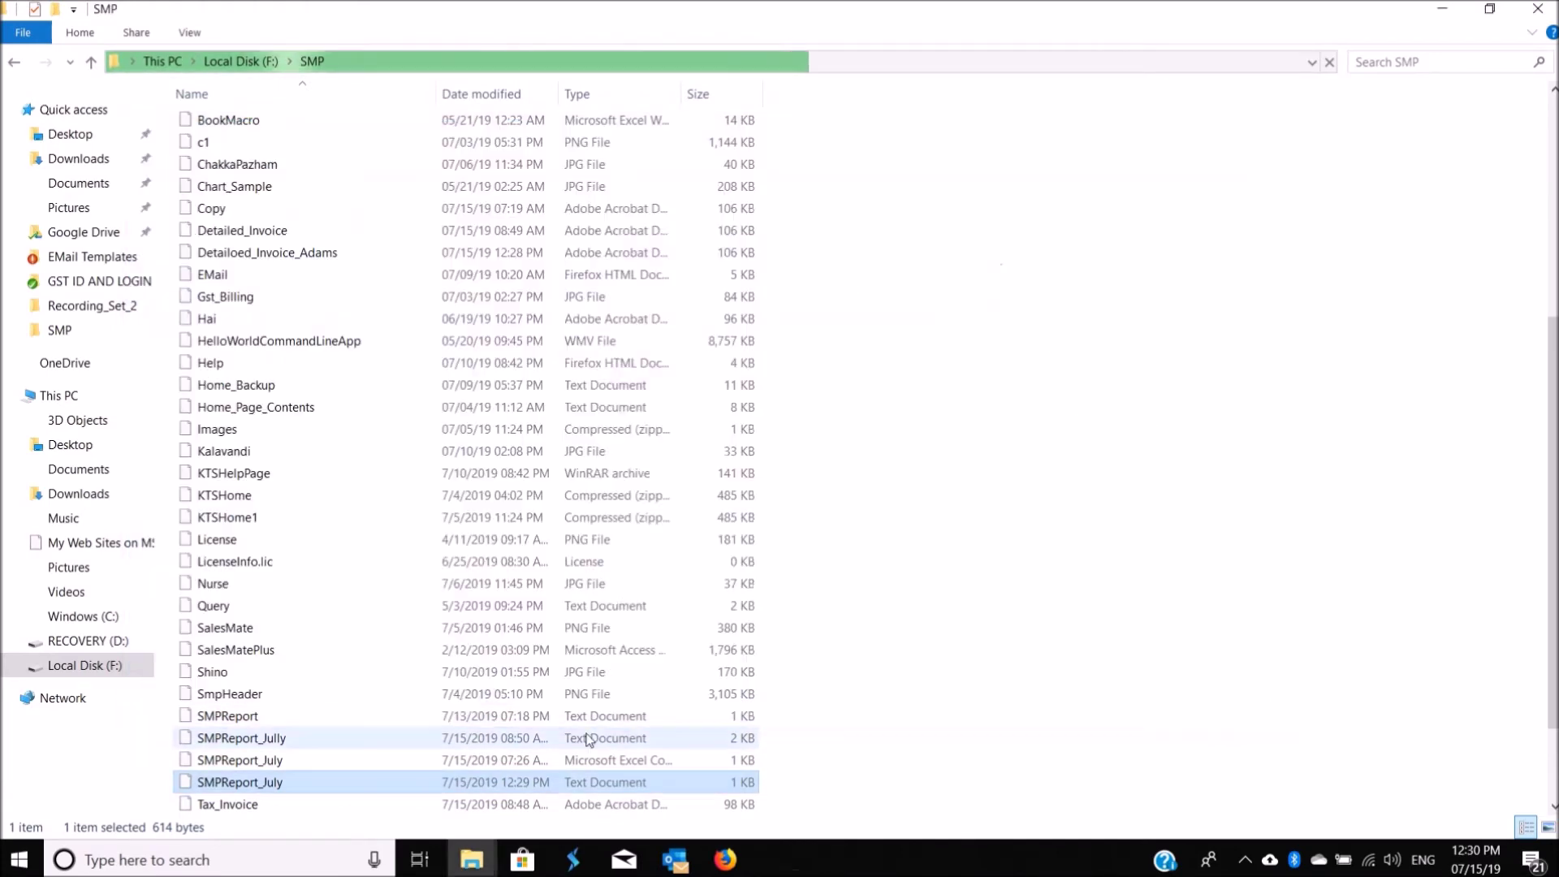
left_click(1435, 8)
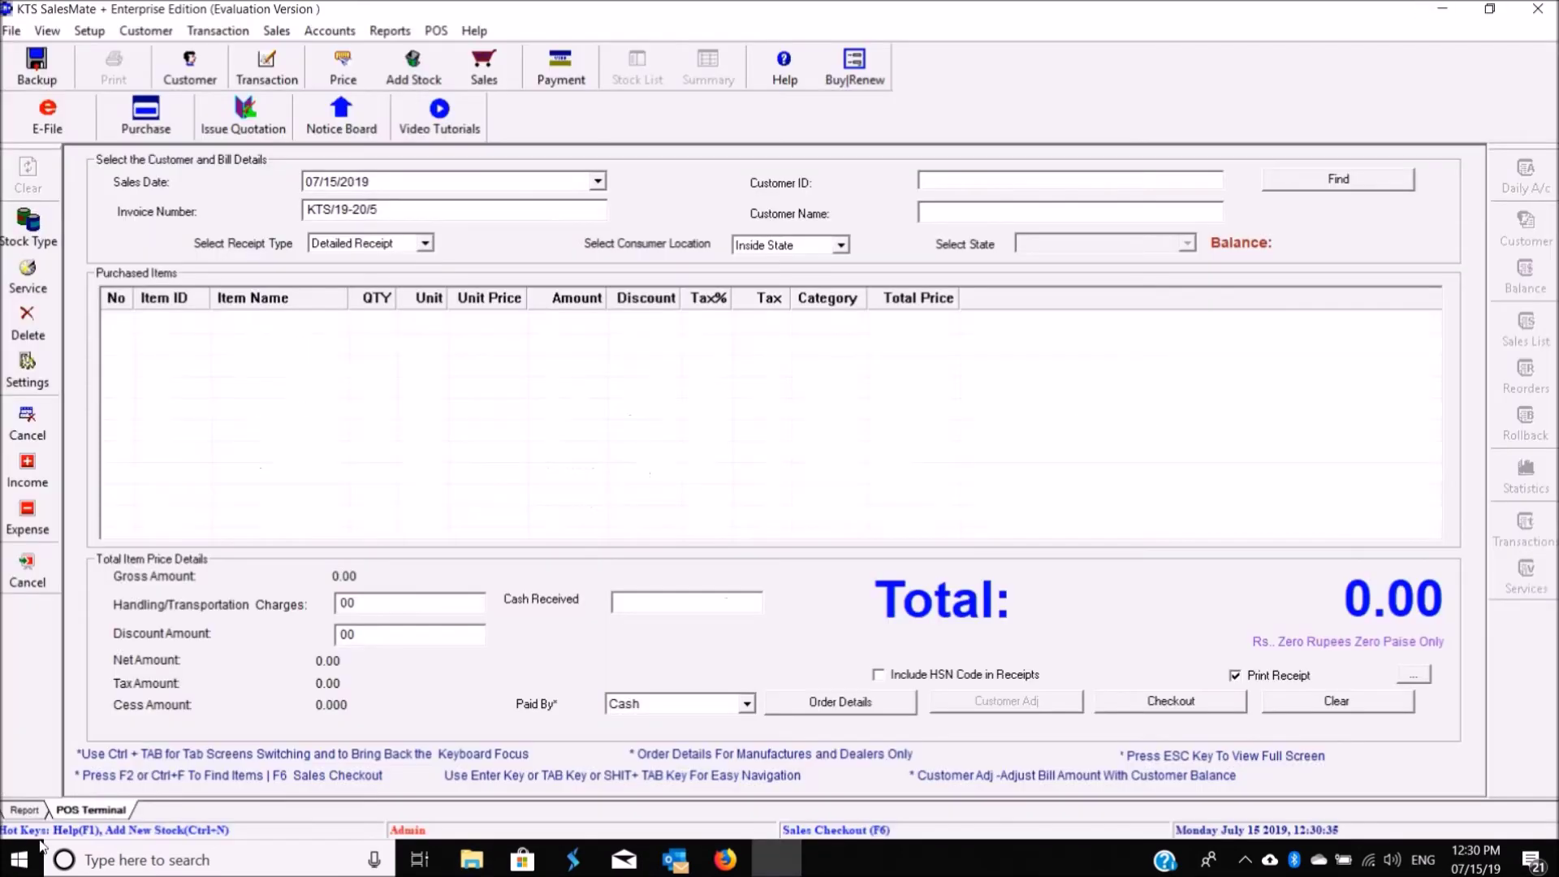
Step: Return to the POS Terminal and look through the Customer and Help menus
left_click(25, 809)
left_click(91, 809)
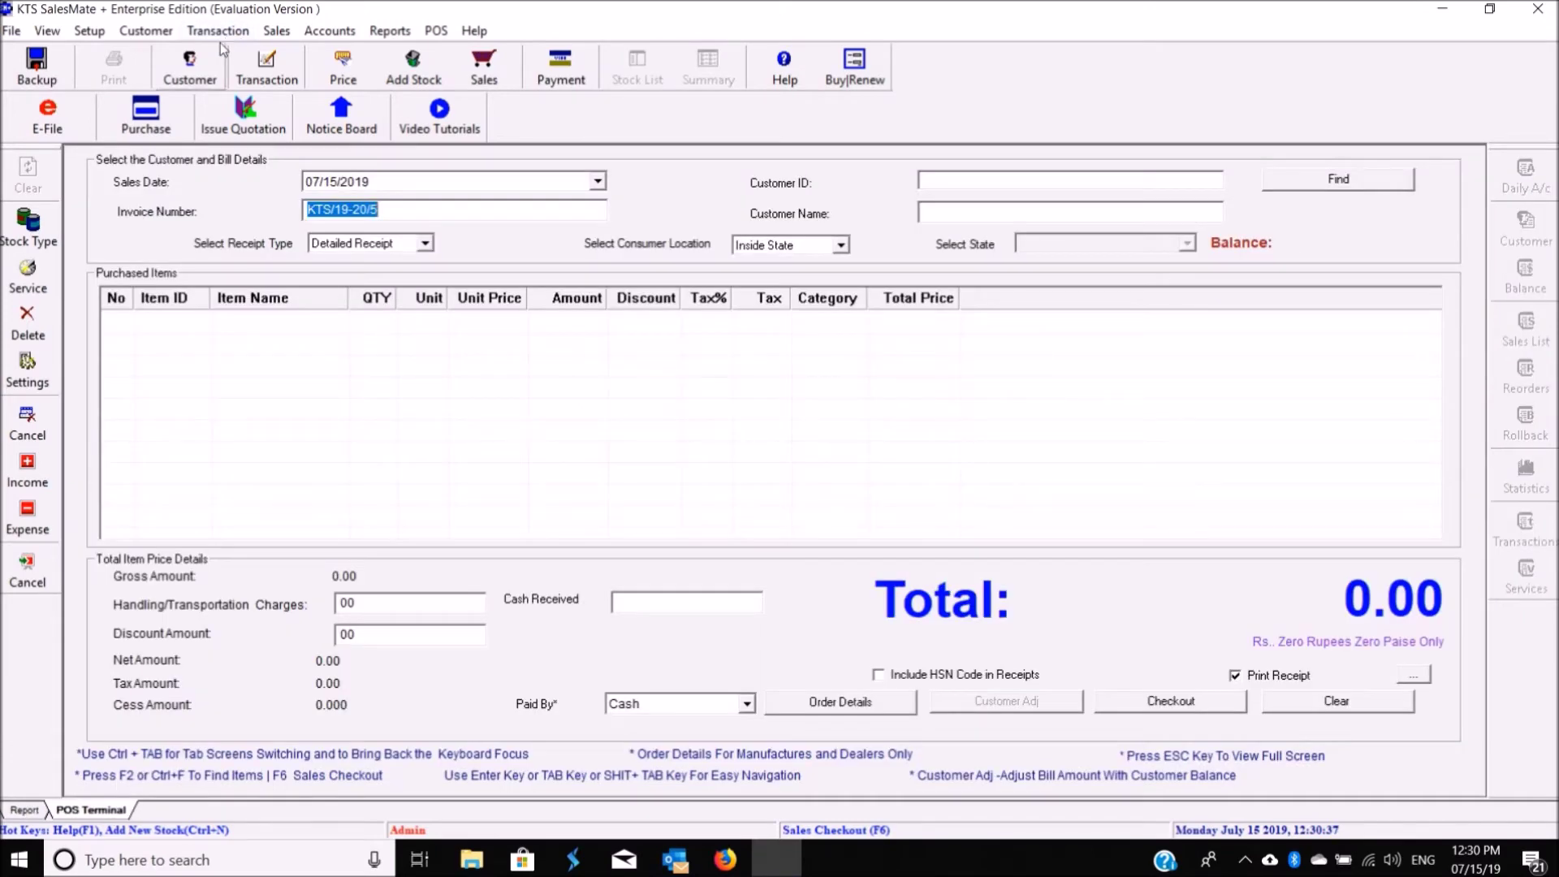
left_click(146, 30)
key("Escape")
left_click(474, 30)
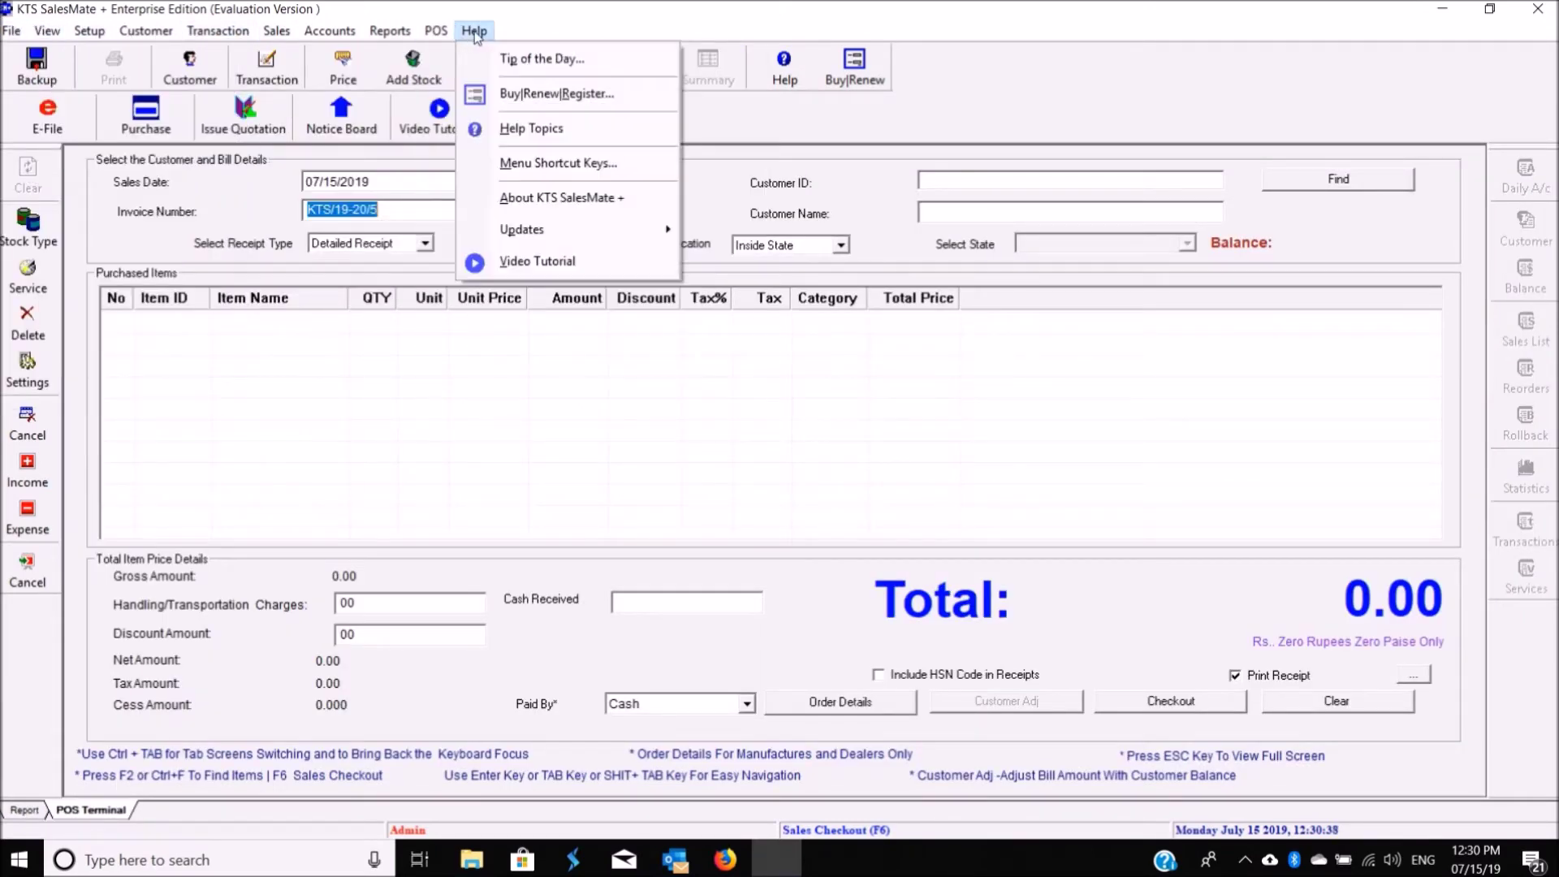
left_click(566, 417)
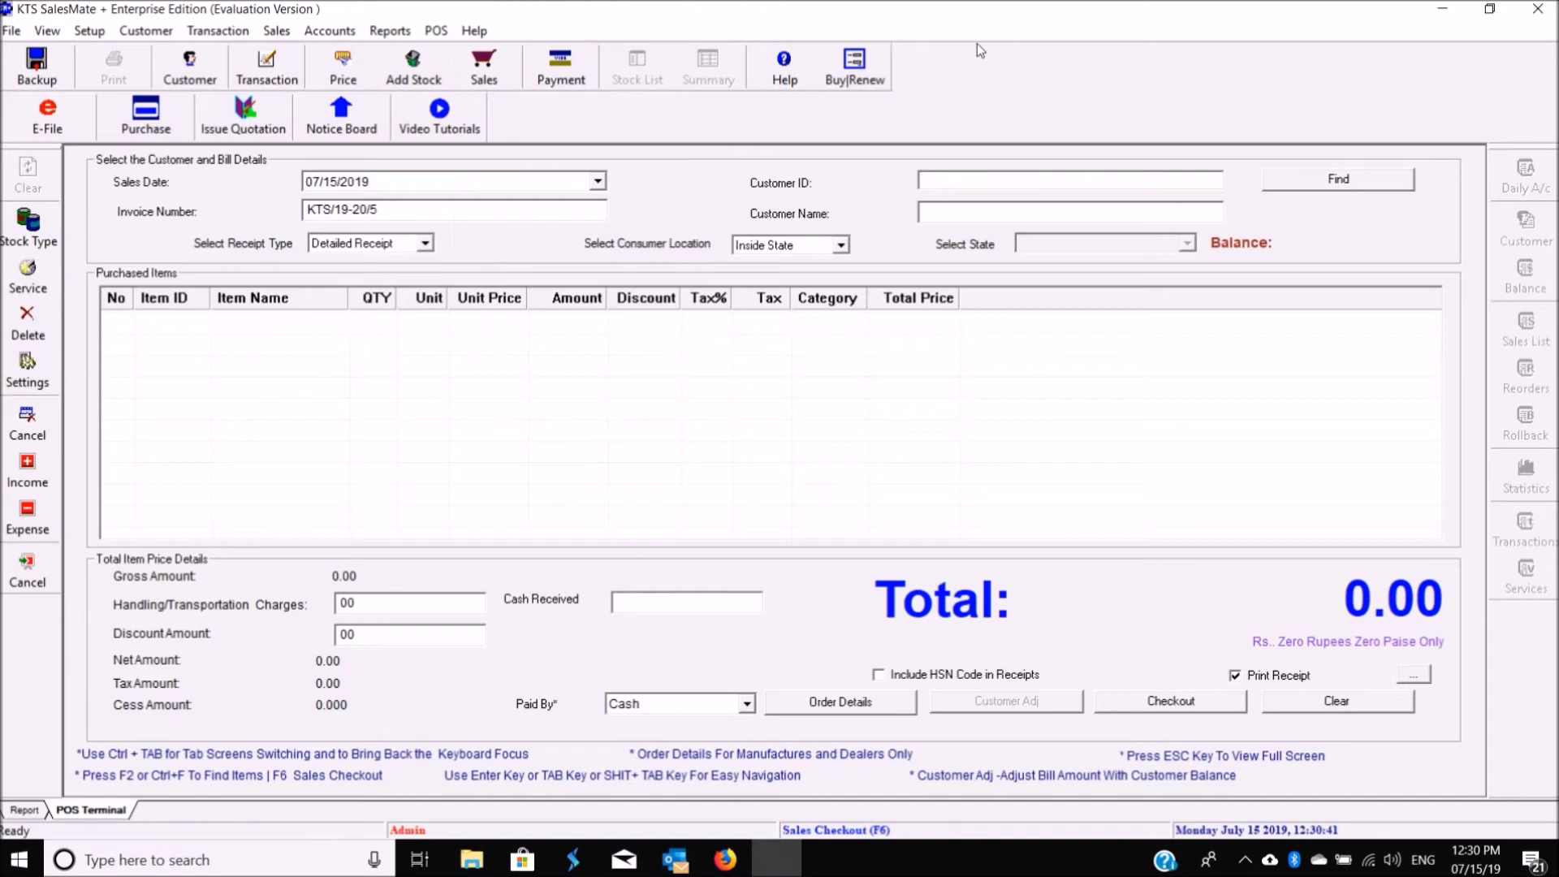
Step: In Buy | Renew, switch the License Option between One Time and Monthly Subscription
left_click(854, 73)
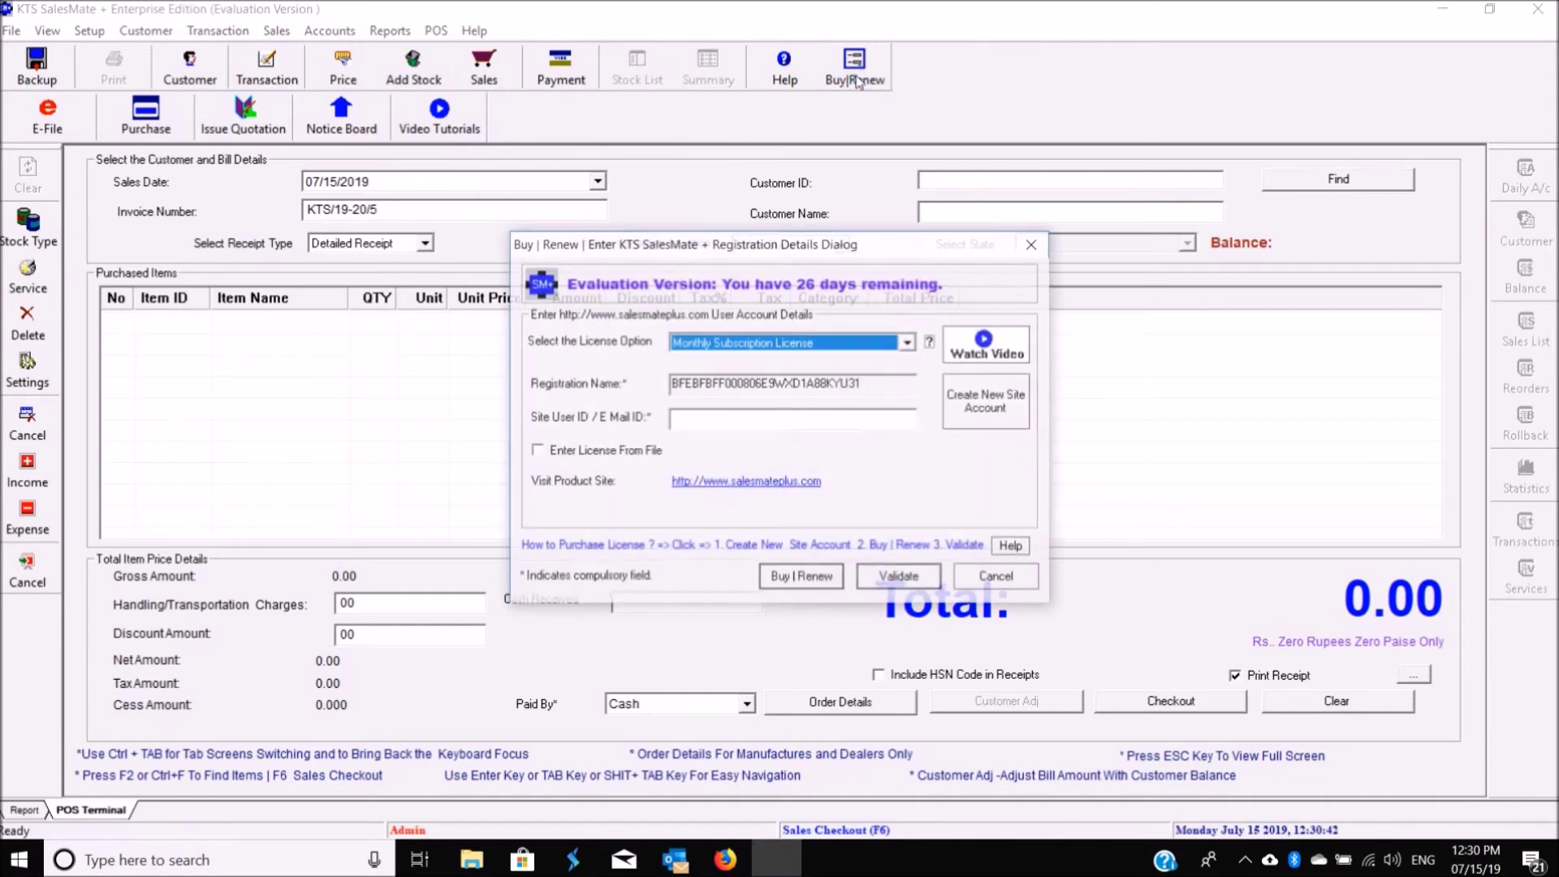
left_click(811, 346)
left_click(784, 360)
left_click(784, 342)
left_click(777, 376)
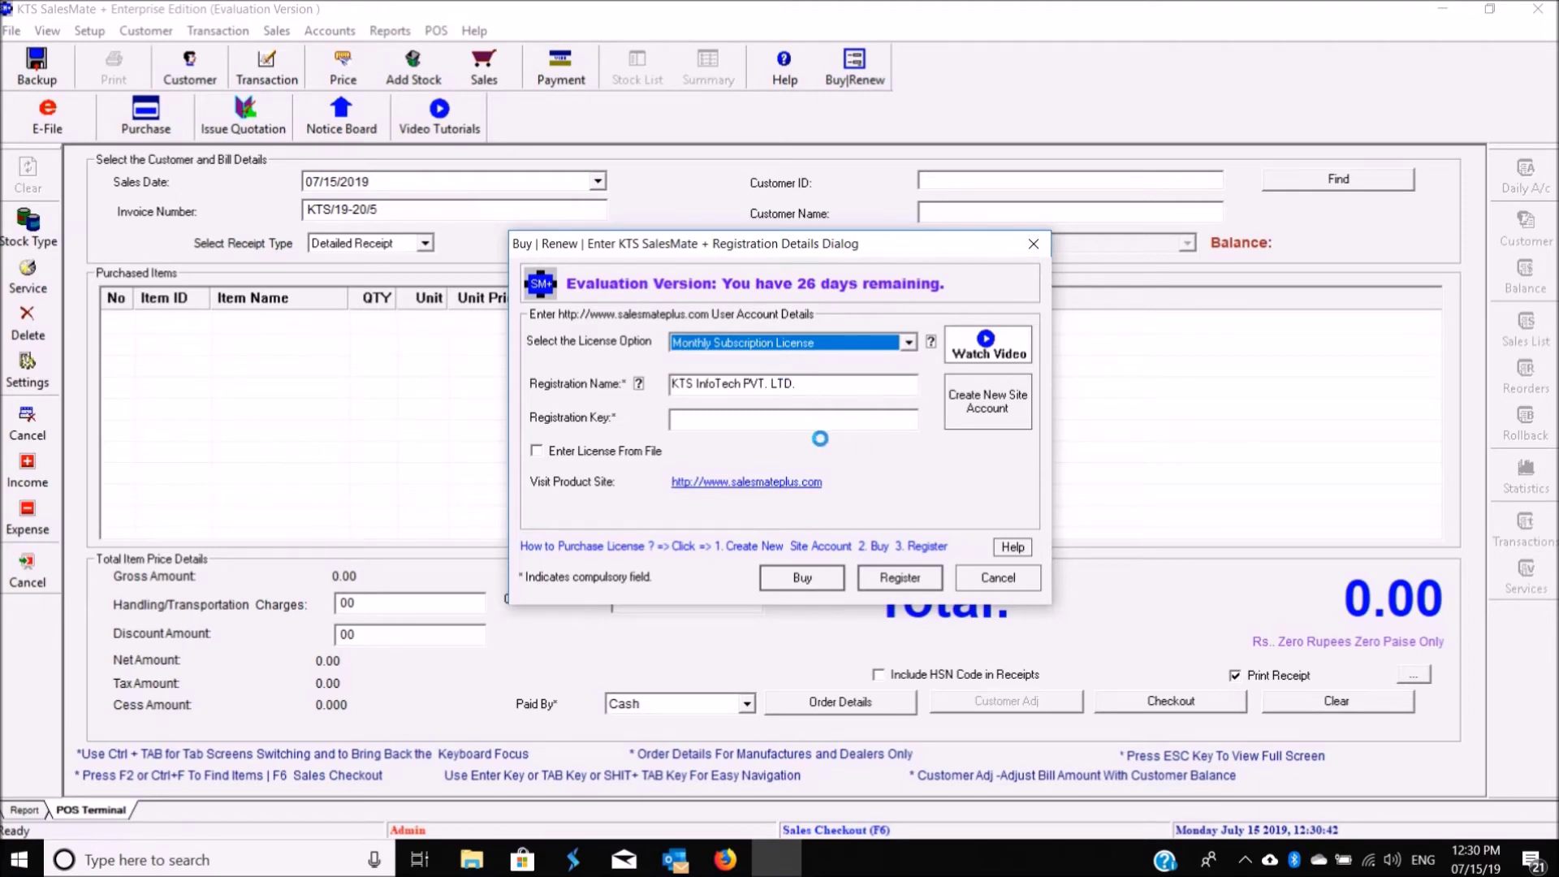
Step: View the website's Create New Site Account sign-up page, then close the Firefox tab
left_click(803, 416)
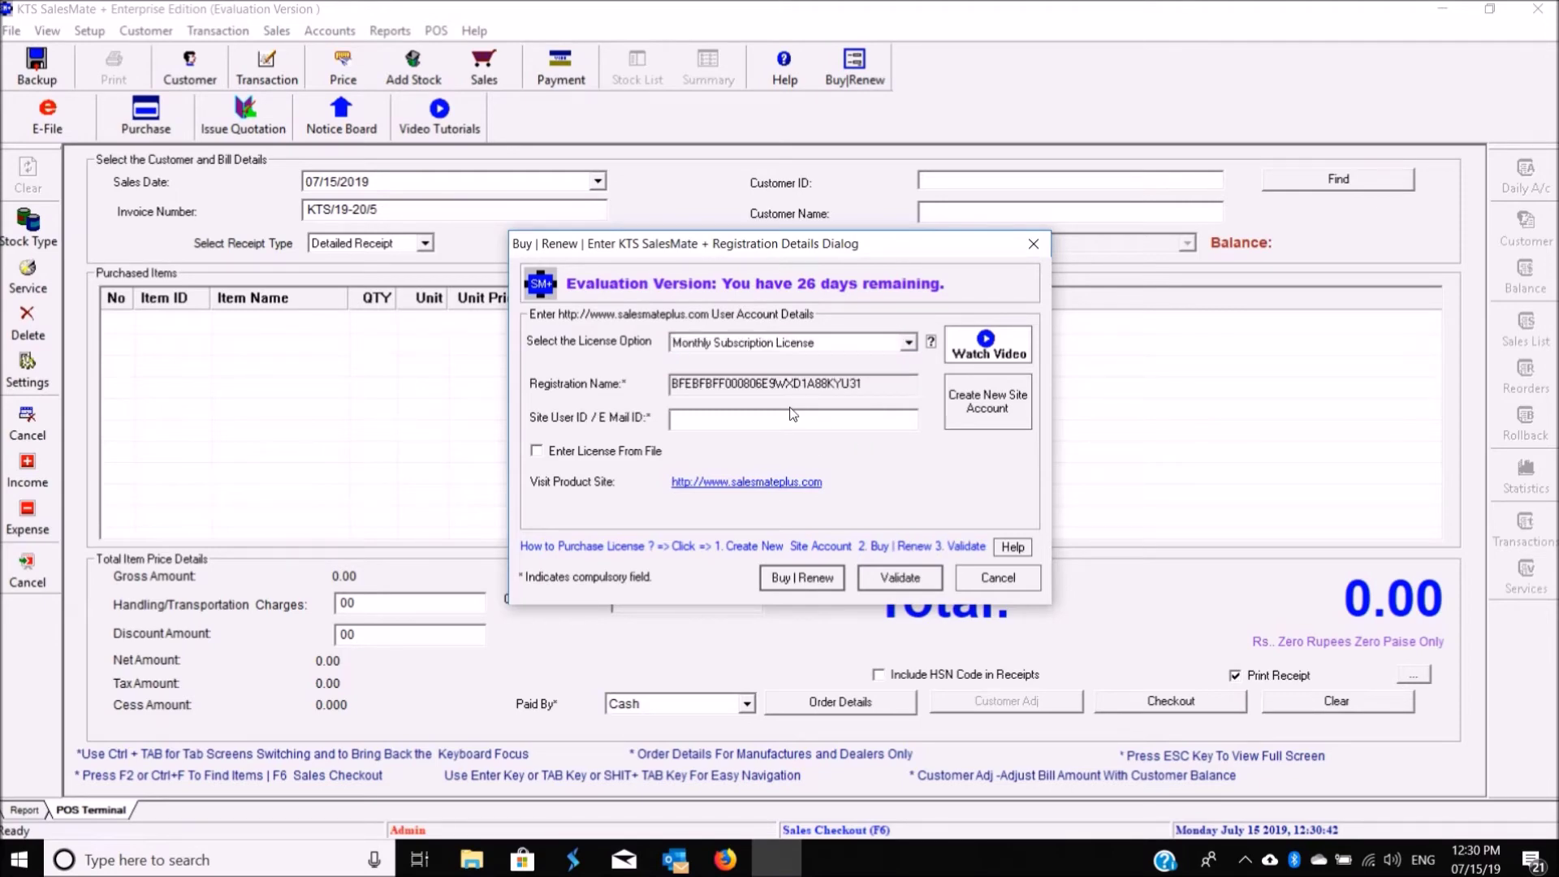
left_click(983, 402)
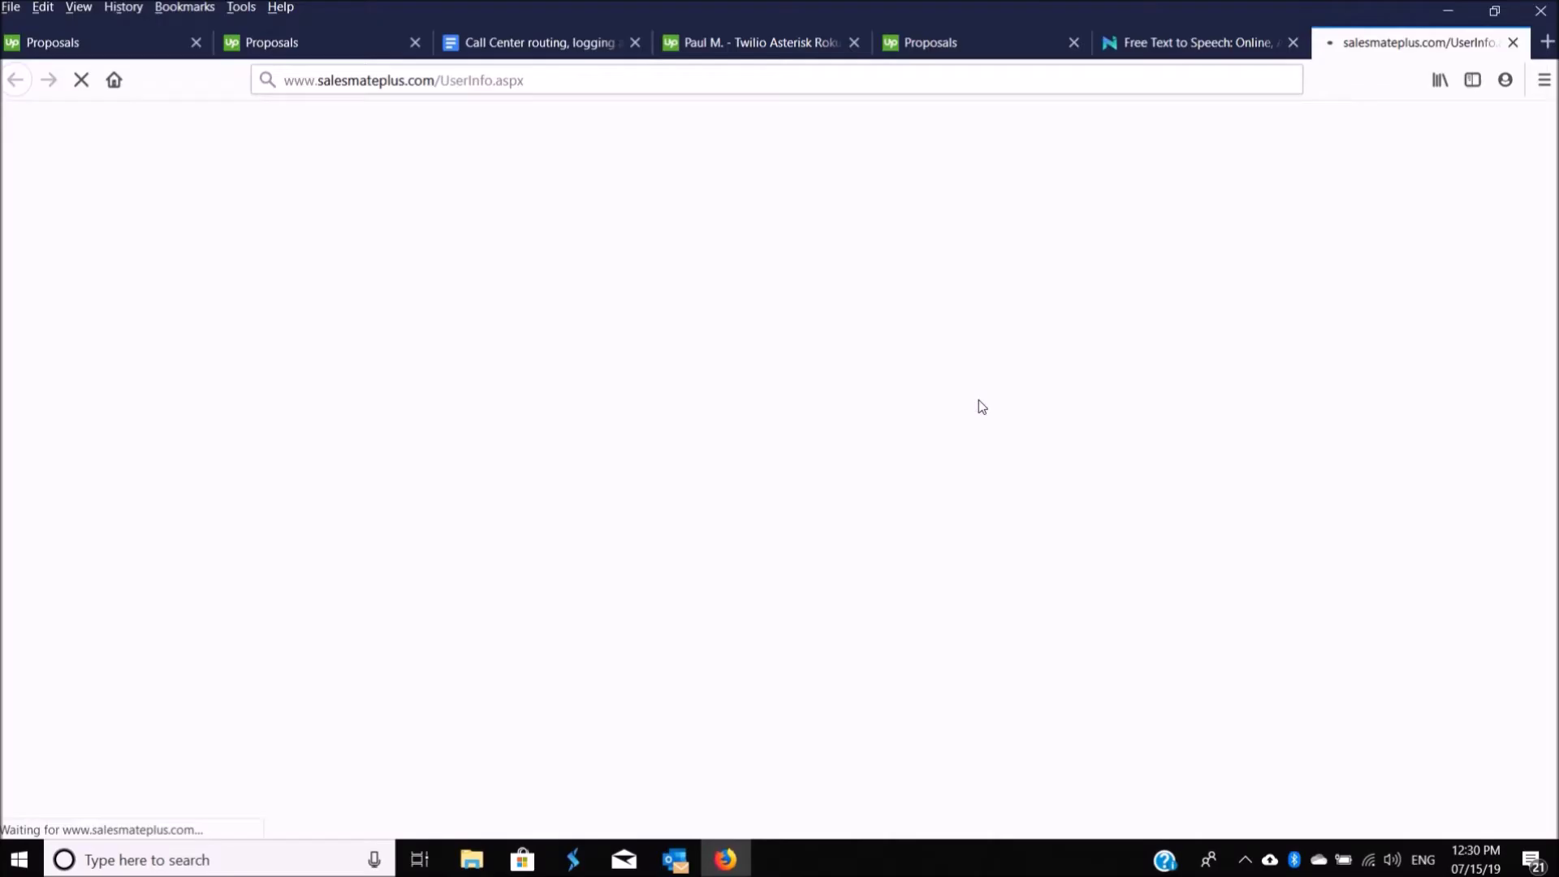
left_click(1512, 46)
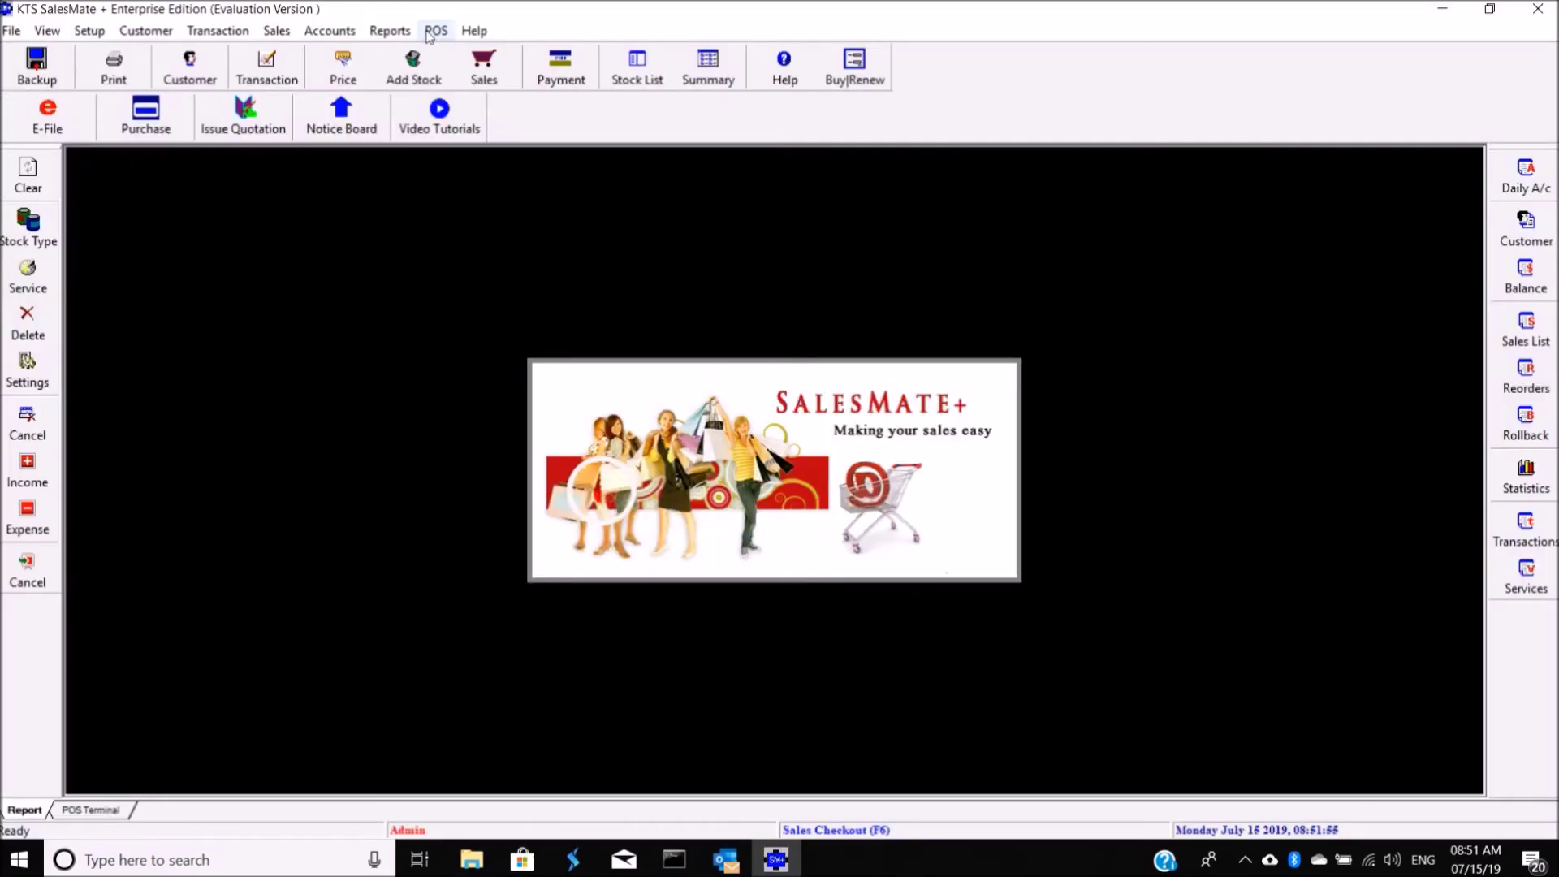
left_click(431, 34)
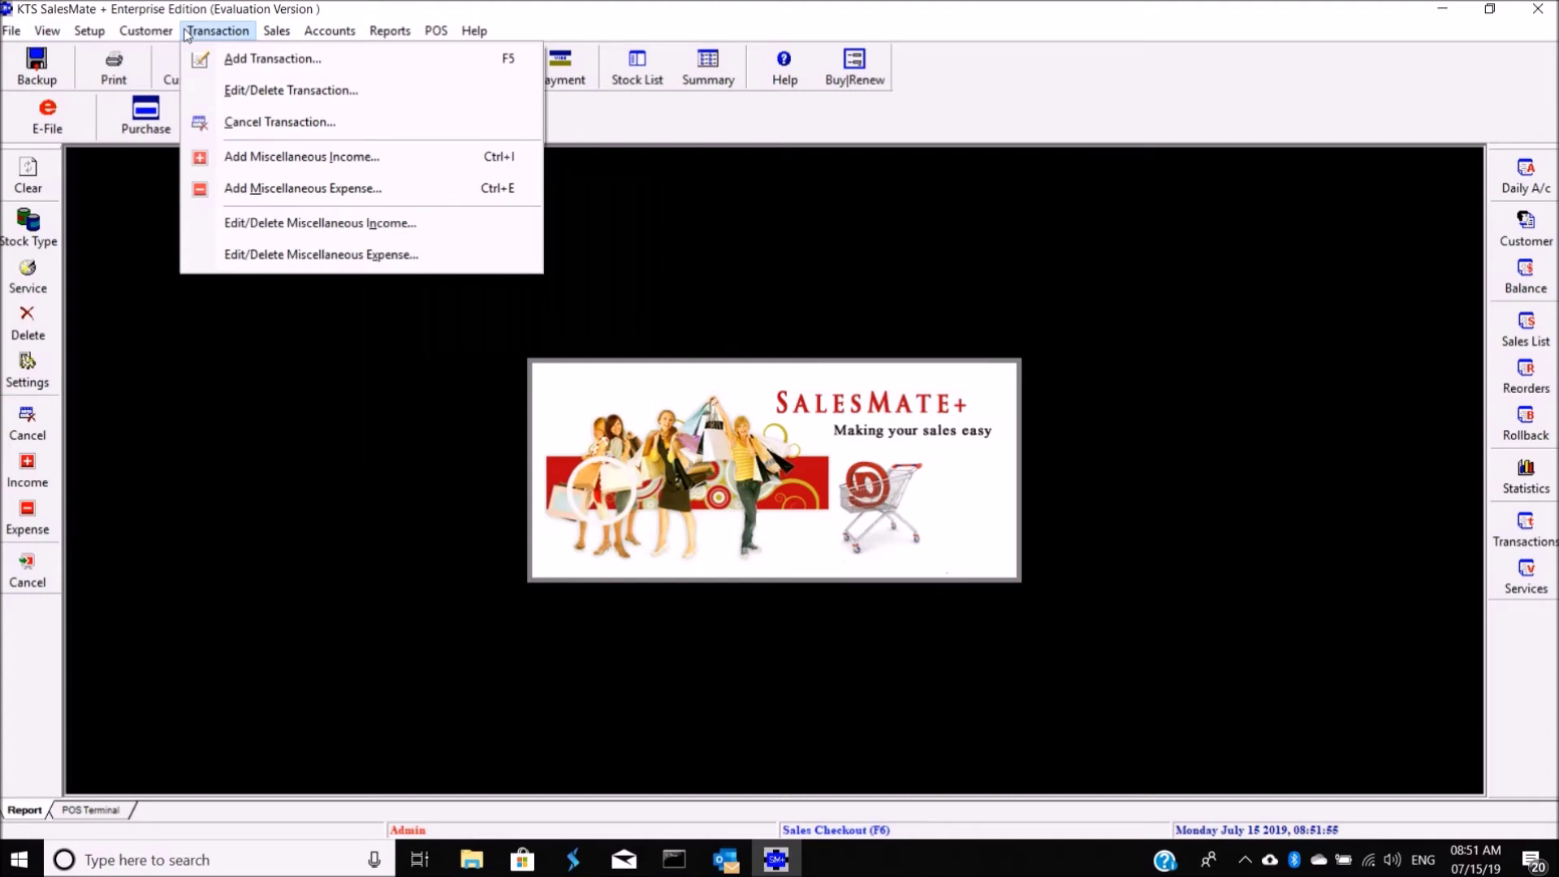
Step: Update stock item KTS SalesMate + with the One Time License description, 140000.00 price and 18% tax
mouse_move(267, 34)
left_click(283, 90)
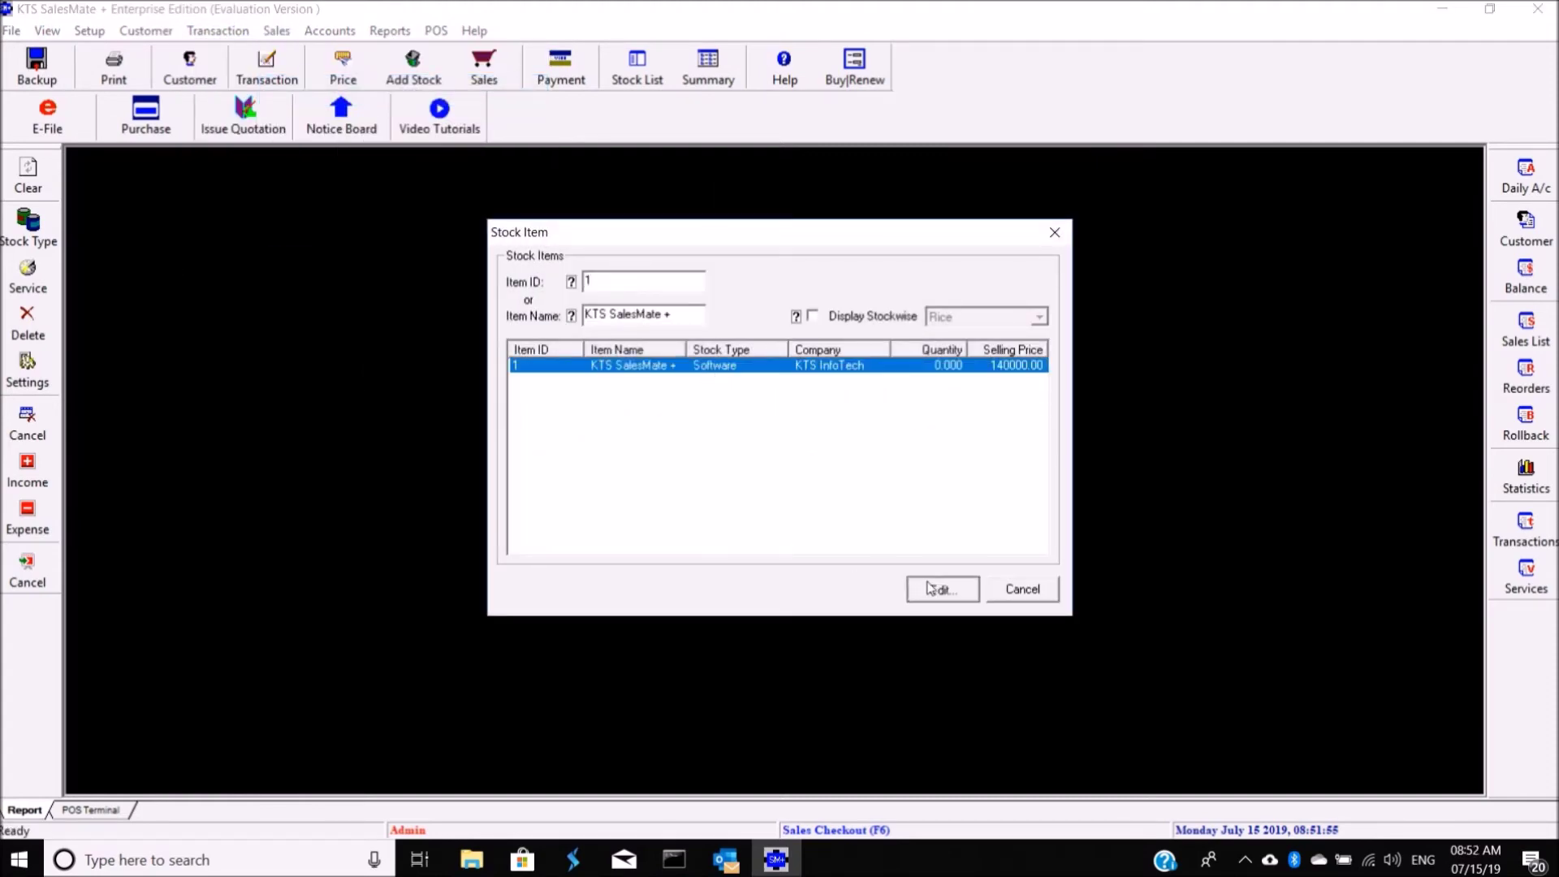
left_click(931, 587)
left_click(922, 647)
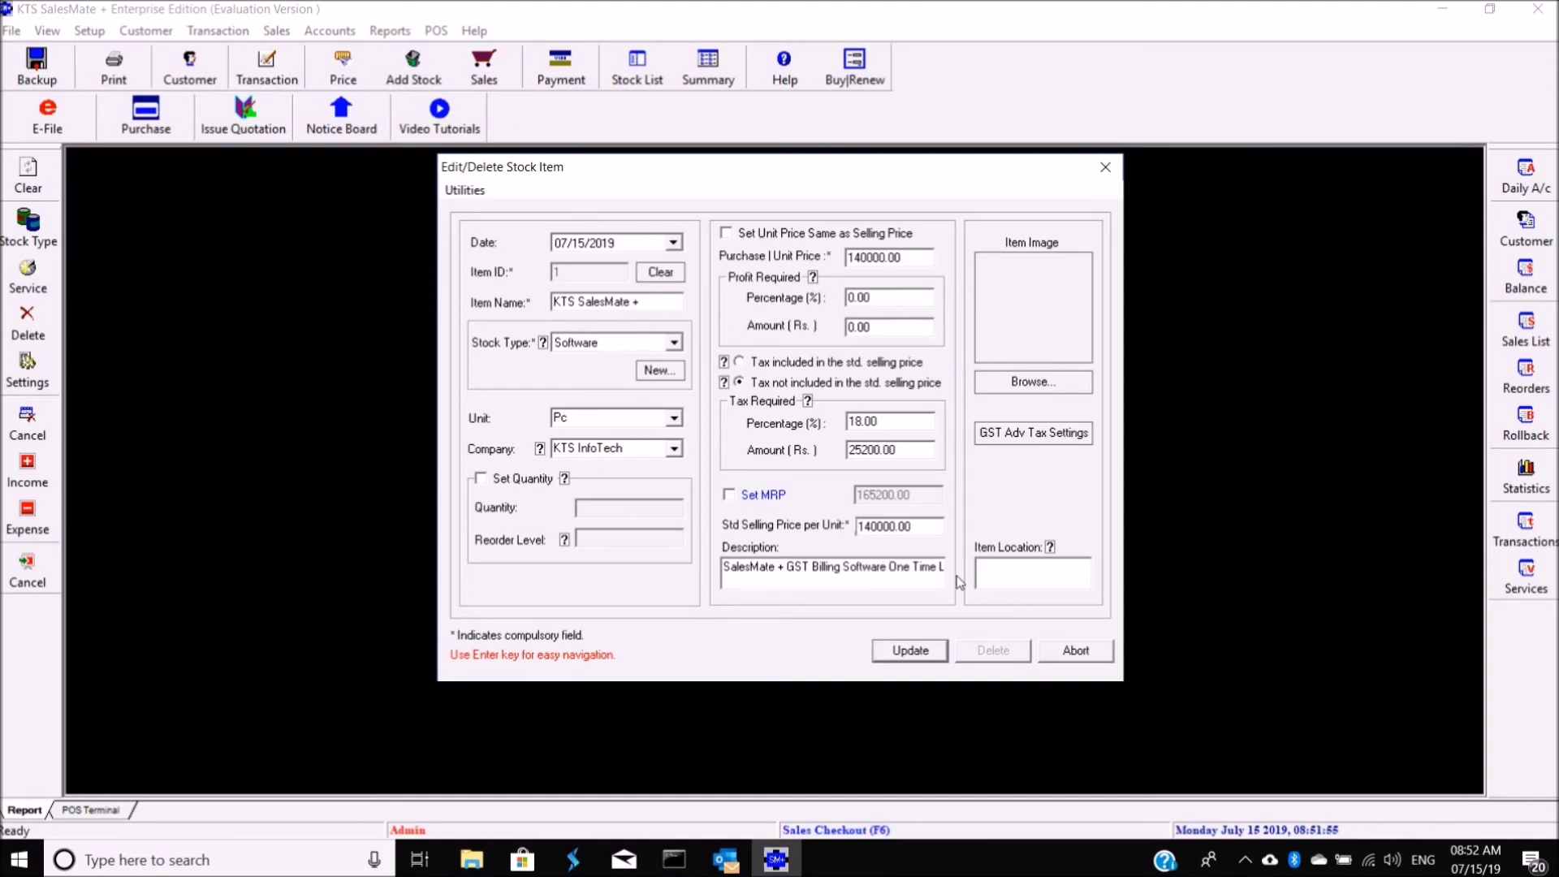
key("End")
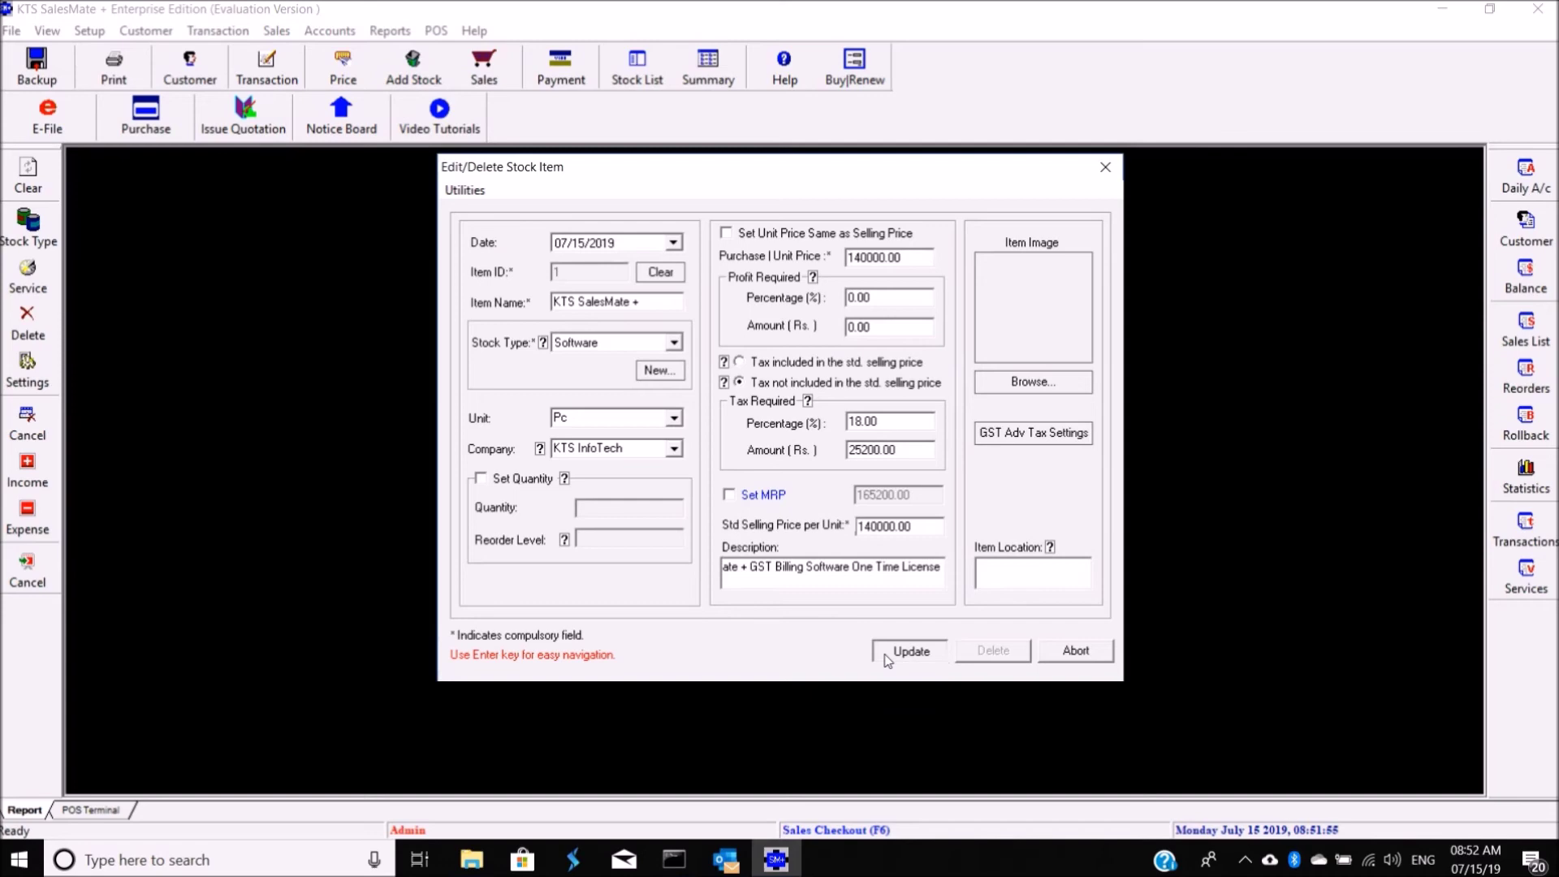
left_click(910, 652)
left_click(855, 476)
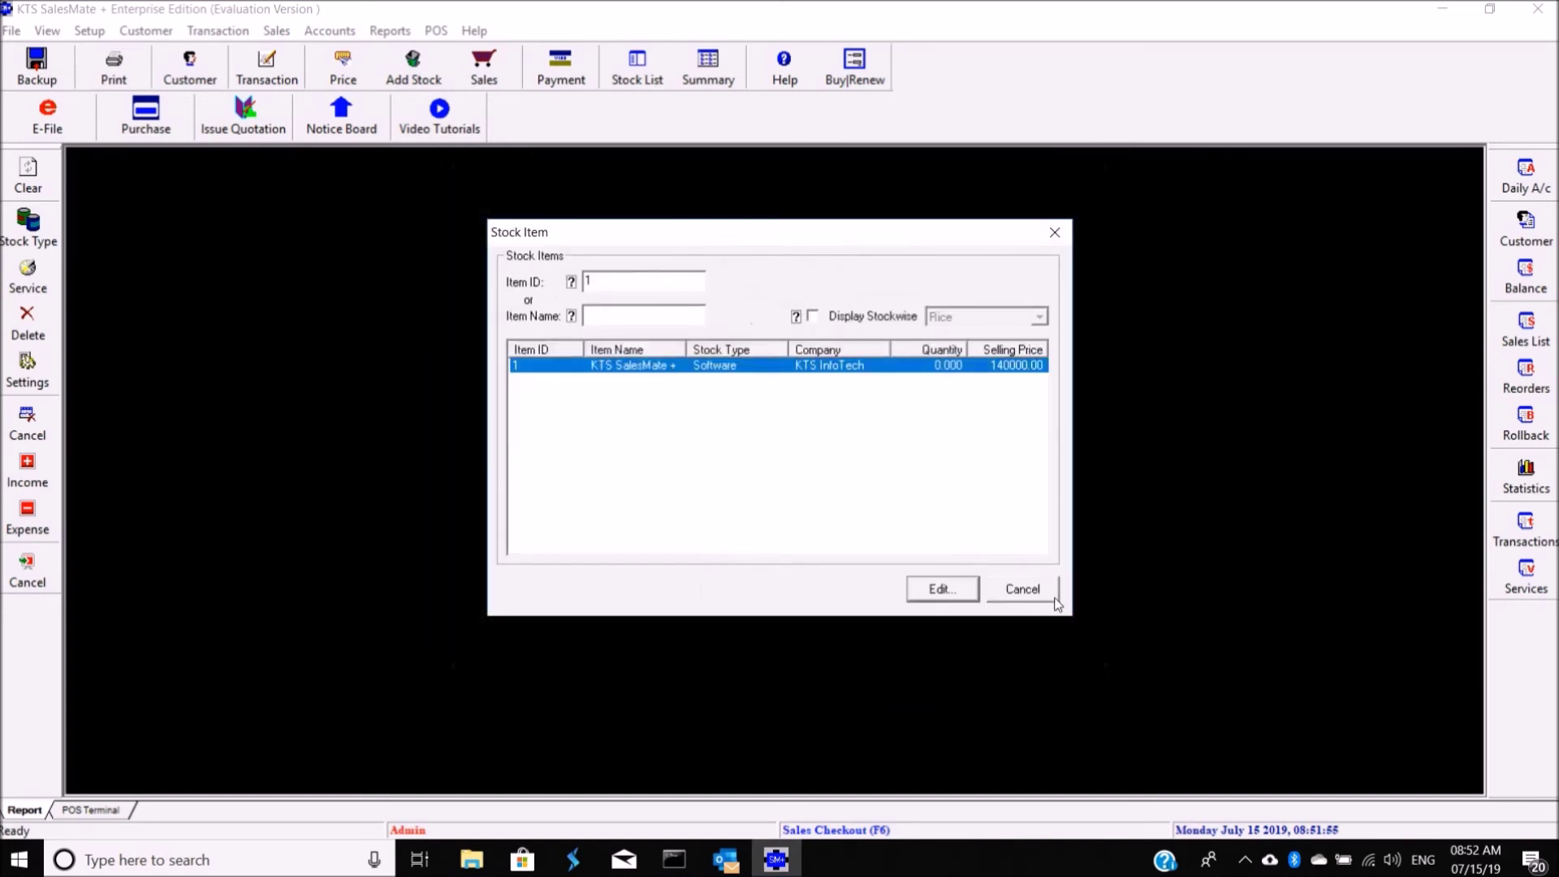
left_click(1056, 601)
left_click(390, 30)
Step: Step through the E Filing Wizard to the GSTR-1 return options, then close it
mouse_move(446, 40)
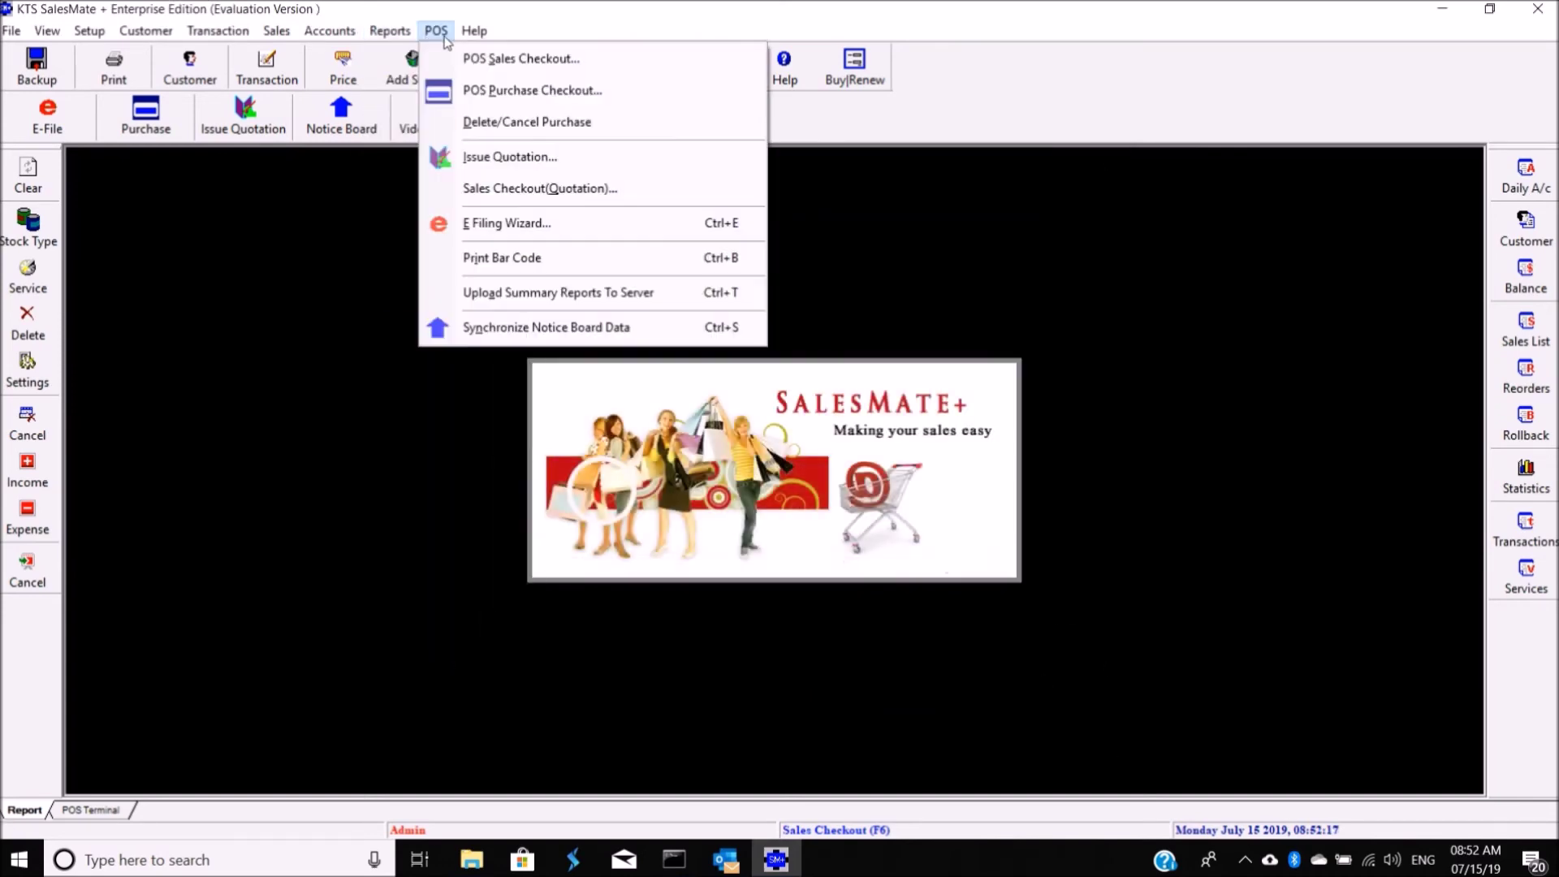
left_click(502, 223)
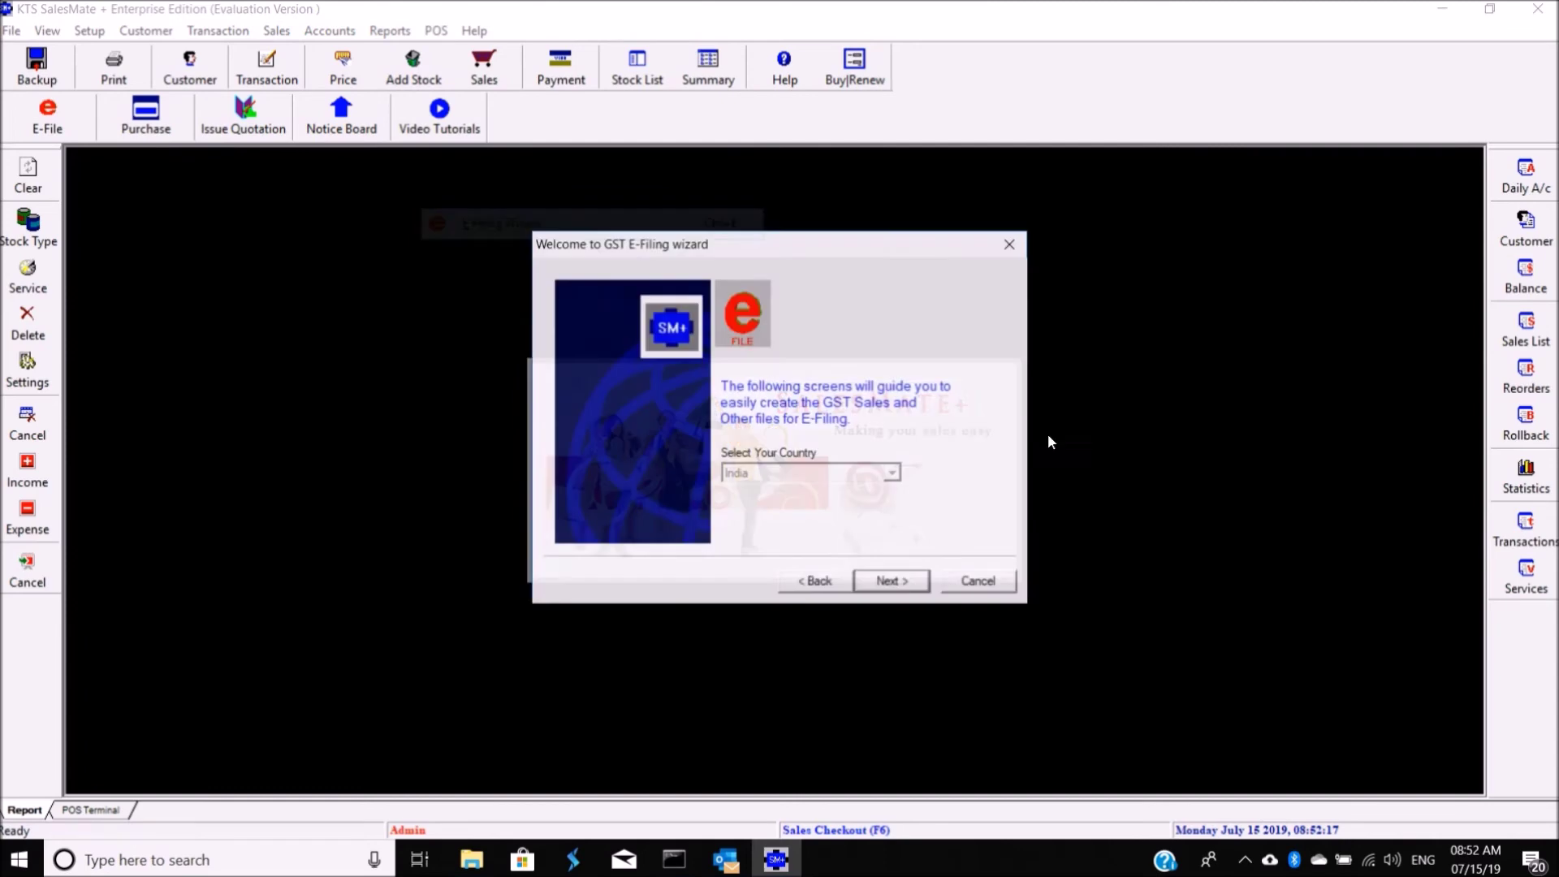
left_click(891, 582)
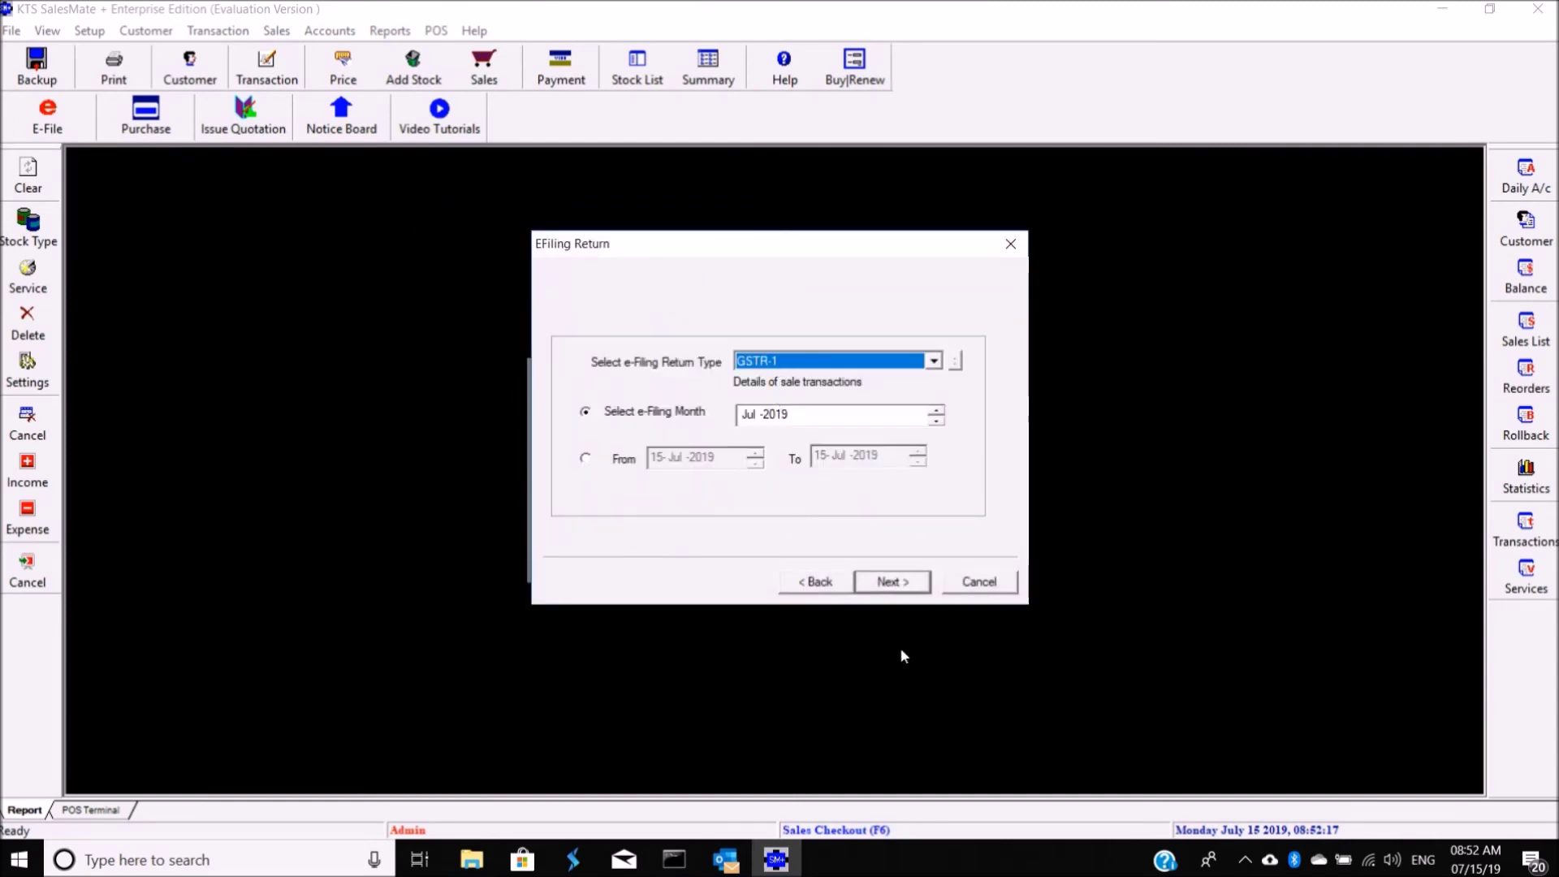
left_click(1003, 591)
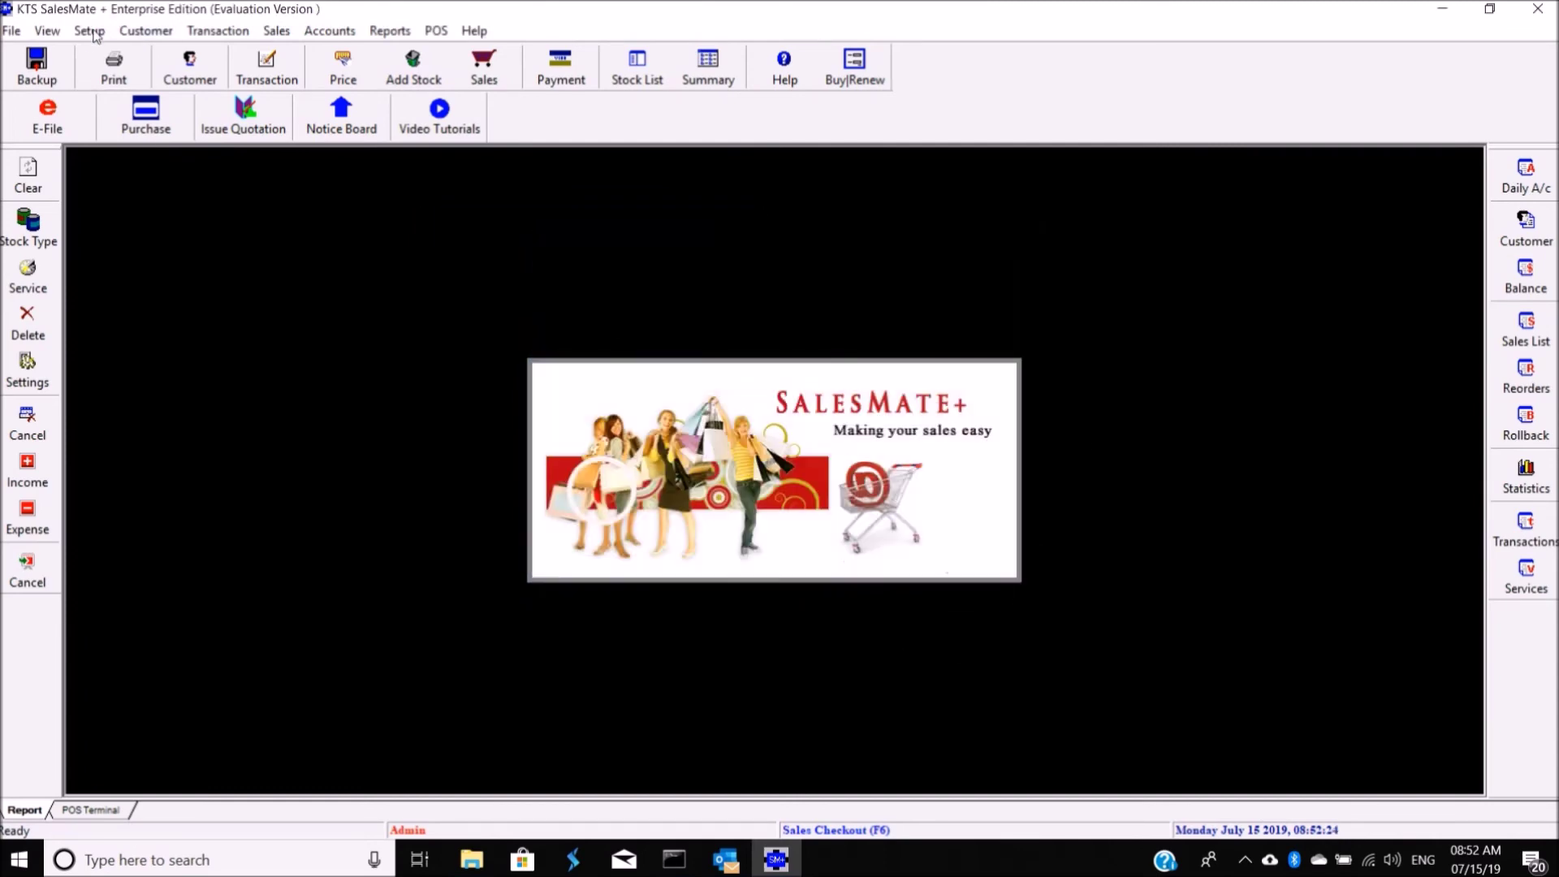
Step: Review the general, POS default and POS print settings, then cancel without saving
left_click(89, 34)
left_click(539, 507)
left_click(27, 369)
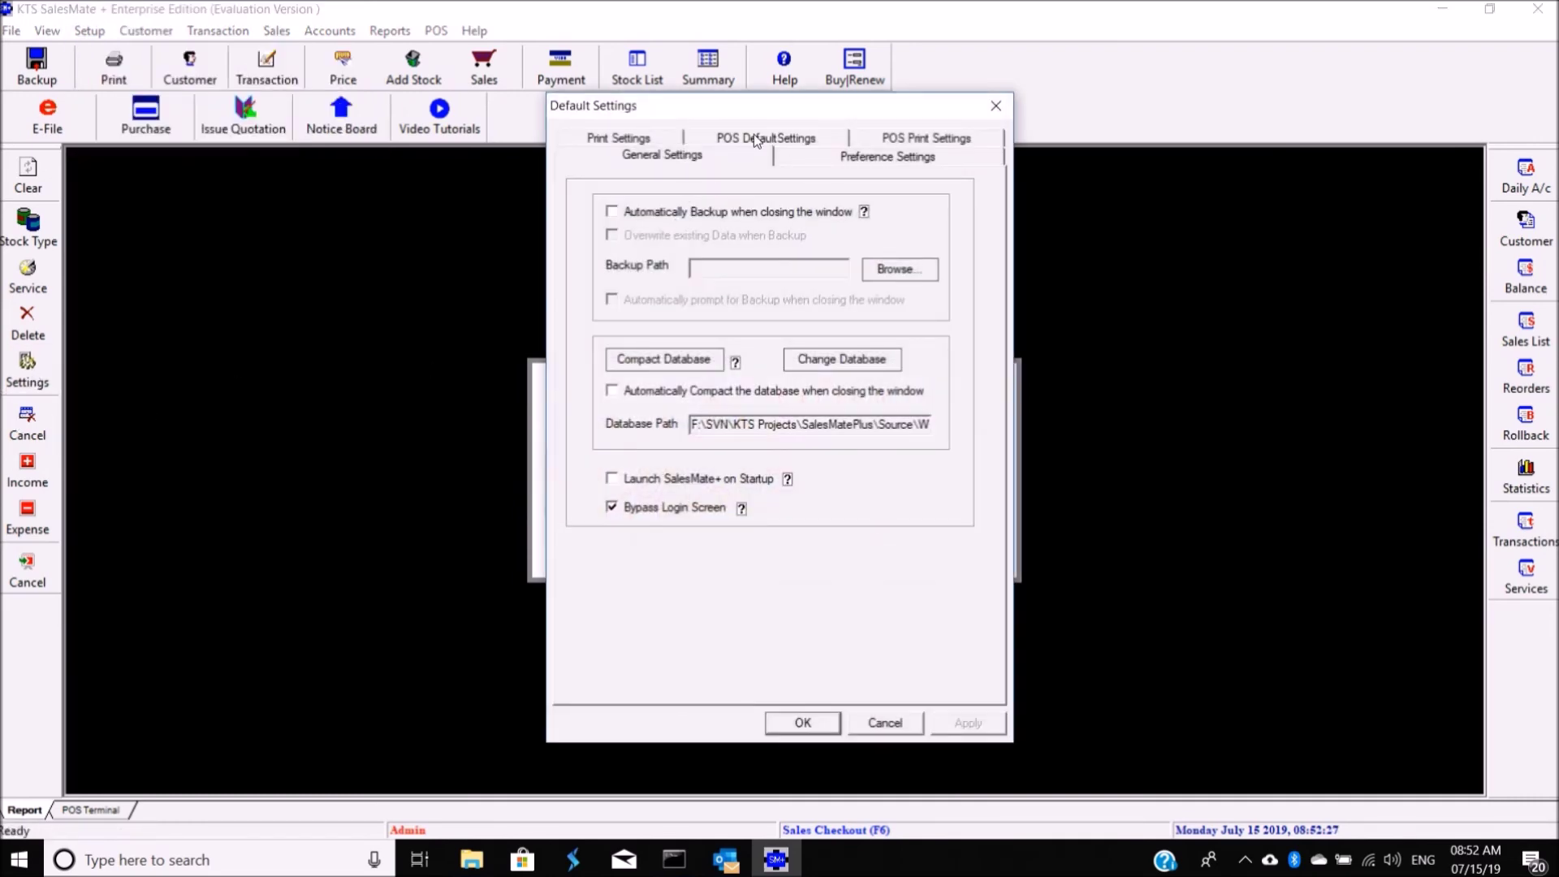
left_click(754, 138)
left_click(908, 159)
left_click(663, 142)
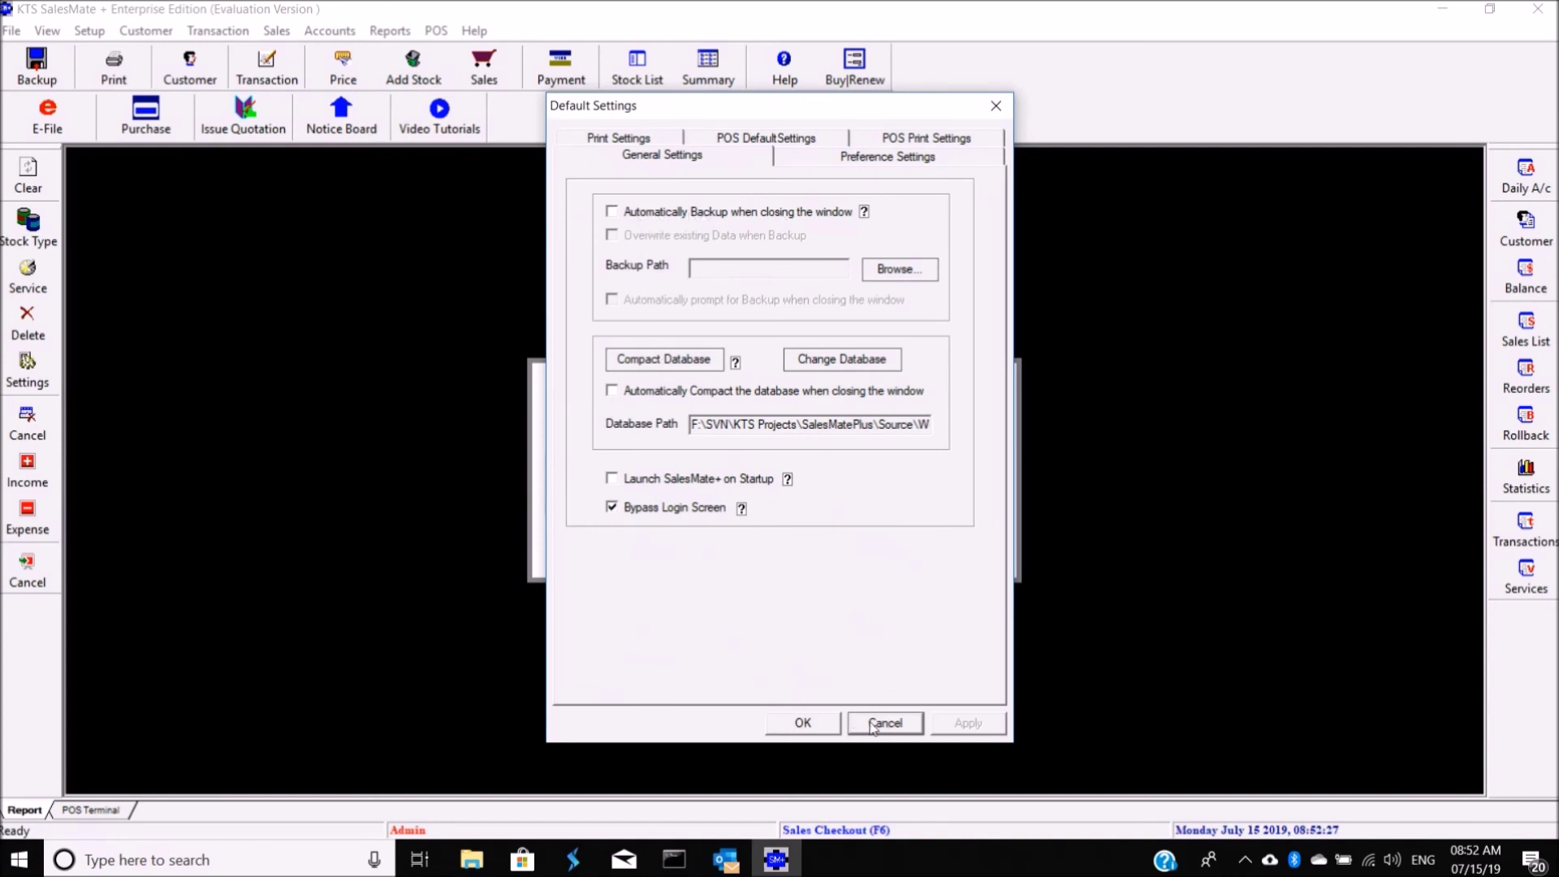
left_click(907, 724)
Step: Open Help > Buy|Renew|Register to reach the closing contact information card
left_click(140, 30)
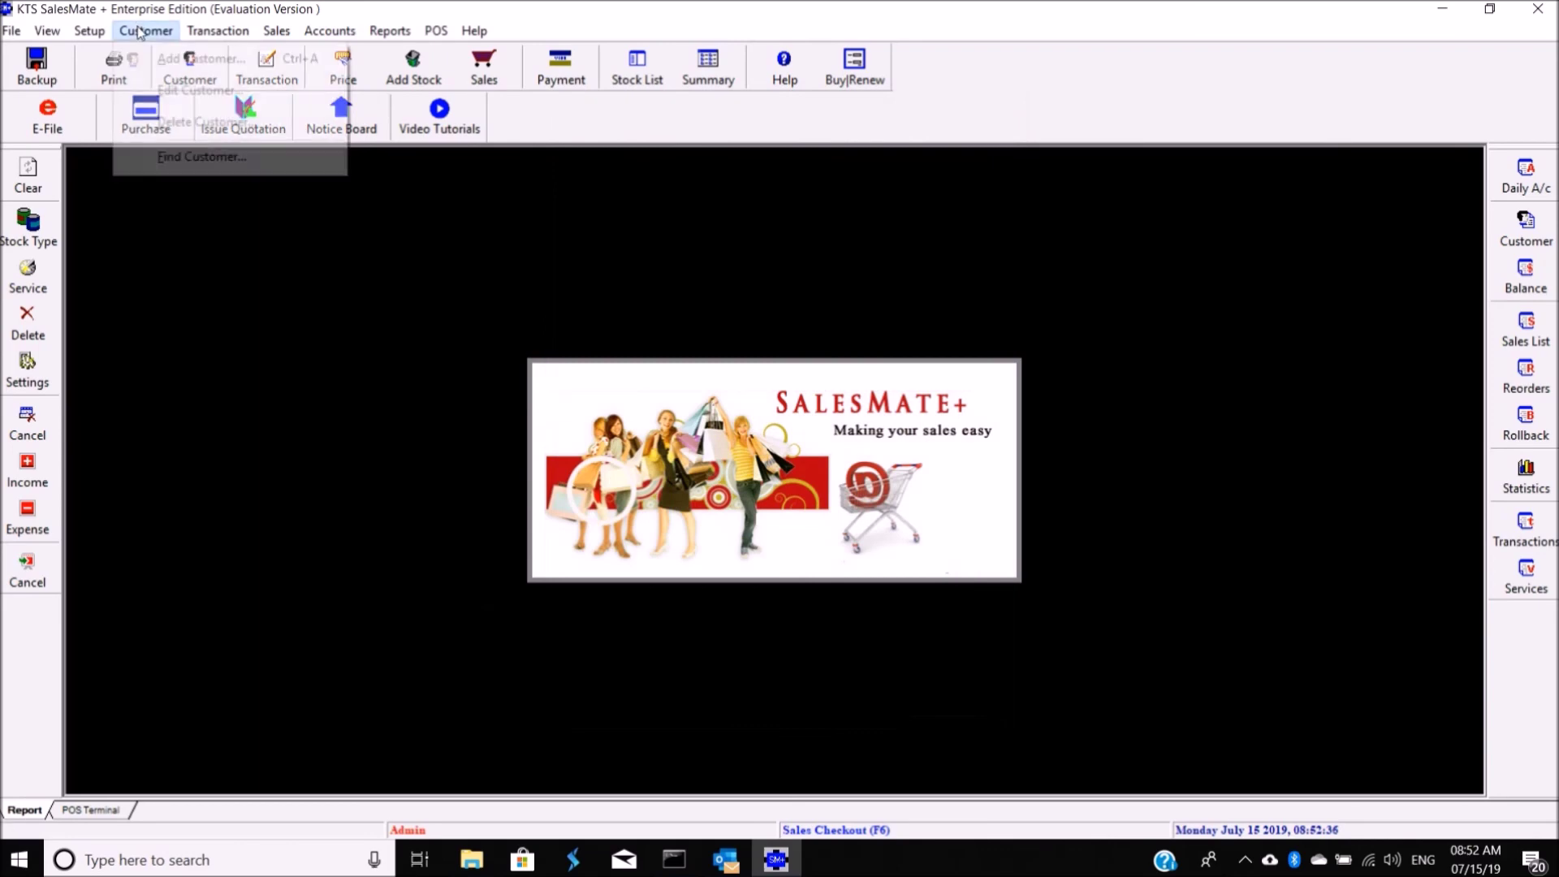
mouse_move(389, 31)
left_click(587, 341)
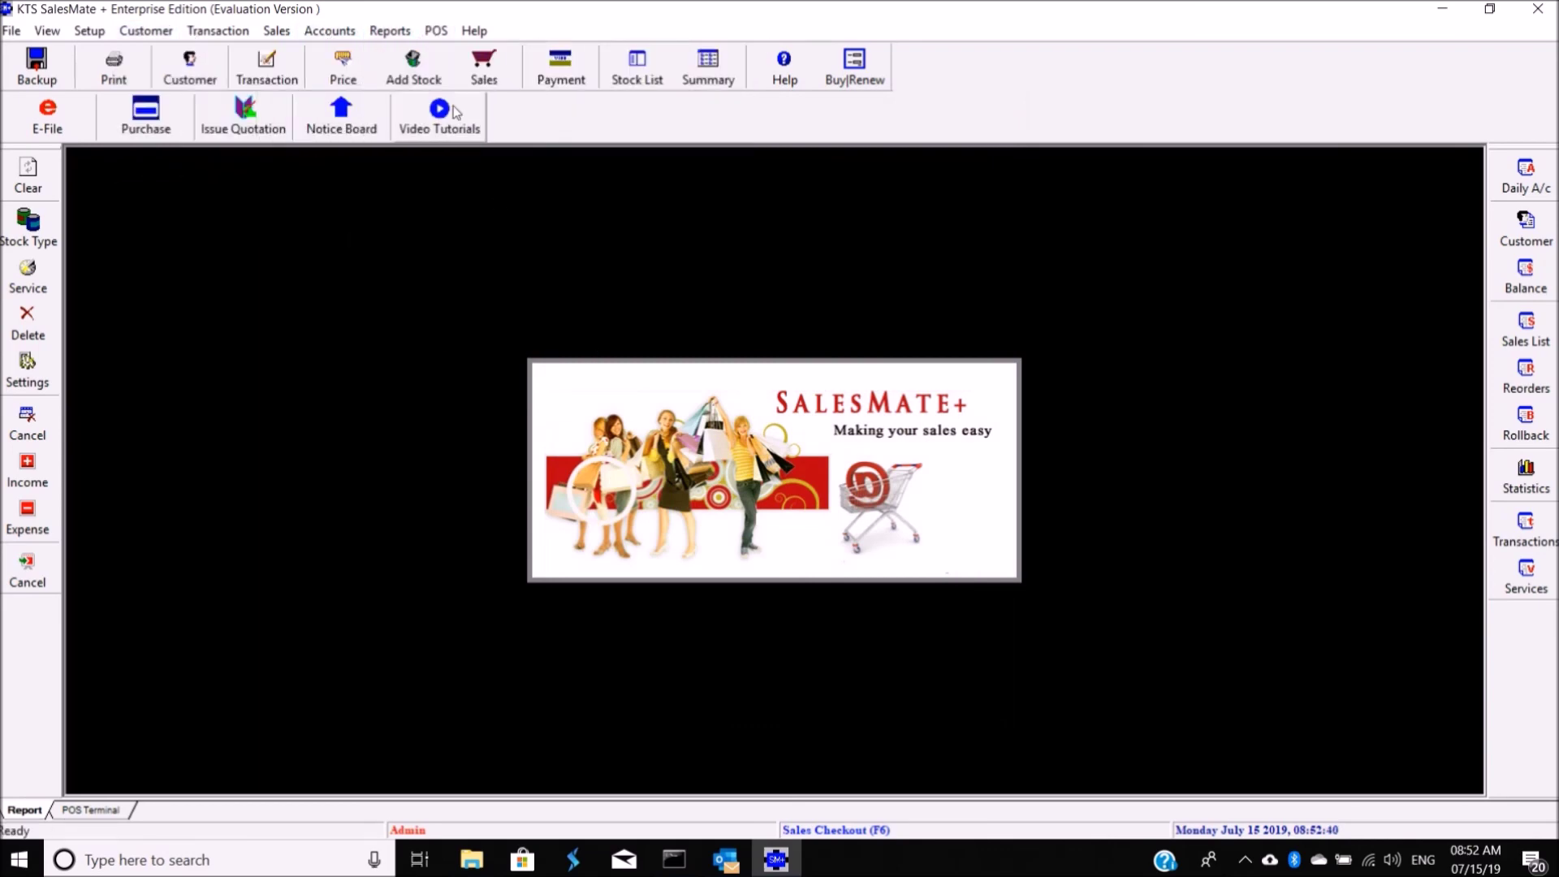
left_click(437, 31)
mouse_move(474, 31)
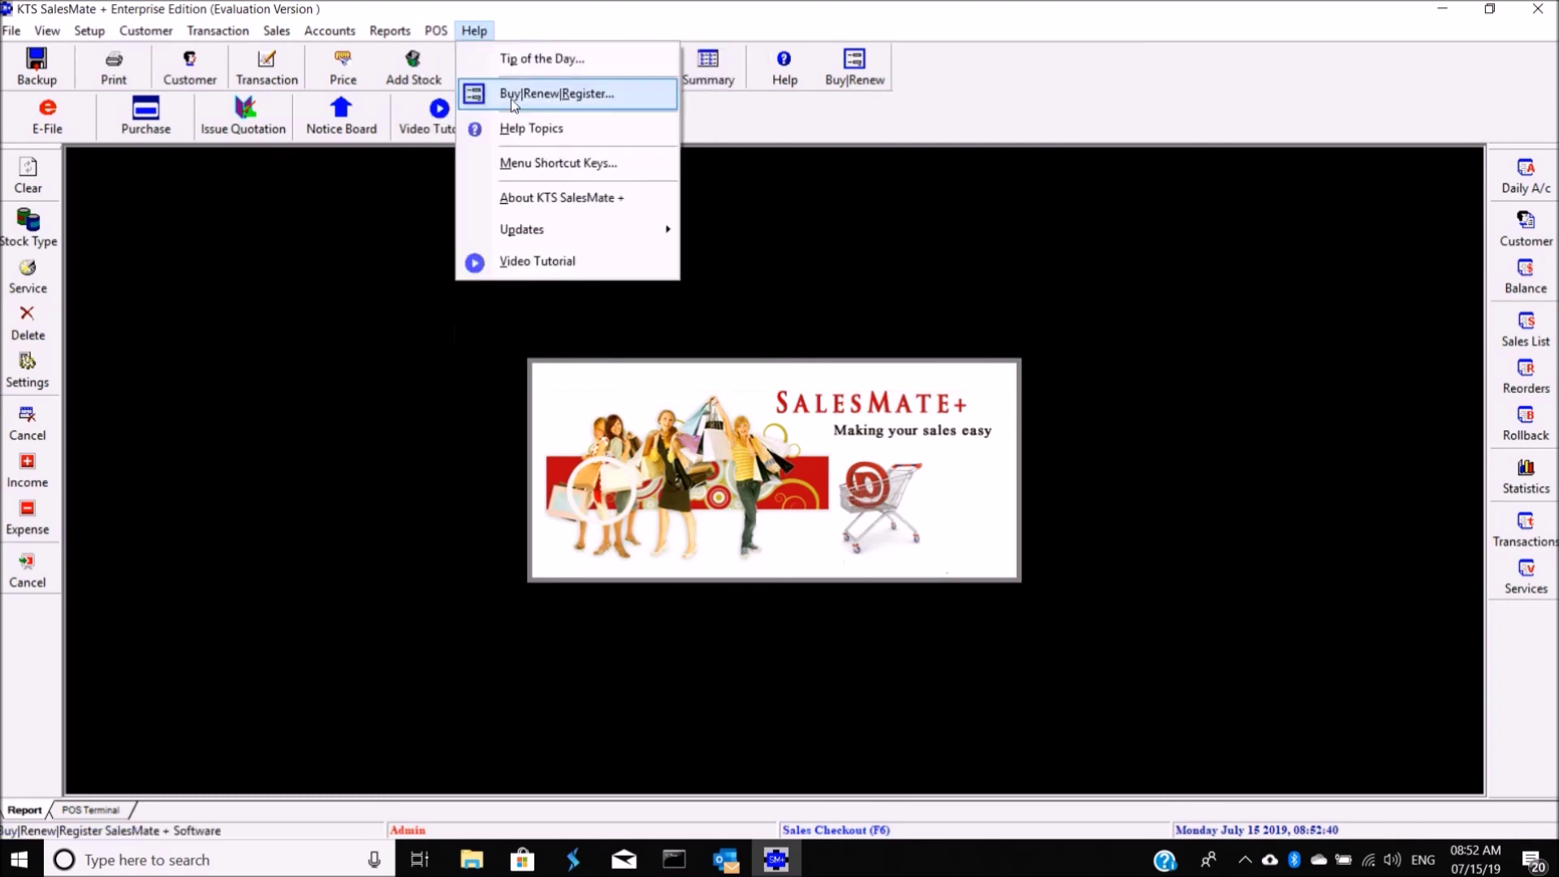
left_click(588, 440)
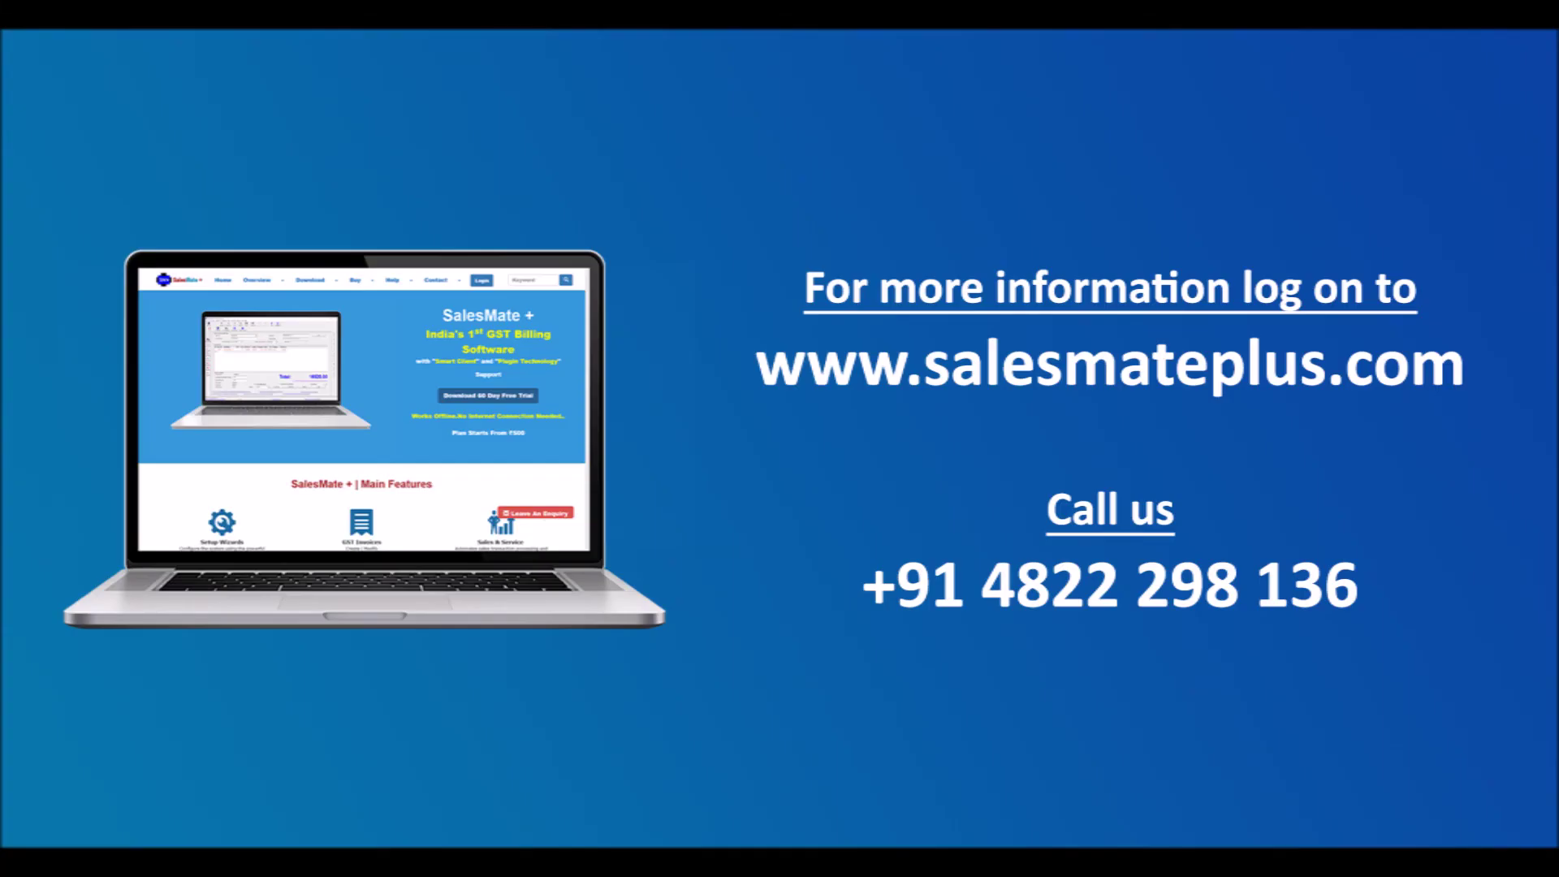